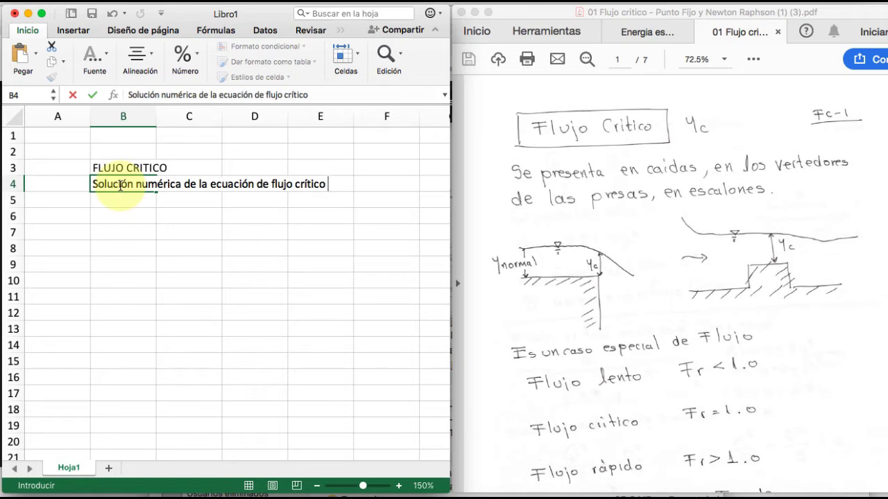
Step: Confirm the subtitle in B4 and enter "Canal trapecial" in cell B5
key(Return)
text(Can)
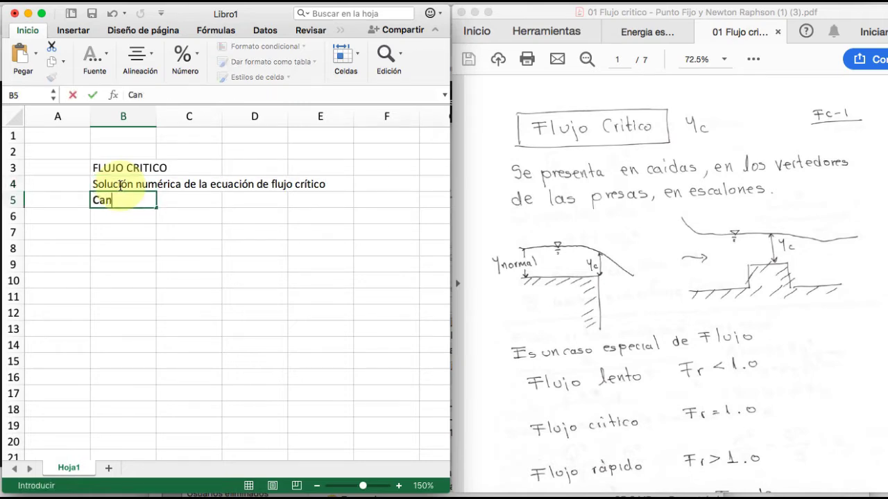
text(al trapecial)
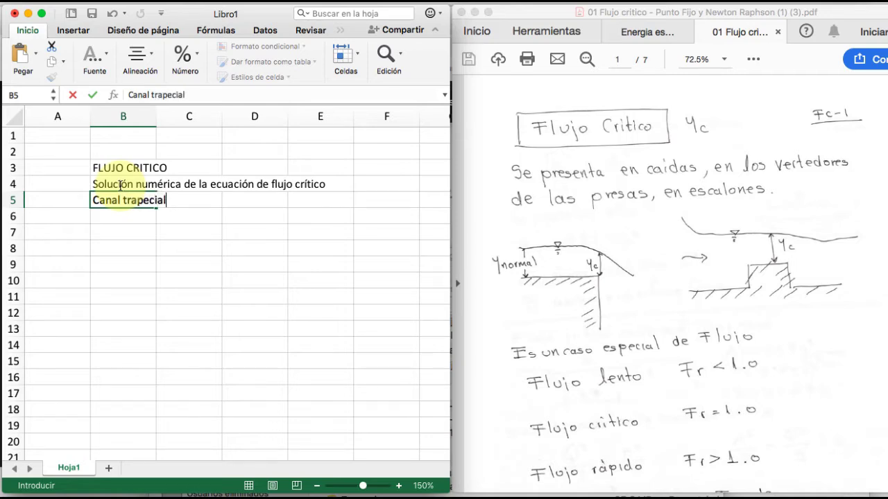
key(Return)
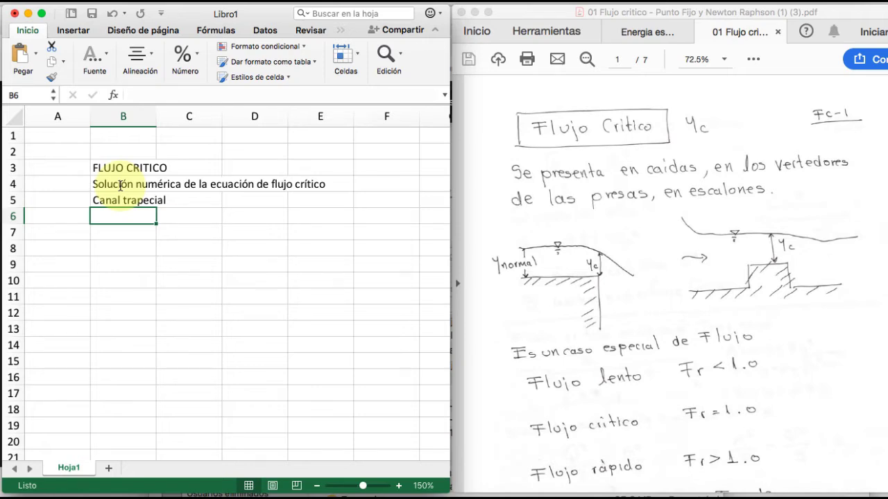
Step: Enter "Método numérico: Punto Fijo y Newton Raphson" in cell B6
text(Mé)
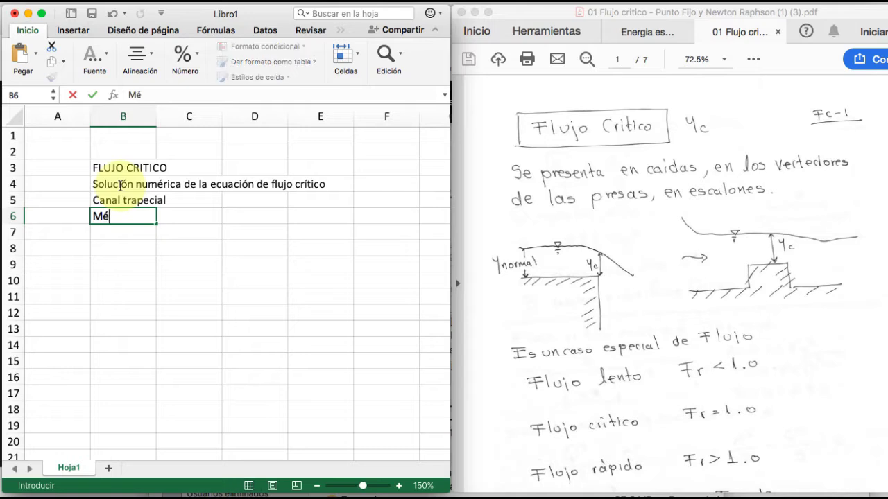
text(todo nu)
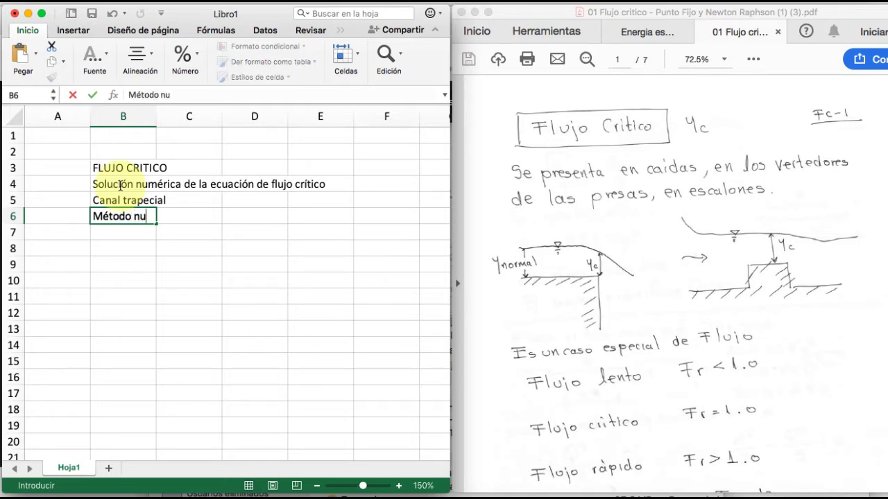
text(mérico)
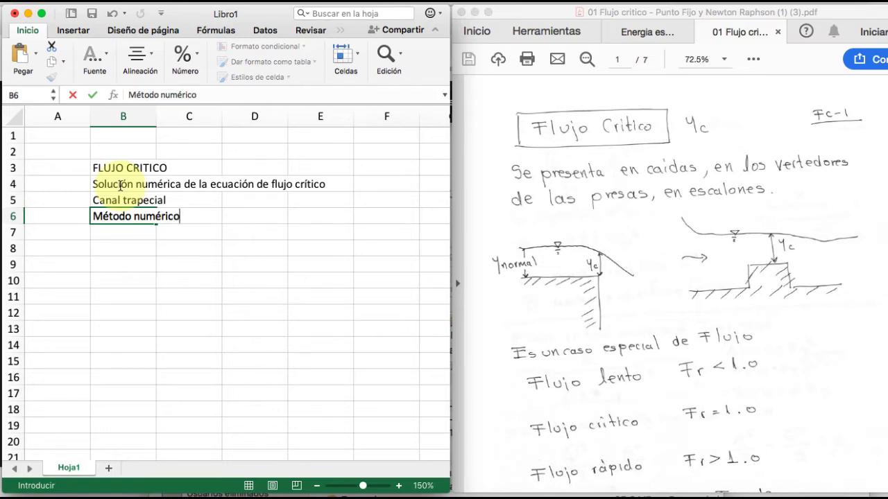
text(: Punto Fijo )
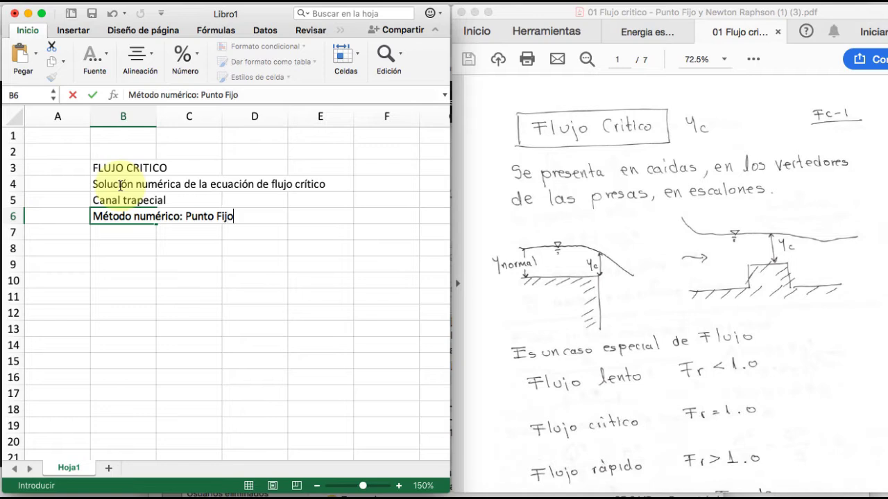
text(y Newton )
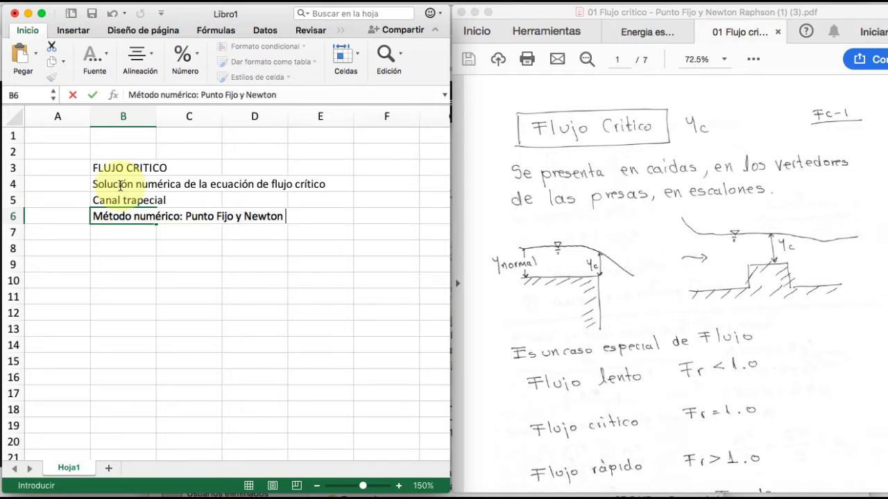
text(Raphso)
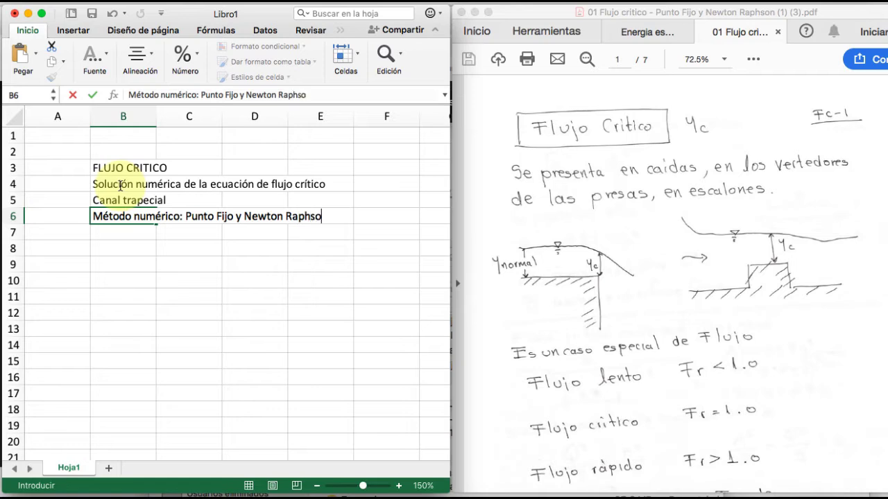
text(m)
key(BackSpace)
text(n)
key(Return)
Step: Add the headings "Ecuaciones" in cell B9 and "Variable" in cell B11
key(Return)
key(Return)
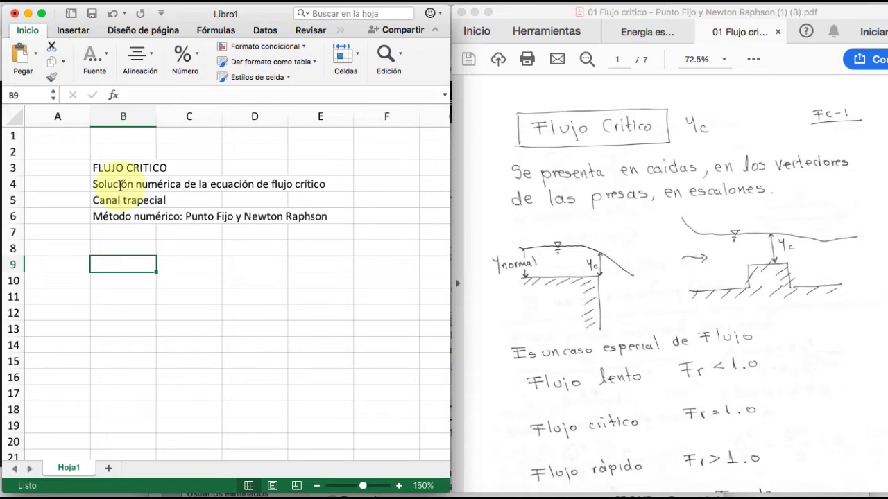
text(Ecuaciones)
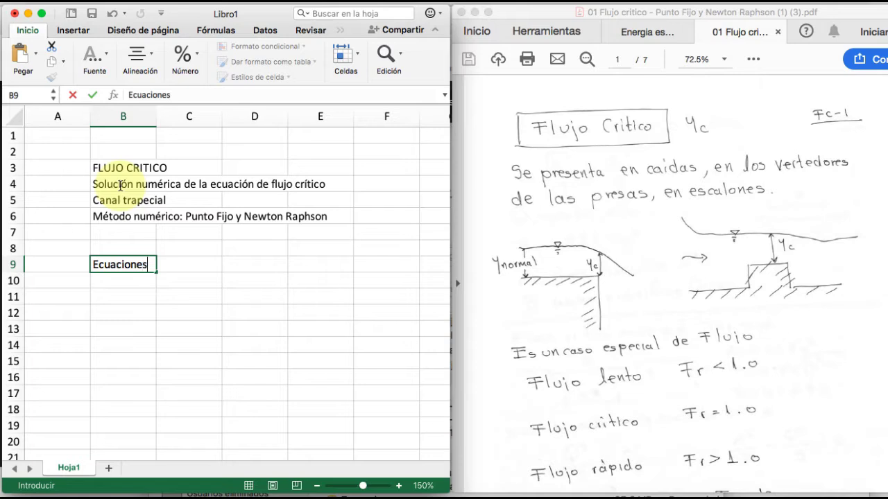
key(Return)
key(Return)
text(Va)
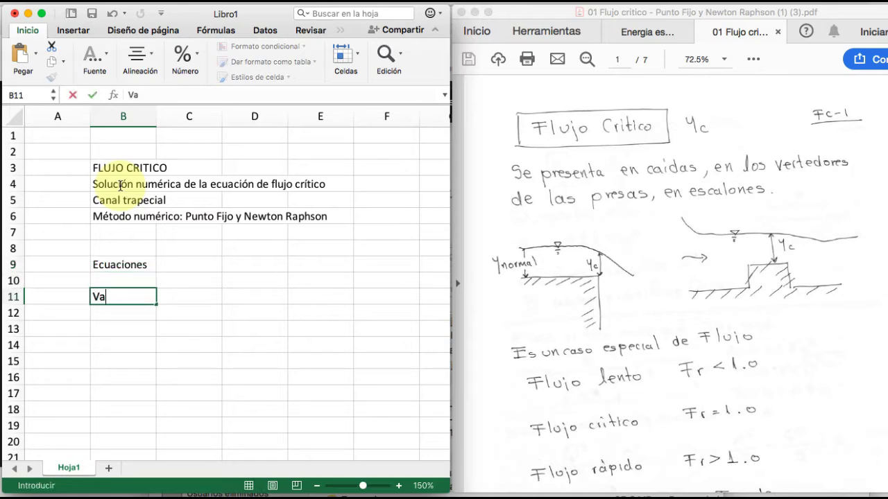
text(riable)
key(Return)
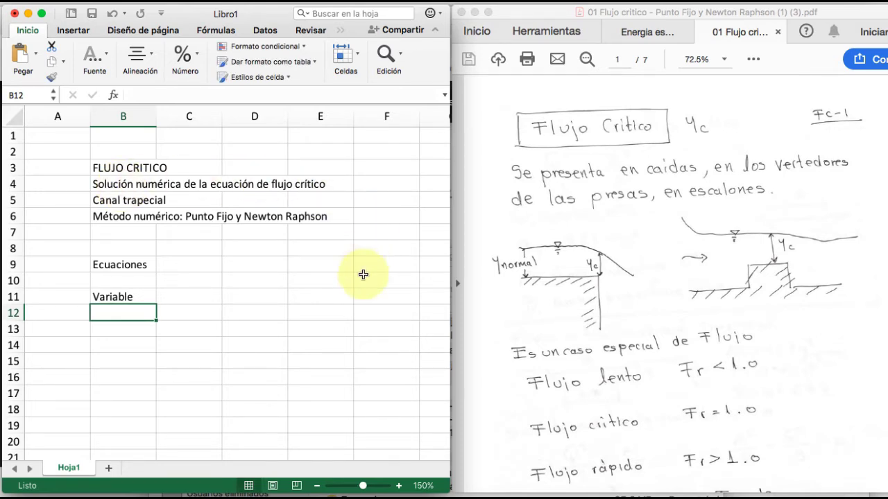
Step: Take a screenshot of the trapezoidal channel block in the PDF notes, covering the sketch together with its A, P and B formulas
scroll(637, 298, down, 2)
scroll(636, 298, down, 2)
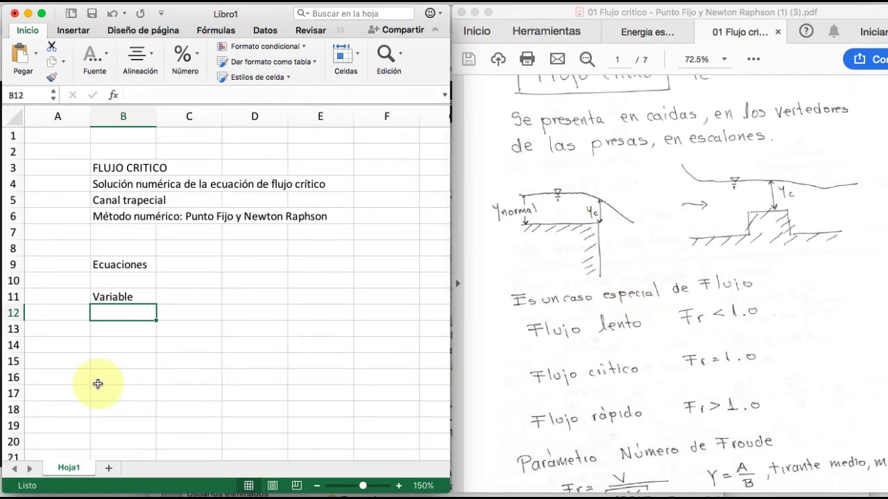
click(105, 346)
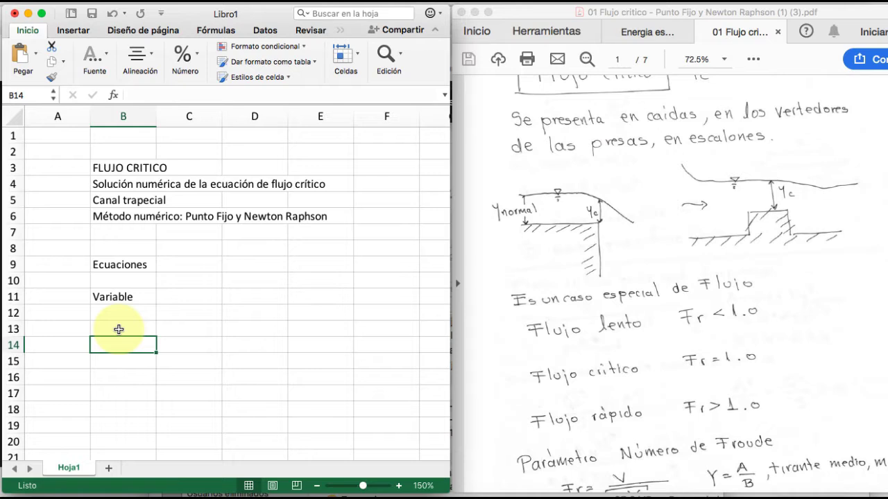
click(119, 329)
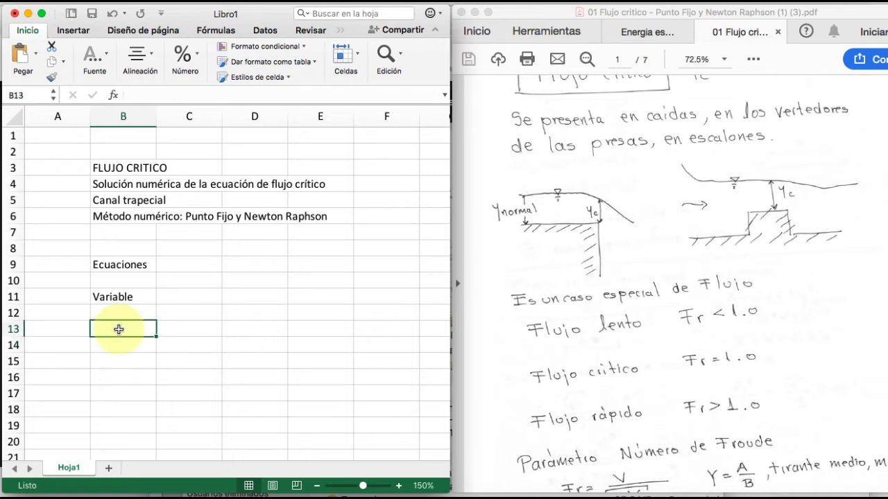
scroll(623, 326, down, 5)
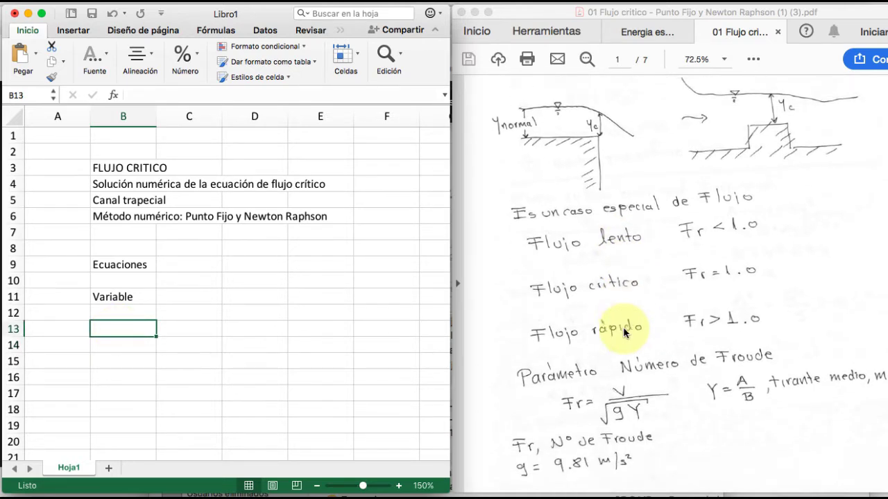
scroll(623, 332, down, 15)
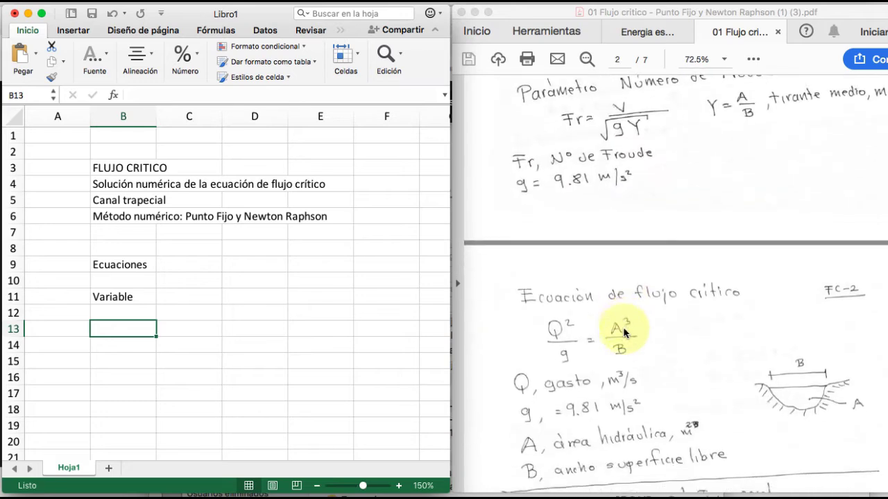
scroll(622, 332, down, 5)
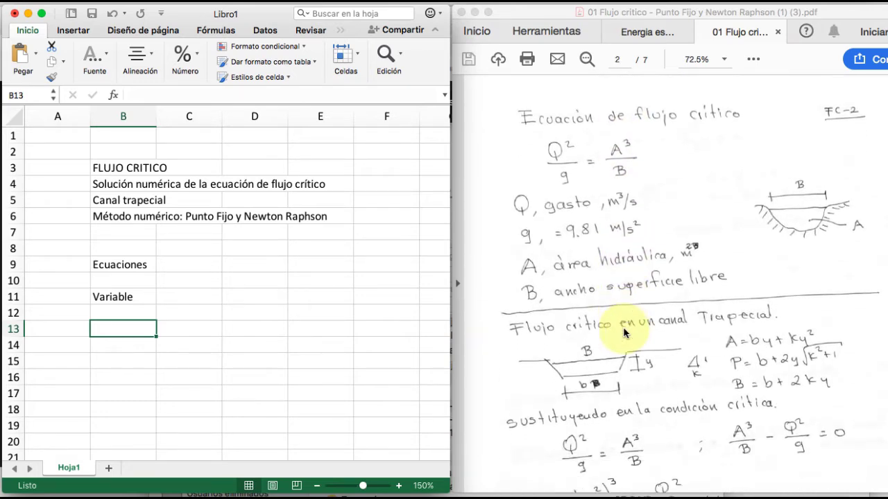
scroll(623, 331, down, 3)
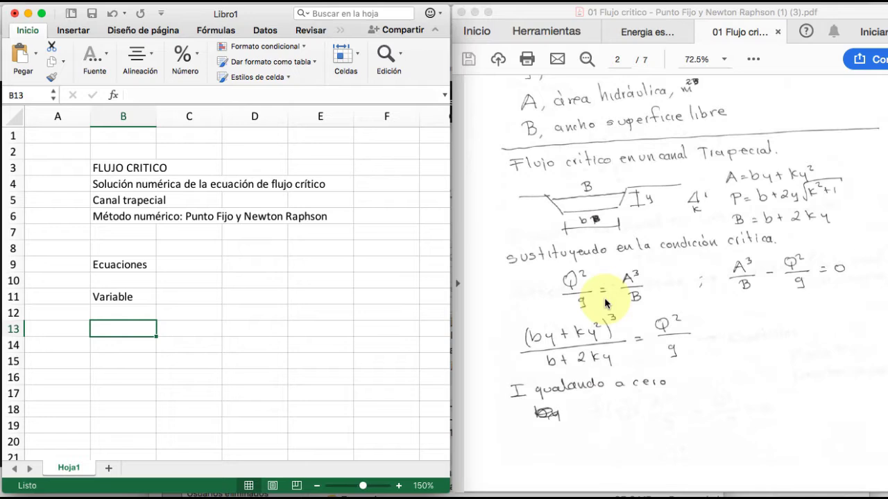
key(super+shift+4)
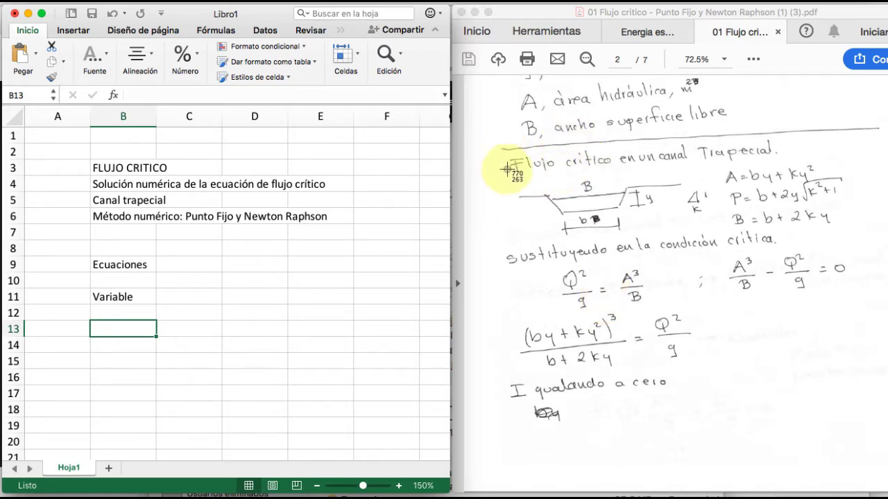
mouse_move(508, 151)
mouse_down()
mouse_move(781, 220)
mouse_move(832, 255)
mouse_move(848, 249)
mouse_move(846, 223)
mouse_move(856, 260)
mouse_move(851, 249)
mouse_up()
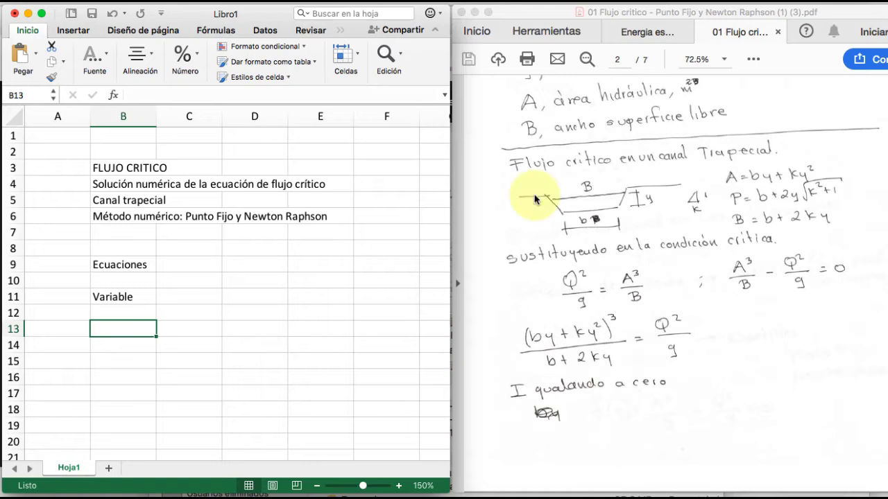
Step: Take separate screenshots of the trapezoidal channel sketch, the A, P and B formulas, and the critical flow equation Q²/g = A³/B
key(super+shift+4)
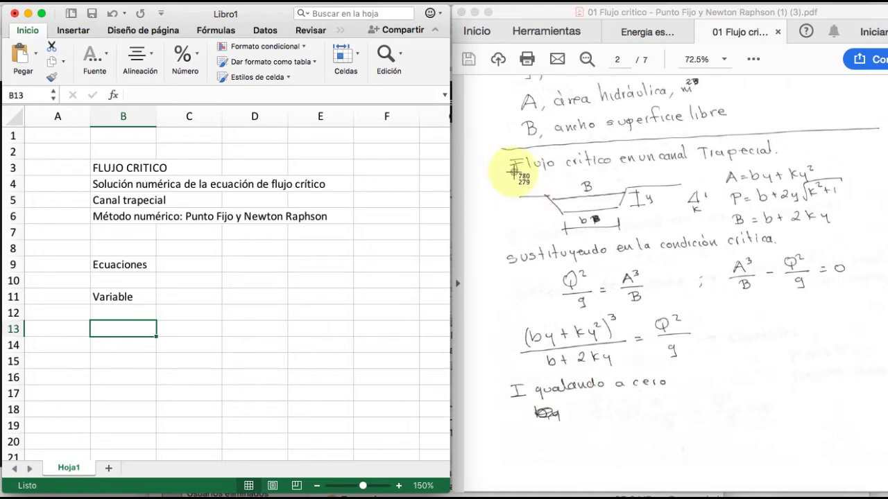
drag(515, 175, 700, 223)
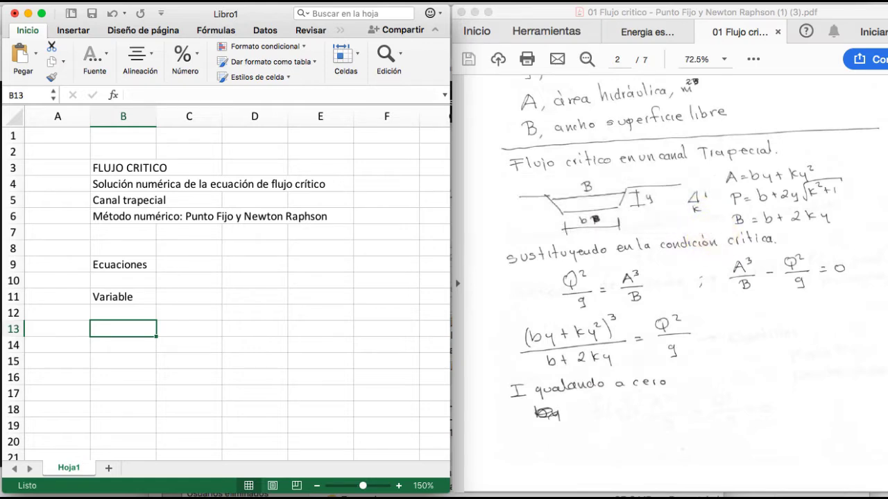
key(super+shift+4)
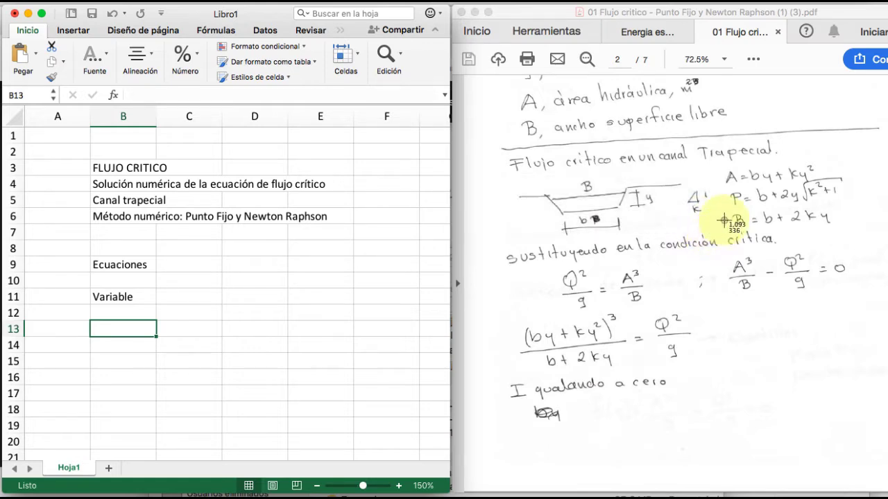
drag(722, 163, 847, 228)
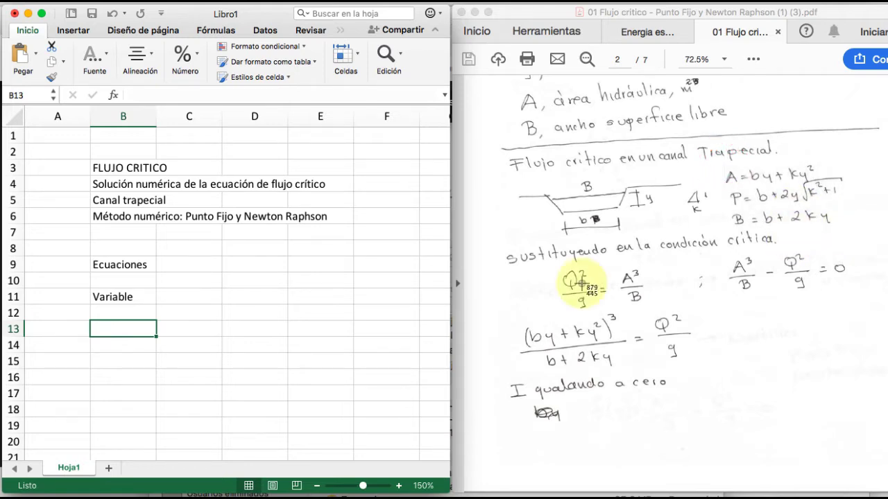
key(super+shift+4)
drag(554, 263, 666, 327)
Step: Take a screenshot of the boxed Punto Fijo recursive equation for y together with the iteration table below it
scroll(709, 354, down, 10)
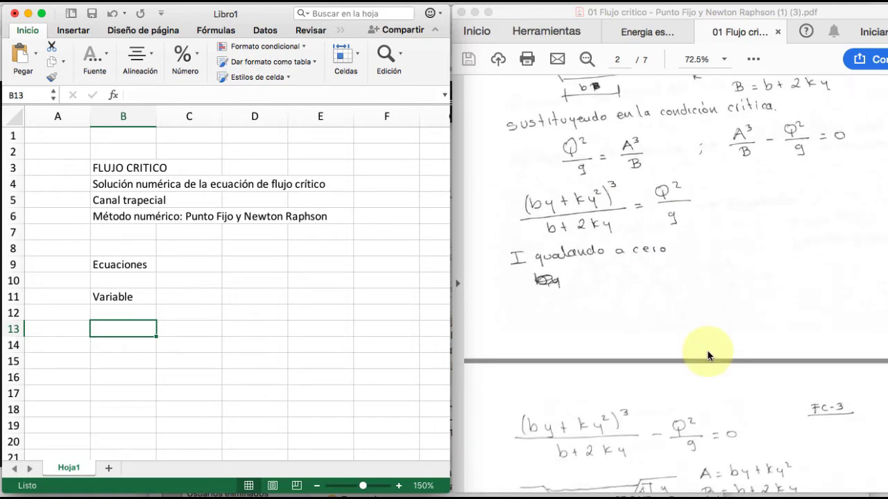
scroll(708, 355, down, 5)
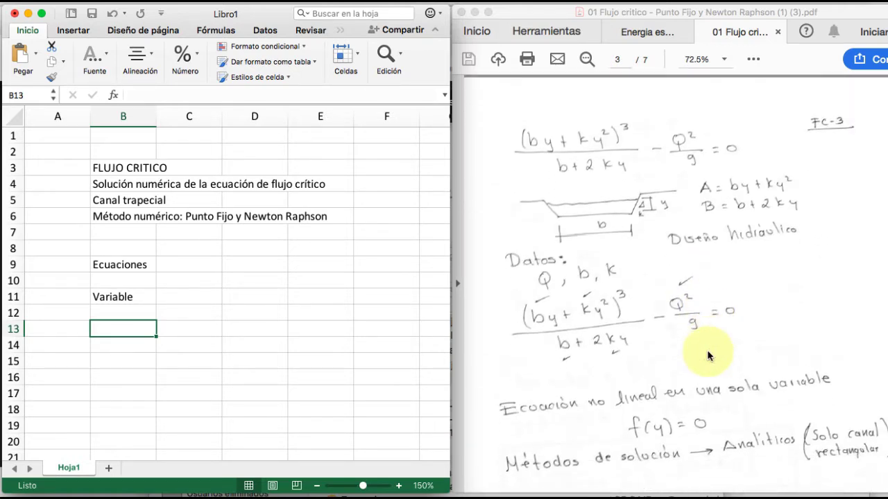
scroll(708, 355, down, 10)
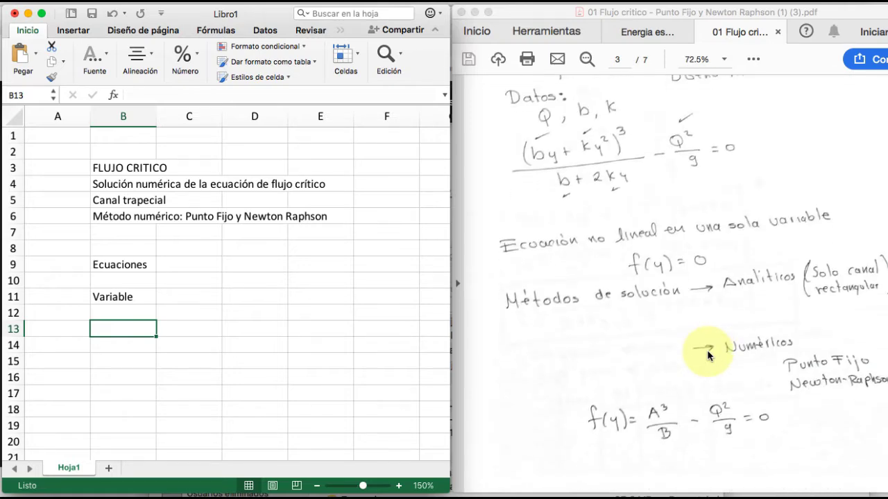
scroll(708, 355, down, 10)
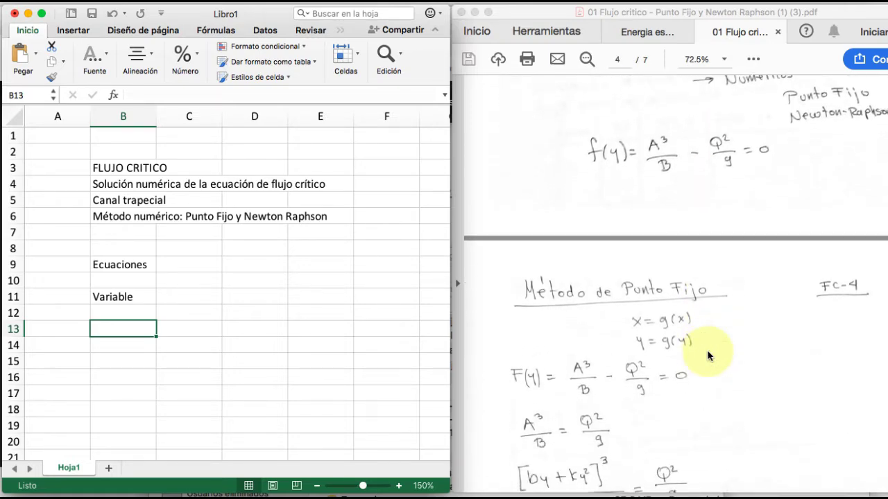
scroll(708, 356, down, 3)
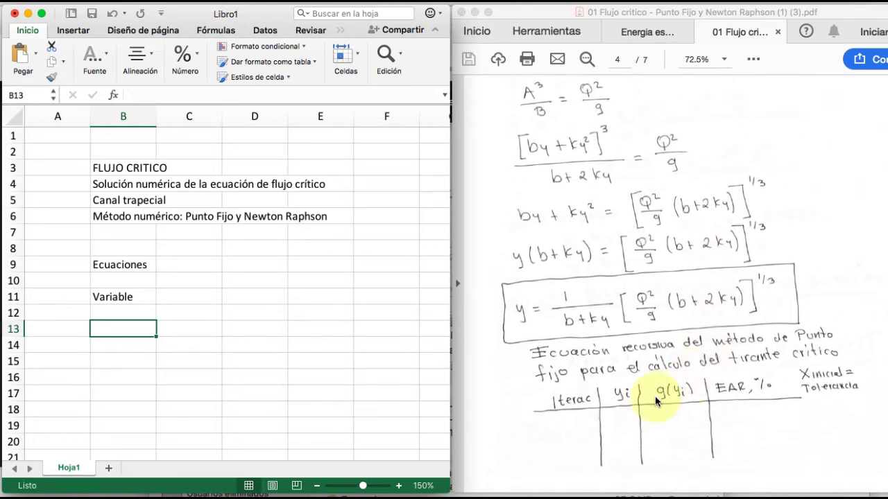
key(super+shift+4)
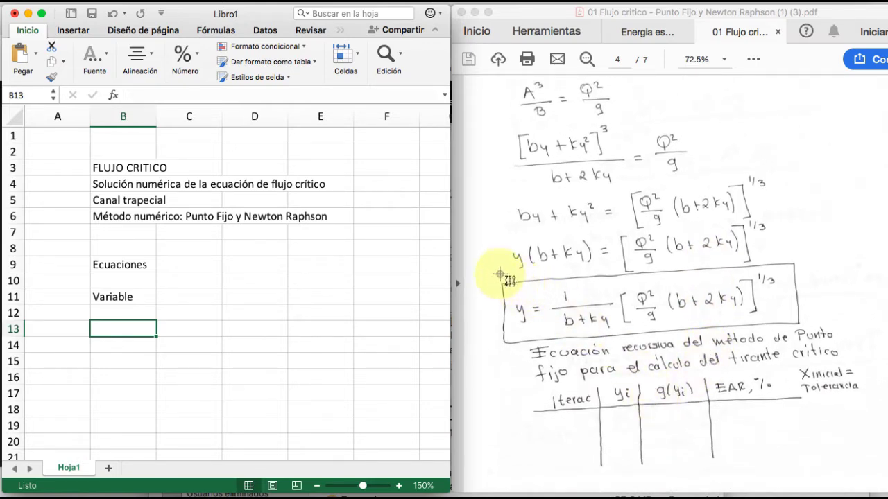
drag(499, 274, 867, 473)
Step: Switch to Finder with the Descargas folder displayed
scroll(853, 468, down, 5)
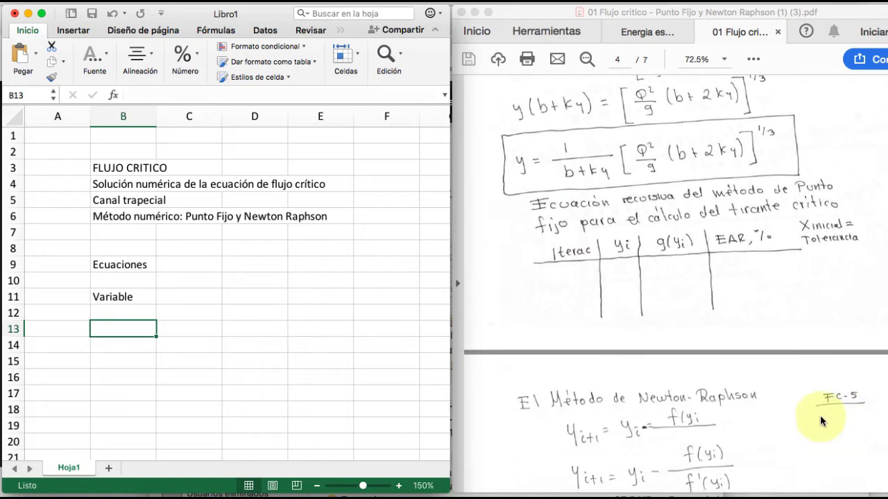
scroll(782, 378, down, 4)
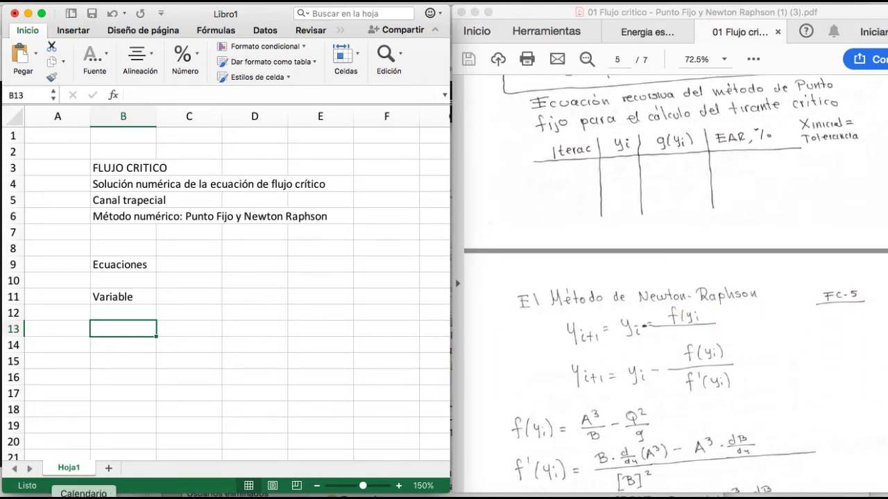
click(28, 496)
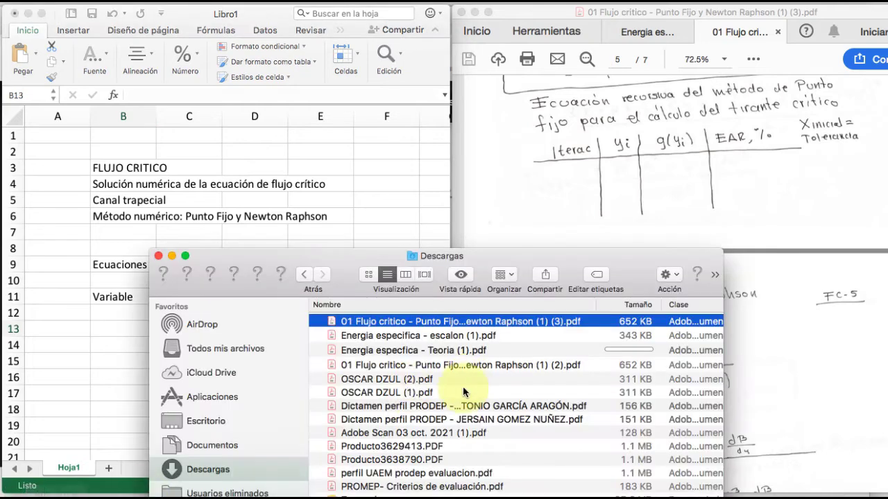
Step: Show the Escritorio folder and move the Finder window clear of the worksheet's columns B to E
click(206, 421)
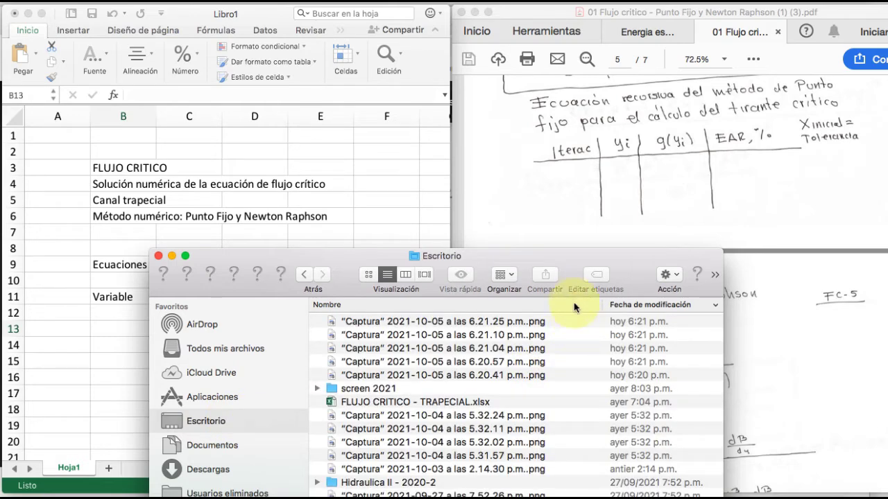
drag(525, 253, 806, 159)
drag(726, 286, 295, 282)
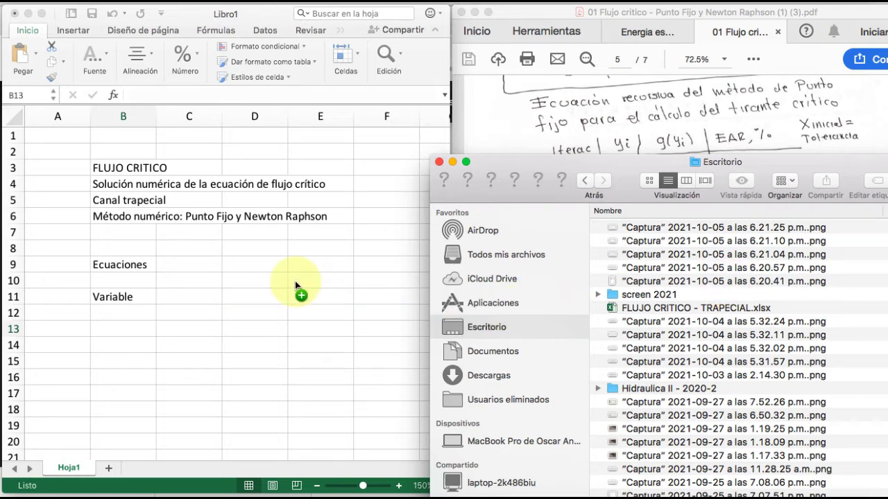
drag(294, 281, 294, 281)
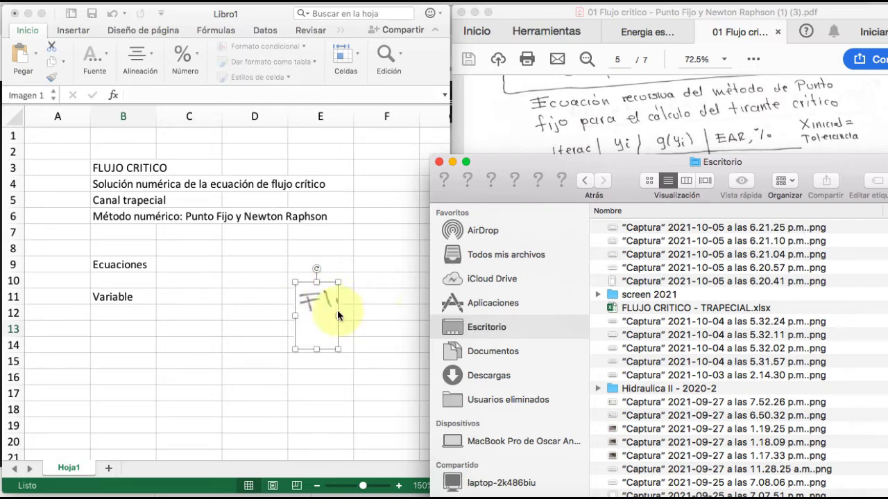
right_click(328, 317)
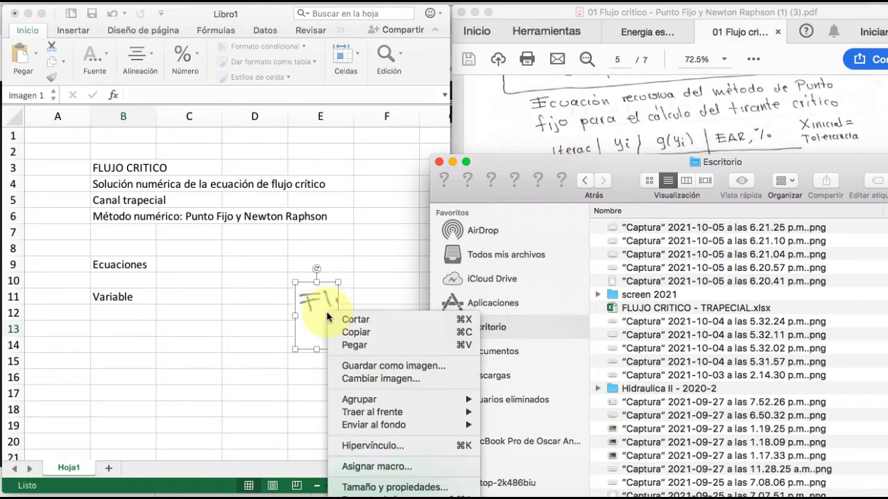
click(366, 325)
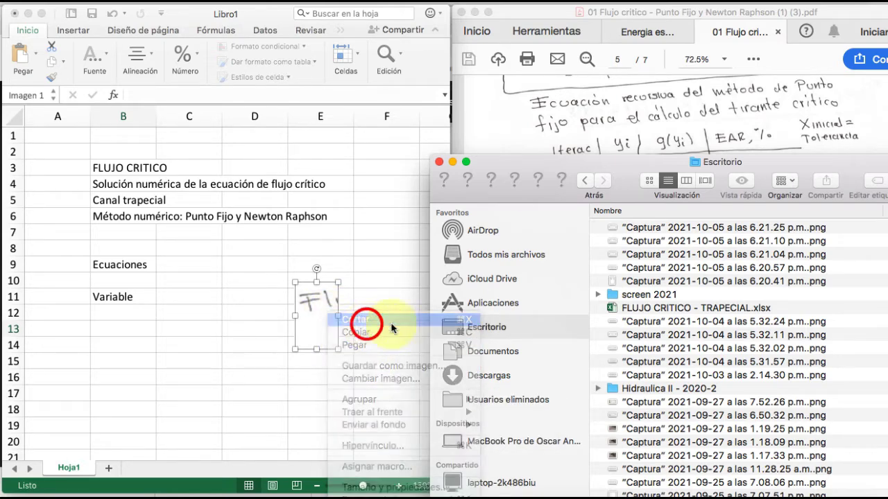
click(711, 269)
click(711, 268)
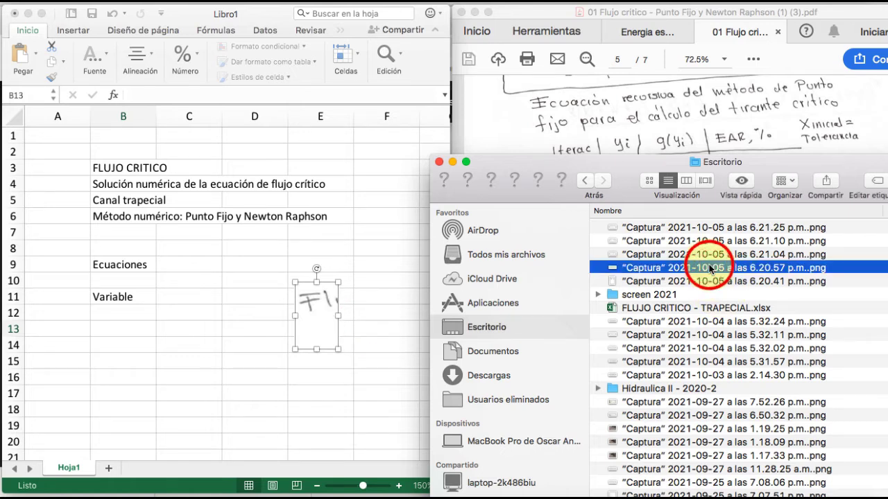
click(683, 335)
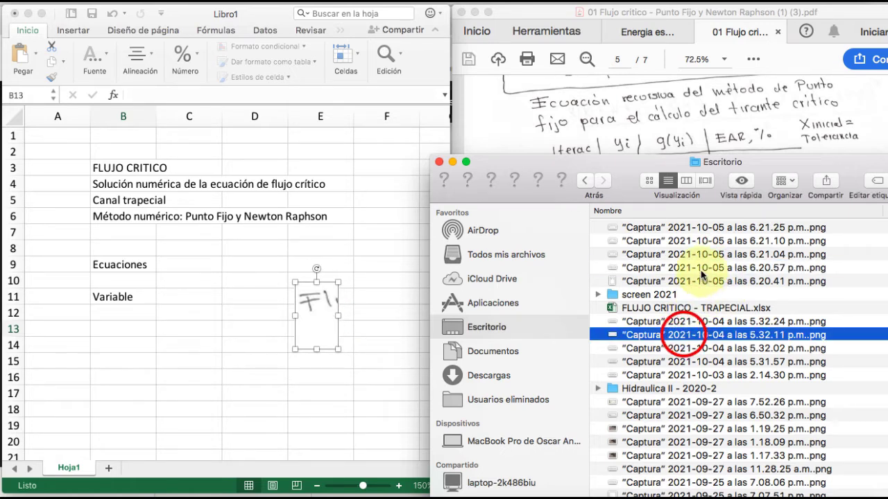
right_click(325, 316)
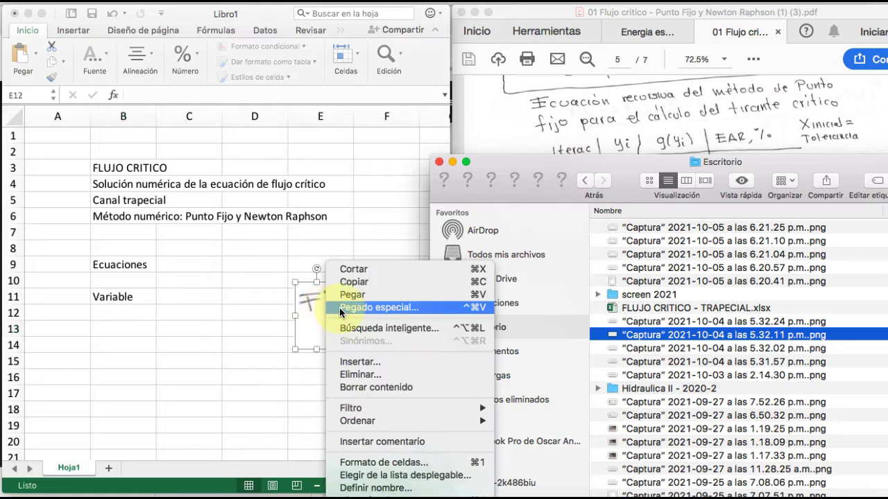
click(356, 280)
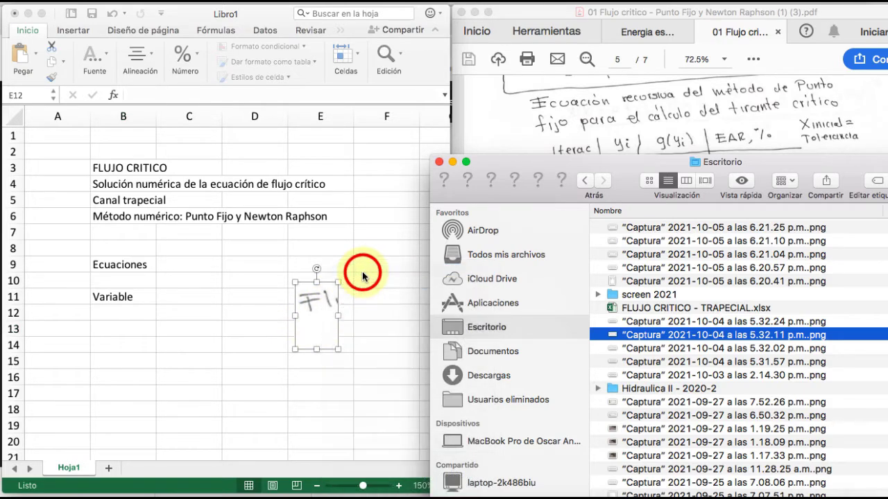
click(376, 383)
click(319, 331)
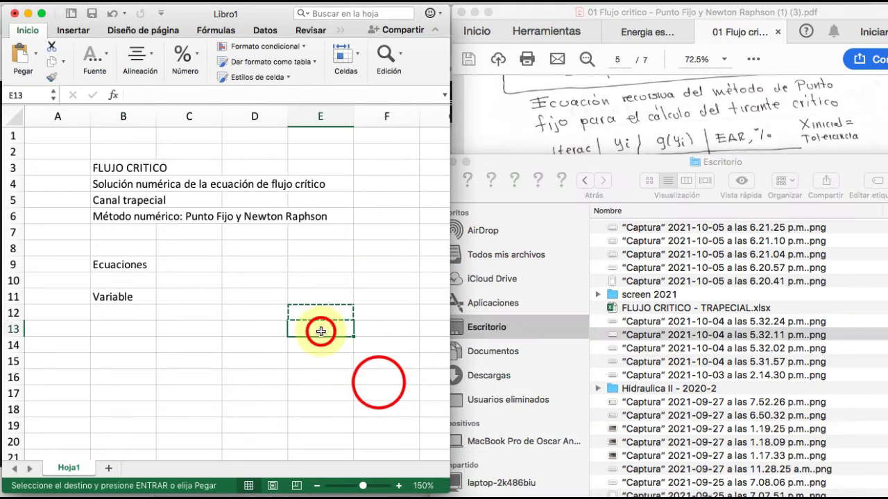
key(Escape)
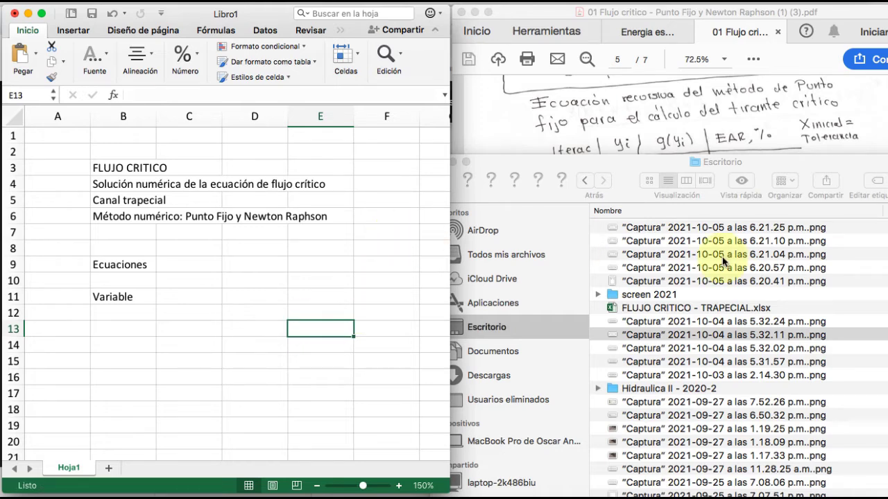
Step: Insert the 6.20.57 p.m. capture of the trapezoidal channel sketch into the worksheet and position it beside the Ecuaciones label, starting near C8
click(733, 262)
click(737, 269)
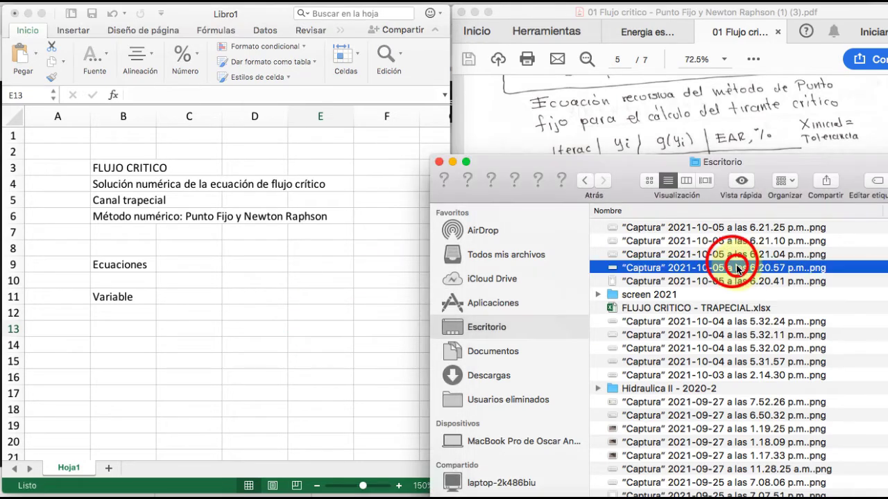
drag(737, 270, 321, 273)
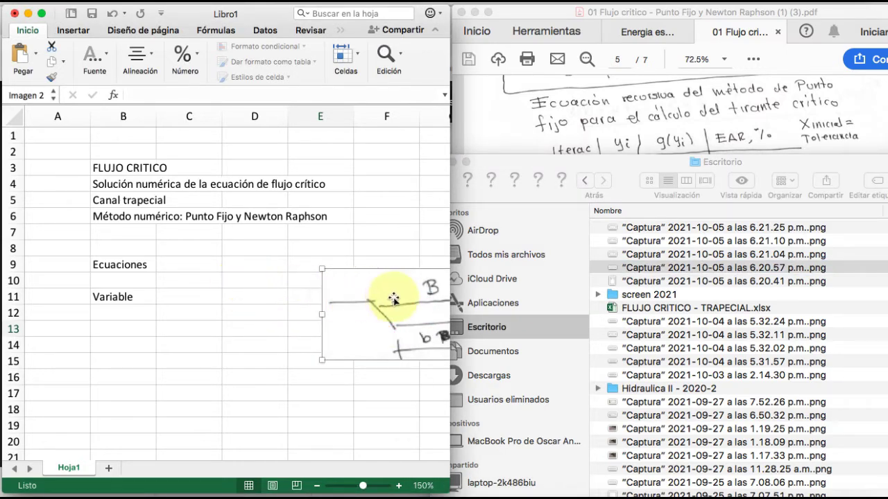
mouse_move(397, 316)
mouse_down()
mouse_move(293, 307)
mouse_move(285, 288)
mouse_move(240, 284)
mouse_up()
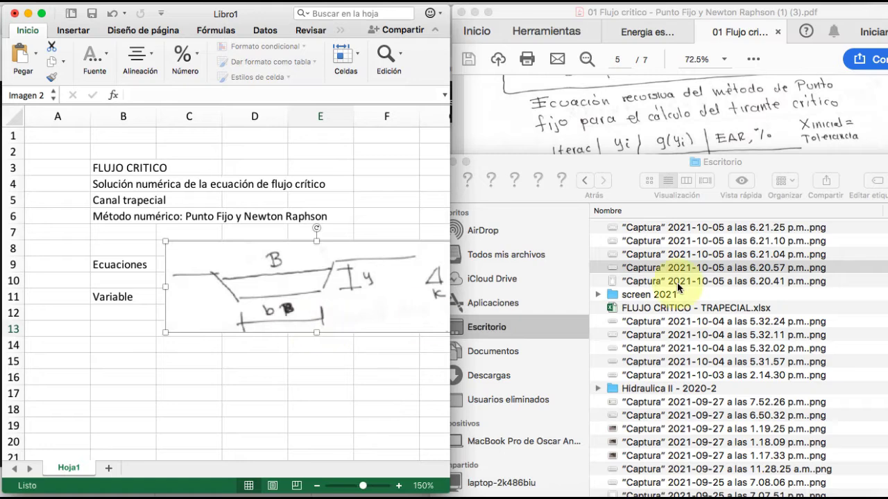
Step: Insert the 6.21.04 p.m. capture with the A, P and B formulas below the channel sketch, starting near D15
click(722, 257)
click(721, 256)
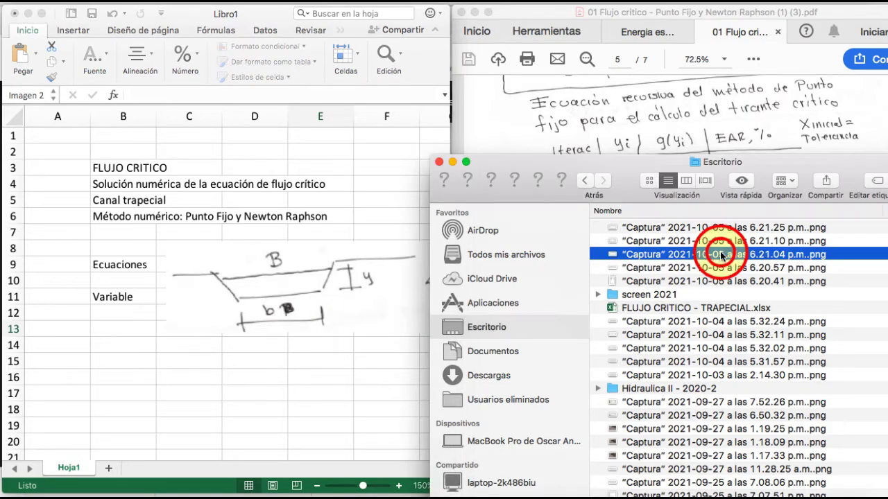
drag(722, 255, 230, 361)
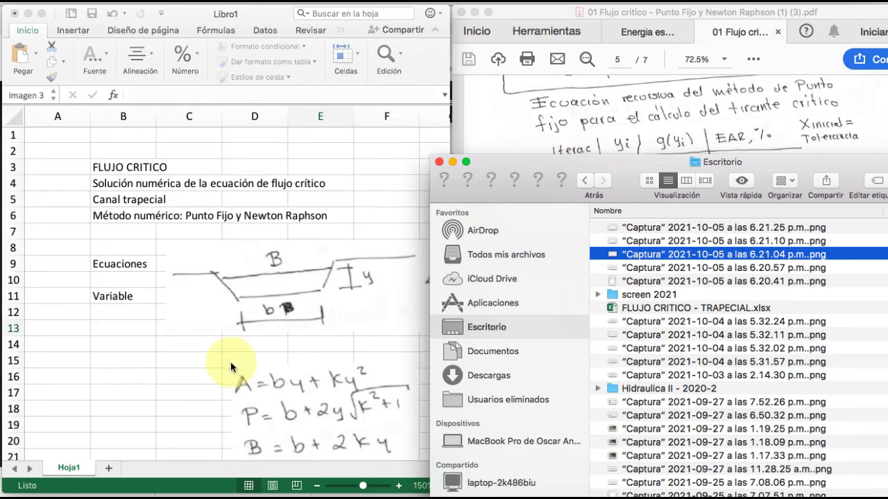
Step: Insert the 6.21.10 p.m. capture of the critical flow equation Q²/g = A³/B and position it below the A, P and B formulas
scroll(230, 361, down, 3)
scroll(230, 362, down, 3)
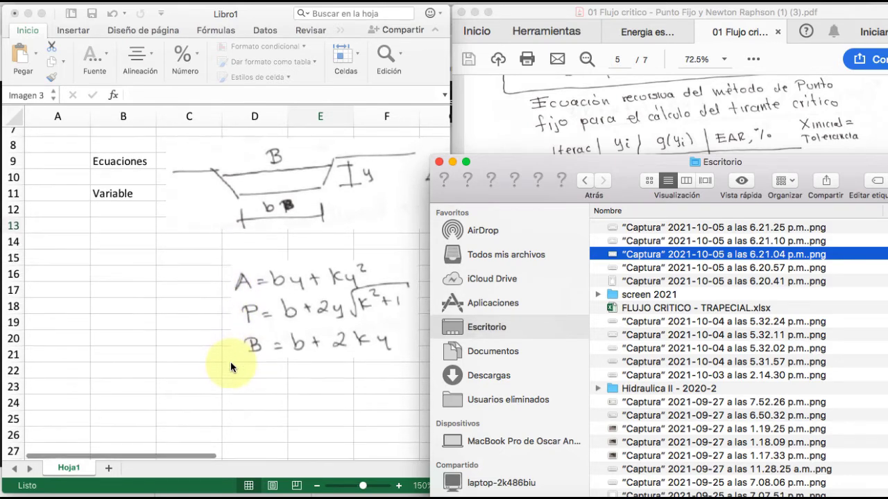
click(760, 242)
drag(761, 241, 326, 386)
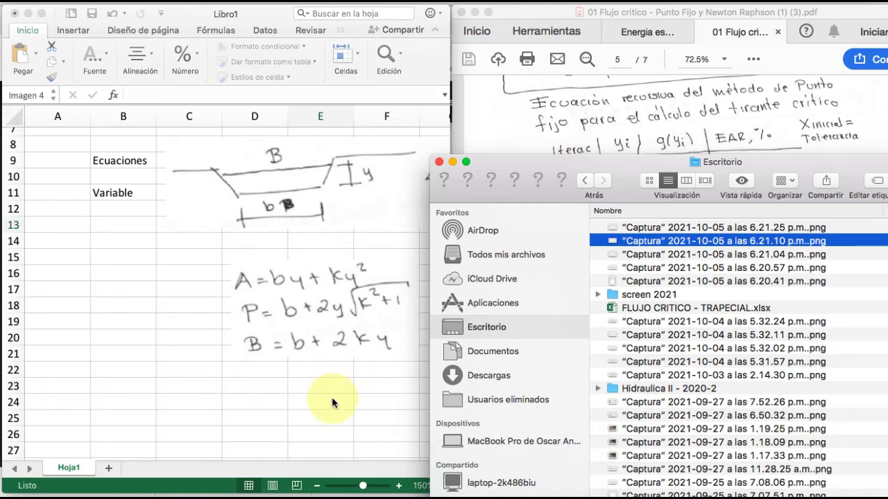
click(333, 398)
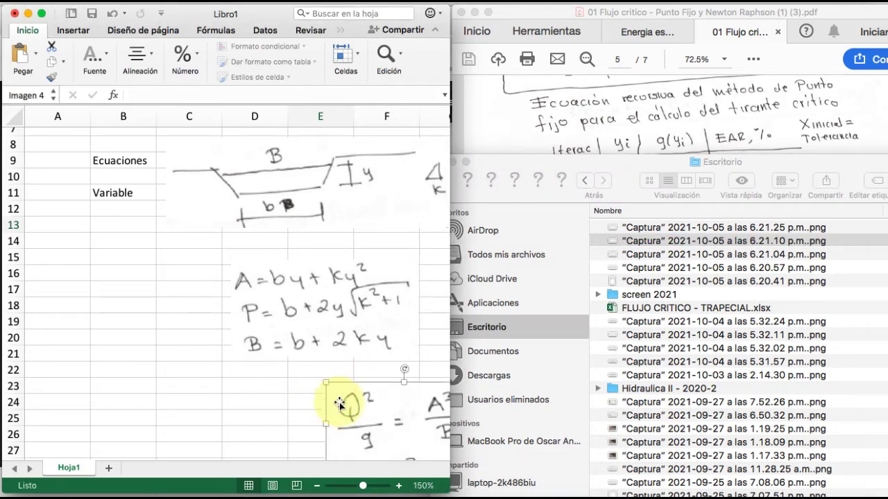
drag(345, 409, 262, 394)
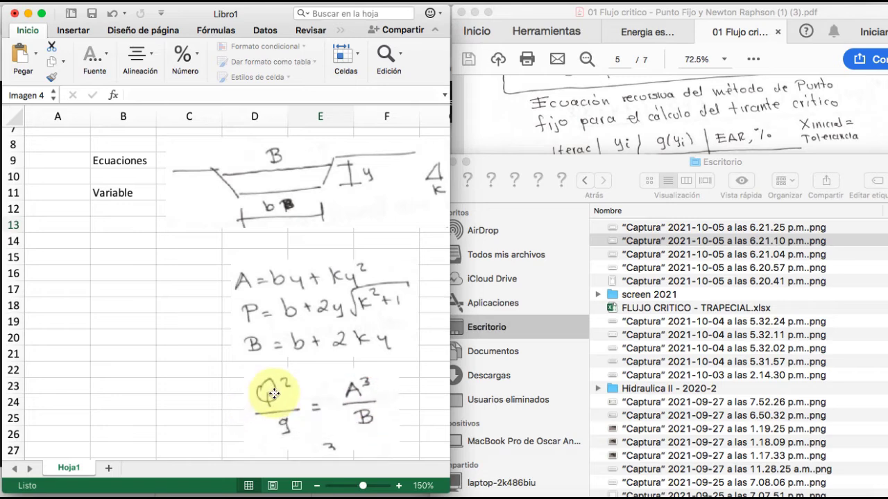
Step: Insert the 6.21.25 p.m. capture of the Punto Fijo recursive equation and iteration table, positioned directly below the critical flow equation
click(656, 236)
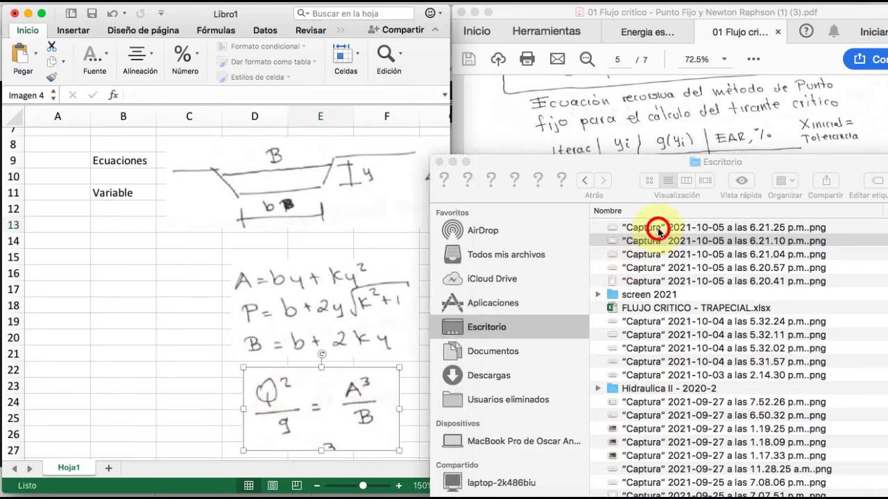
click(657, 228)
scroll(266, 377, down, 5)
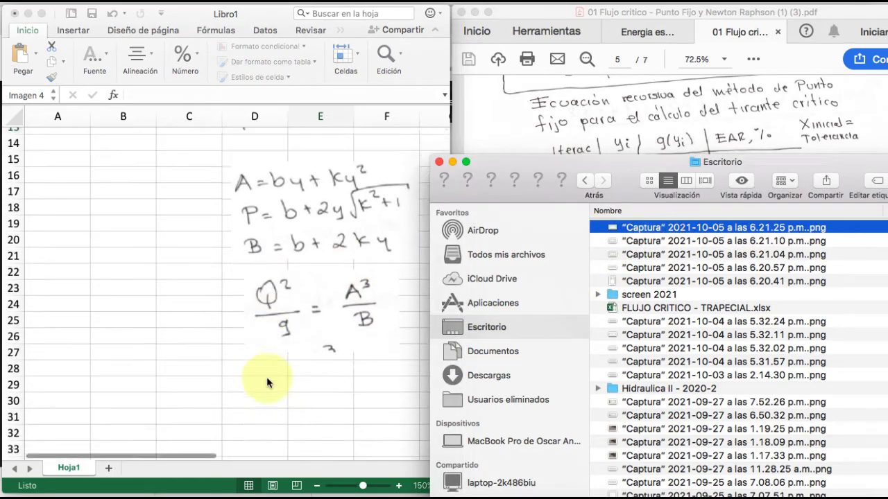
drag(755, 227, 322, 317)
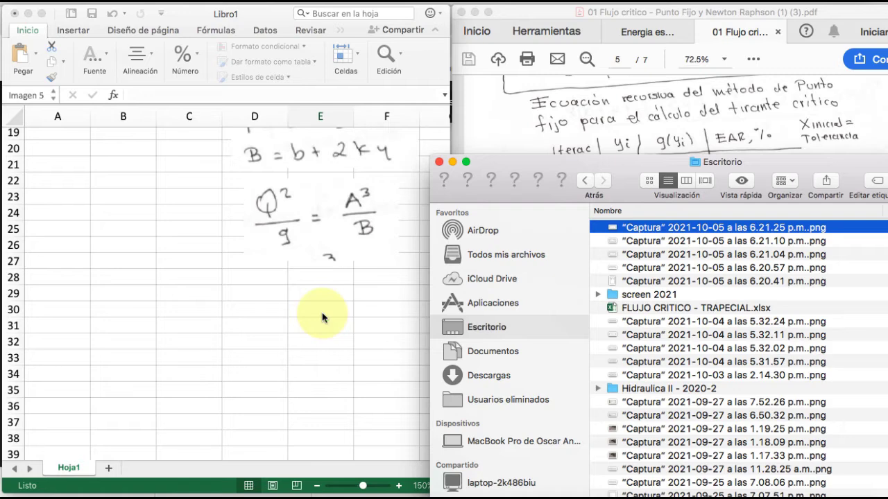
drag(322, 317, 339, 342)
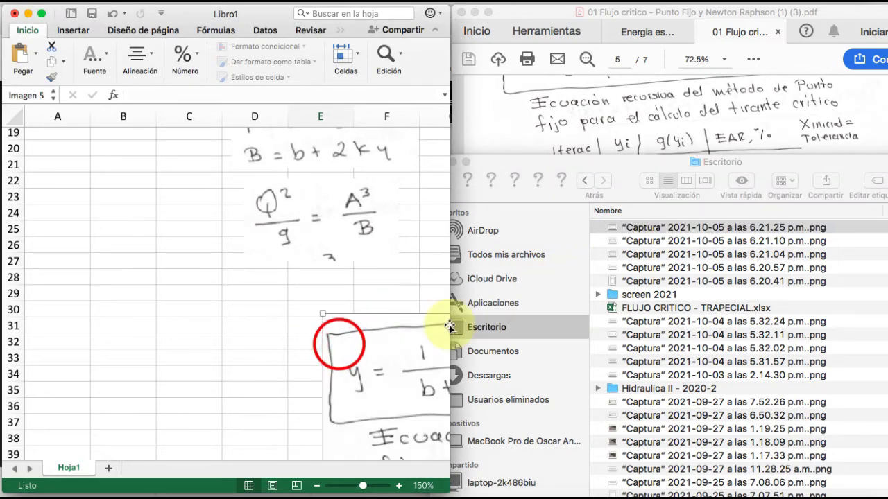
drag(402, 350, 127, 287)
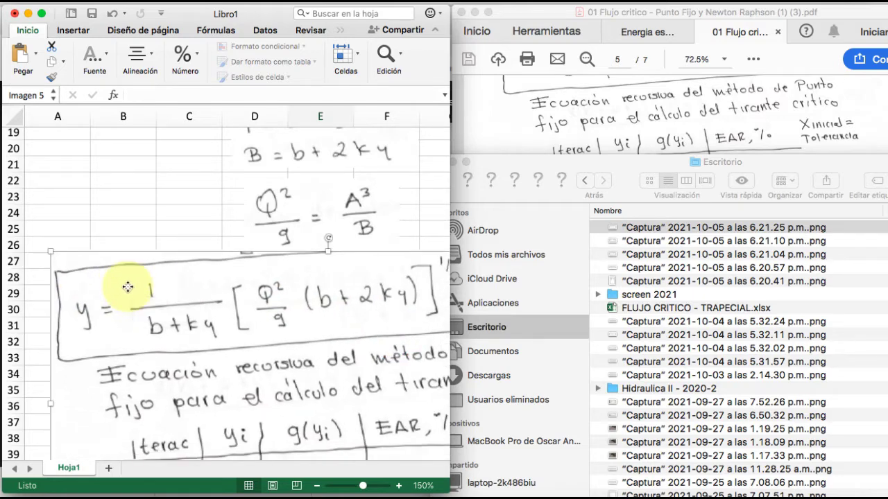
Step: Move the five 2021-10-05 captures, from 6.21.25 to 6.20.41 p.m., from the Escritorio folder to the trash
click(685, 230)
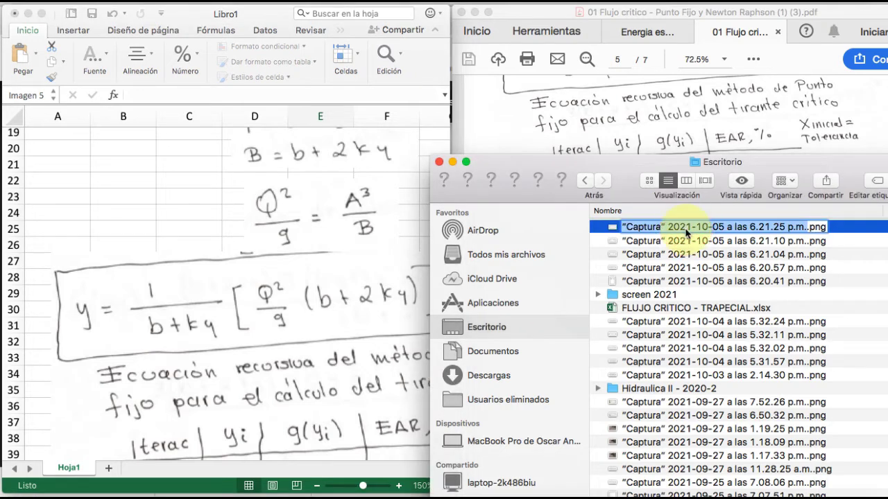
click(613, 226)
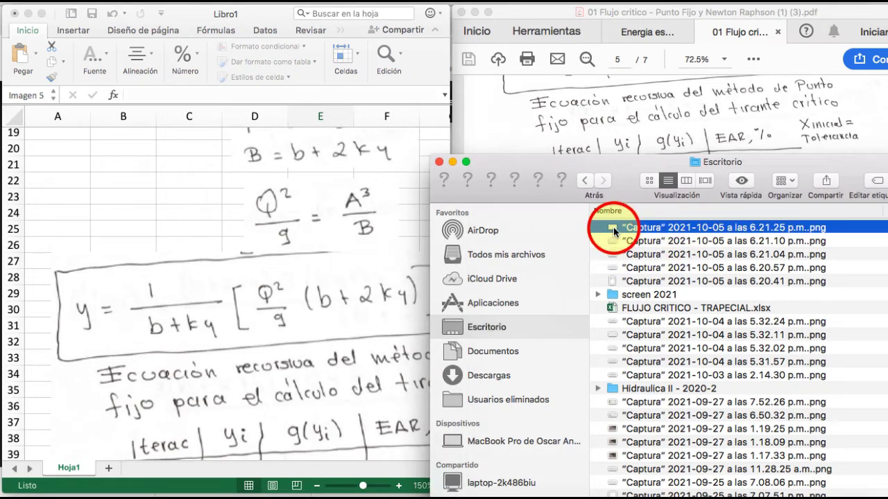
key(shift+Down)
key(shift+Down)
key(shift+Down)
key(shift+Down)
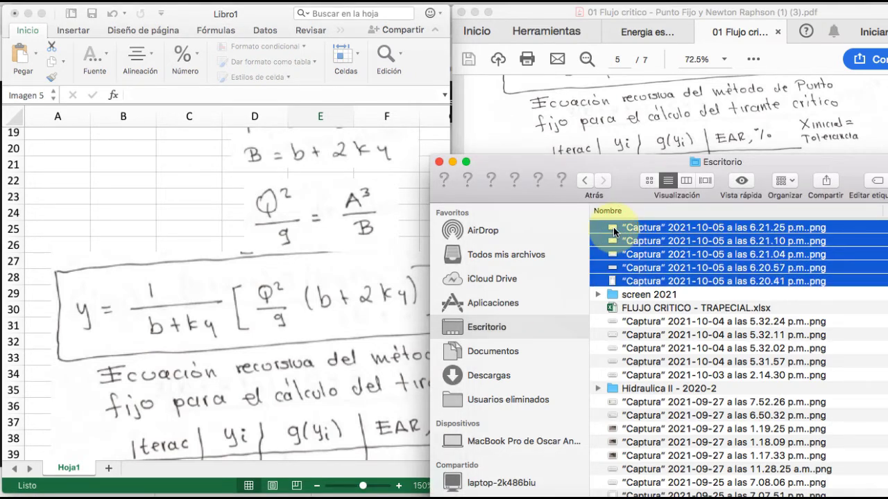
right_click(666, 246)
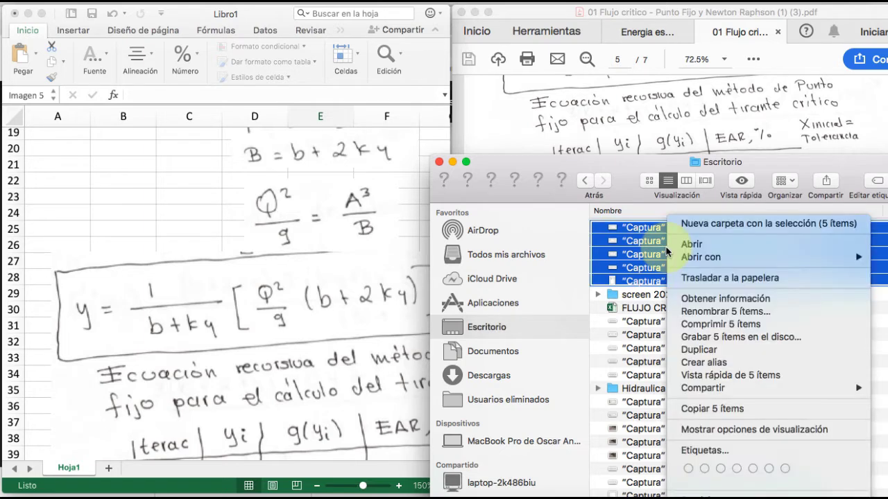
click(688, 280)
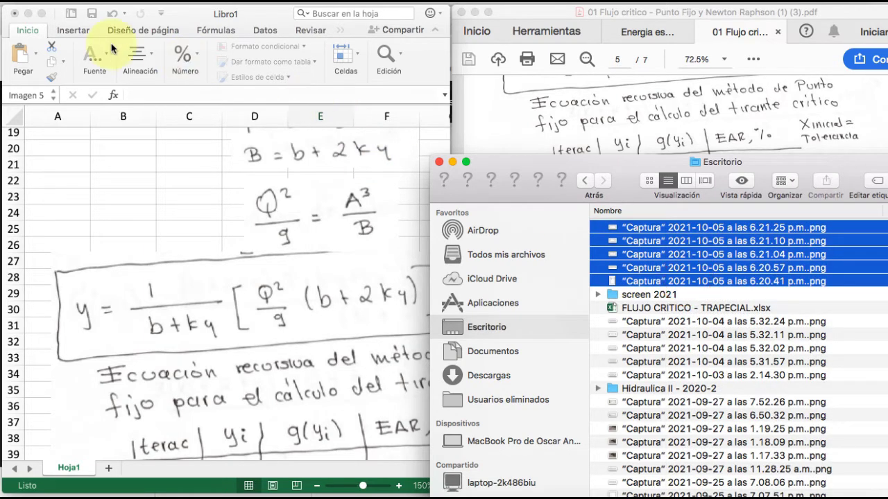
Step: Switch to Excel in full screen and move the trapezoidal channel sketch beside the title lines, across rows 2 to 7
click(42, 19)
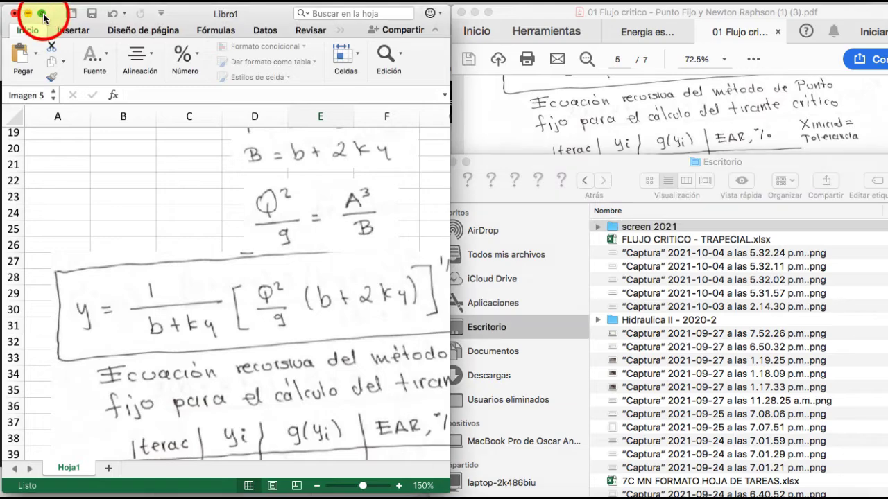
click(42, 14)
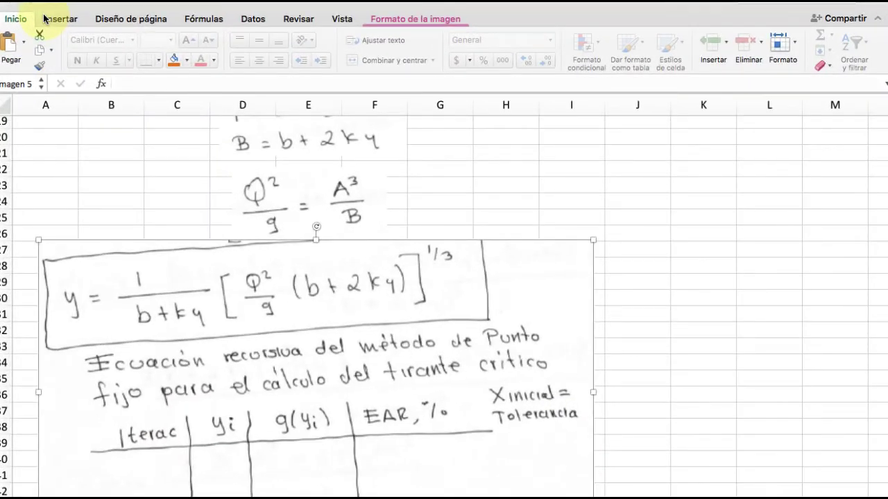
mouse_move(564, 0)
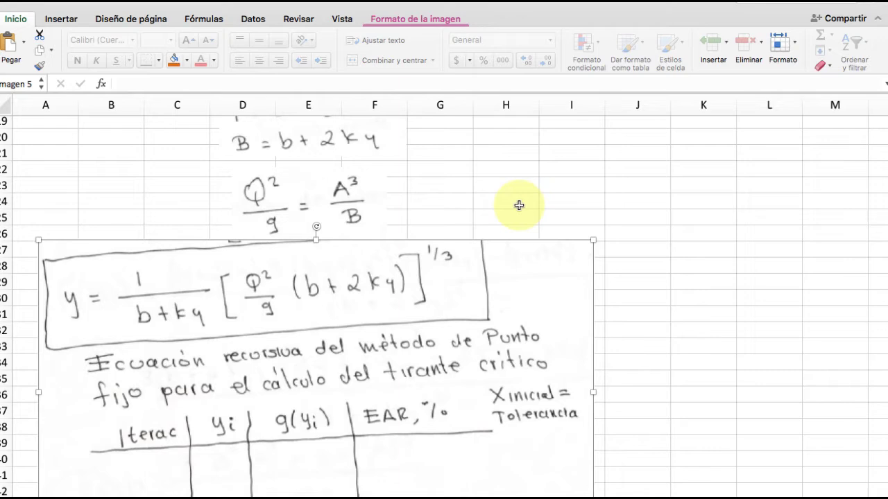
scroll(476, 177, up, 10)
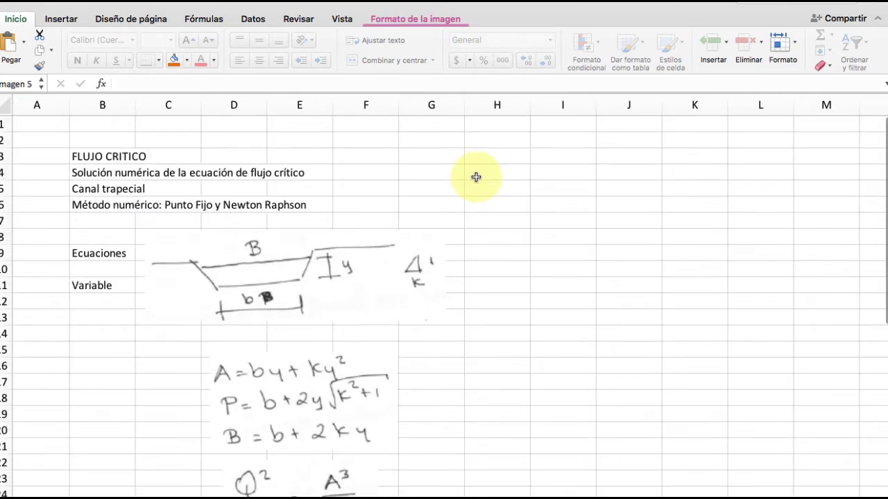
mouse_move(285, 264)
mouse_down()
mouse_move(541, 154)
mouse_move(522, 171)
mouse_up()
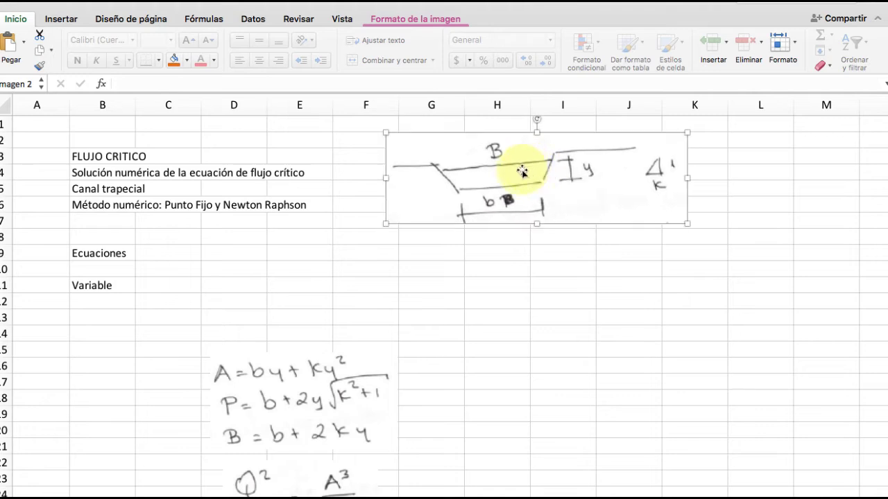
Step: Move the A, P and B formulas image below the channel sketch at rows 10–16, and the critical flow equation image beside Ecuaciones
click(307, 373)
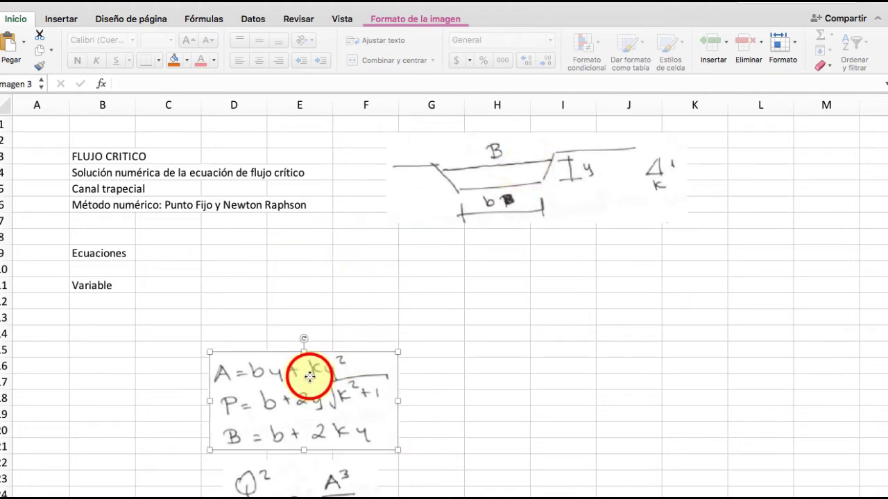
drag(309, 375, 527, 298)
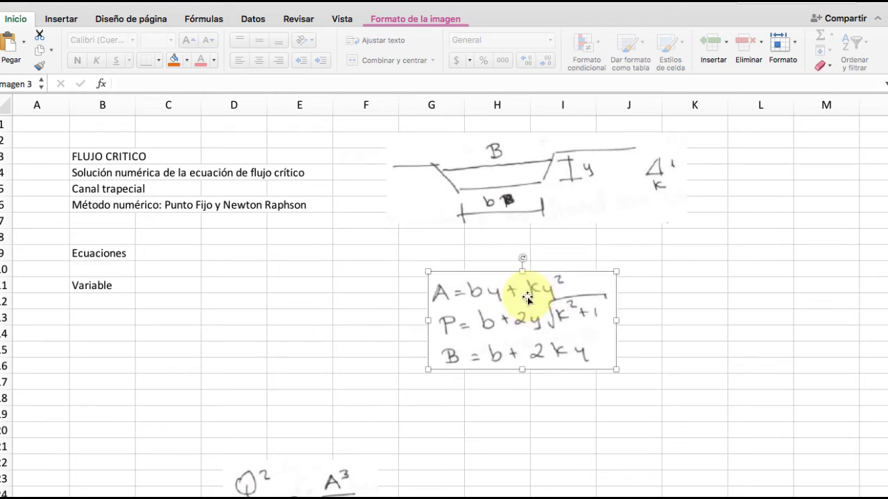
drag(293, 477, 238, 244)
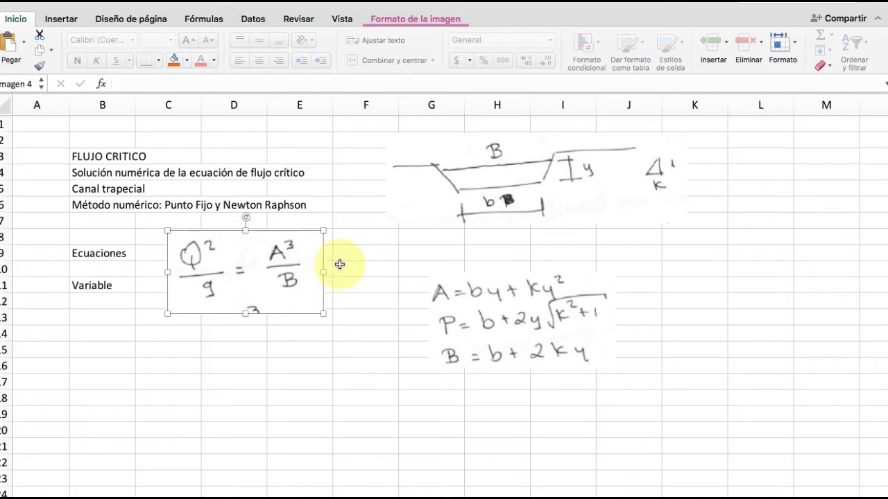
Step: Move the Punto Fijo recursive equation and iteration table image below the A, P and B formulas, starting around row 18 from column E
scroll(339, 264, down, 3)
scroll(339, 264, up, 3)
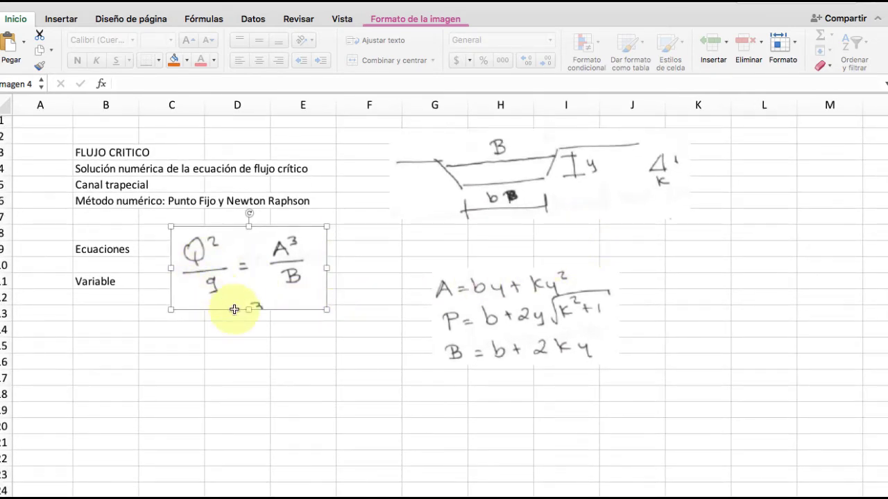
scroll(414, 307, down, 5)
drag(287, 443, 543, 298)
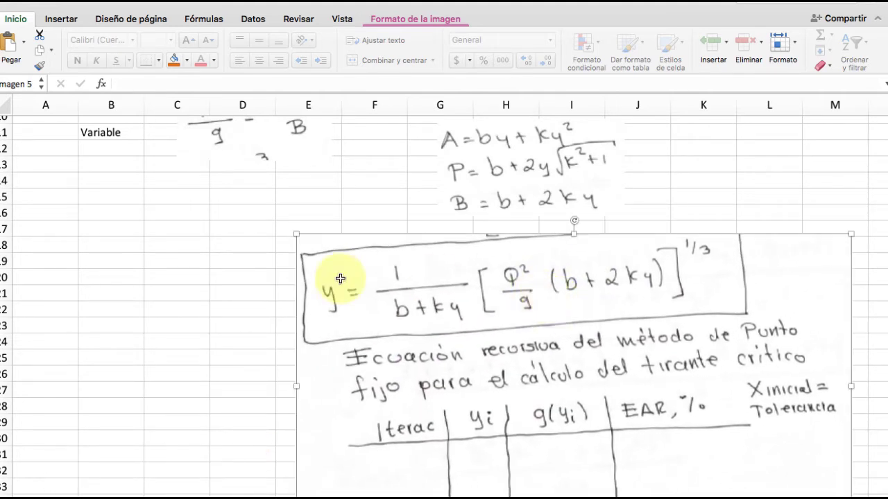
Step: Enter the heading DATOS in cell B15
click(102, 202)
scroll(103, 202, up, 2)
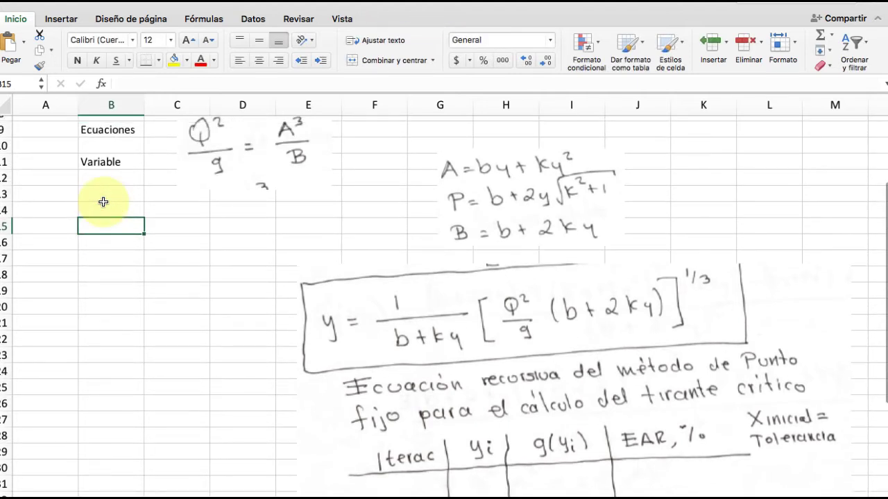
text(DATOS)
key(Return)
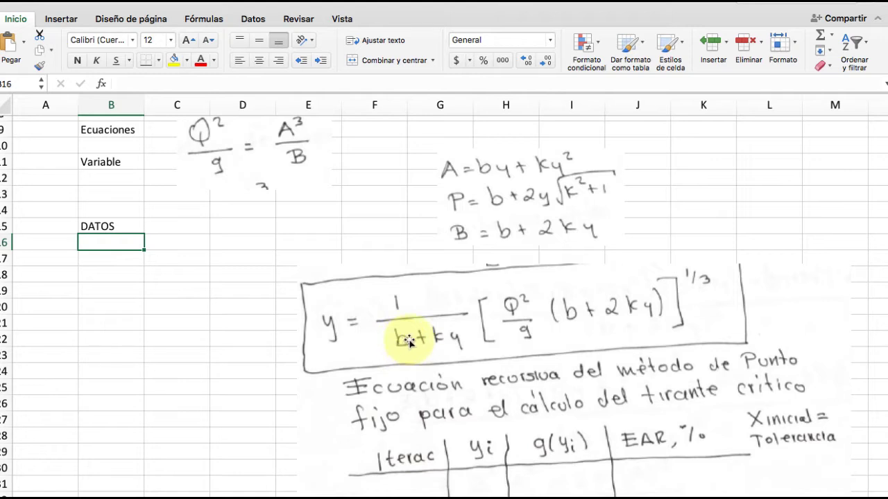
Step: Enter the data labels "b, m =" in C16 and "K =" in C17
click(176, 240)
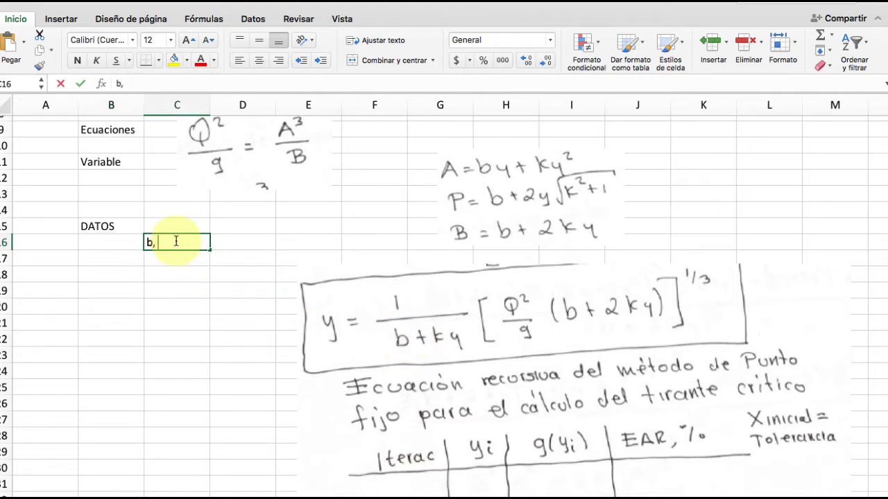
text(b, m =)
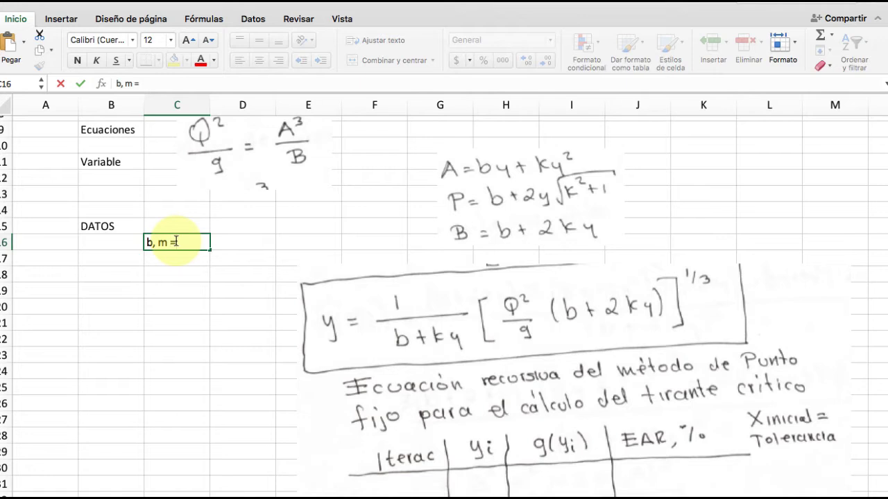
key(Tab)
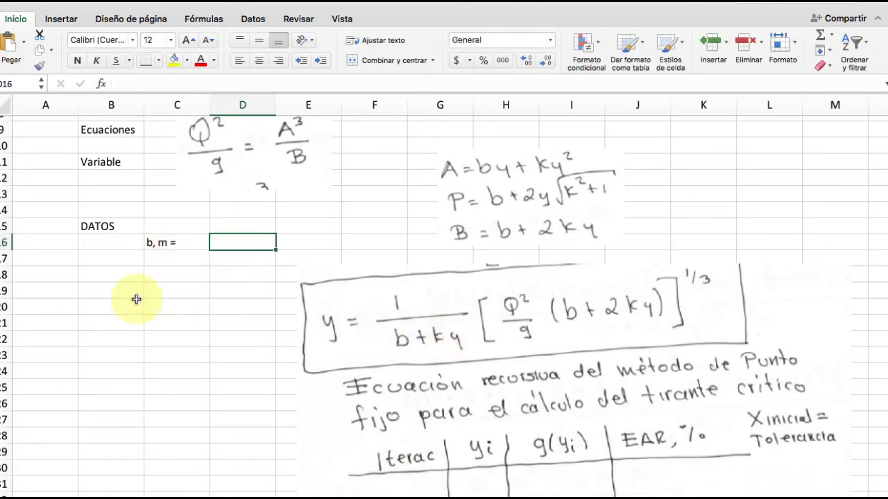
key(Down)
key(Left)
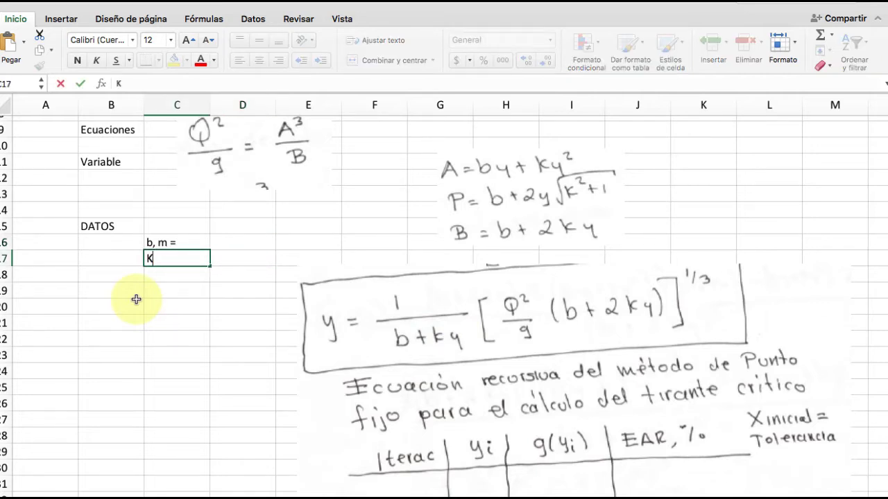
text(K =)
key(Return)
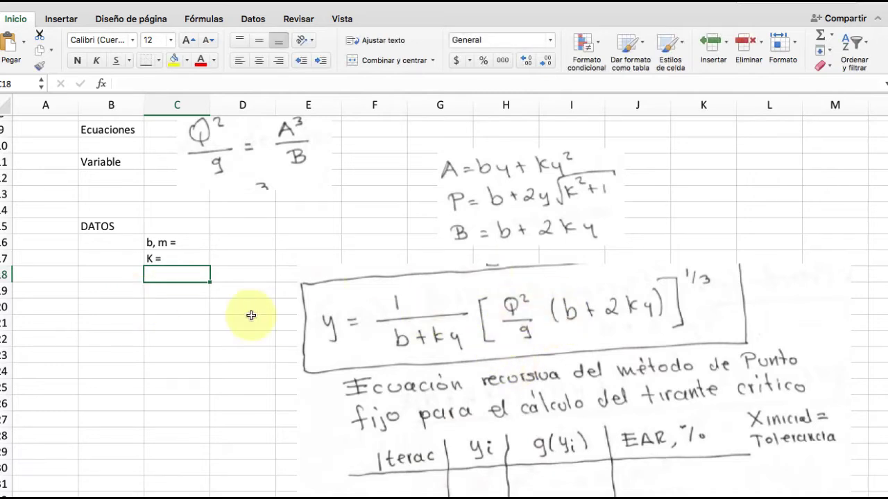
Step: Enter the flow rate label "Q, m^3/s =" in C19
click(179, 294)
text(Q)
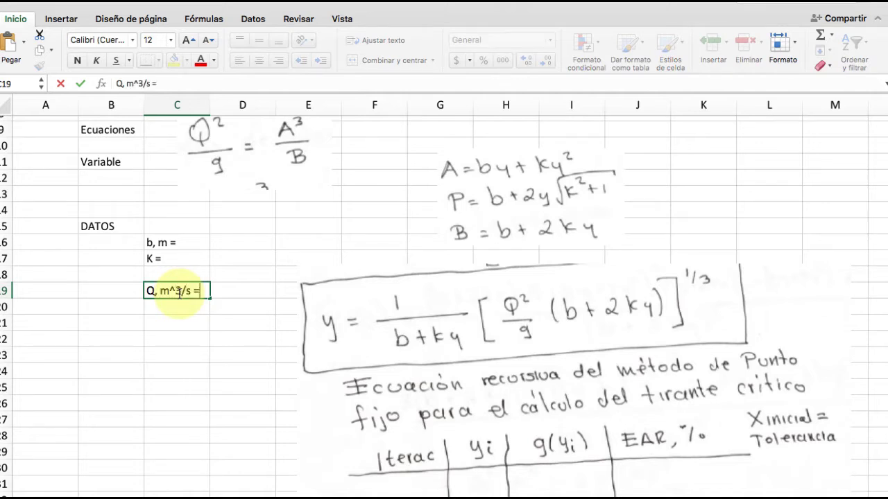
text(, m^3/s =)
key(Return)
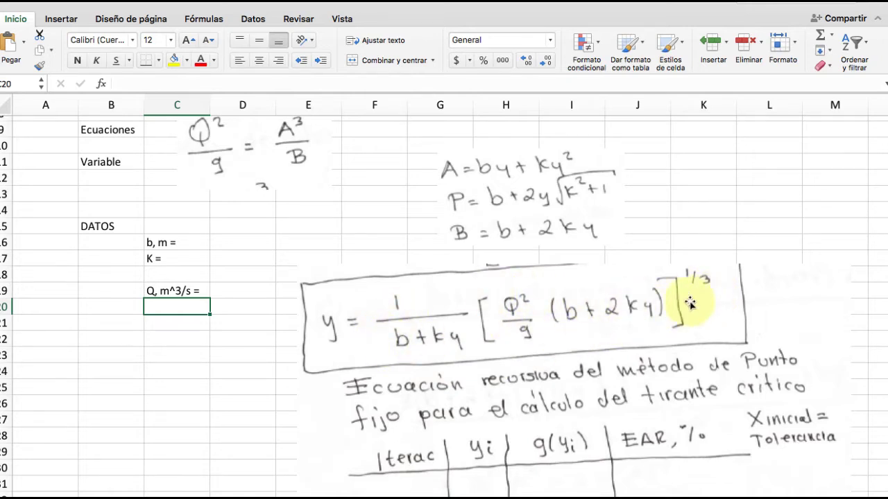
Step: Copy the flow rate label into C18, directly under the K label, and clear the original in C19
click(158, 292)
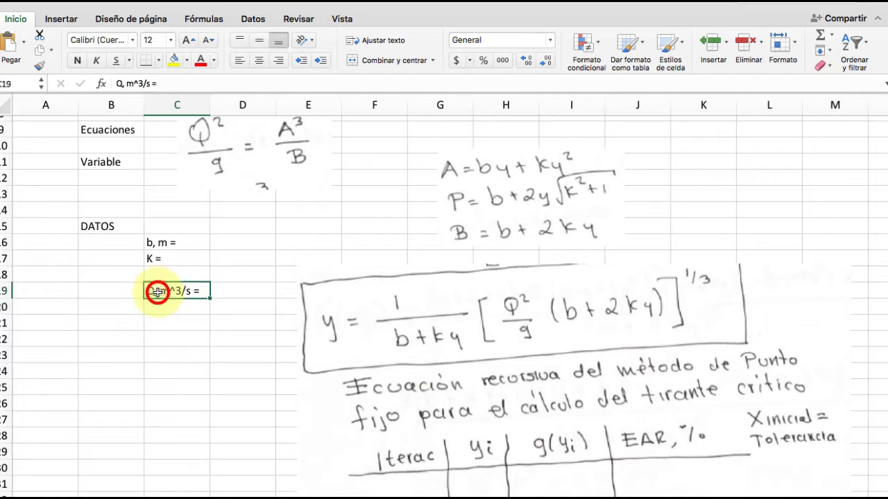
key(cmd+c)
key(Up)
key(cmd+v)
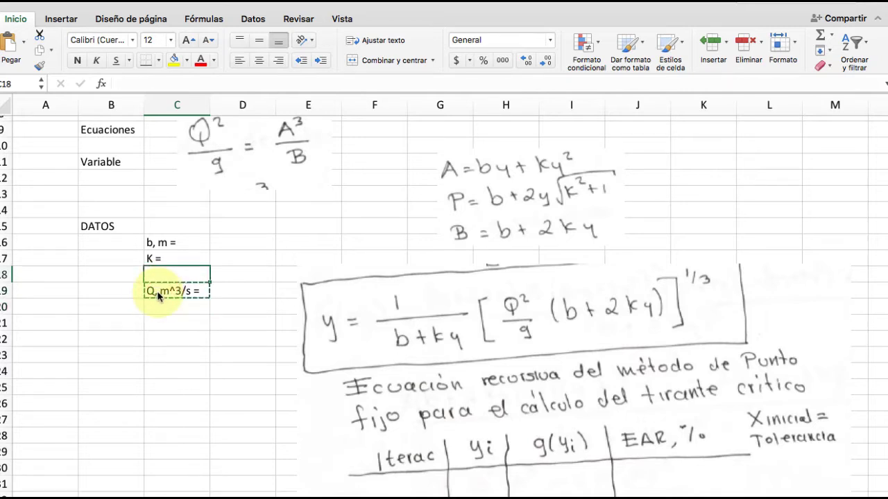
click(230, 340)
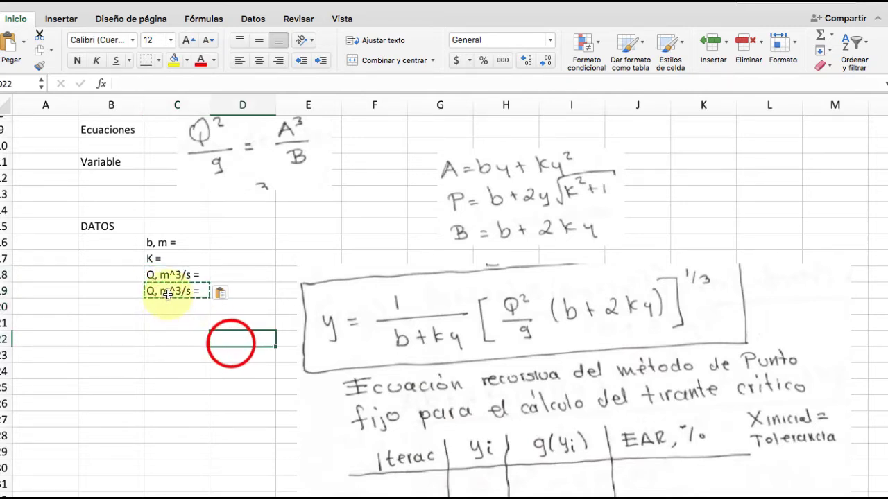
click(167, 294)
key(BackSpace)
key(Return)
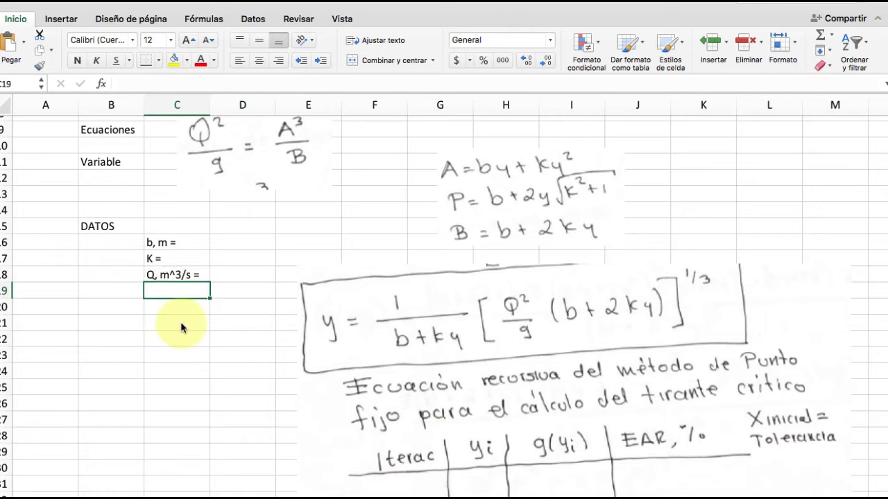
Step: Format the input cells D16:D18 with a yellow fill and all borders
drag(243, 248, 246, 245)
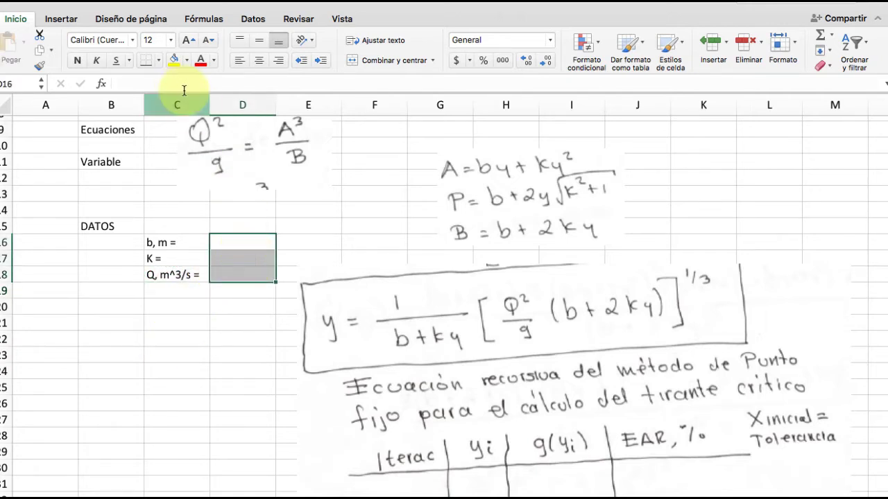
click(158, 61)
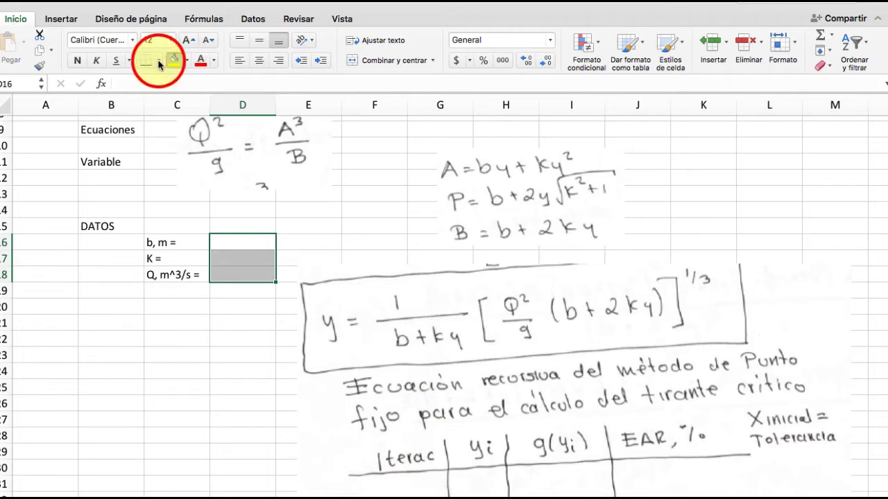
click(158, 61)
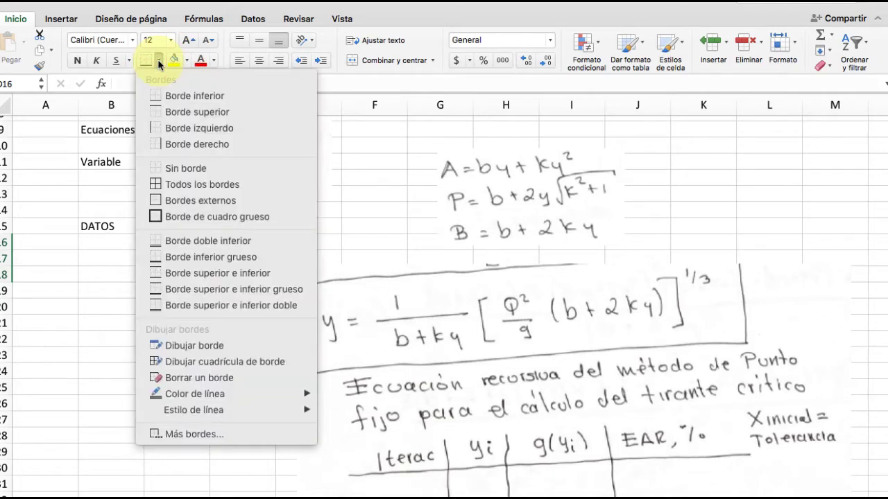
click(179, 184)
drag(243, 297, 244, 321)
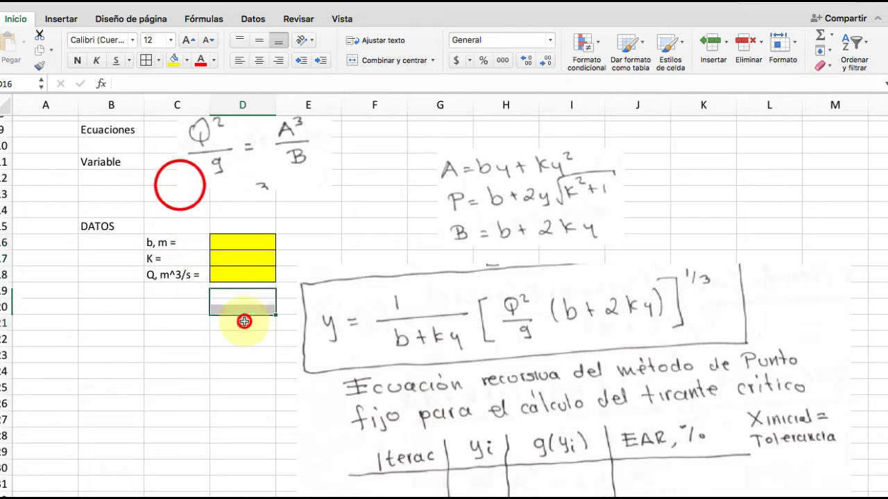
click(244, 321)
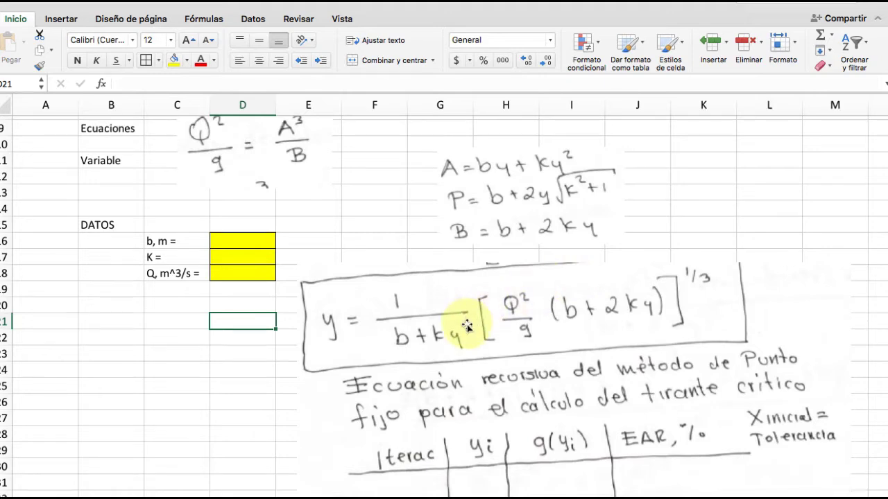
scroll(470, 319, down, 3)
scroll(467, 325, up, 1)
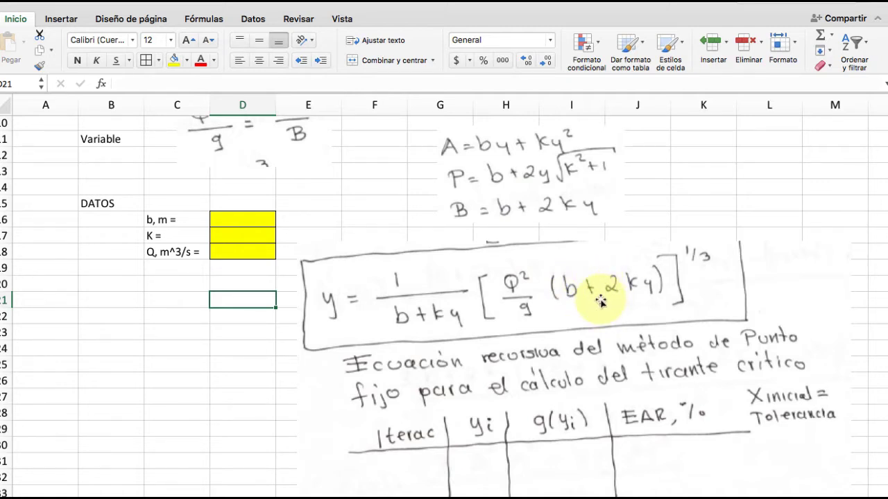
scroll(601, 301, down, 3)
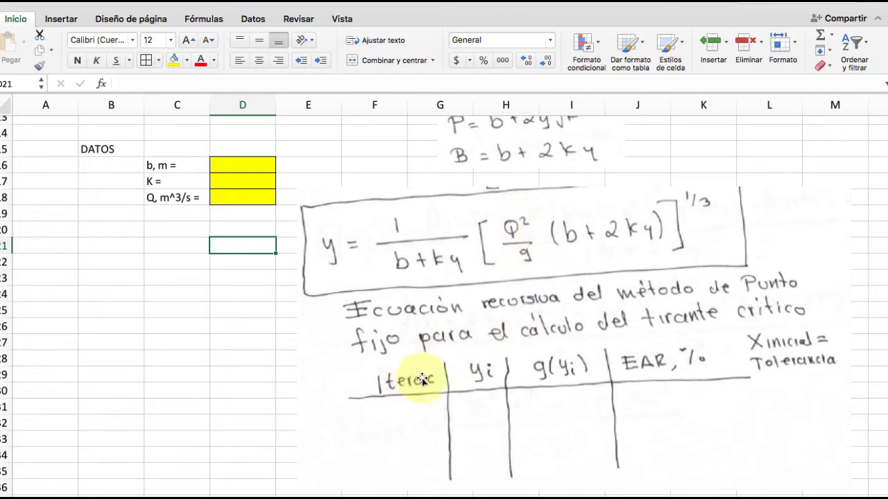
click(135, 327)
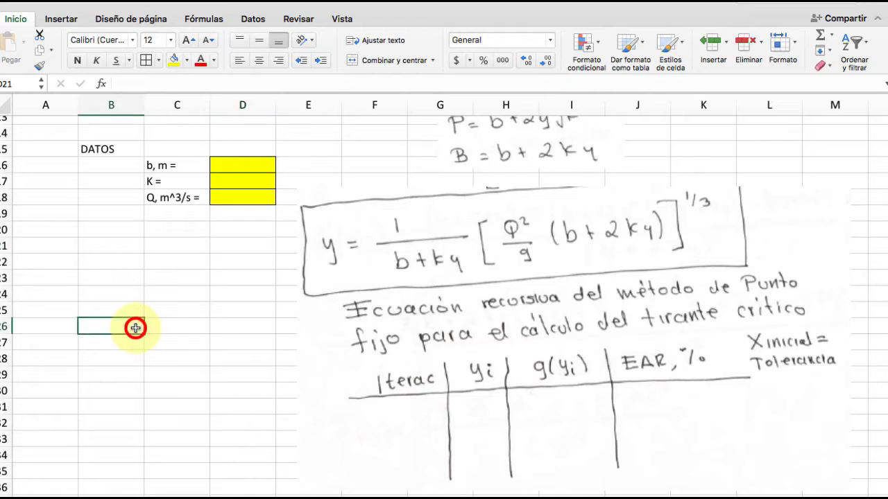
text(Itera)
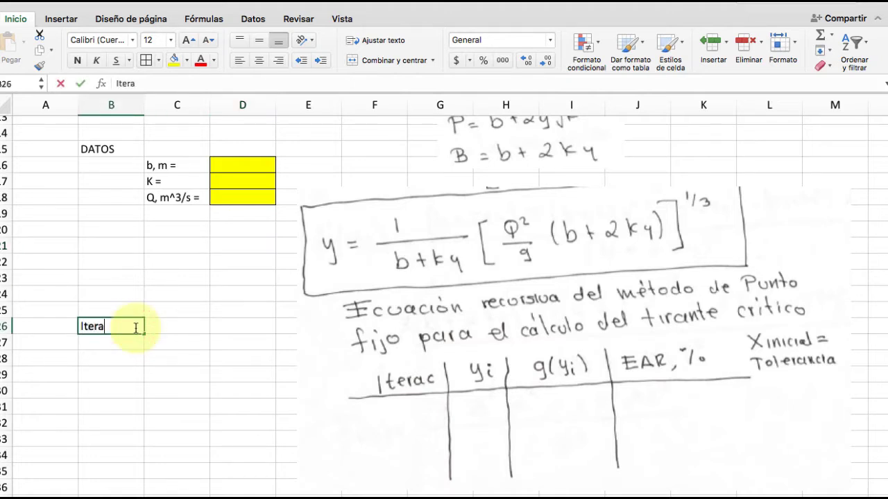
text(ción)
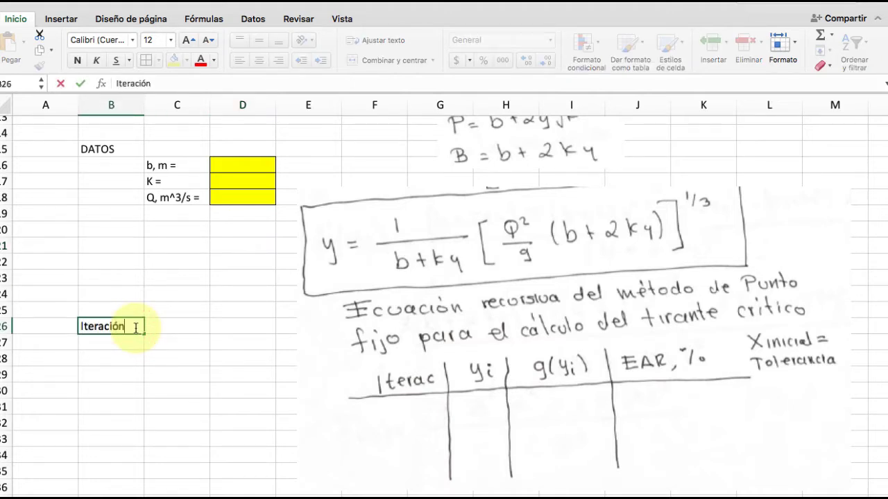
key(Escape)
key(Right)
key(Right)
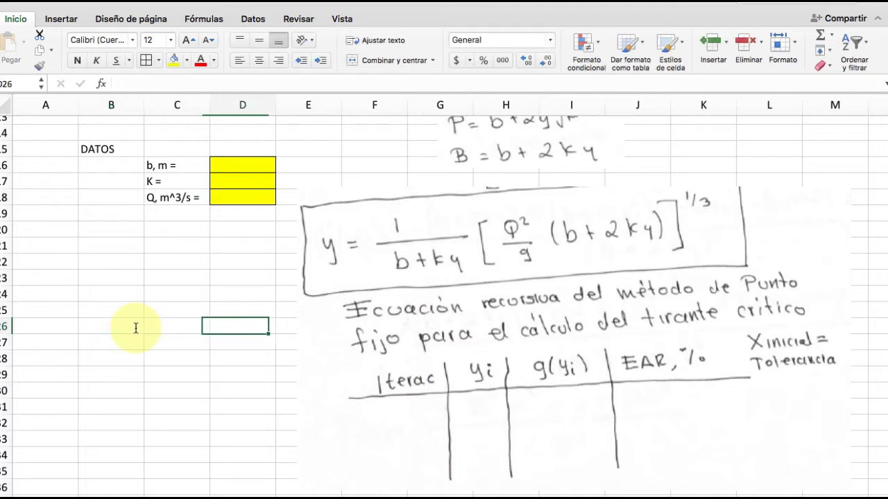
key(Left)
key(Left)
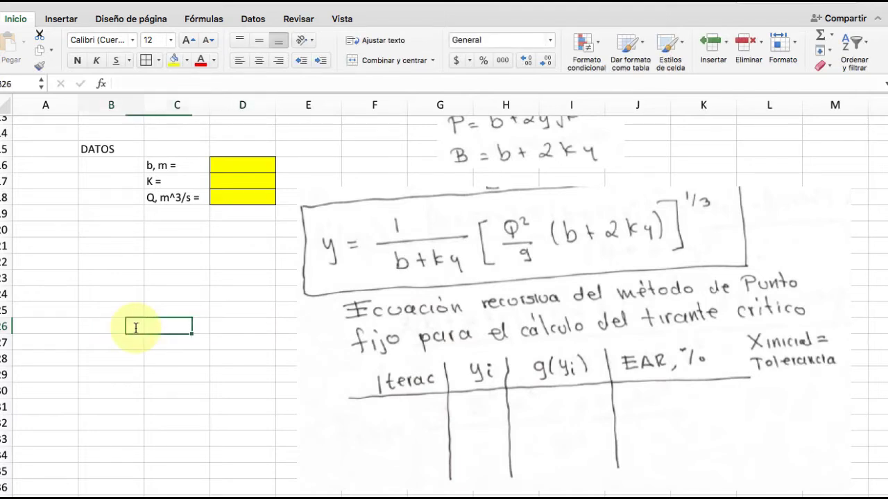
Step: Enter the iteration table headers "Iteración, i", "yi" and "g(yi)" in B26, C26 and D26
text(Itera)
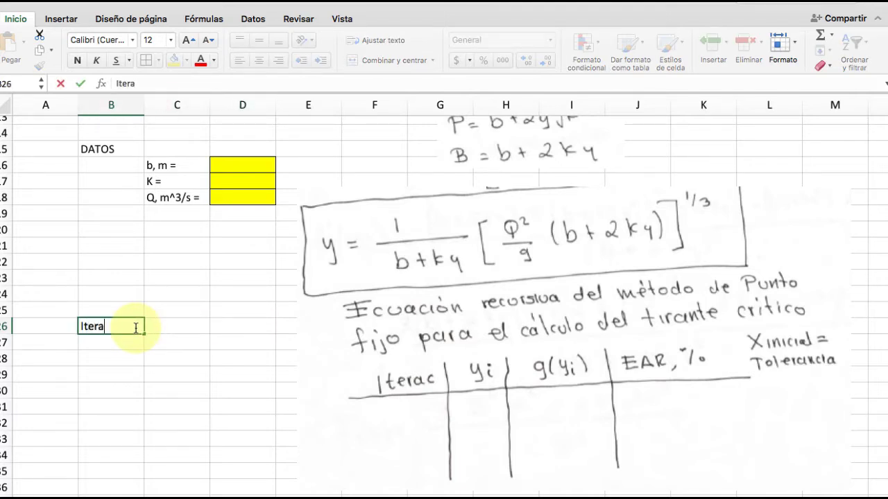
text(ción, i)
key(Tab)
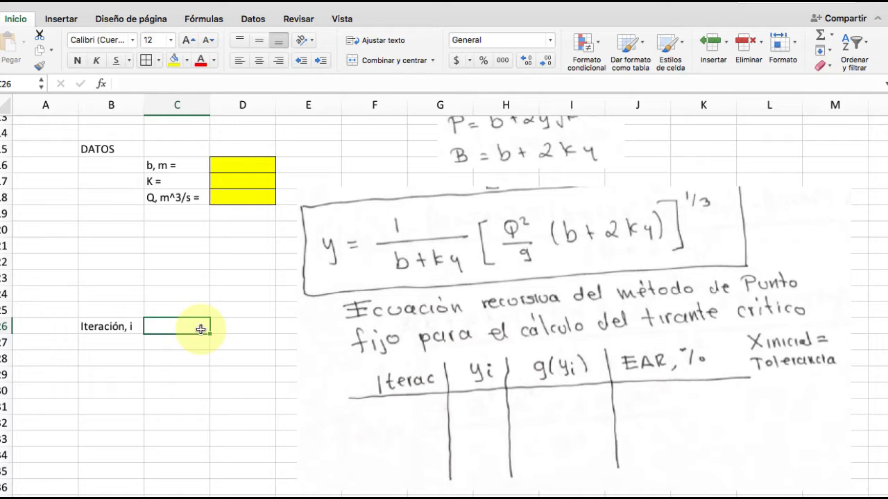
text(yi)
key(Tab)
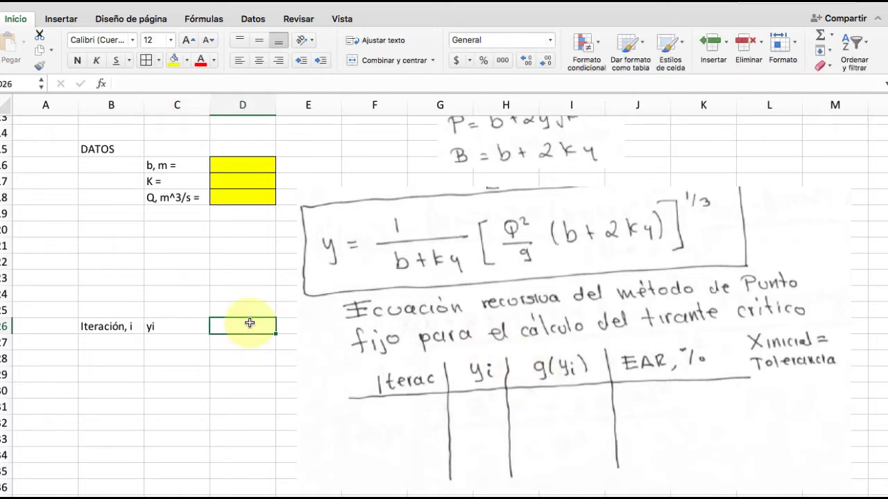
text(g(y)
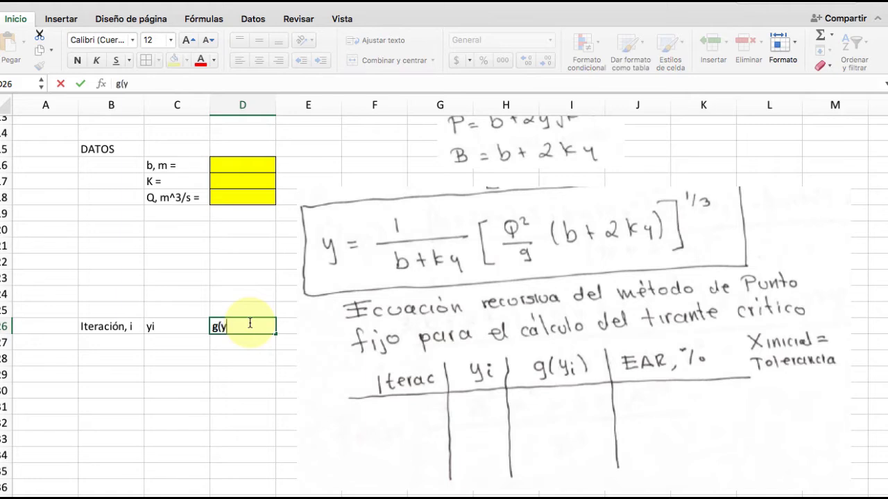
text(i))
key(Return)
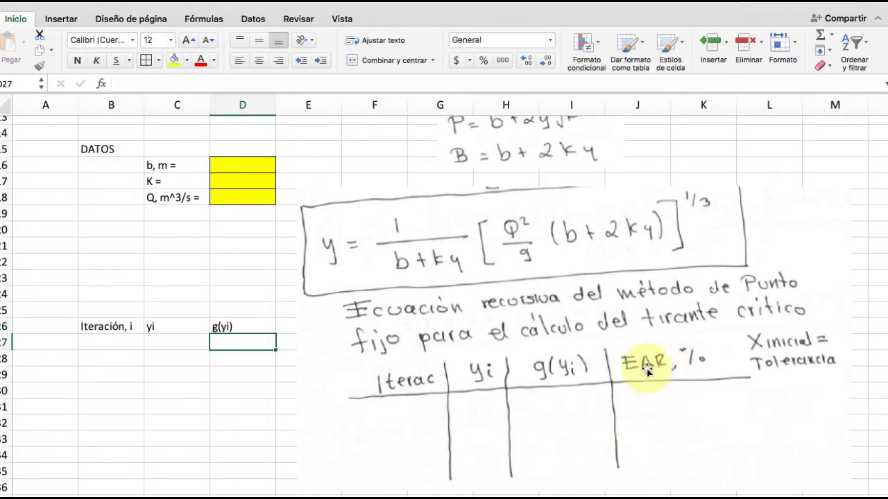
Step: Enter the header "EAR,%" in E26 and move the Punto Fijo equation image right until it clears column E
click(285, 326)
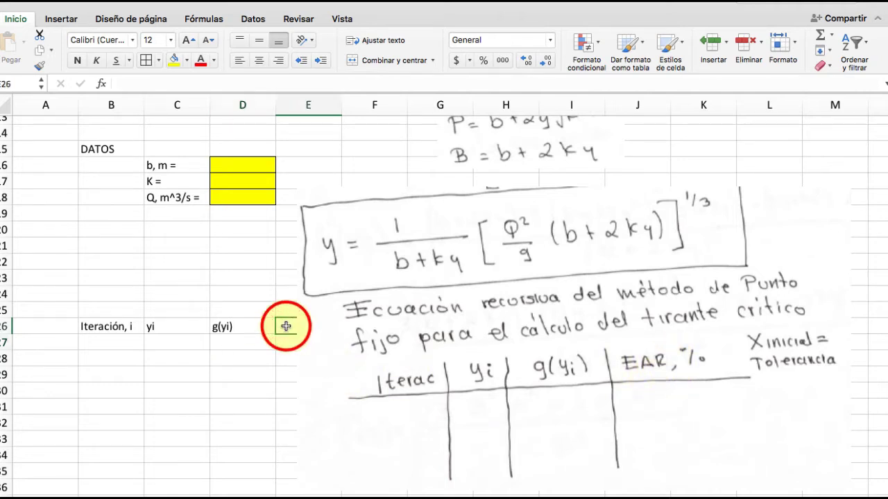
text(EAR)
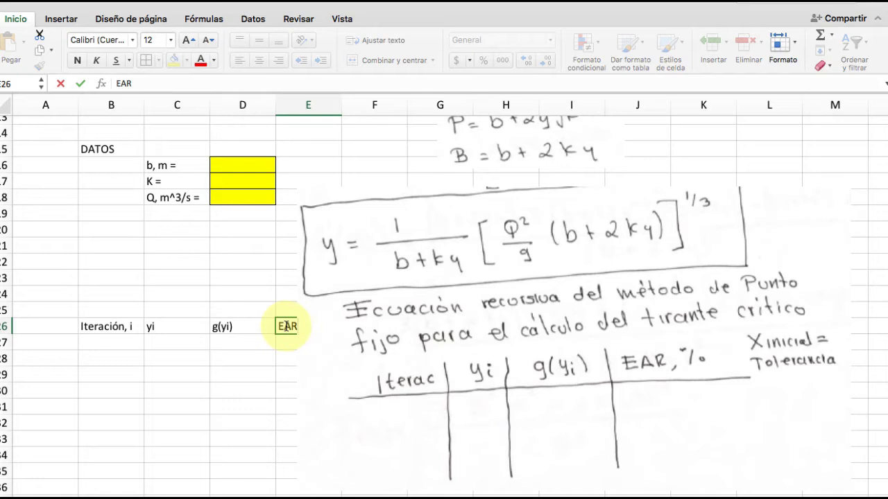
text(,%)
key(Return)
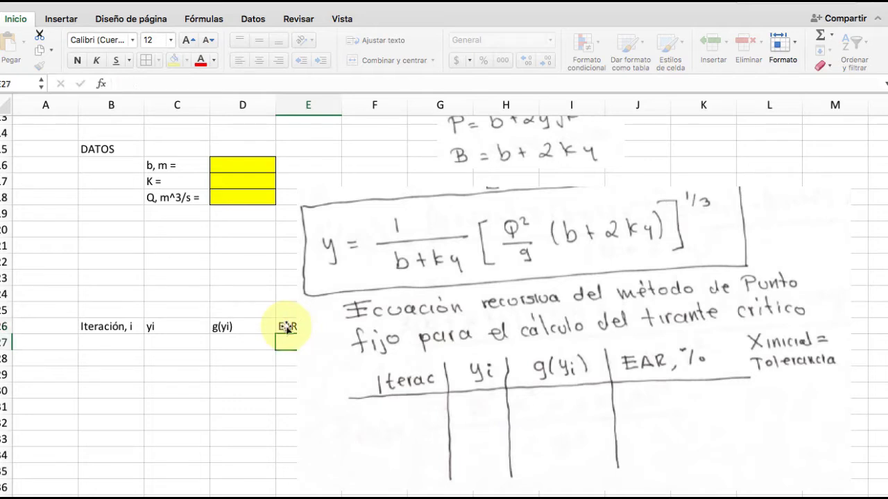
click(506, 260)
drag(507, 260, 575, 251)
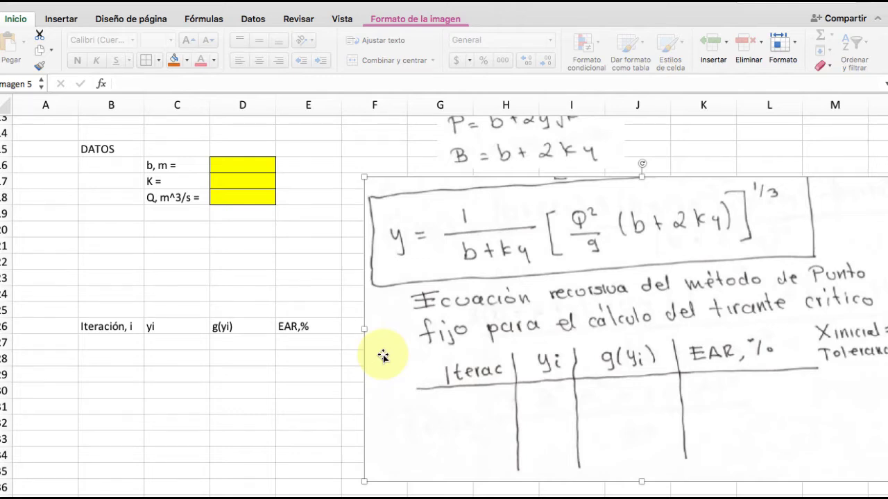
Step: Enter the label "ysemilla = yinicial =" in C23 and give input cell E23 a yellow fill with borders
scroll(388, 374, up, 12)
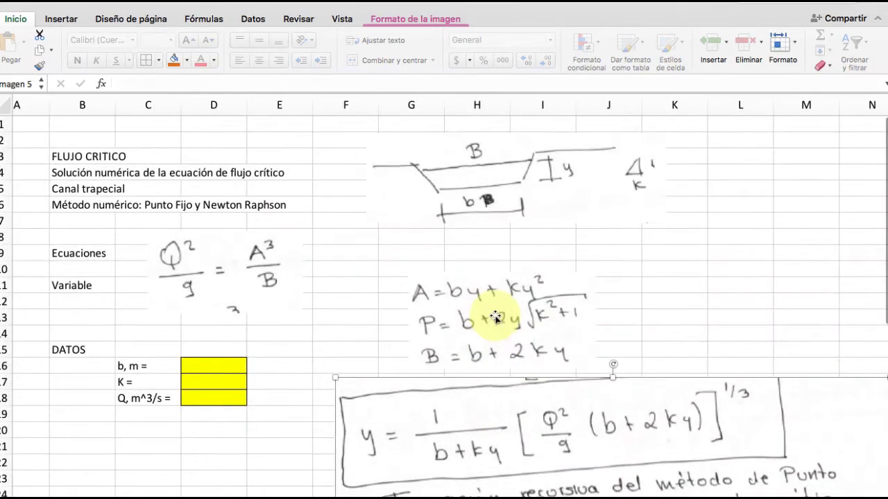
scroll(502, 228, down, 2)
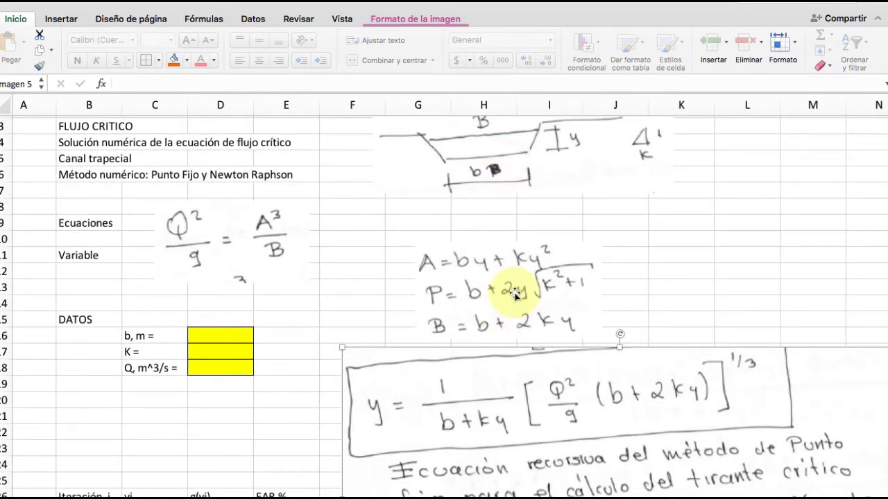
scroll(509, 293, down, 9)
scroll(547, 339, down, 3)
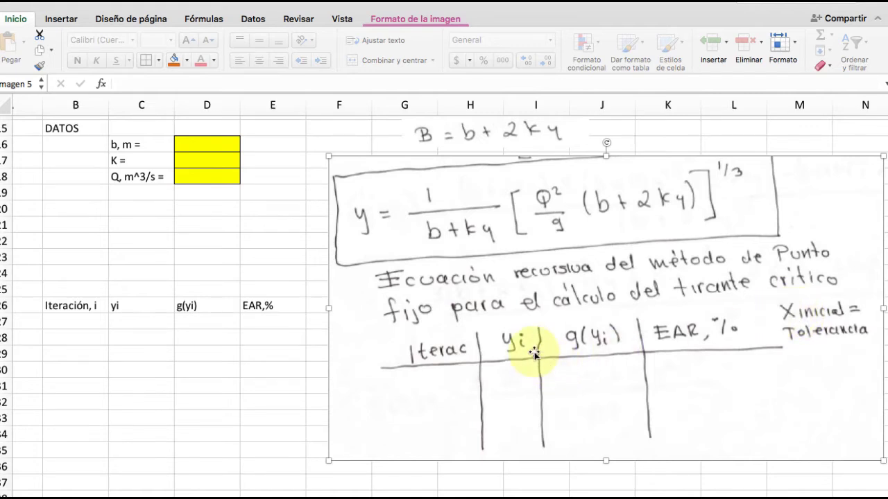
click(123, 258)
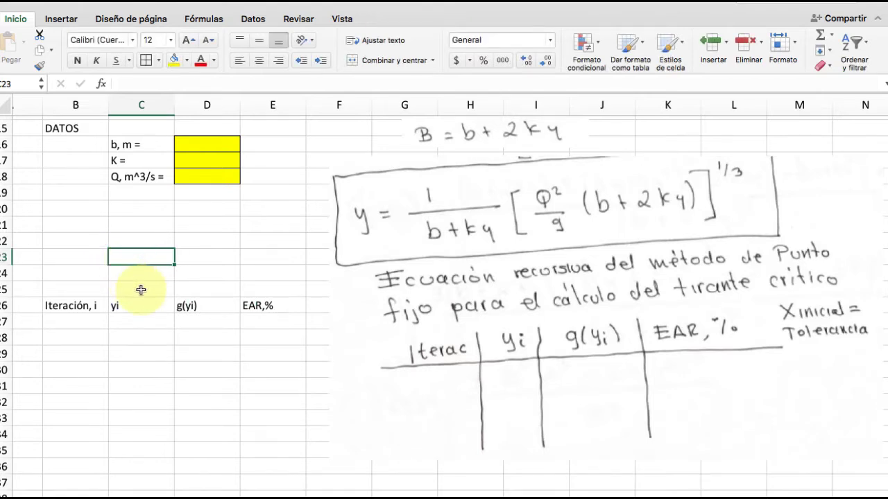
text(ysemilla =)
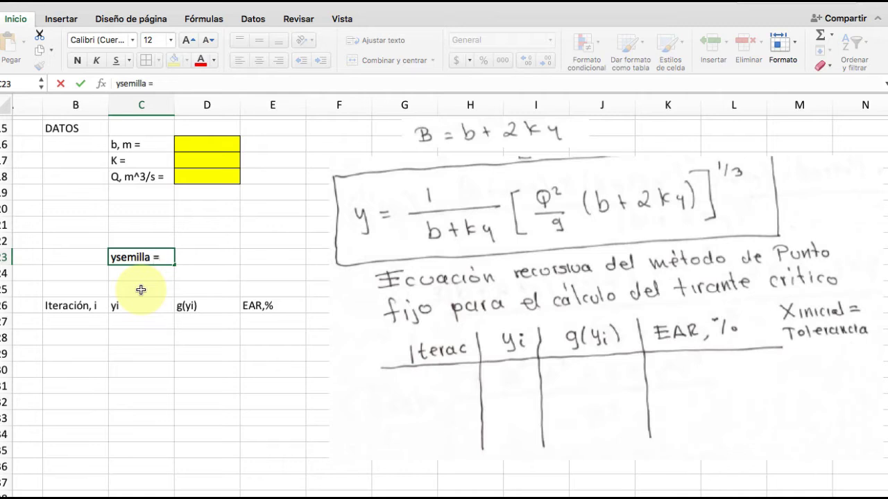
text( yinicia)
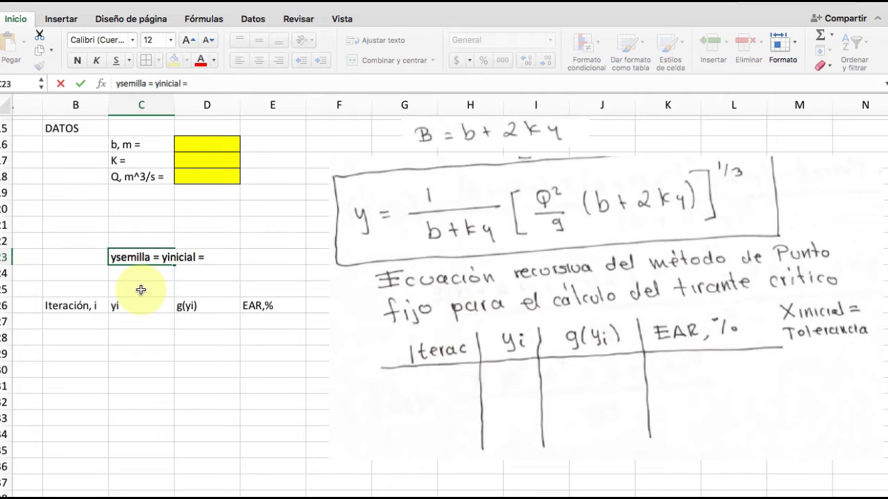
text(l =)
key(Tab)
key(Tab)
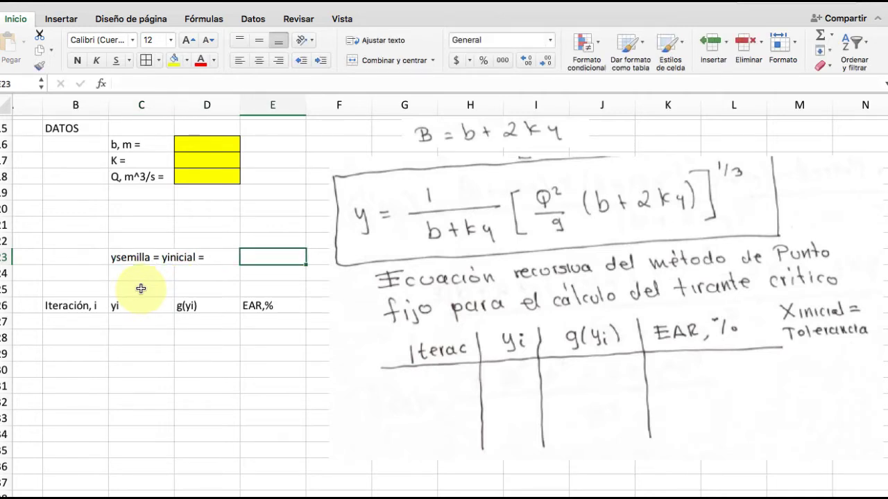
click(173, 61)
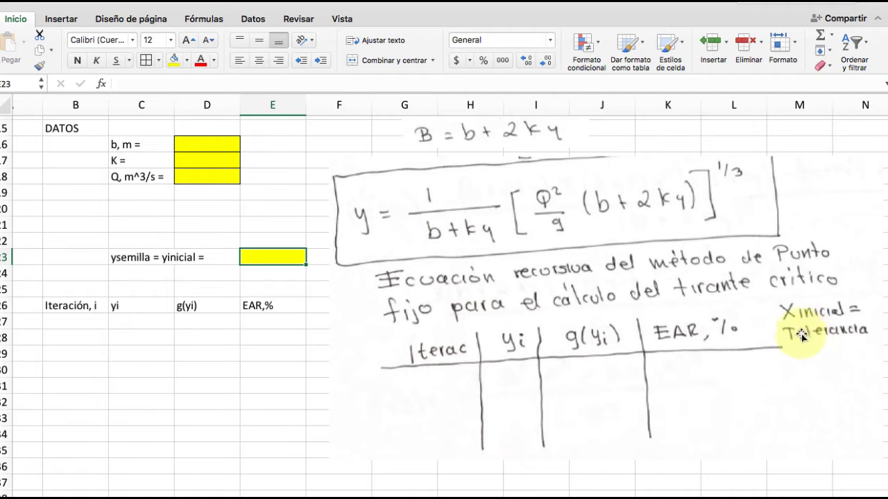
Step: Enter the label "Tolerancia, % =" in D24, below the initial value label
click(145, 275)
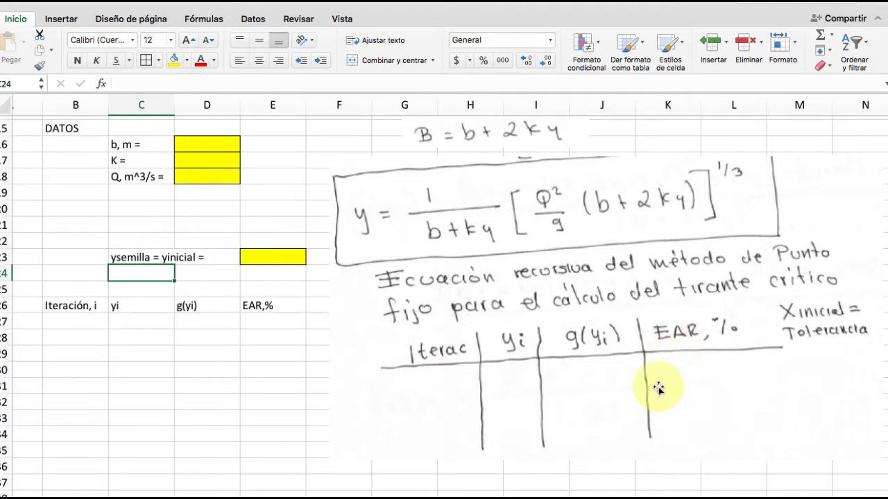
key(Right)
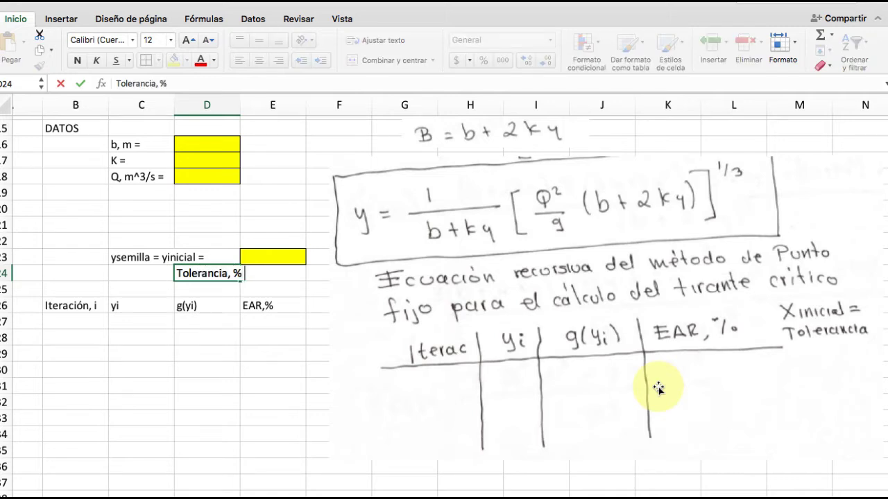
text(Tolerancia, % =)
key(Return)
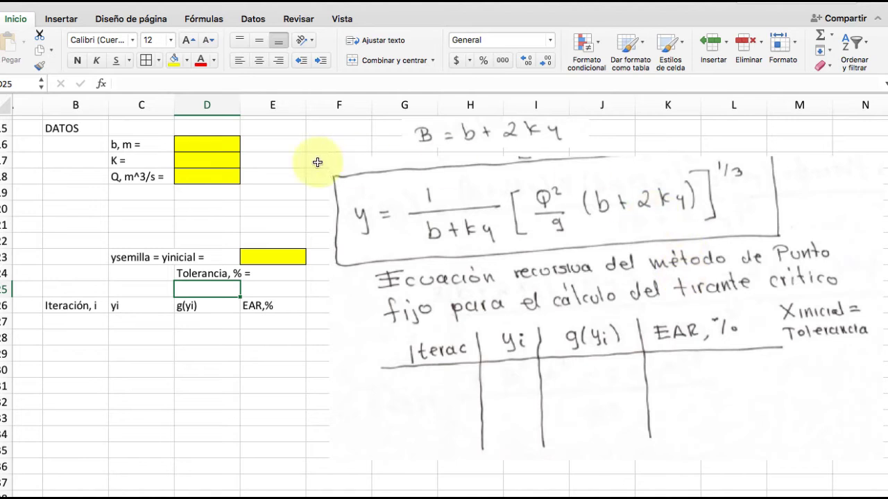
Step: Widen column D to 13.17 and format tolerance cell E24 with a yellow fill and borders
drag(240, 105, 259, 105)
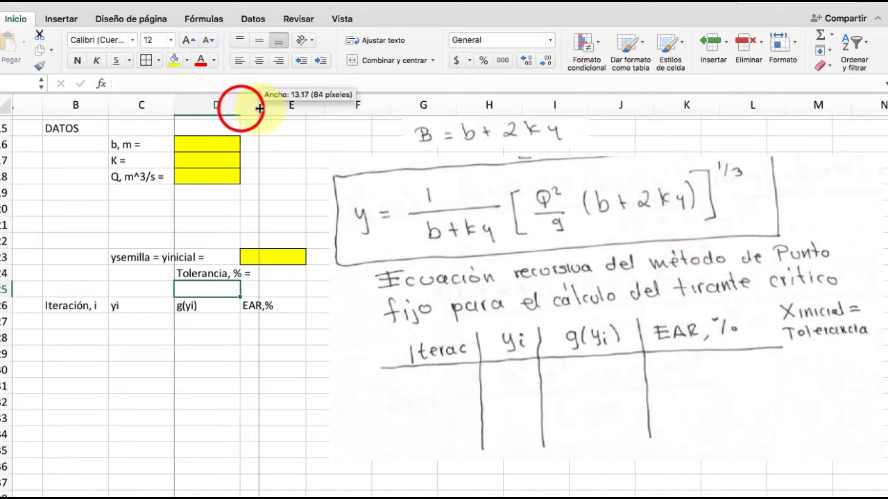
click(292, 274)
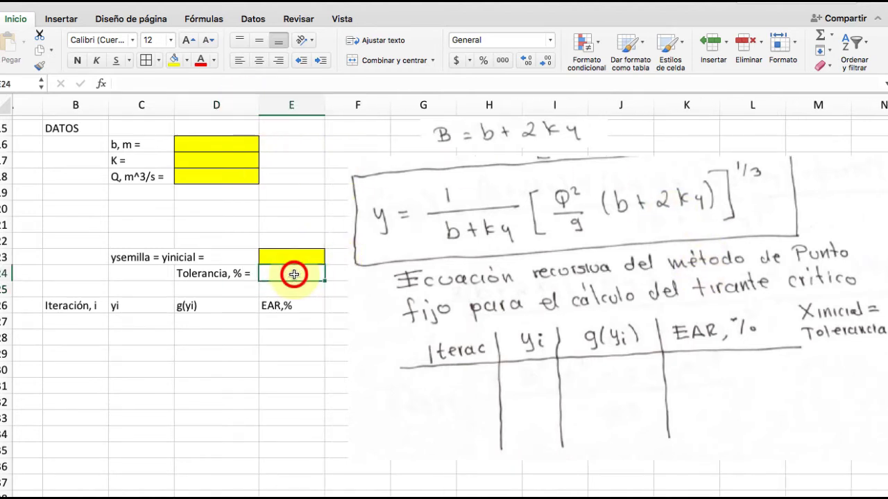
click(174, 61)
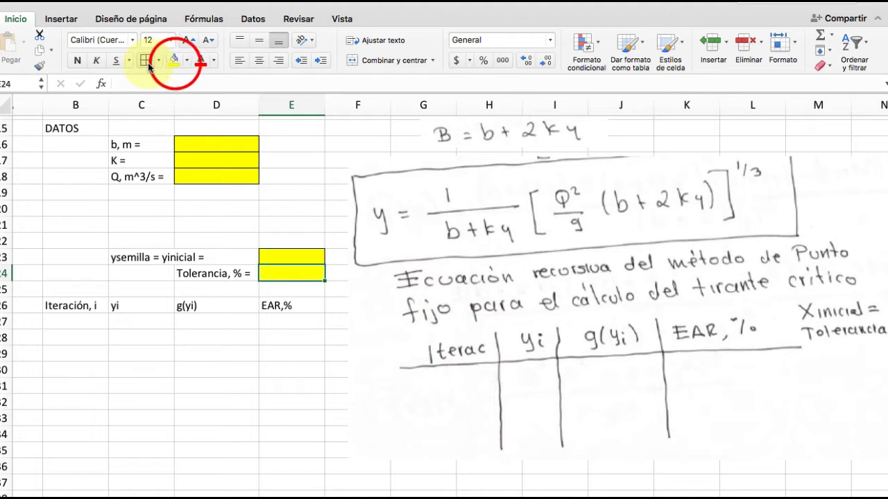
Step: Insert two blank rows above the iteration headers at row 26 and enter the title "Método de PUNTO FIJO" in D26
click(6, 305)
right_click(6, 305)
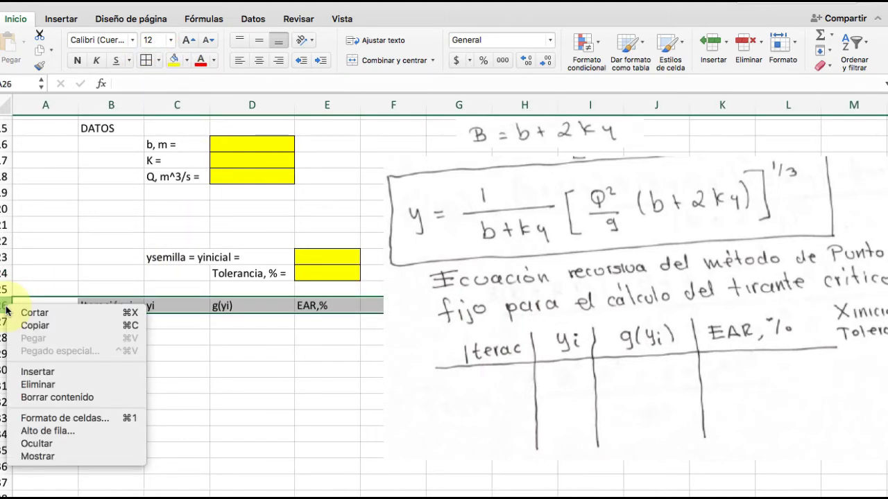
click(38, 373)
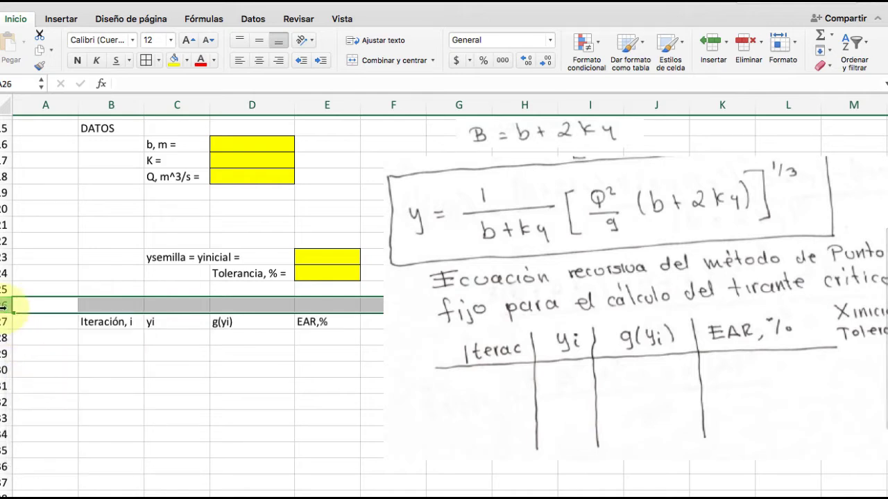
right_click(6, 305)
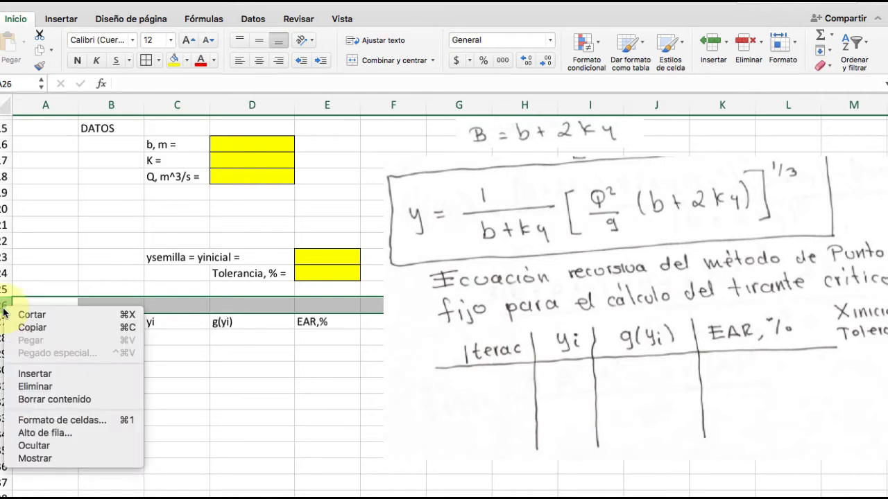
click(19, 376)
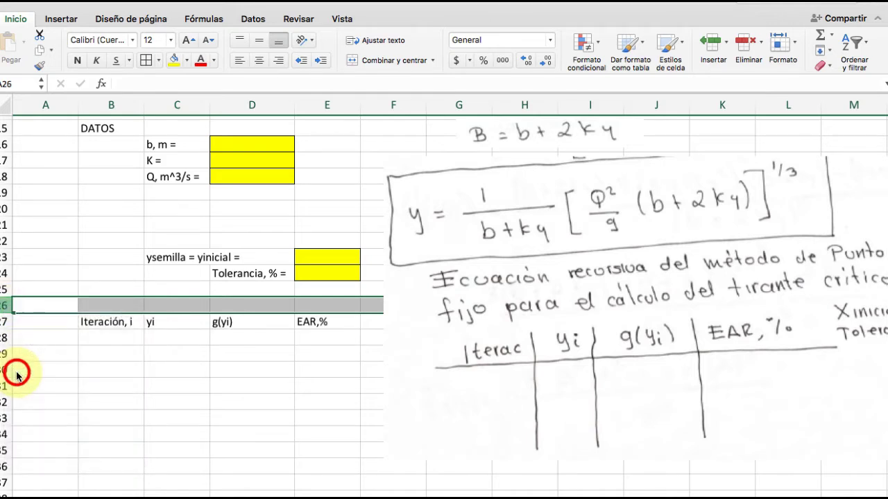
click(234, 306)
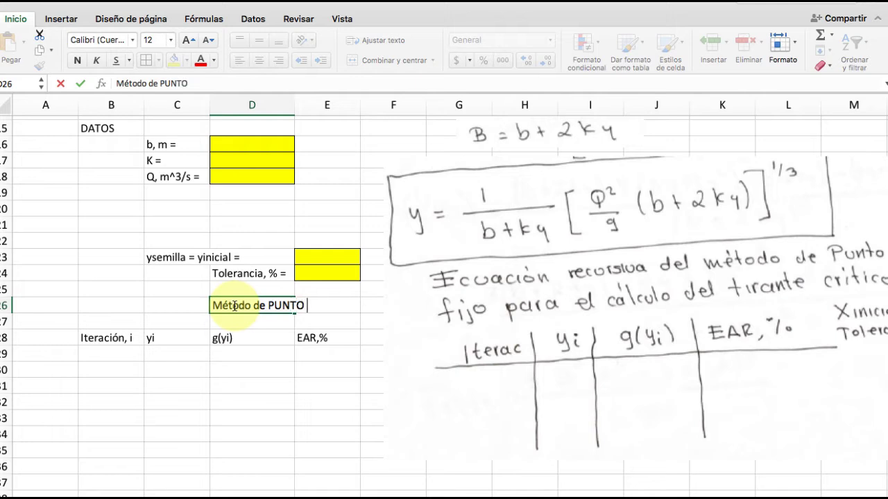
key(Return)
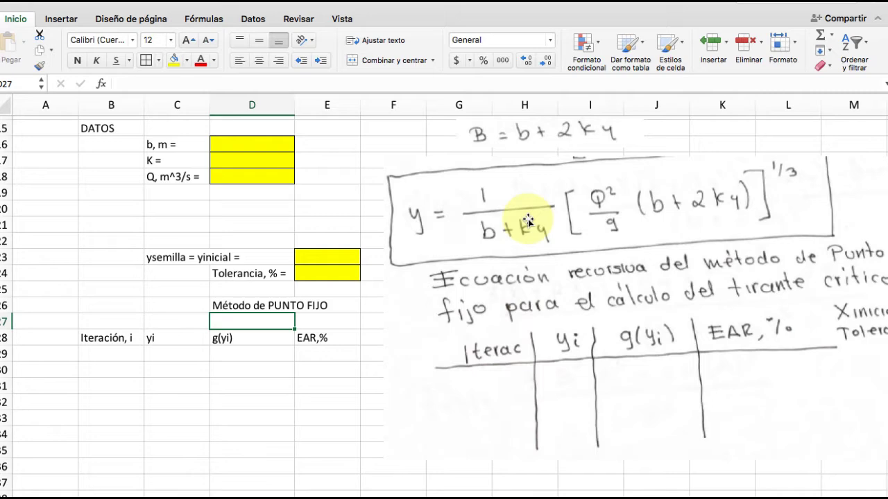
Step: Move the Punto Fijo equation image farther right so that columns F to H are free beside the table
scroll(326, 390, right, 1)
scroll(327, 391, down, 1)
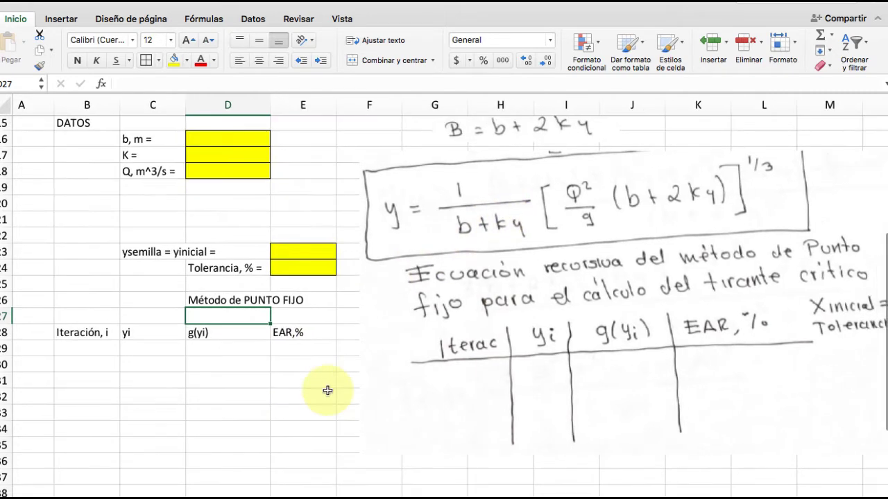
drag(490, 323, 647, 319)
Step: Move the headers "g(yi)" and "EAR,%" from D28:E28 to G28:H28
click(238, 333)
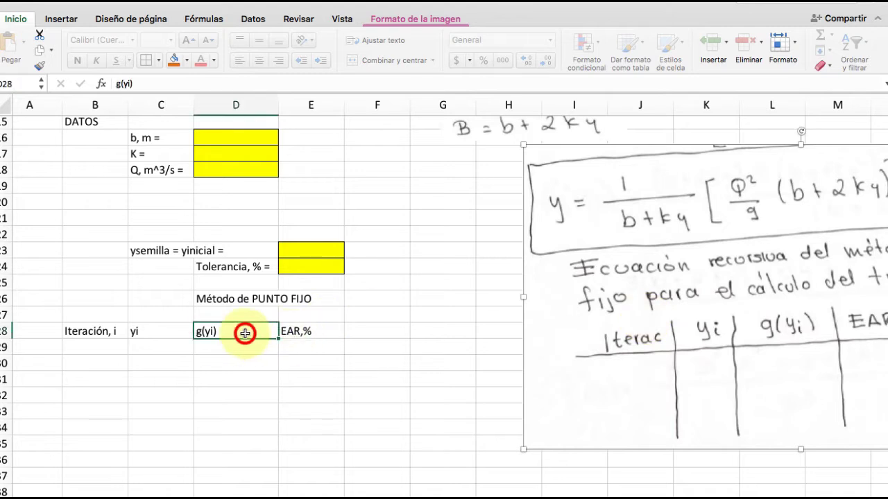
key(shift+Right)
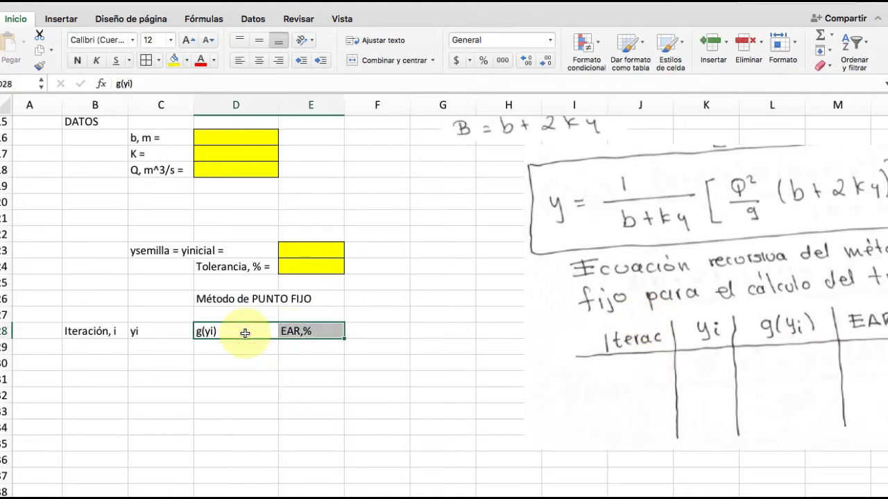
key(super+c)
key(Right)
key(Right)
key(Right)
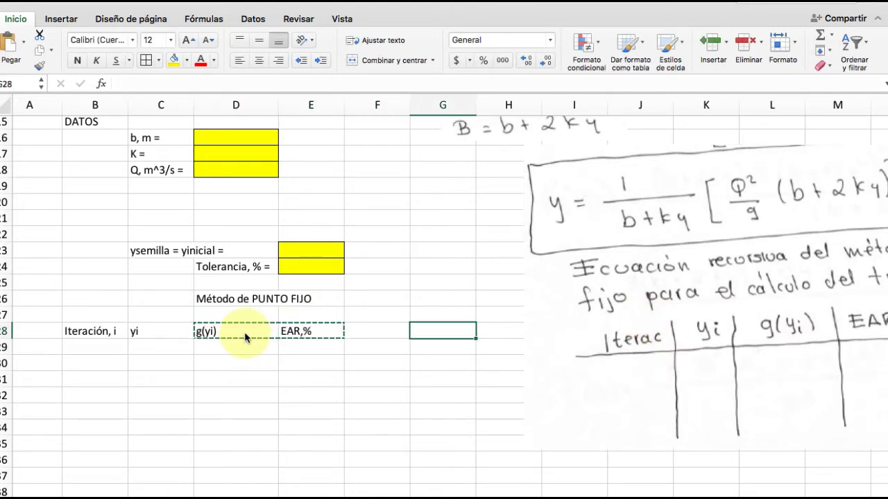
key(super+v)
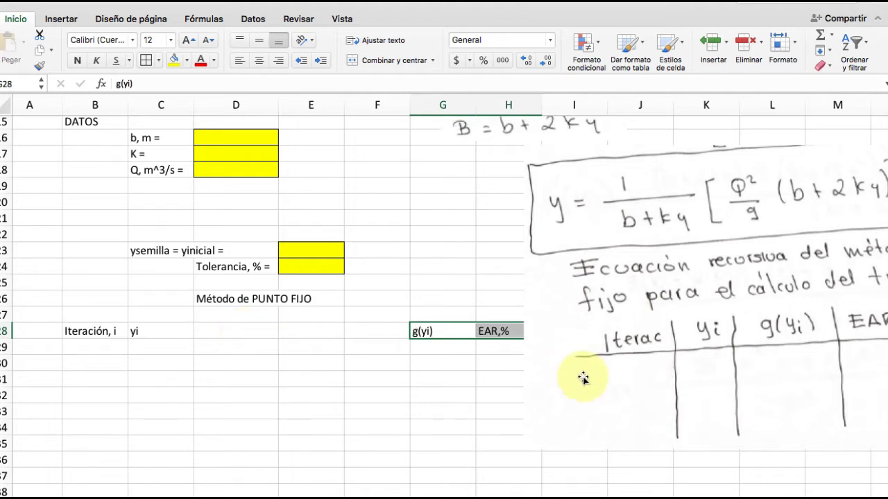
Step: Enter the intermediate term header "1/(b+ky)" in D28, beside the yi header
click(607, 384)
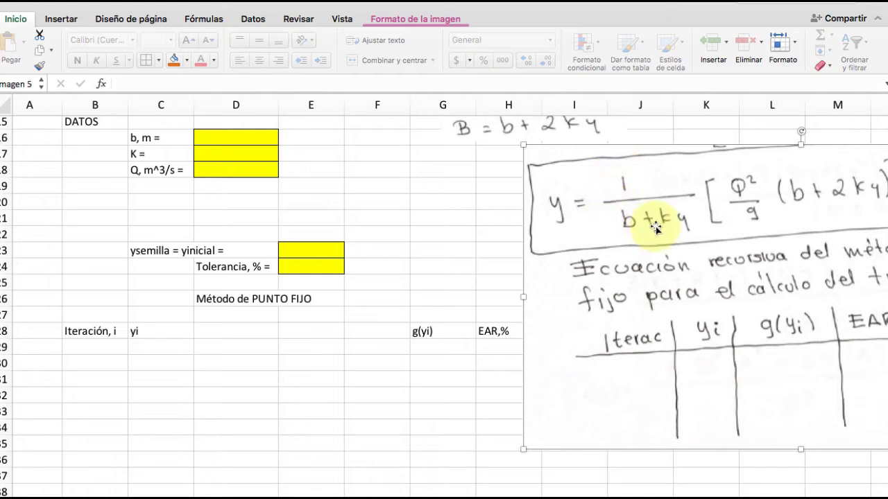
click(237, 329)
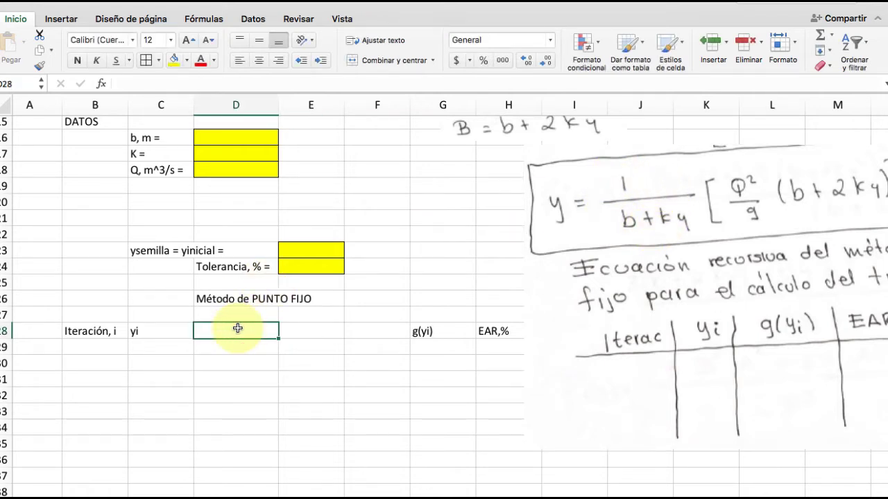
text(1/(b+ky)
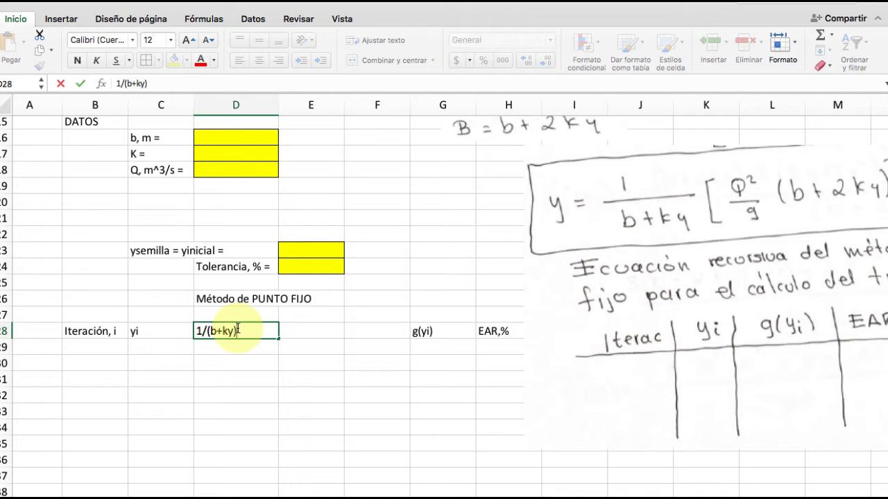
key(Return)
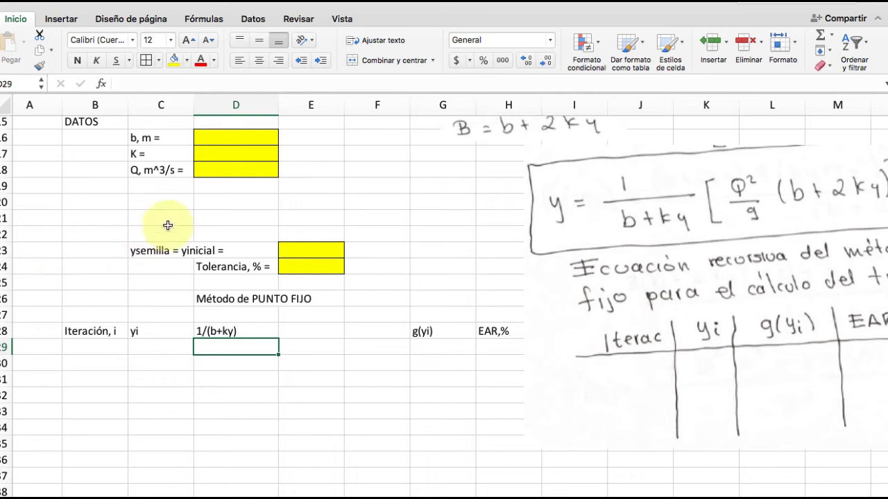
Step: Enter the section heading "Cálculo previos" in B20, below the input data
click(98, 201)
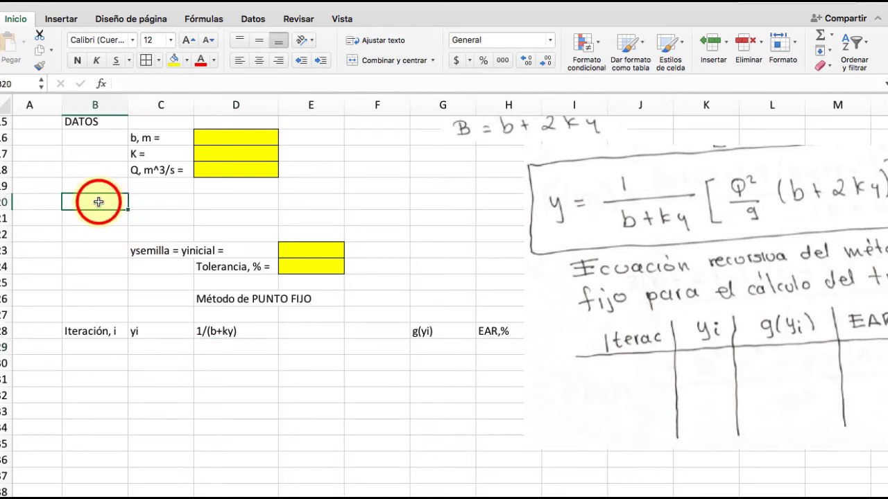
text(Cñ)
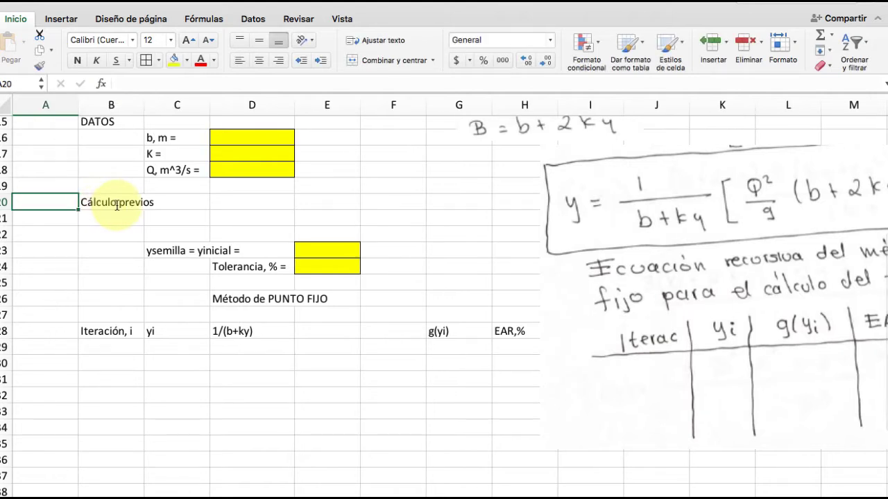
Step: Correct the section heading in B20 to "Cálculos previos"
click(116, 203)
text(s)
key(Return)
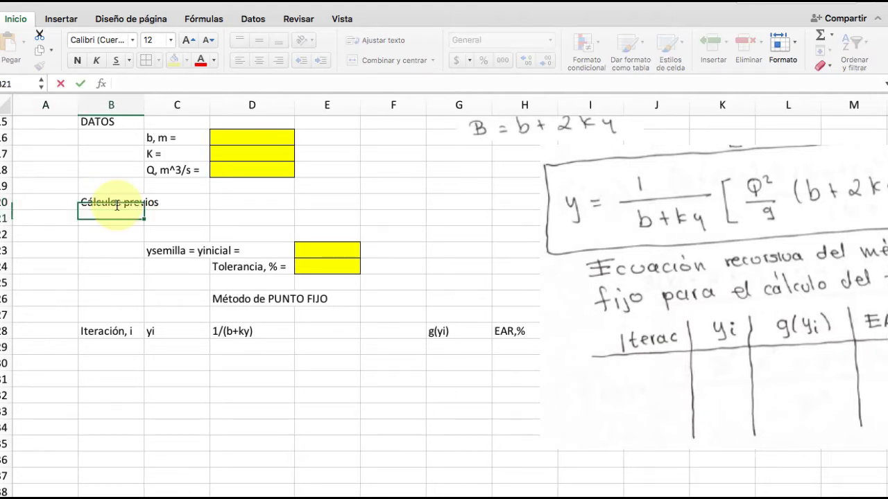
Step: Enter the label "(Q^2)/g" in C21, under the preliminary calculations heading
click(188, 217)
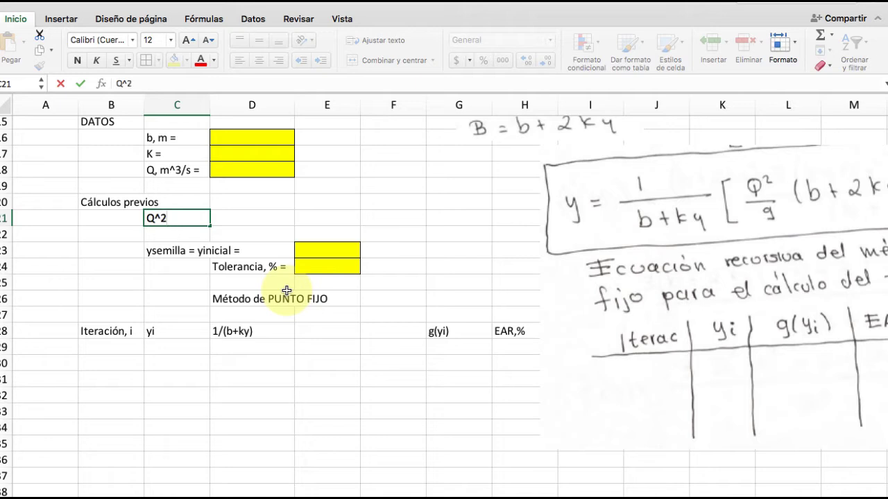
key(Left)
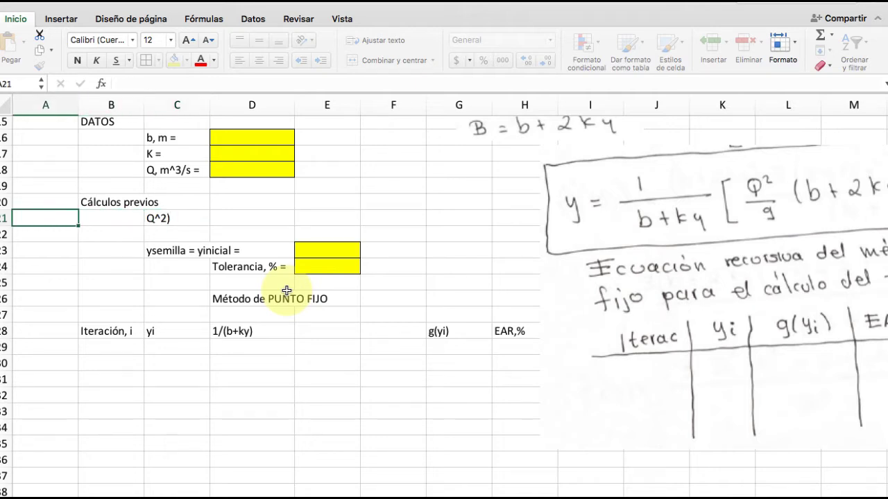
double_click(158, 221)
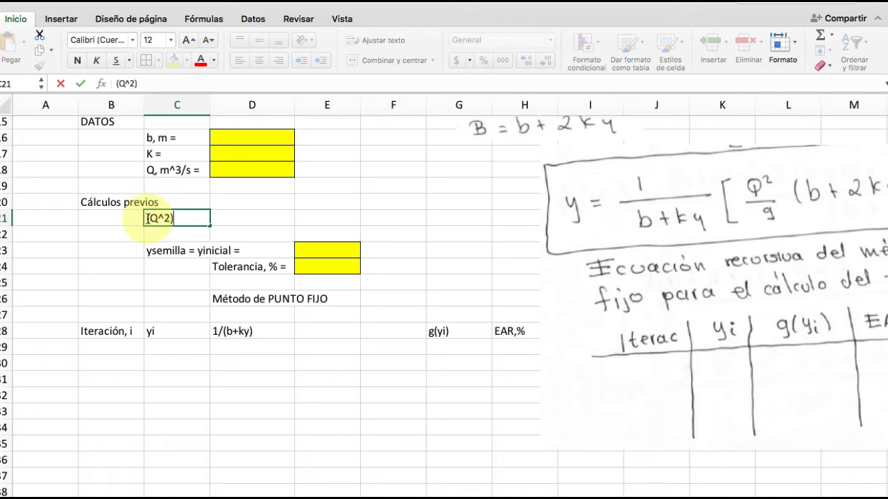
key(Return)
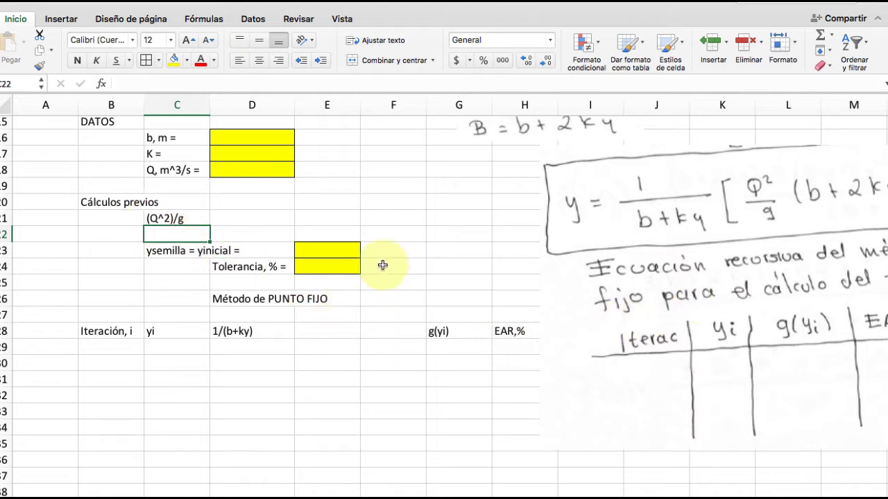
Step: Enter the intermediate term header "b + 2 k y" in E28 of the Punto Fijo table
click(258, 219)
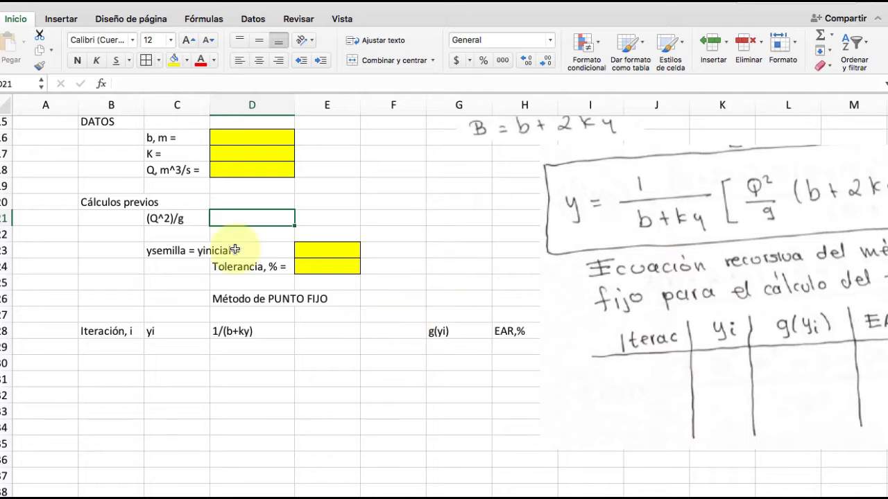
scroll(572, 318, right, 2)
scroll(573, 317, up, 1)
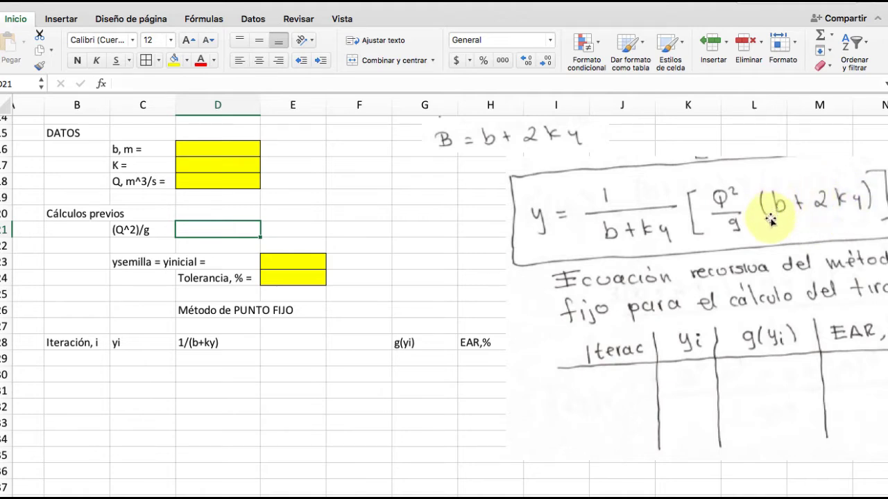
scroll(773, 208, right, 3)
scroll(774, 208, up, 3)
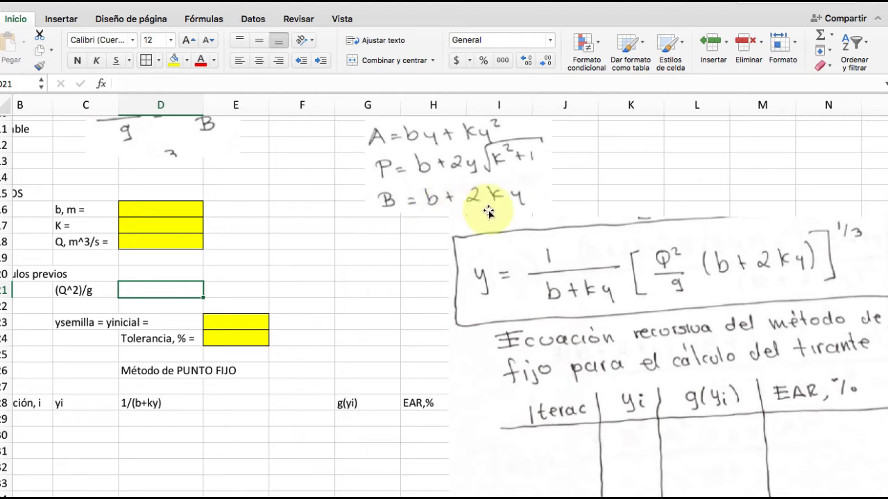
scroll(604, 202, down, 3)
scroll(604, 201, left, 1)
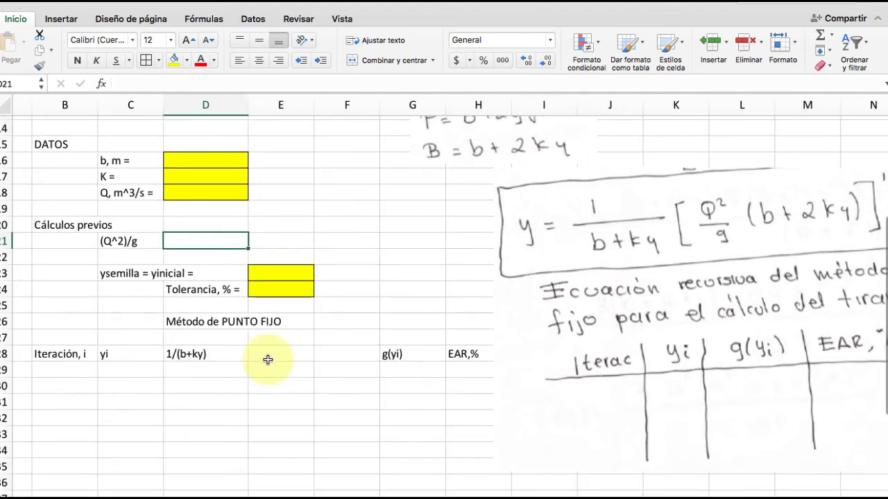
click(273, 358)
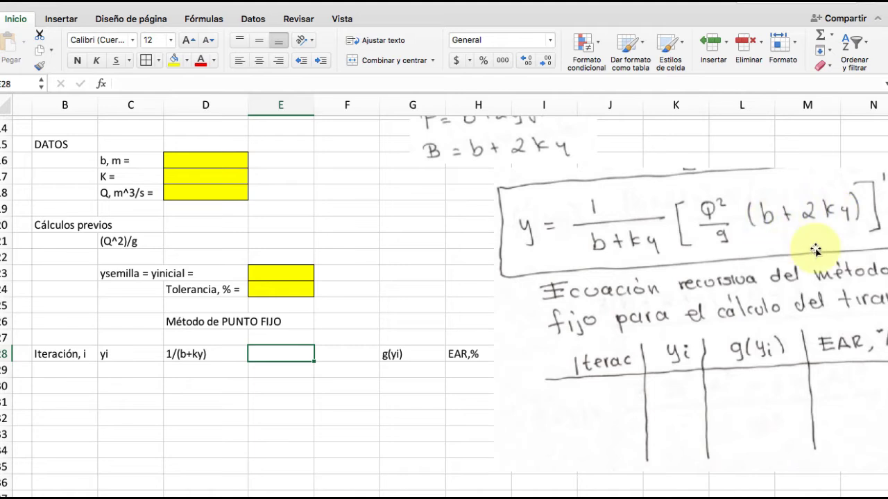
text(b)
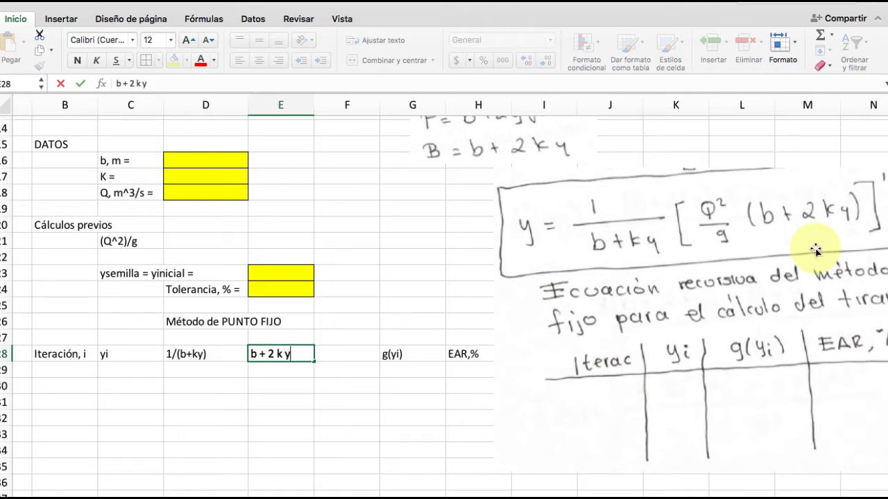
text( + 2 k y)
key(Return)
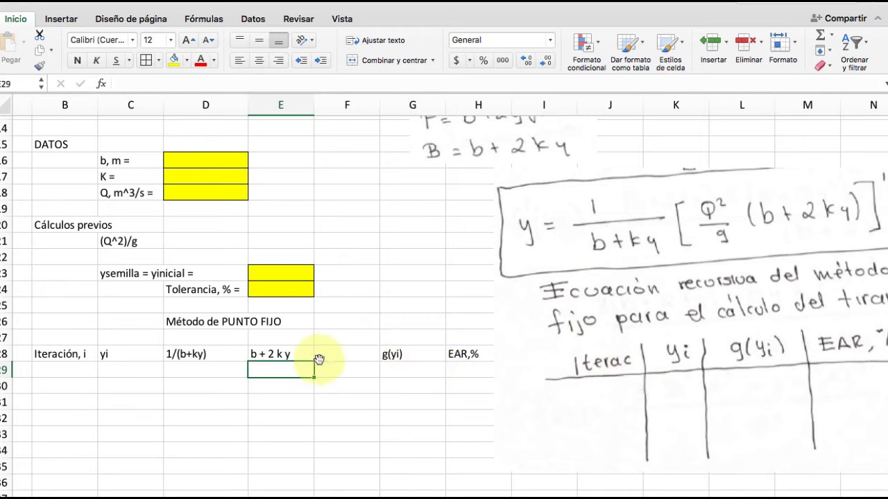
Step: Add explicit multiplication signs to the term headers, making E28 "b + 2 k*y" and D28 "1/(b+k*y)"
double_click(283, 355)
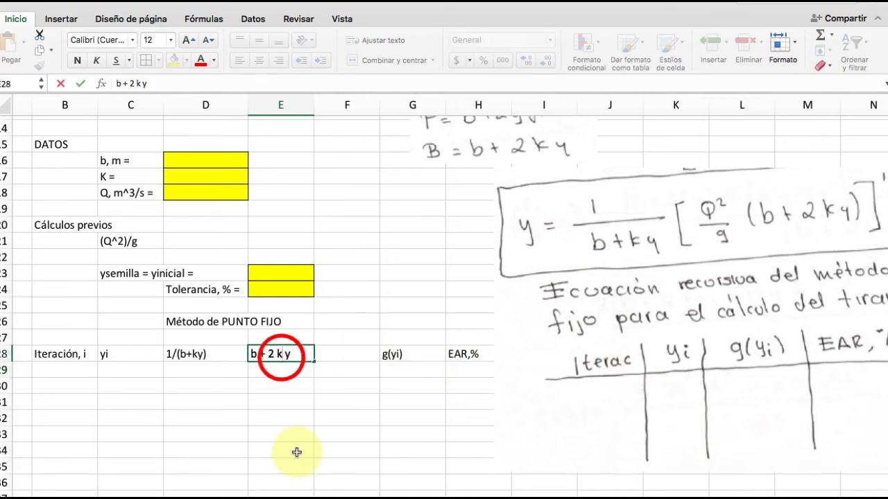
text(*)
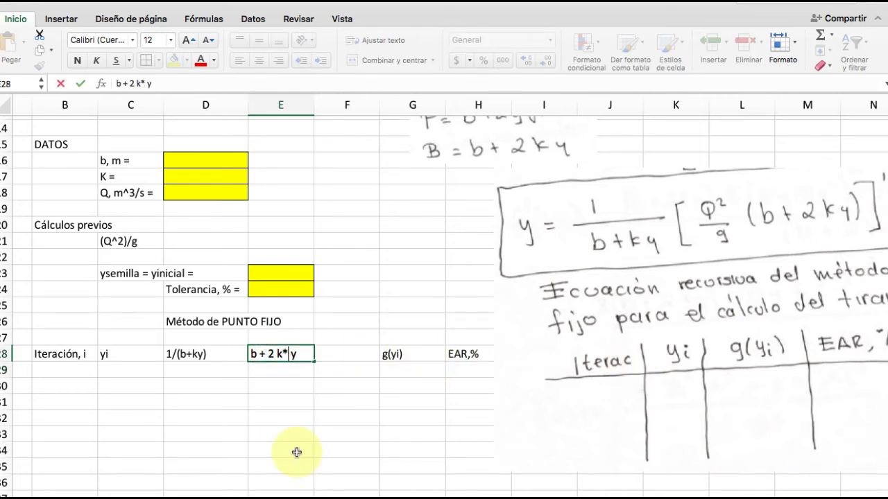
key(BackSpace)
key(Return)
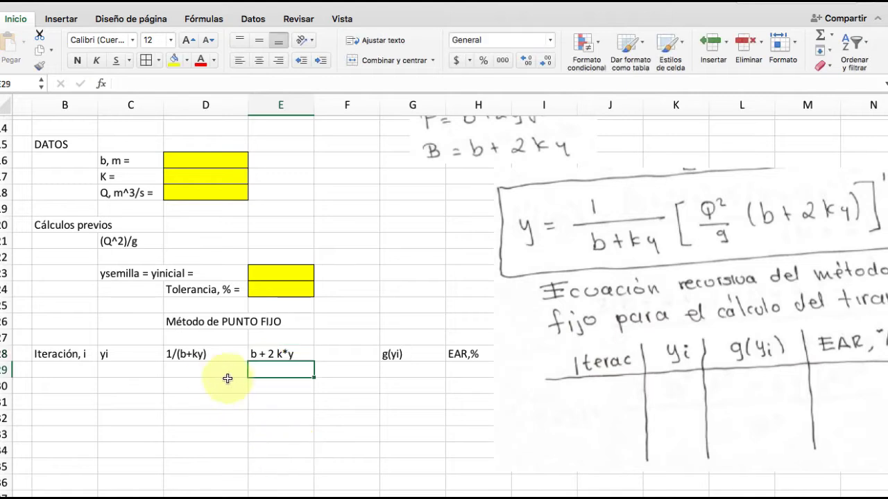
double_click(199, 356)
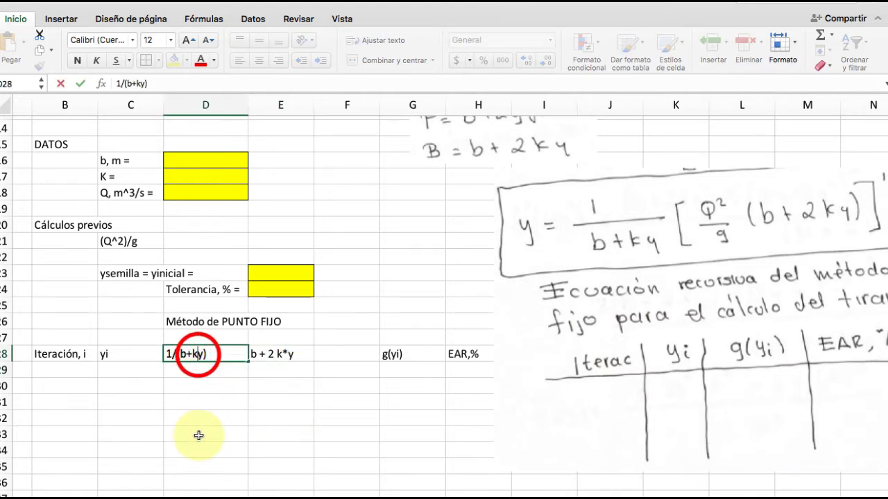
text(*)
key(Return)
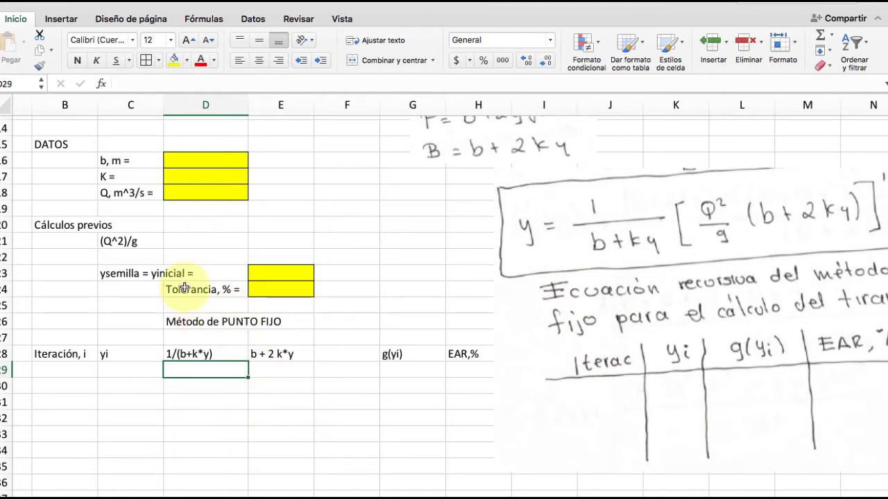
Step: Set the seed value ysemilla = yinicial in E23 to 1
click(280, 274)
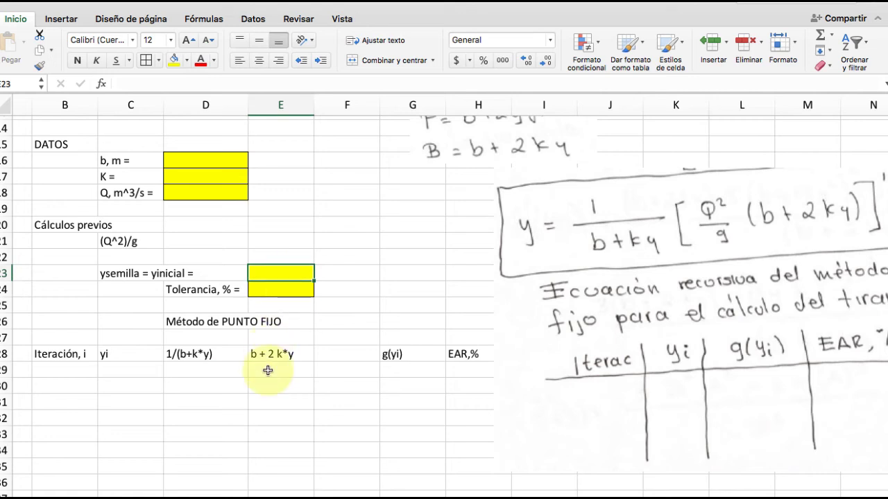
text(1)
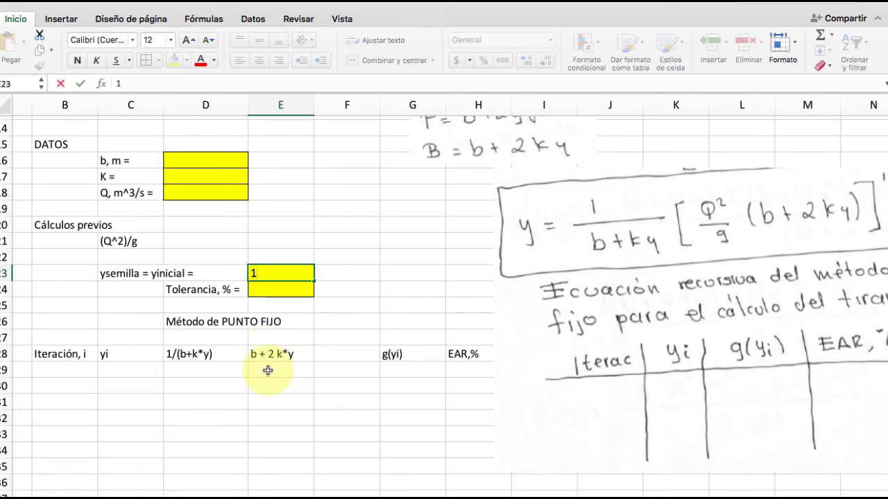
key(Return)
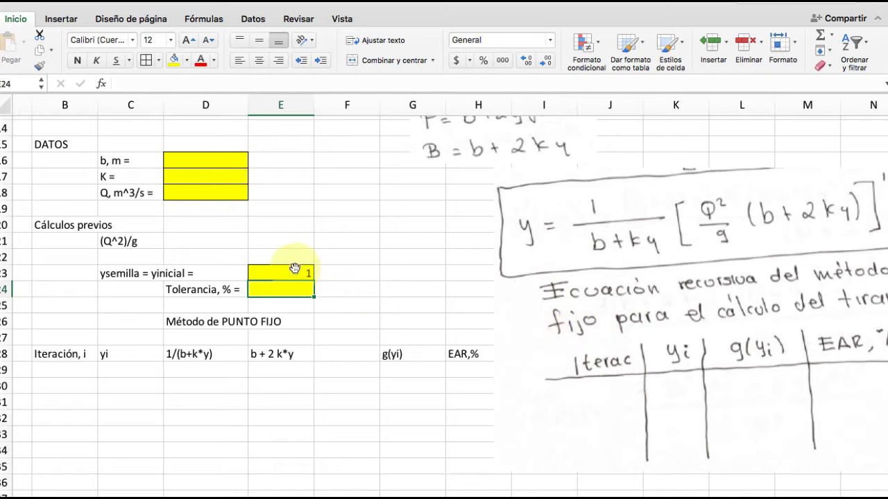
Step: Start the first iteration row with iteration number 1 in B29 and yi in C29 linked to the seed value in E23
click(71, 369)
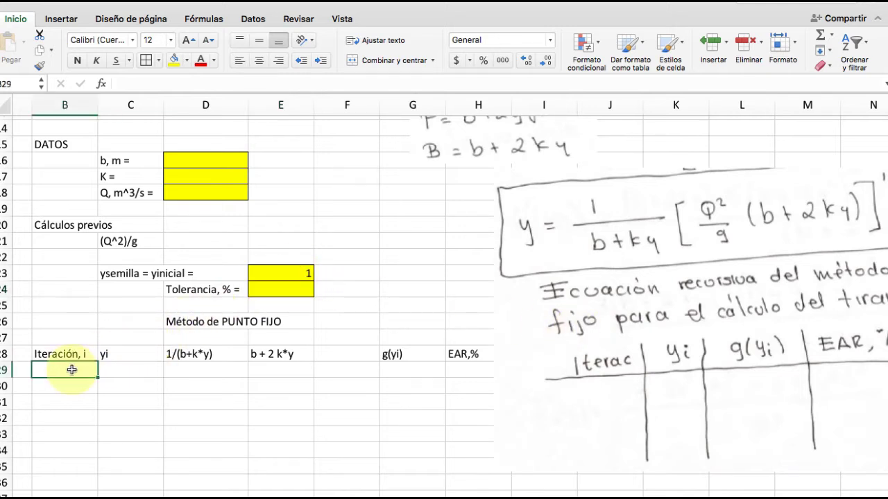
text(1)
key(Return)
click(103, 369)
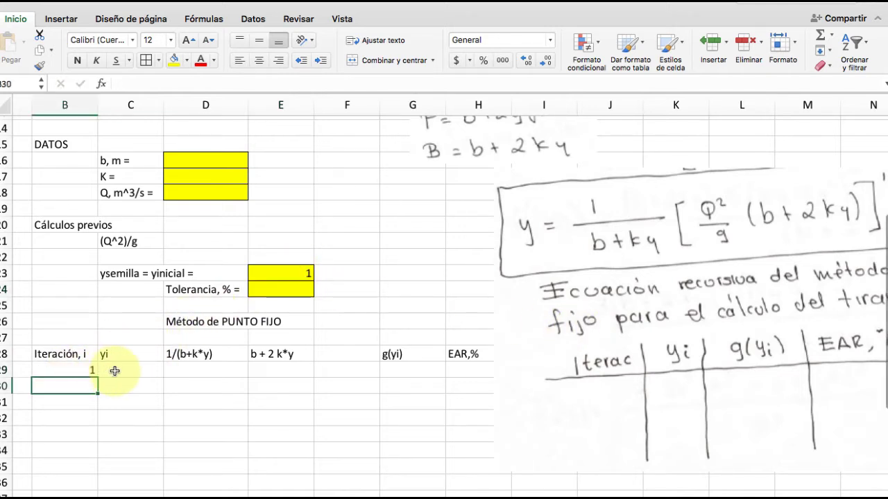
text(=)
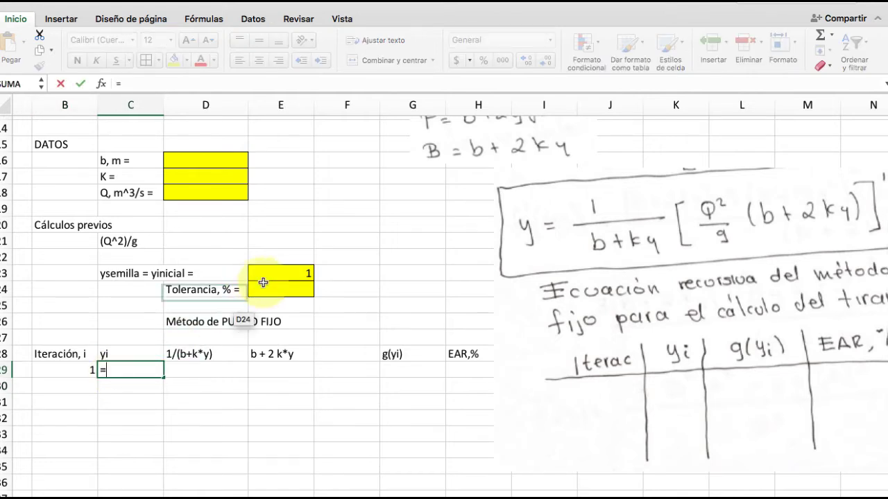
click(294, 270)
key(Return)
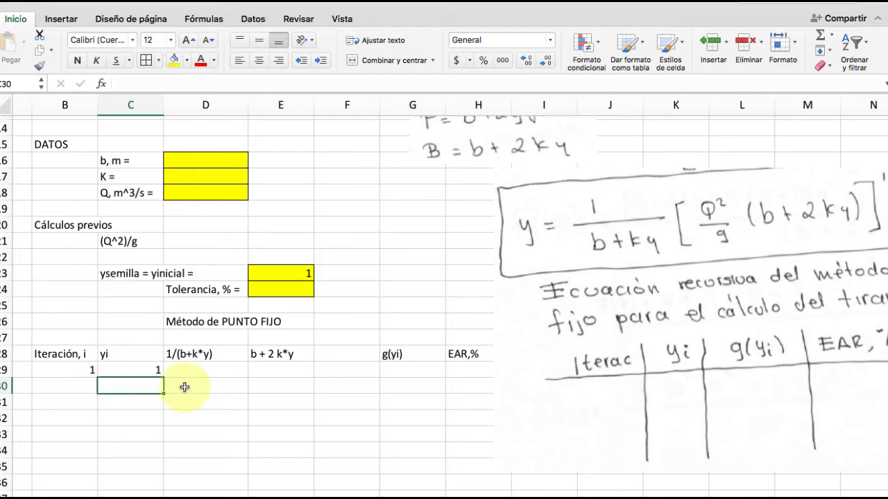
Step: Fill in the input data with b = 3 m, K = 1.5 and Q = 12 m^3/s in D16:D18
scroll(195, 366, up, 2)
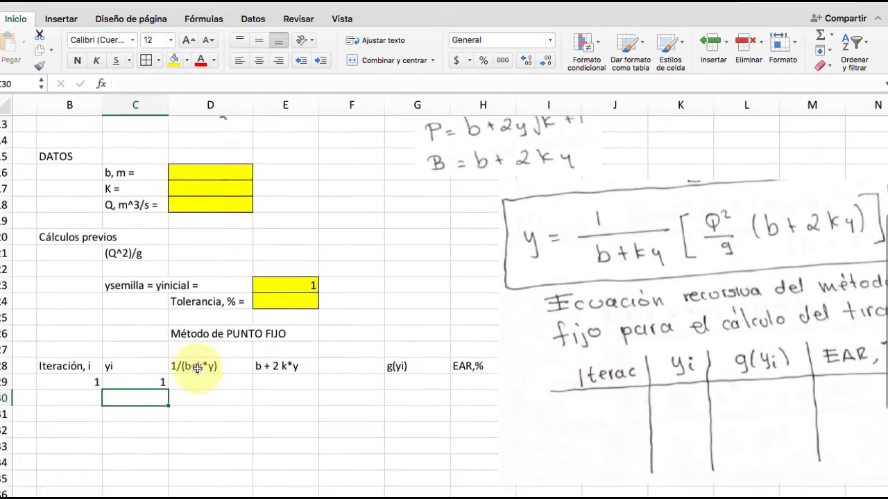
click(217, 184)
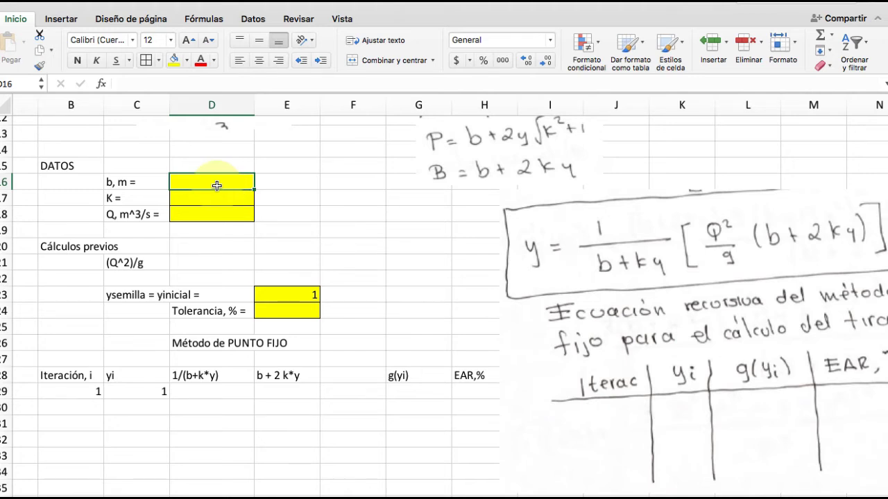
text(3)
key(Return)
text(1.5)
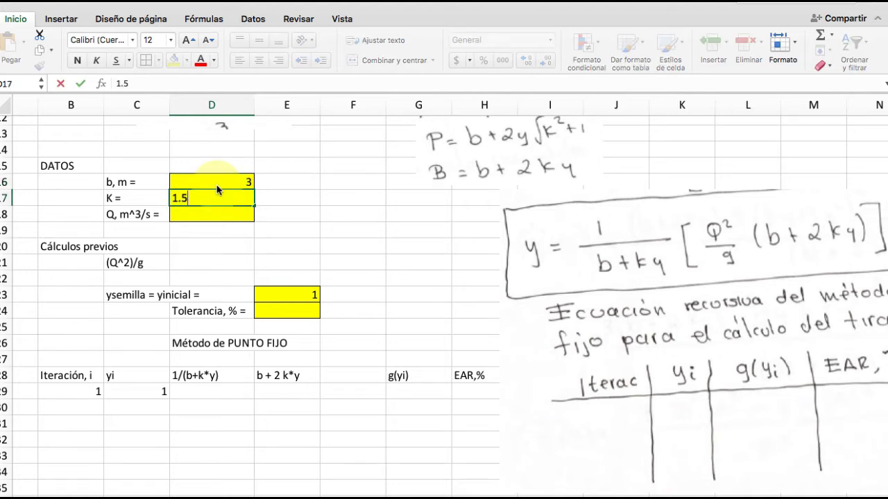
key(Return)
text(1)
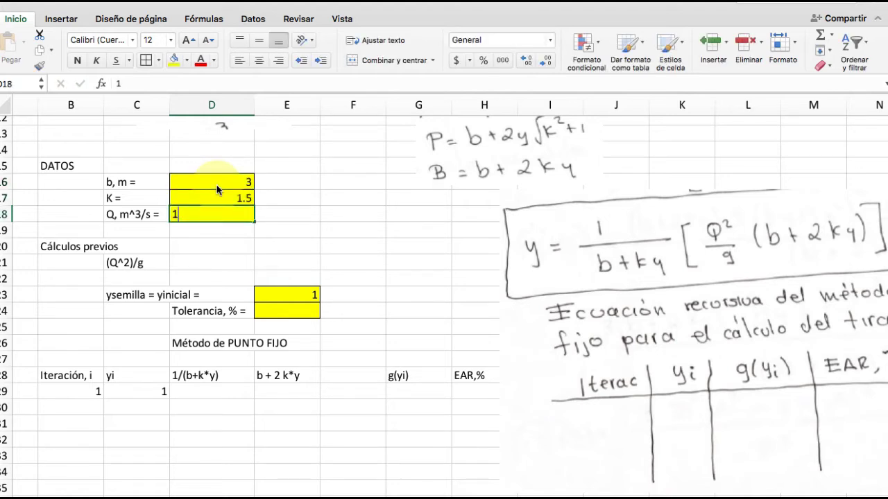
text(2)
key(Return)
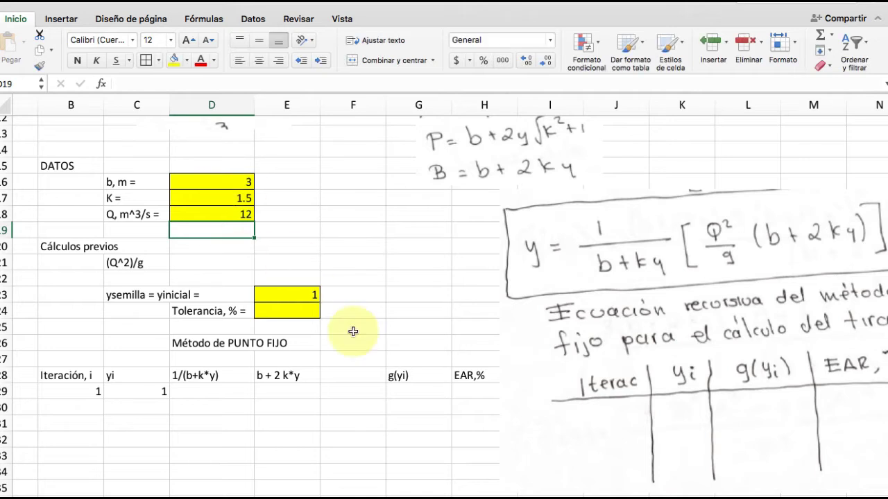
Step: Enter =17*($D$16+$D$17*C29) in D29 under the 1/(b+k*y) header, accepting the proposed formula correction
click(220, 393)
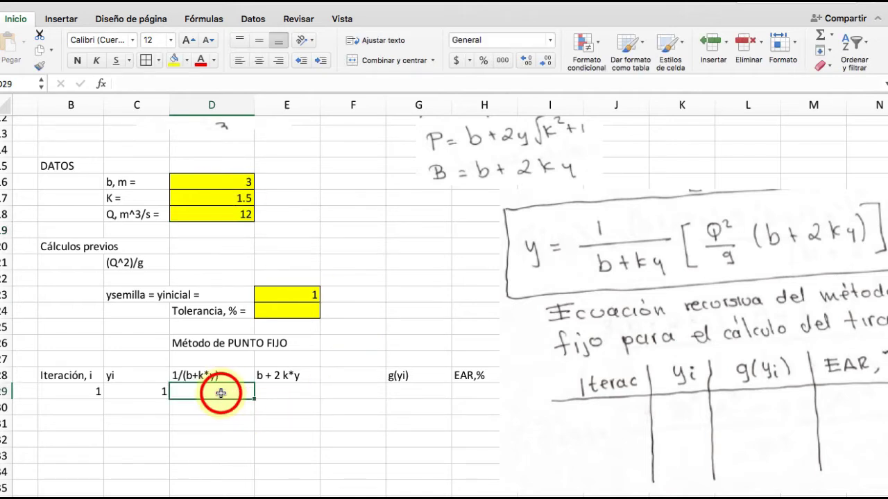
text(=)
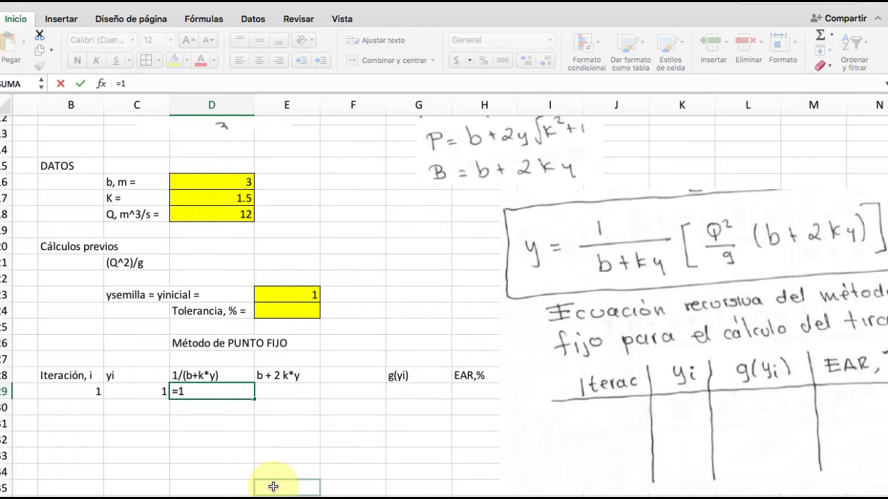
text(17()
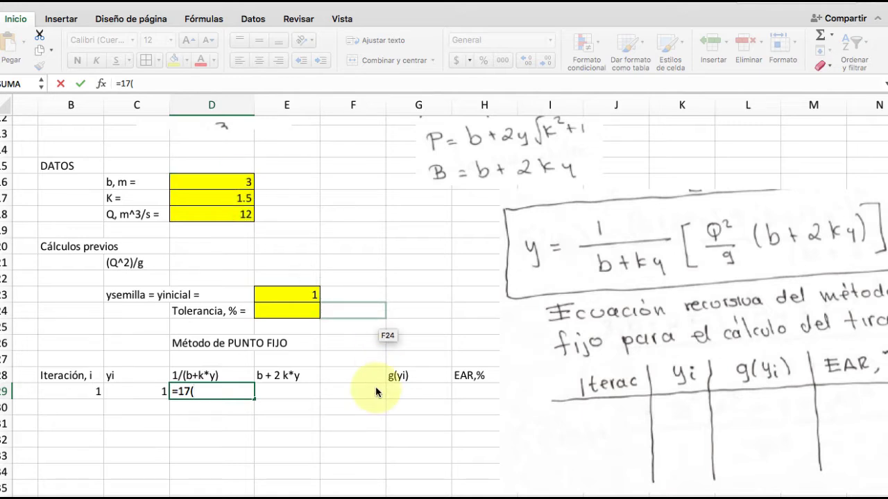
text($d$16)
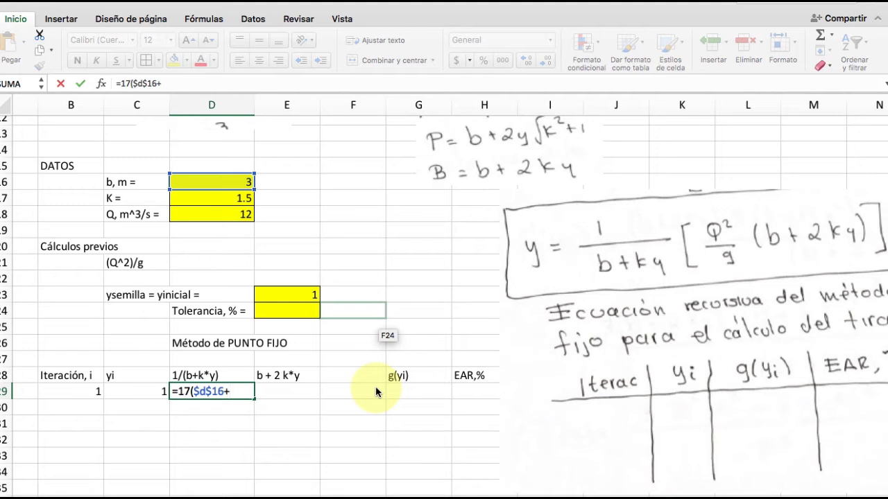
text(+$)
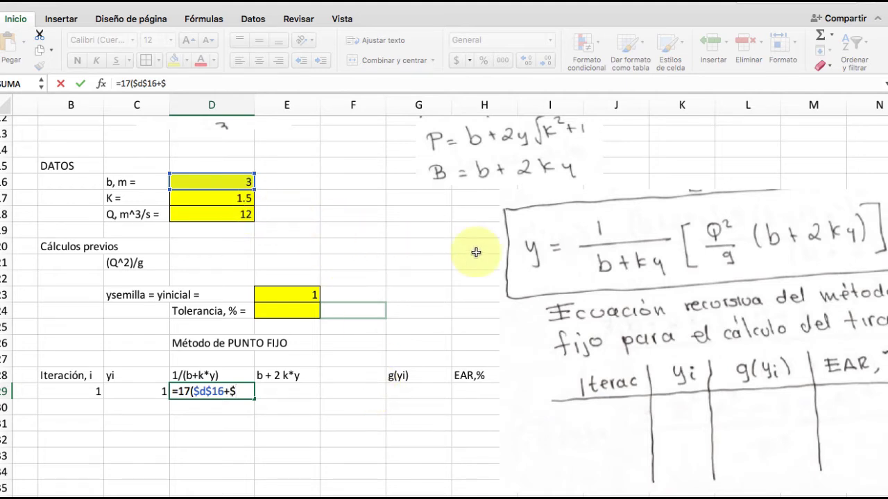
text(d$17*)
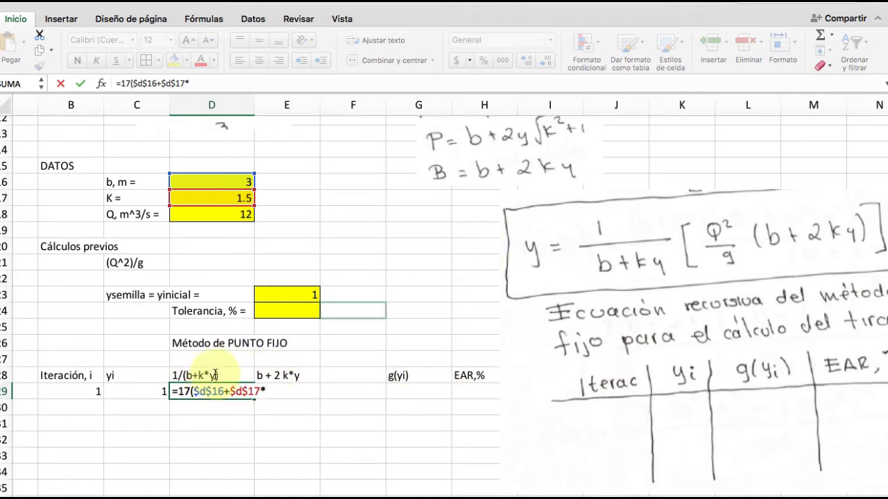
click(152, 395)
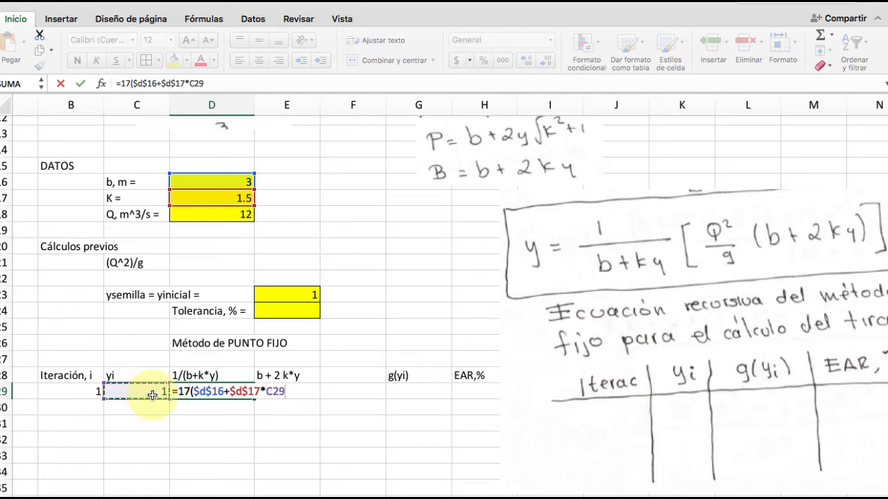
key(Return)
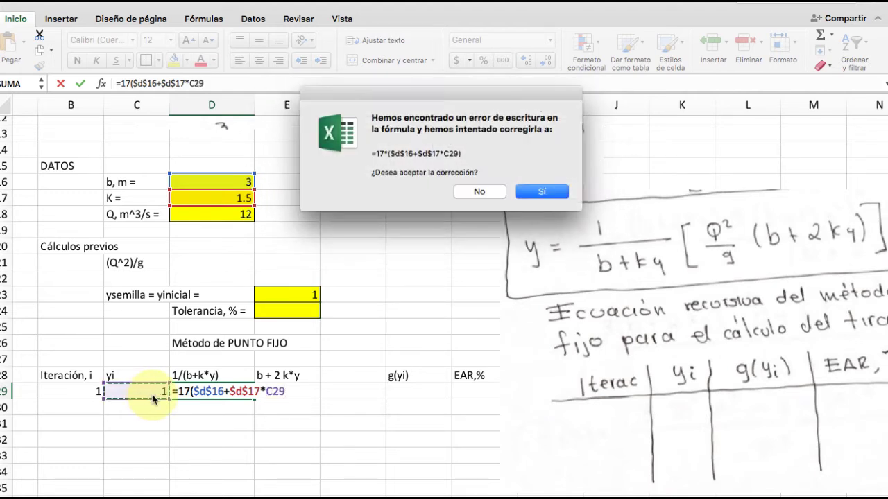
click(533, 192)
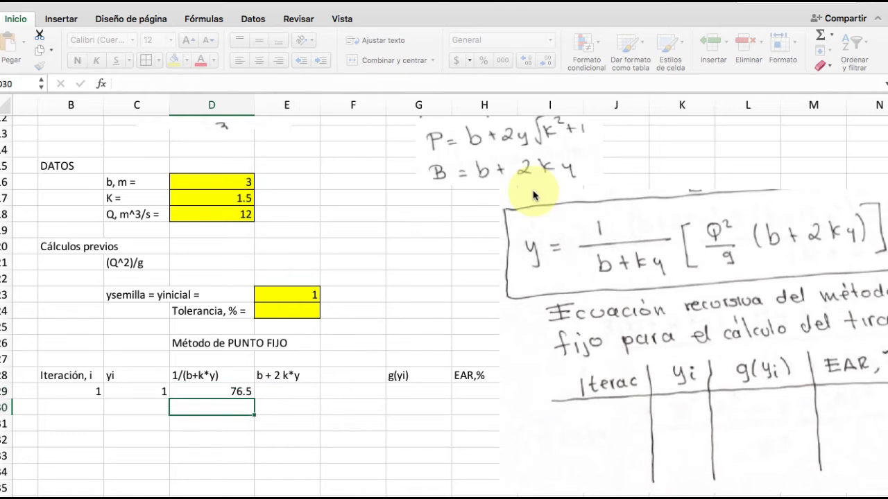
double_click(238, 392)
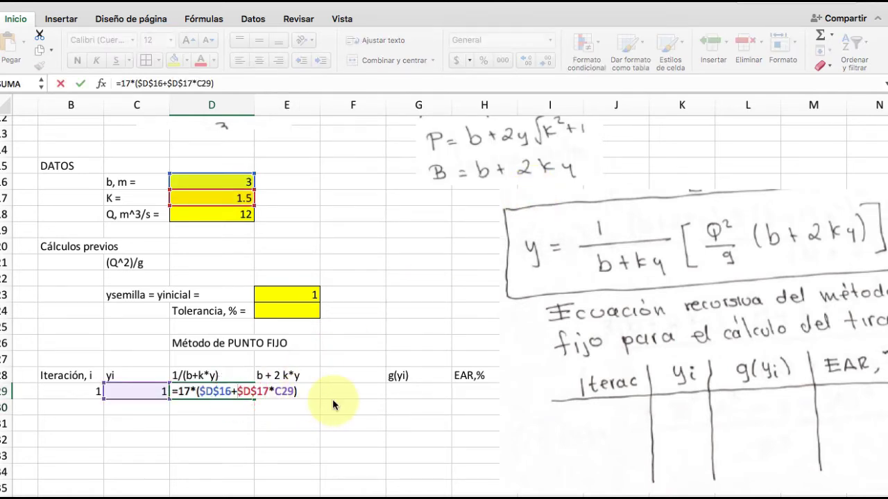
key(Return)
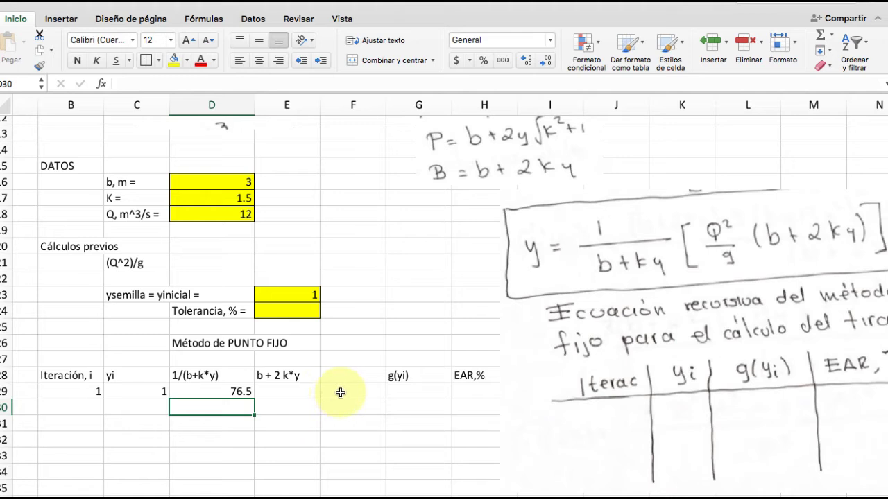
Step: Enter the b + 2 k*y term in E29 as =$D$16+2*$D$17*C29
click(290, 392)
text(=)
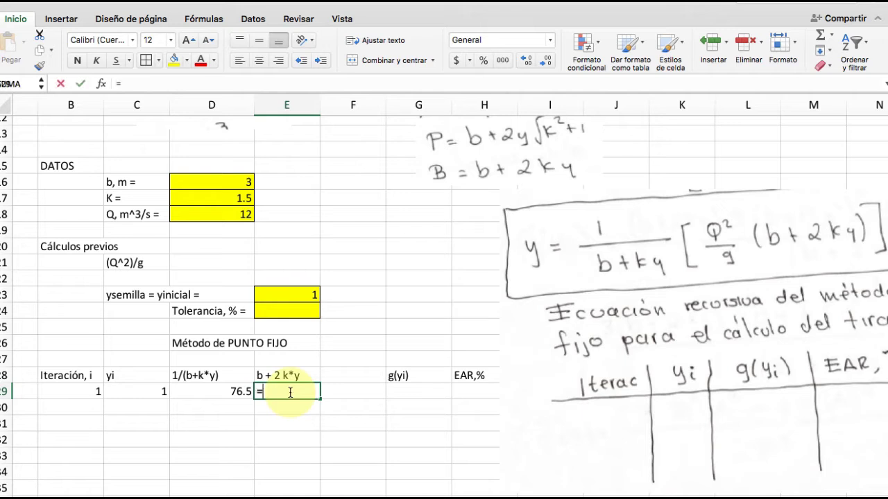
text($)
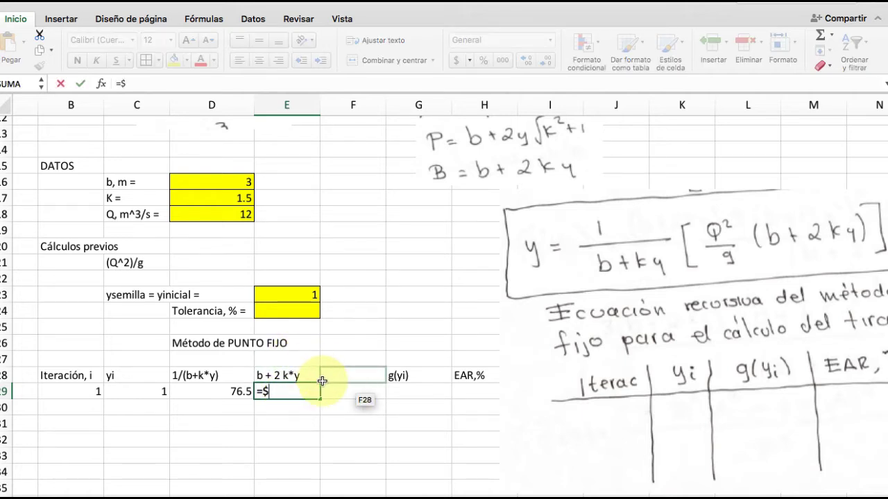
text(d$16)
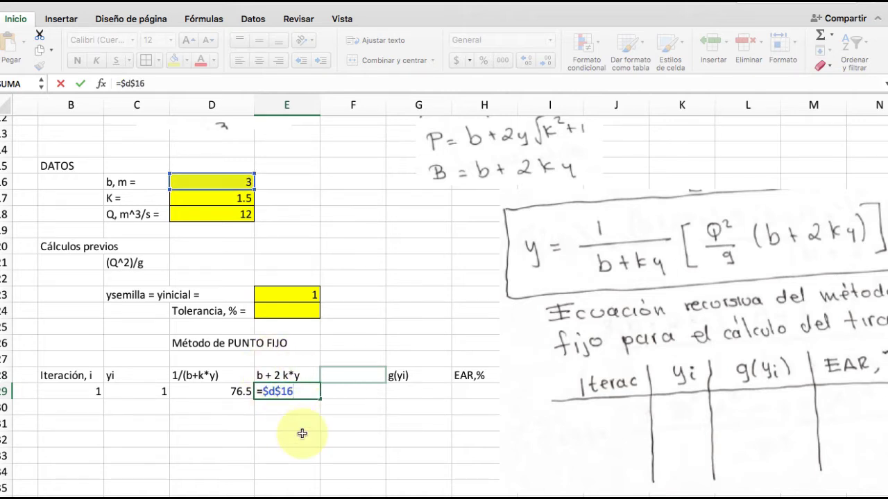
text(+2*)
text($d)
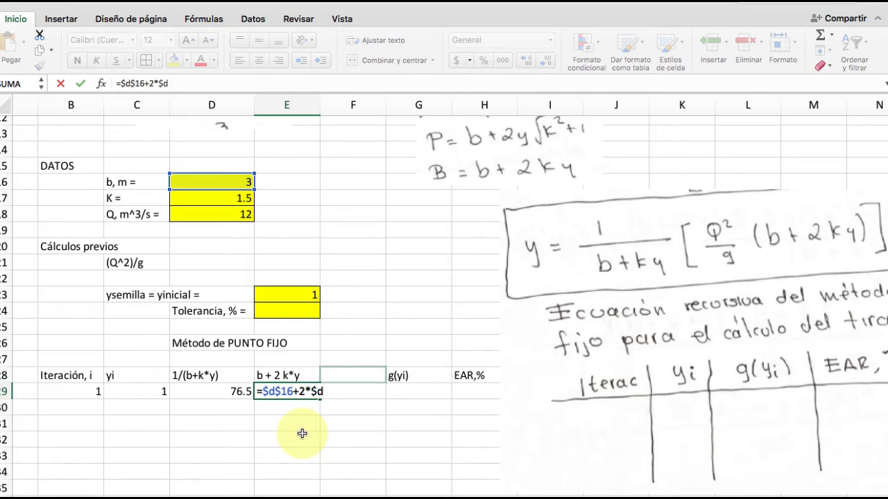
text($17*)
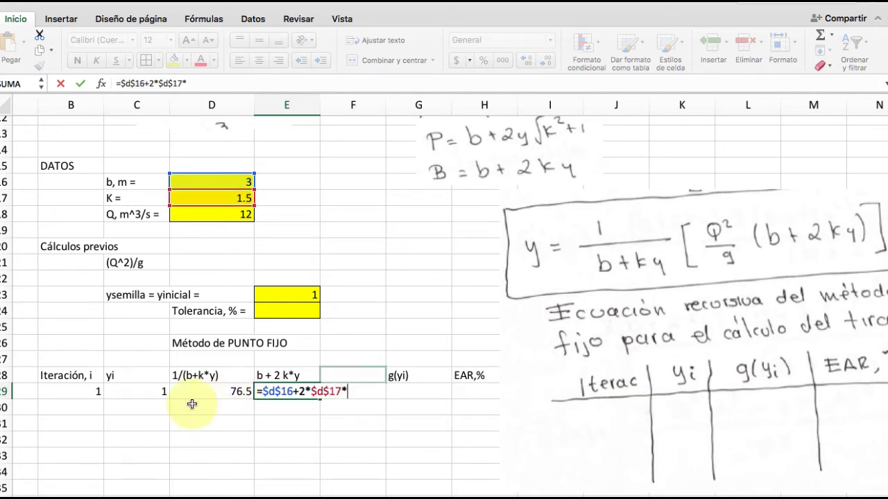
click(156, 396)
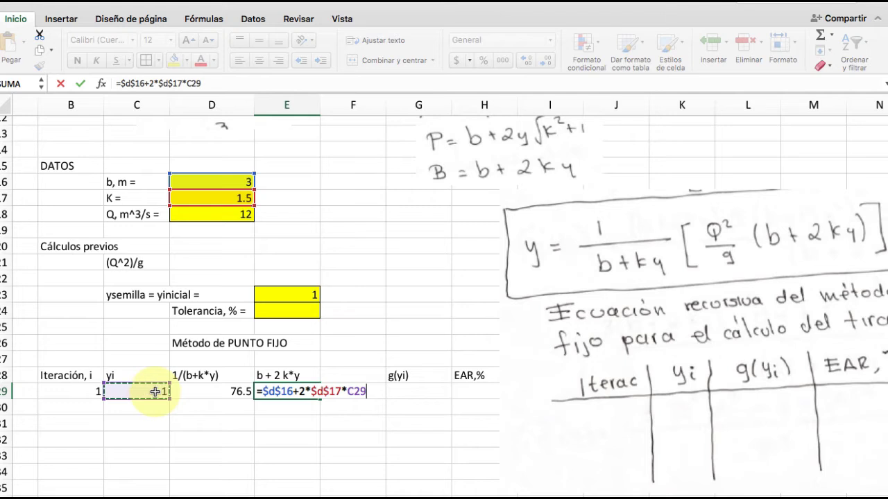
key(Return)
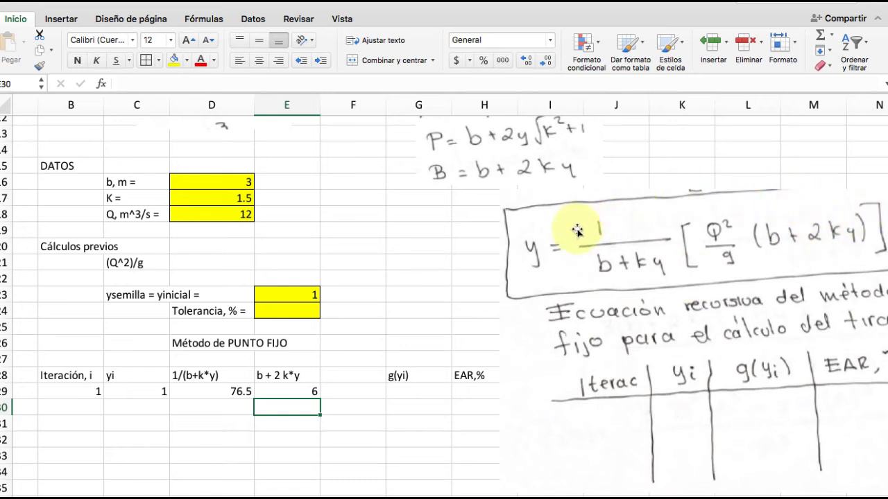
Step: Move the g(yi) and EAR,% headers from G28:H28 to F28:G28, closing the empty column in the table
scroll(819, 243, right, 2)
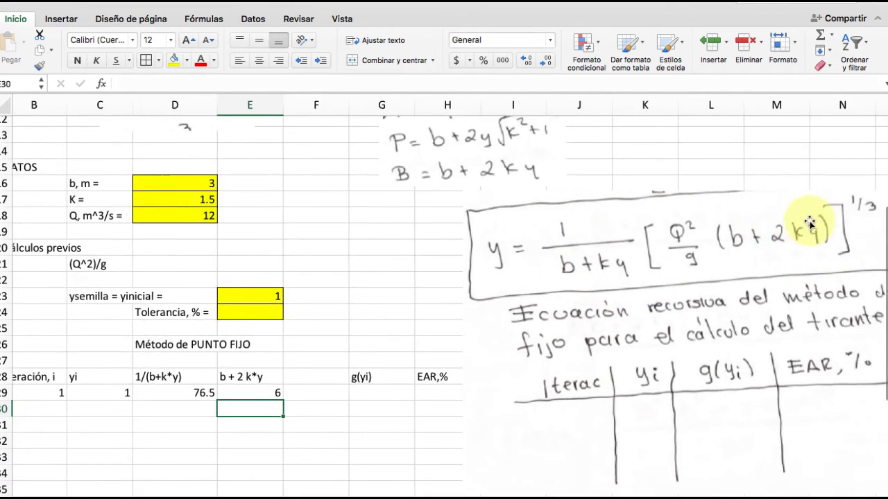
click(377, 379)
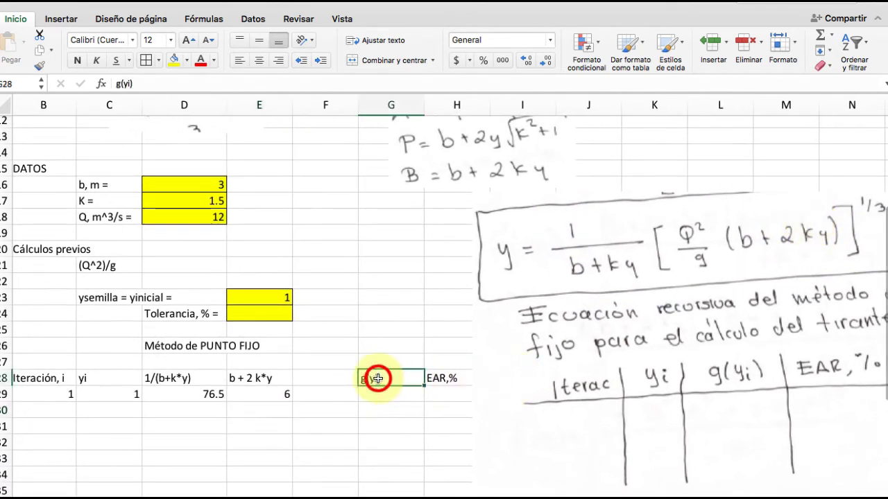
key(shift+Right)
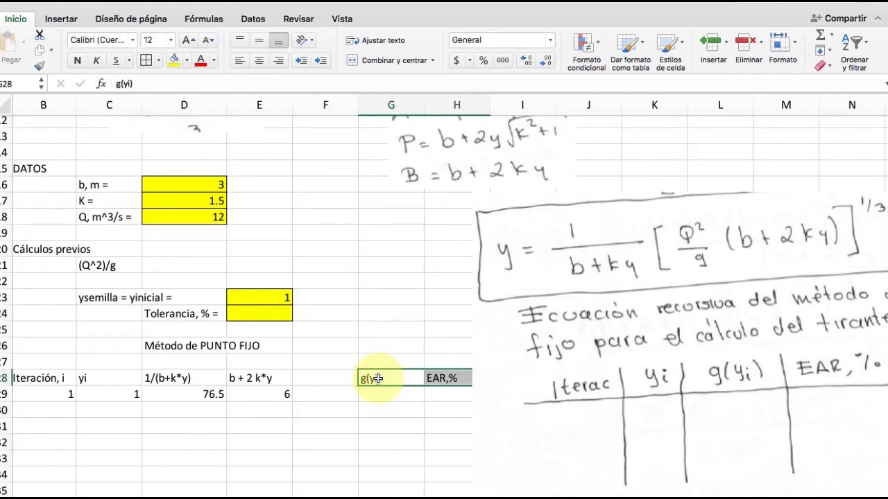
key(super+x)
key(Left)
key(super+v)
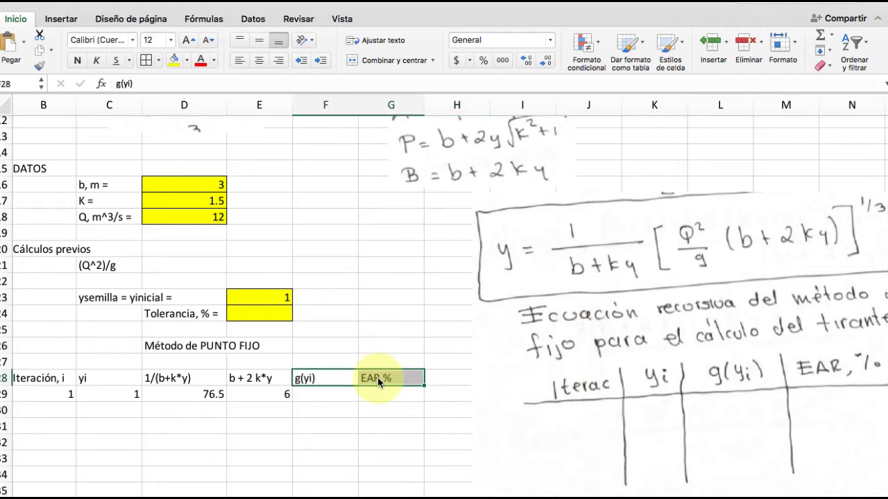
click(319, 395)
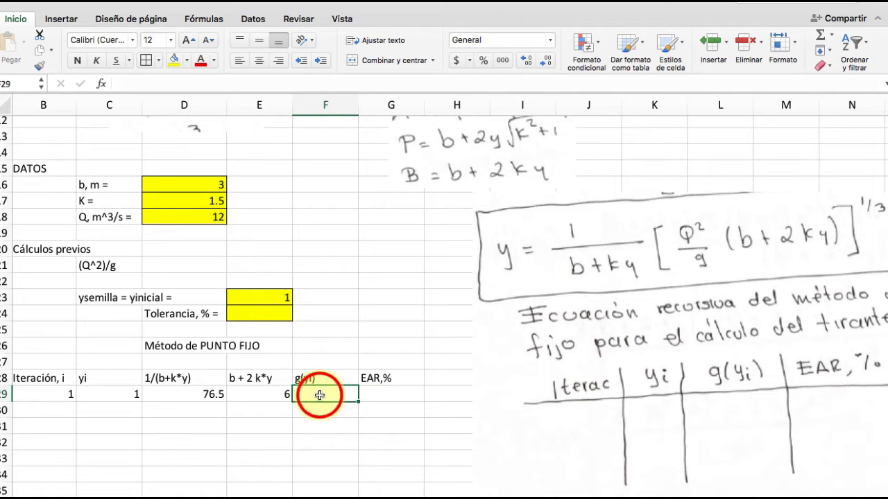
text(=)
scroll(358, 409, left, 2)
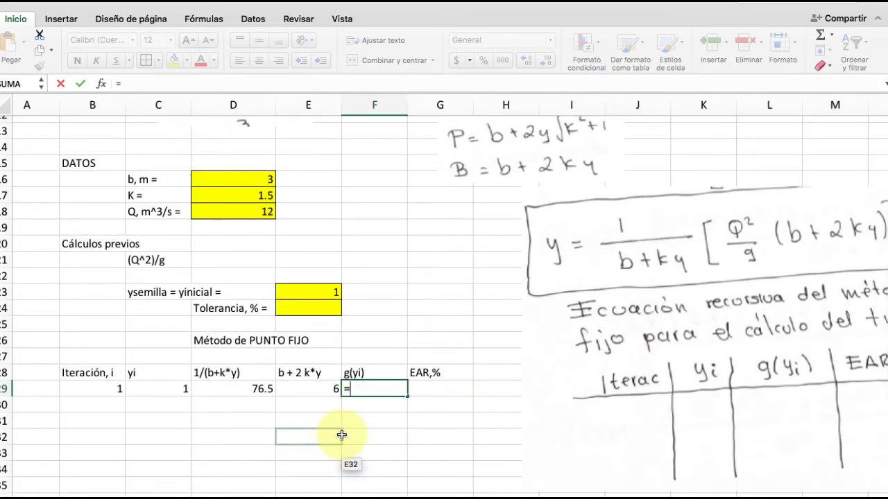
click(253, 391)
text(*)
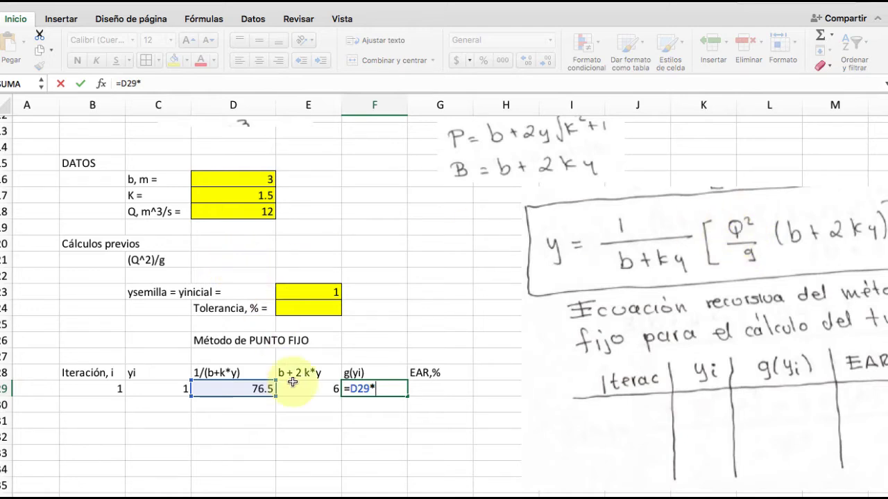
text($d$21*)
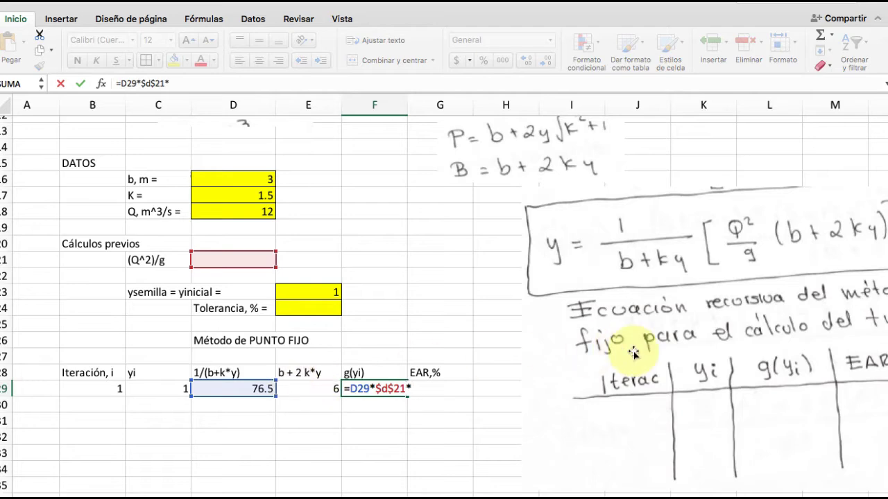
scroll(786, 277, right, 2)
scroll(785, 277, up, 1)
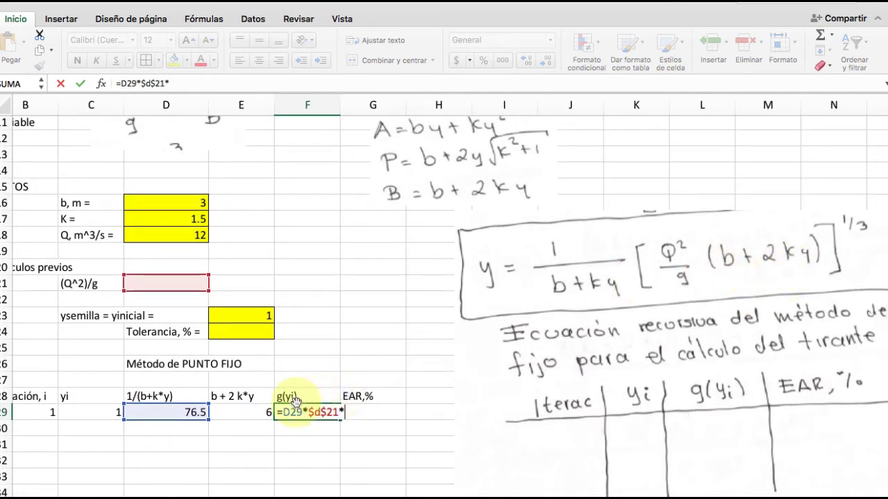
click(240, 414)
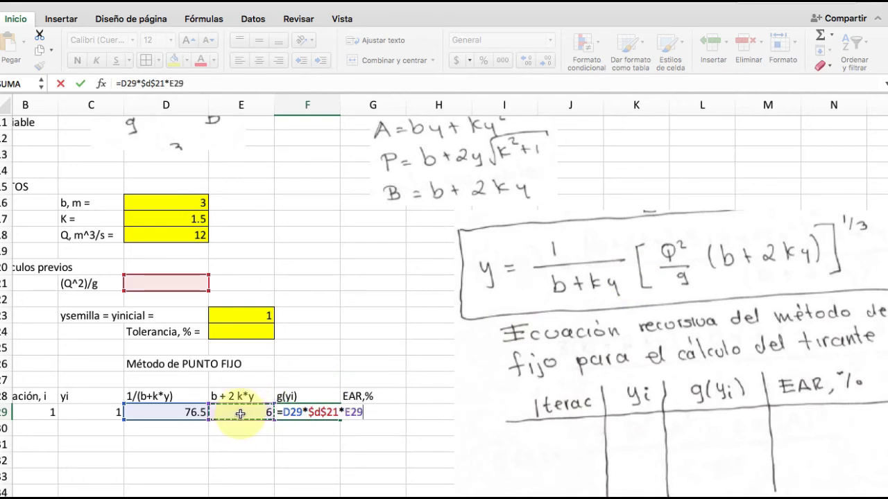
text()^(1/)
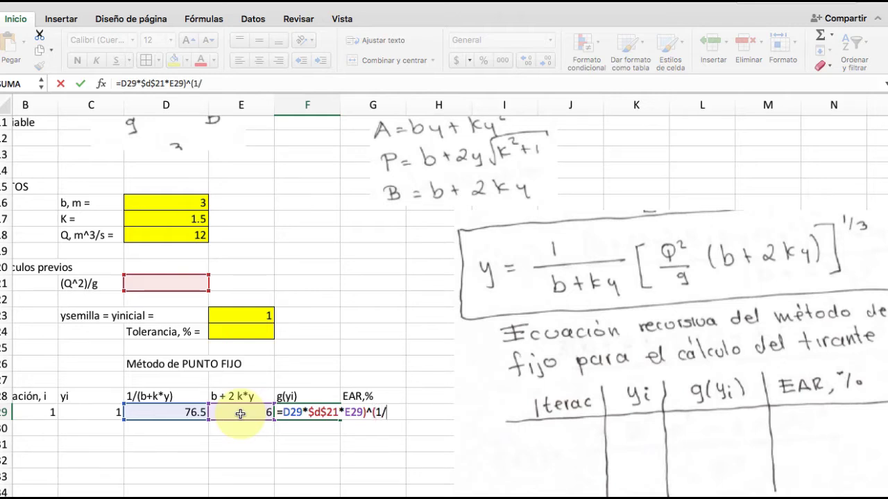
text(3))
key(Return)
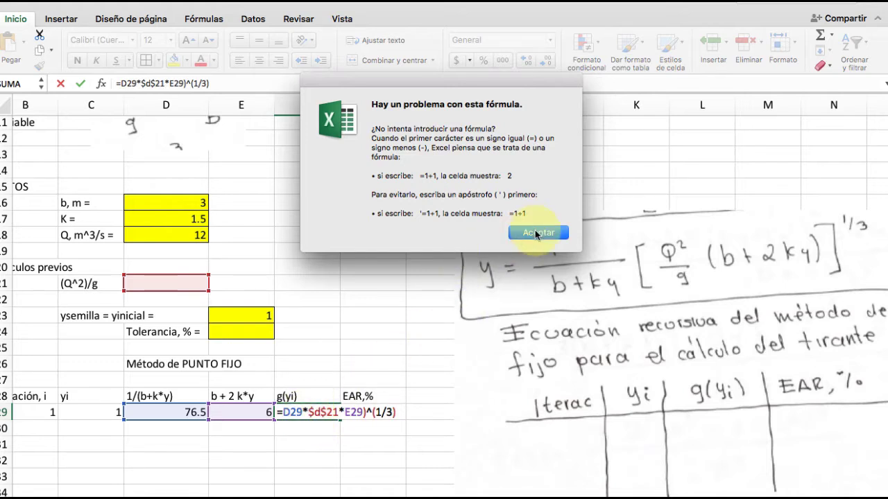
click(535, 230)
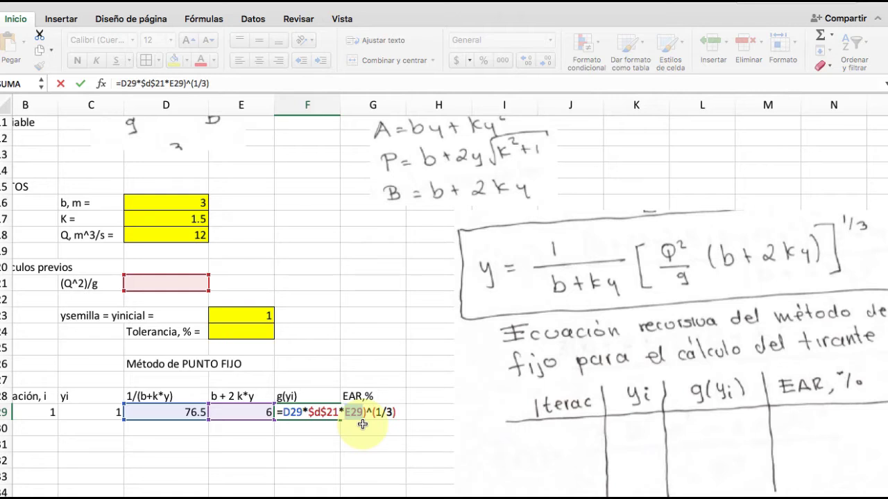
key(Escape)
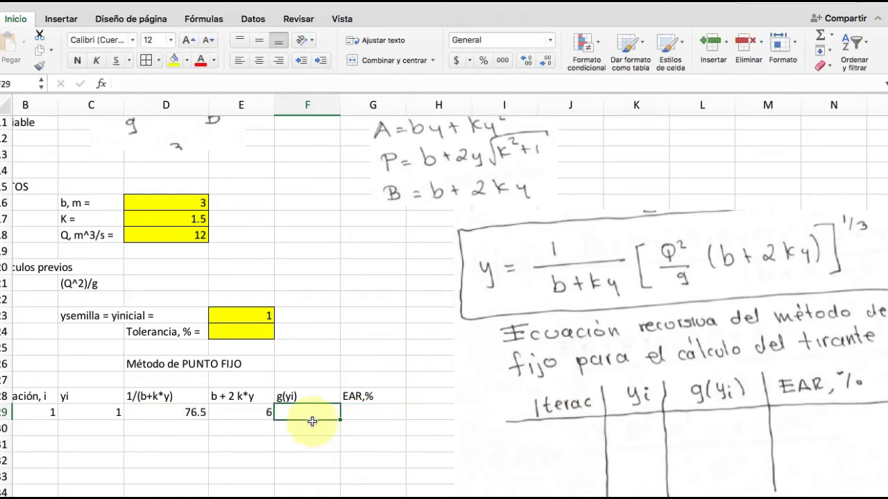
Step: Enter the g(yi) formula =D29*($D$21*E29)^(1/3) in F29 for the first iteration
text(=)
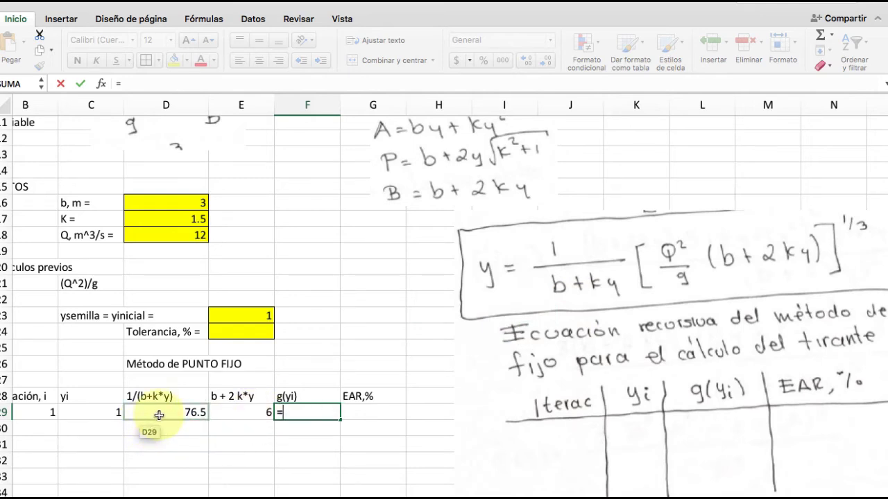
text(d29)
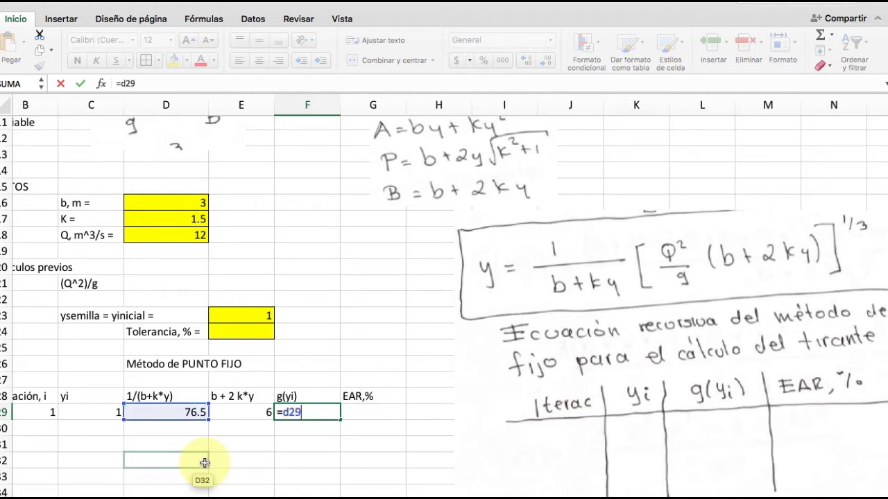
text(*()
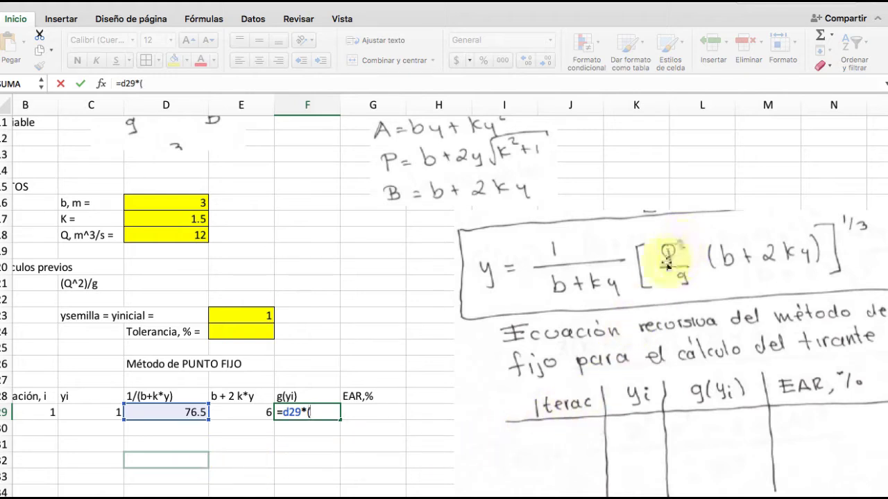
text($)
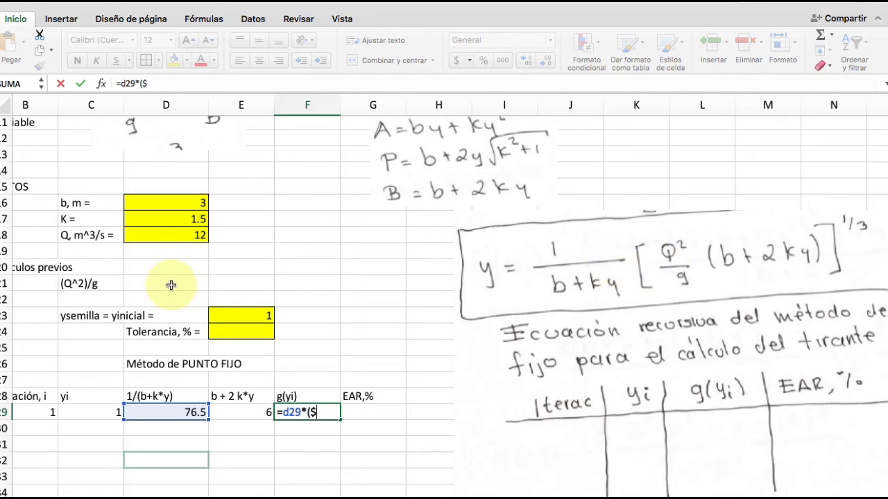
text(d$21)
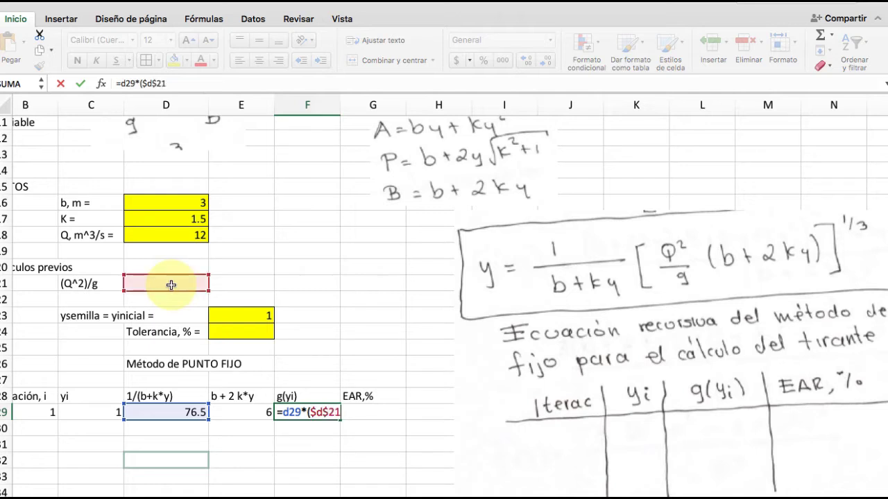
text(*)
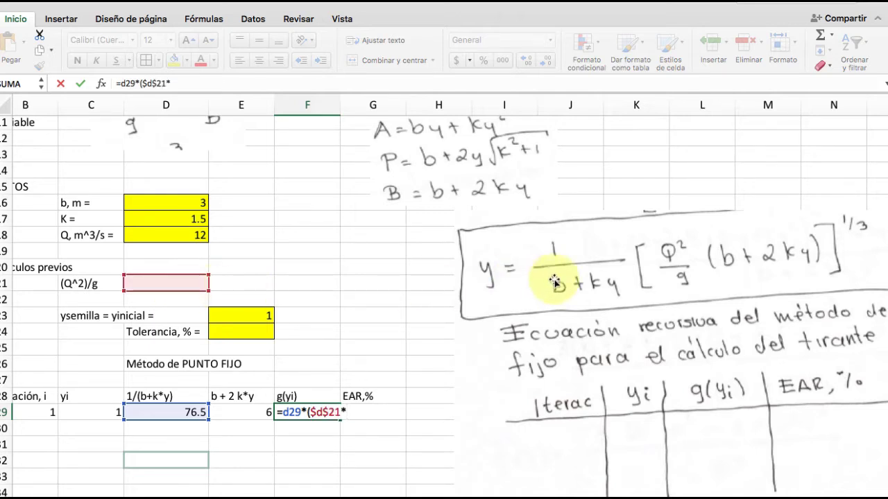
click(251, 416)
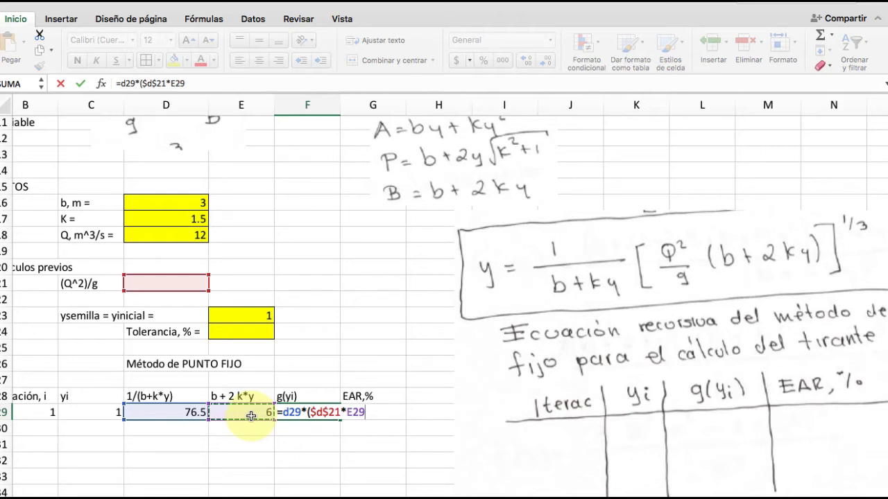
text()^(1/3))
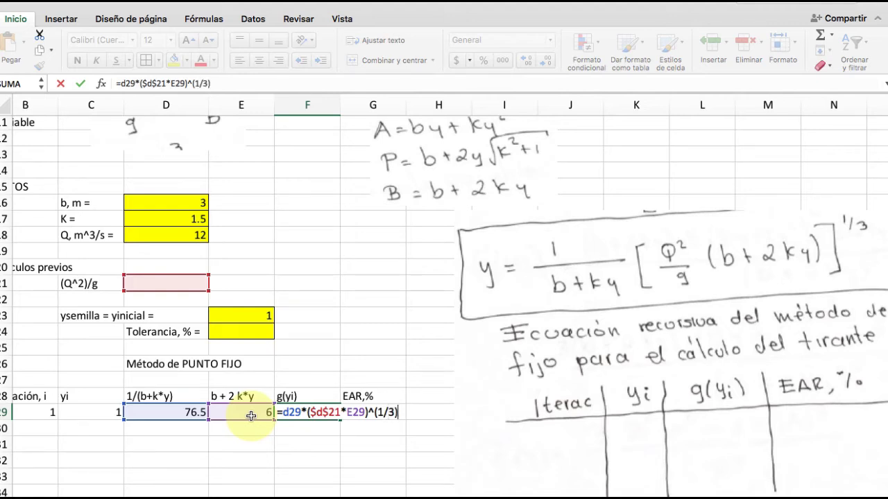
key(Return)
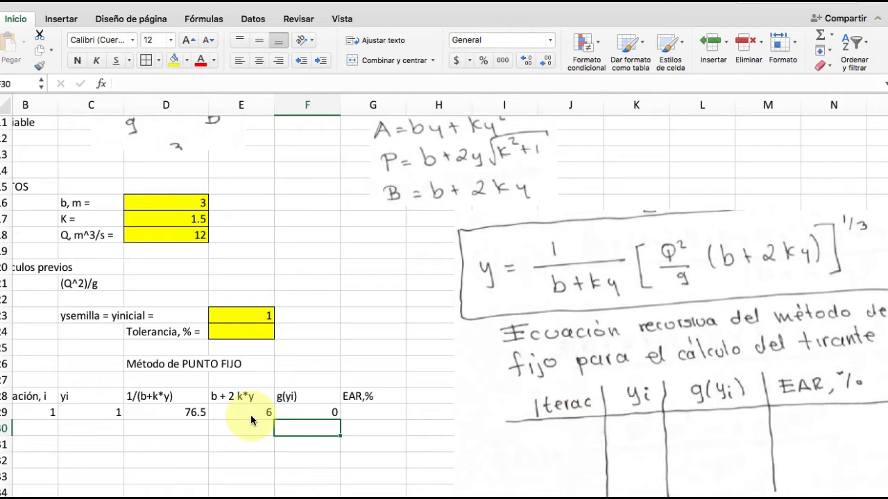
Step: Calculate (Q^2)/g in D21 with the formula =(D18^2)/9.81
click(164, 282)
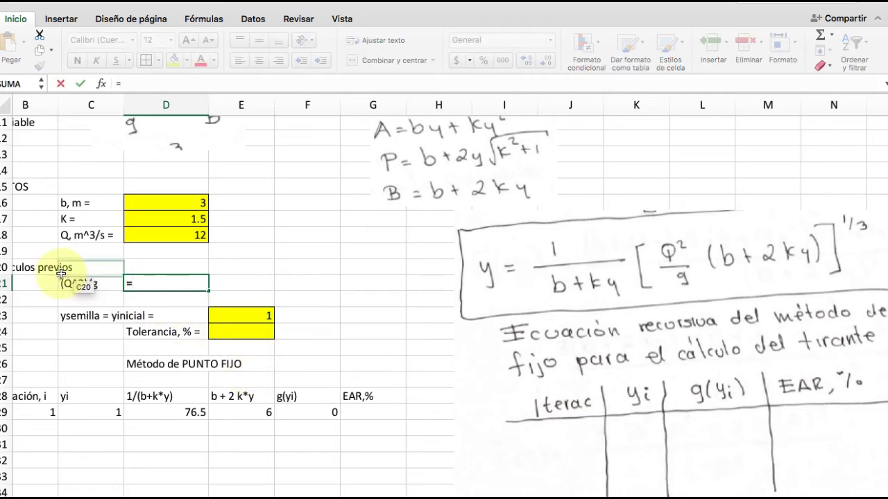
click(196, 233)
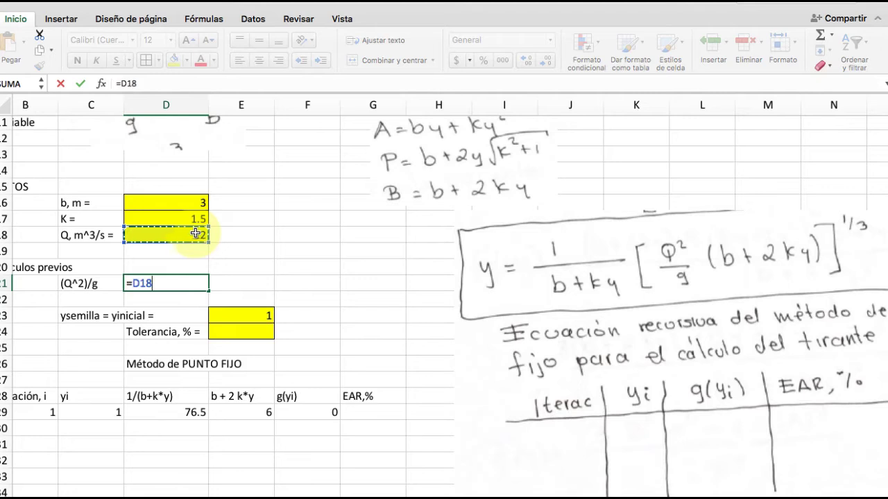
key(BackSpace)
key(BackSpace)
key(BackSpace)
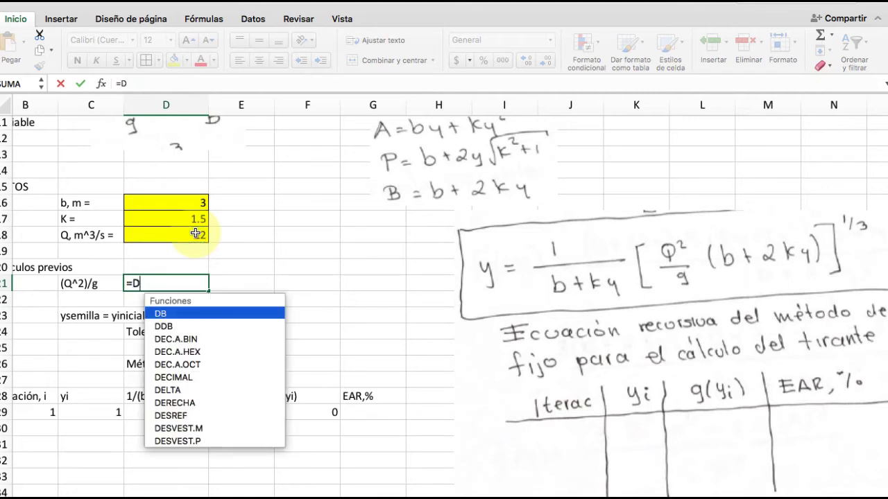
text(()
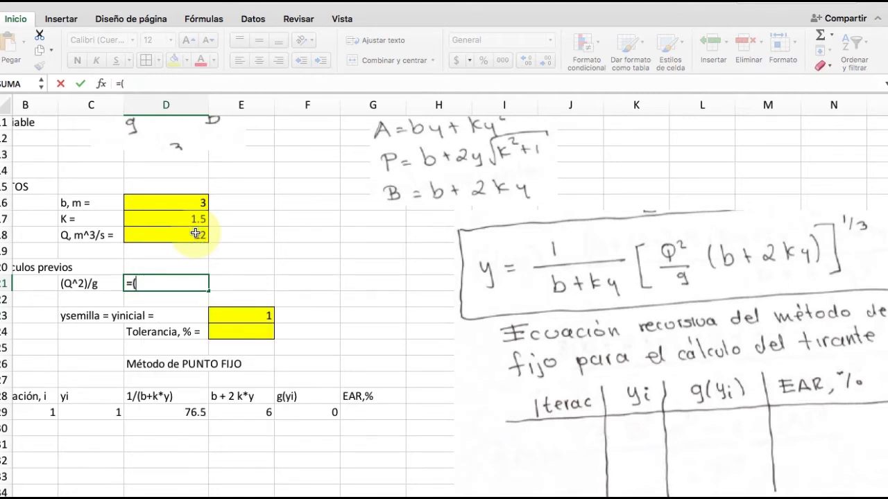
click(195, 235)
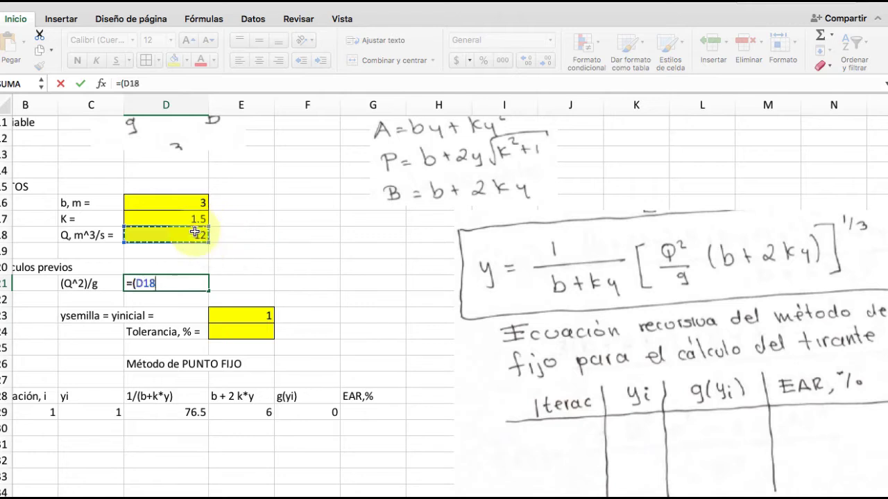
text(^2)
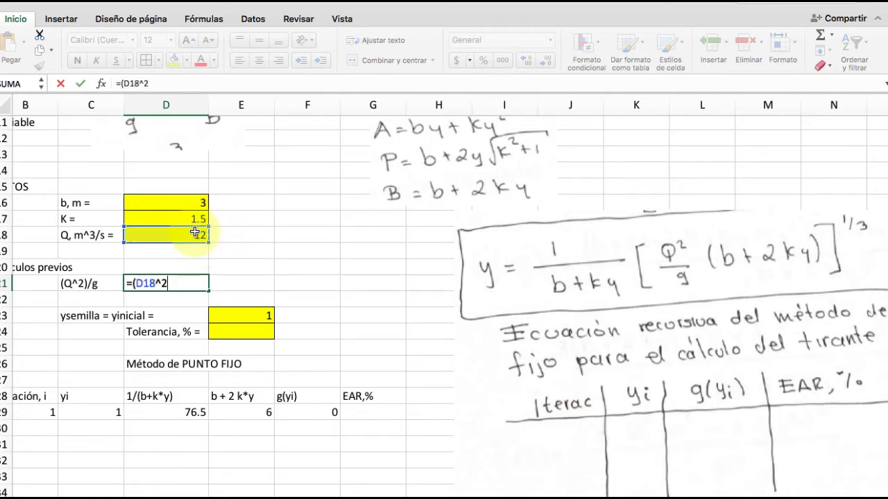
text()/9.81)
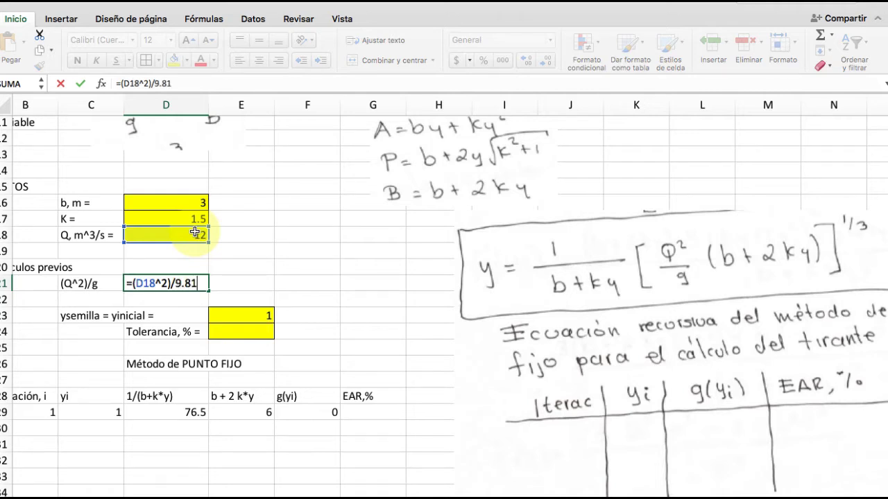
key(Return)
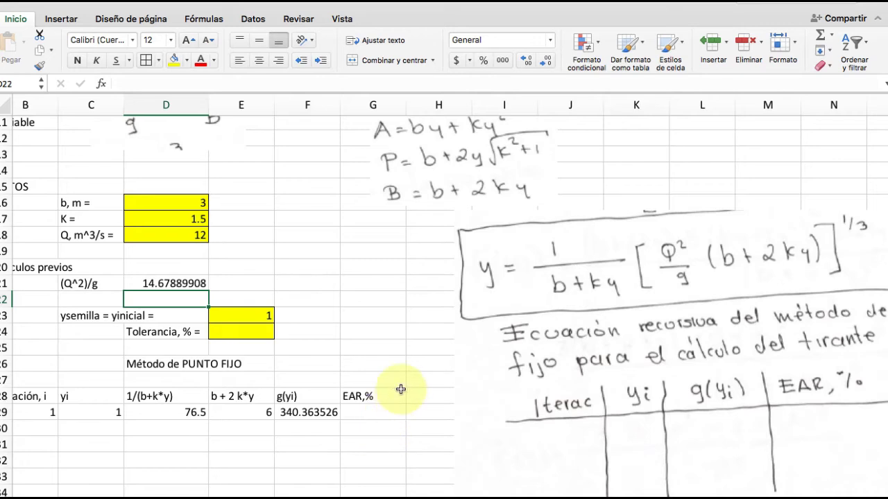
Step: Set yi of the second iteration in C30 equal to the first g(yi) result with =F29
scroll(400, 390, down, 1)
scroll(400, 389, left, 1)
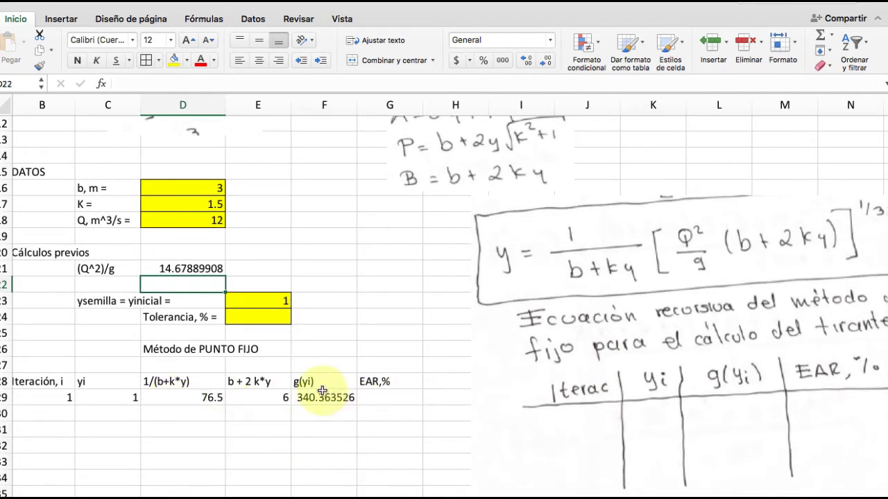
click(122, 416)
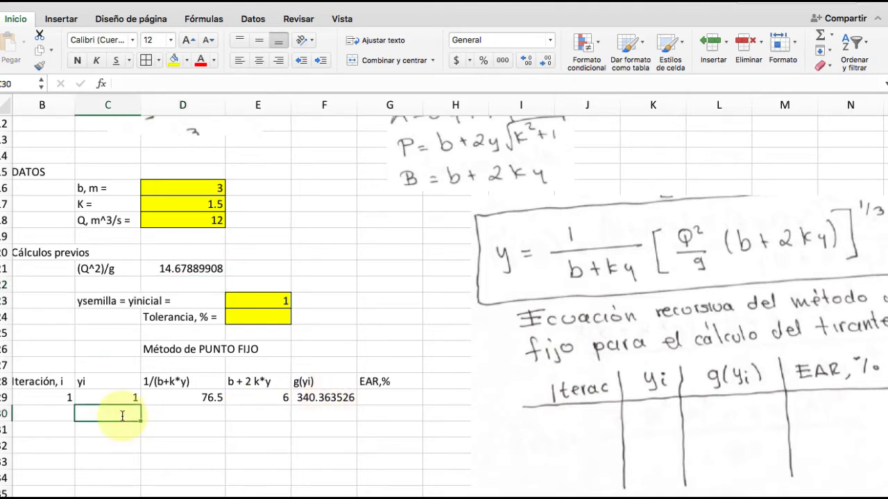
text(=)
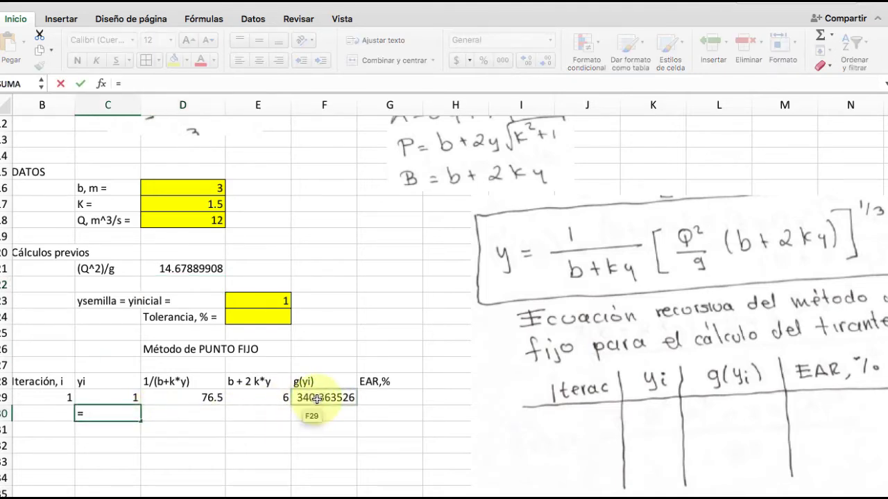
click(317, 400)
key(Return)
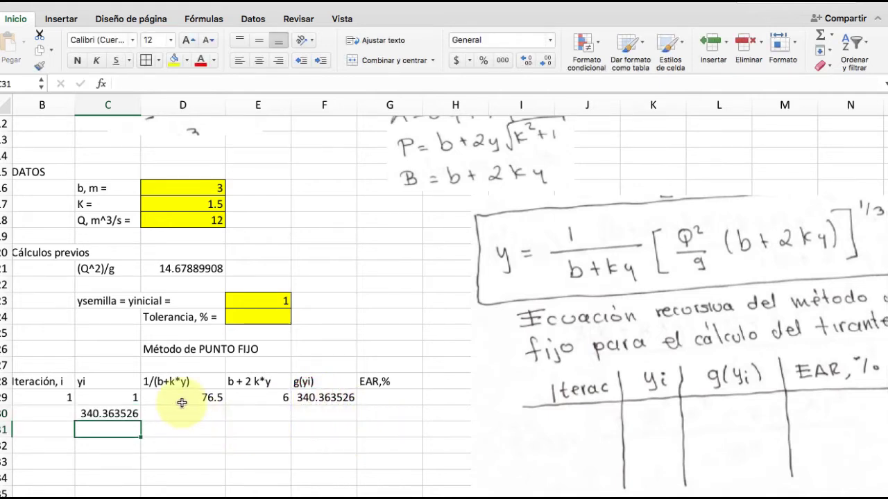
Step: Fill the formulas of D29:F29 down to row 30 for the second iteration
drag(184, 397, 187, 397)
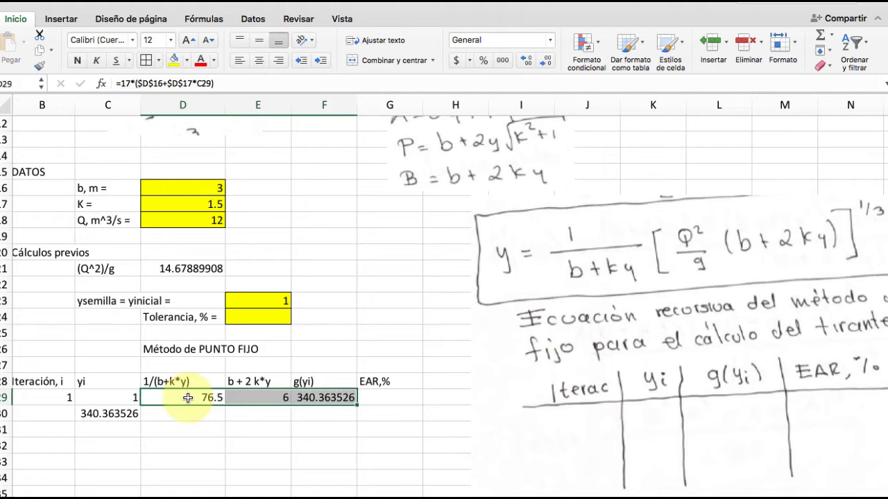
shift+click(354, 400)
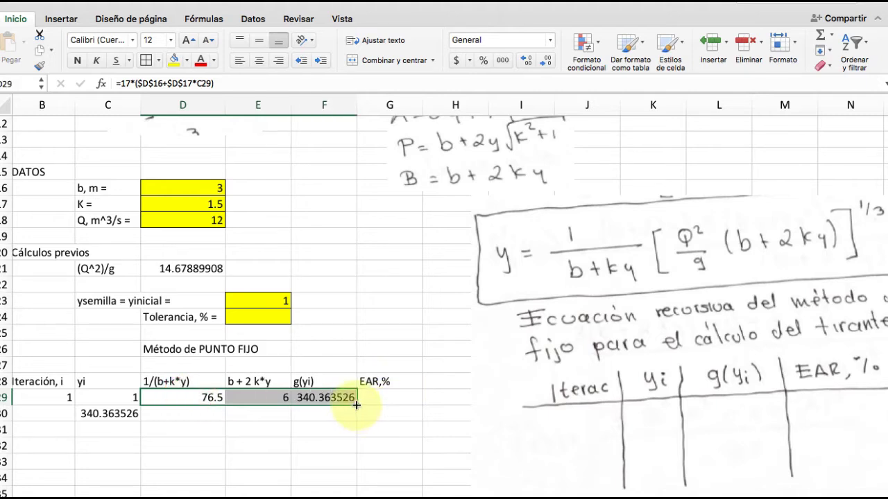
drag(356, 405, 355, 420)
click(415, 435)
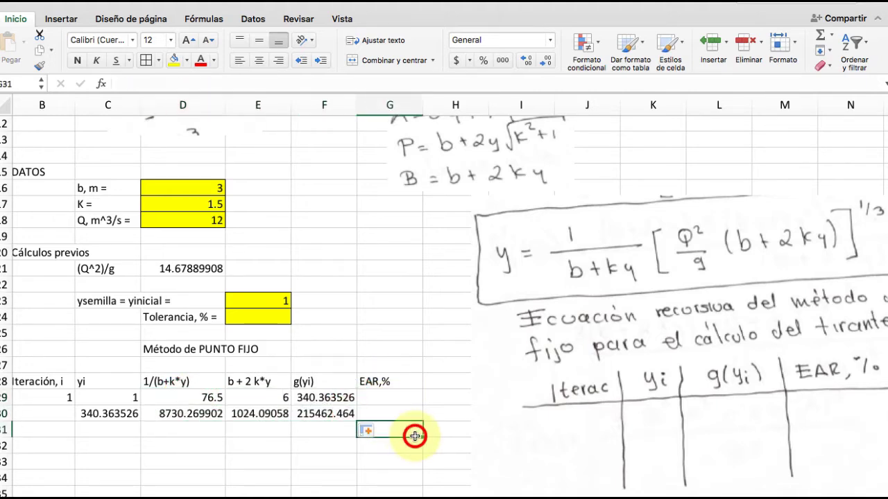
Step: Number the second iteration in B30 with the formula =B29+1
scroll(415, 435, down, 3)
scroll(415, 436, left, 1)
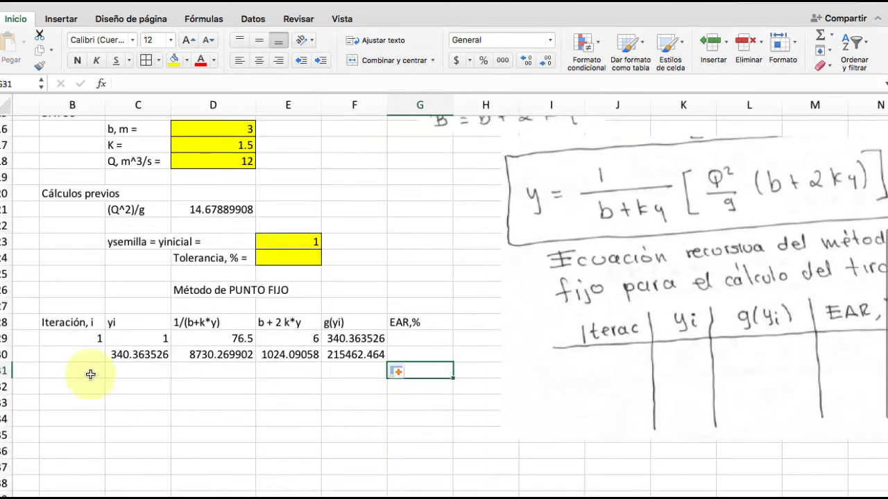
click(84, 354)
text(2)
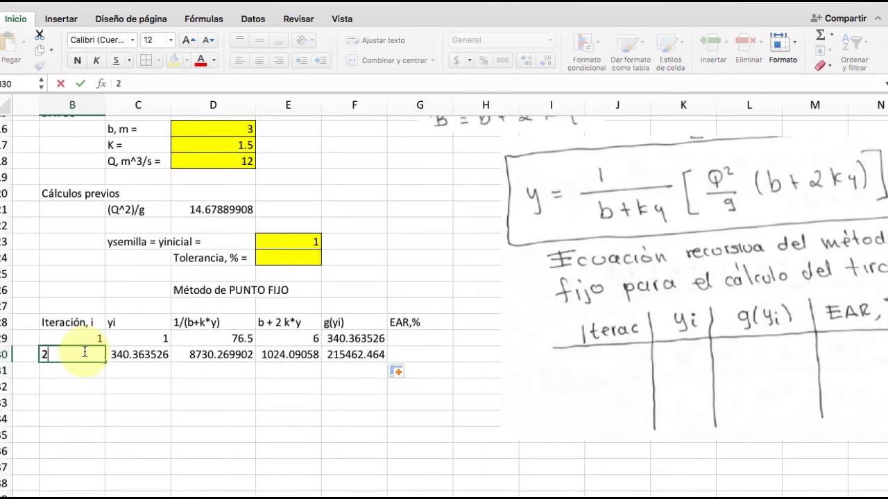
key(BackSpace)
text(=)
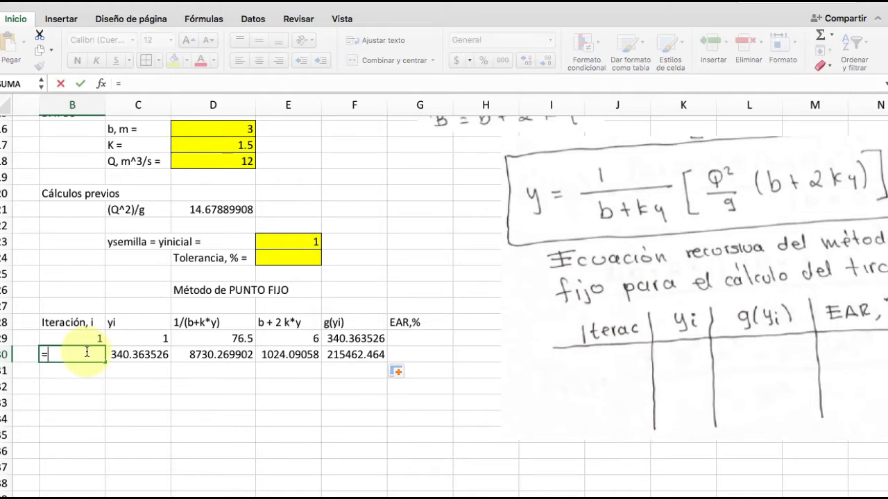
click(92, 335)
text(+)
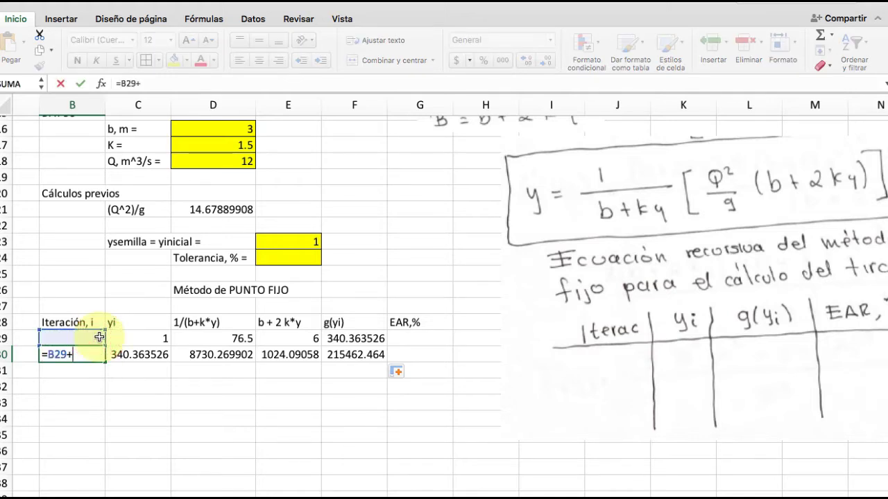
text(1)
key(Return)
Step: Fill the iteration counter formula from B30 down to B37, numbering the rows through iteration 9
click(97, 354)
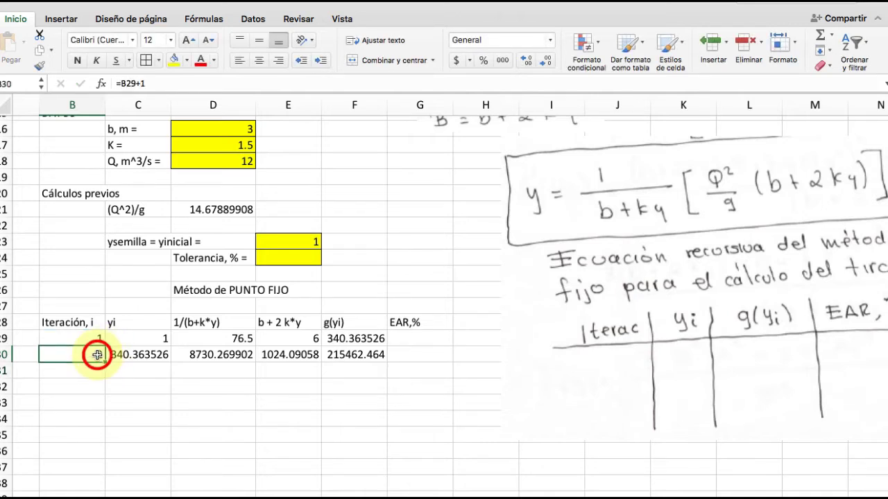
drag(105, 361, 101, 472)
click(328, 433)
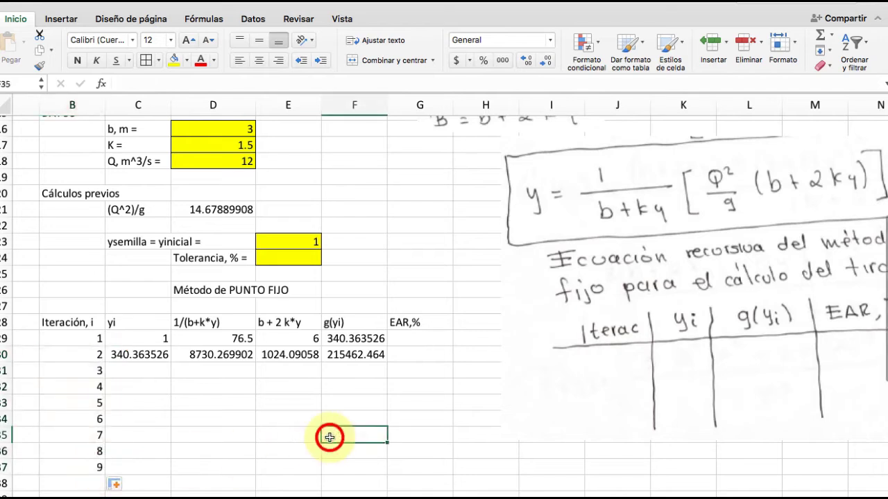
Step: Correct the 1/(b+k*y) formula of the first iteration in D29 to =1/($D$16+$D$17*C29)
click(359, 339)
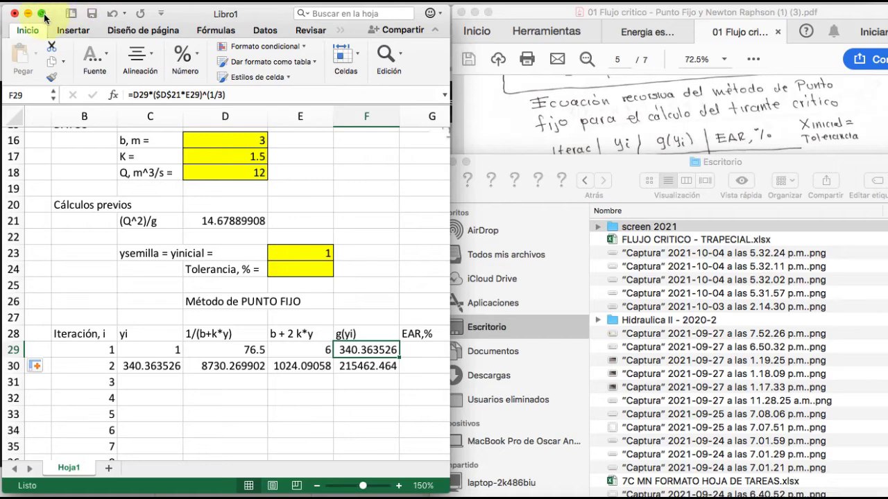
drag(43, 16, 149, 143)
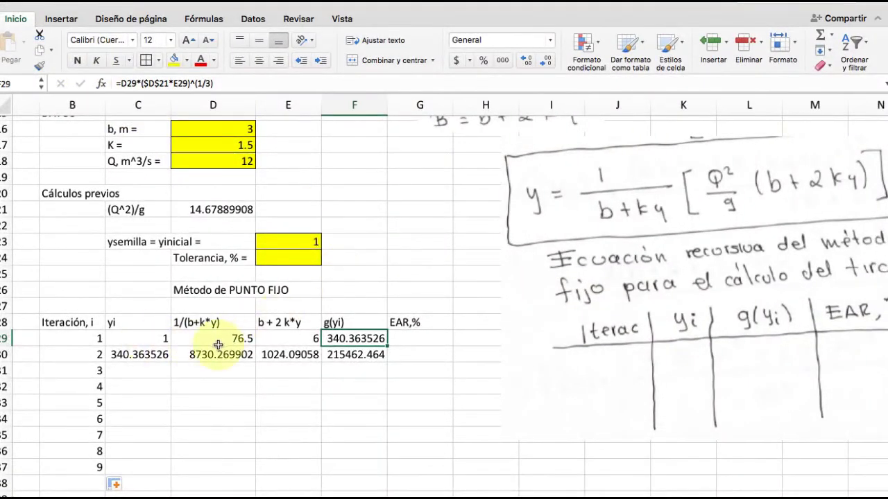
click(219, 339)
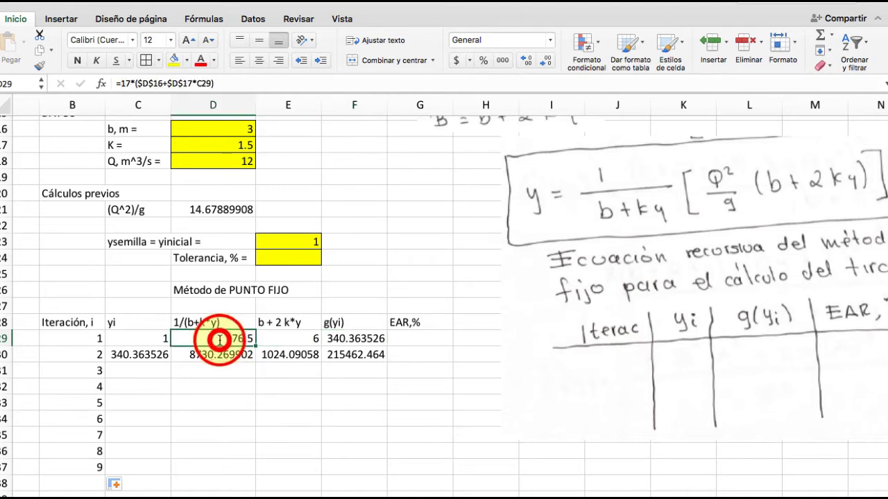
double_click(220, 339)
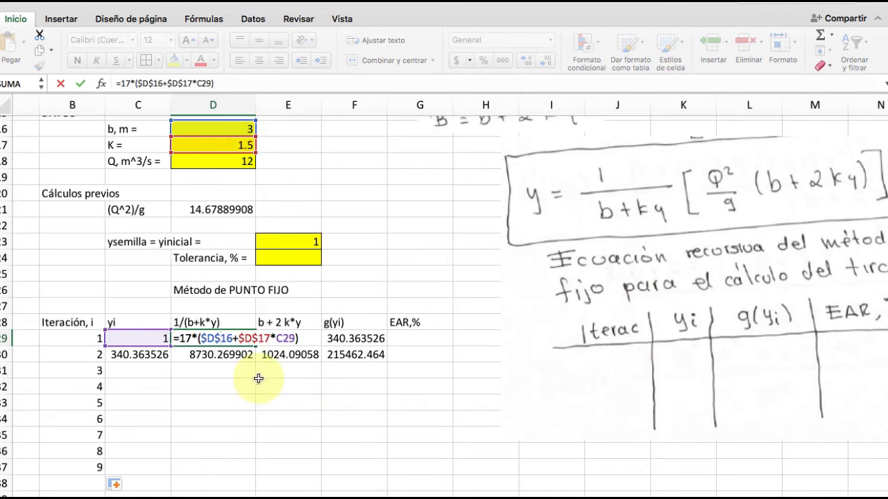
click(198, 337)
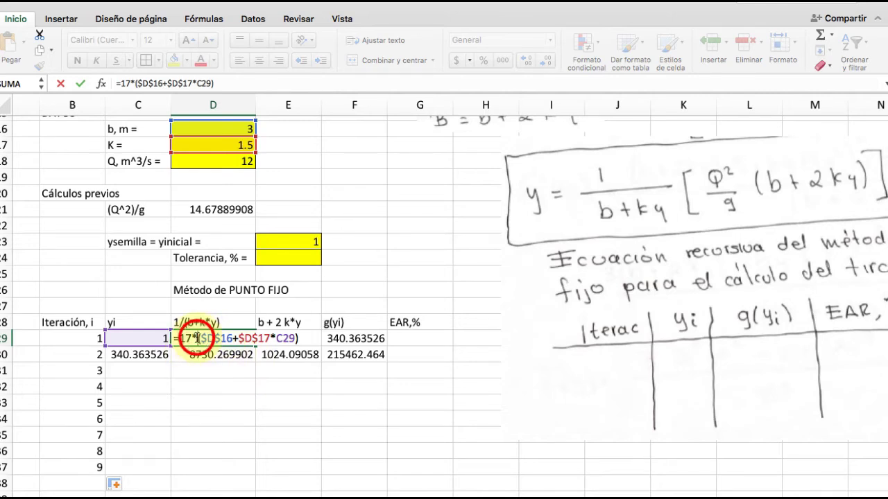
key(BackSpace)
key(BackSpace)
key(BackSpace)
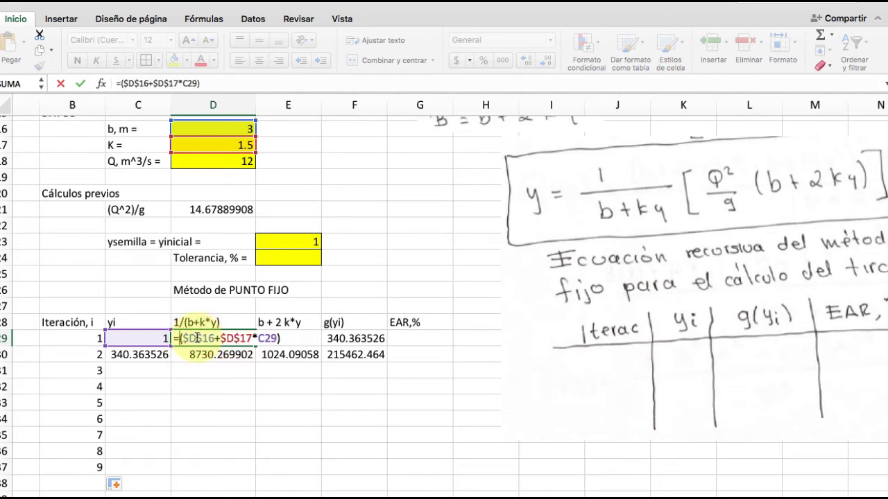
text(1/)
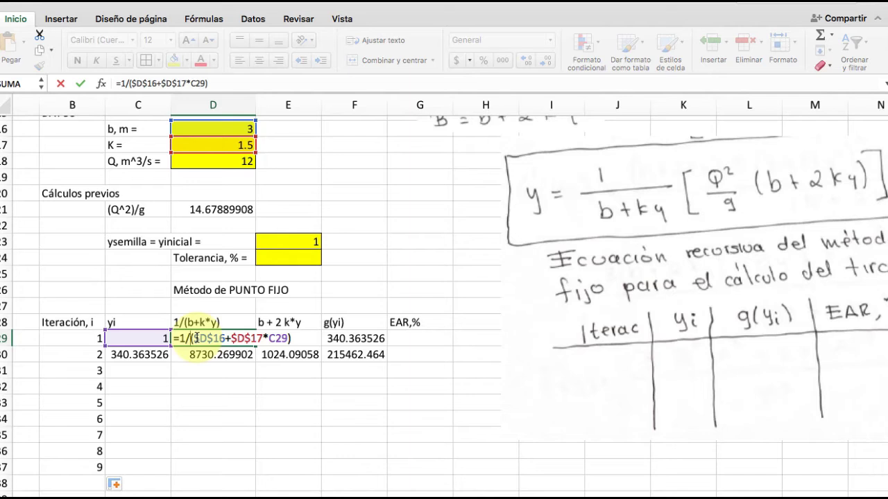
key(Return)
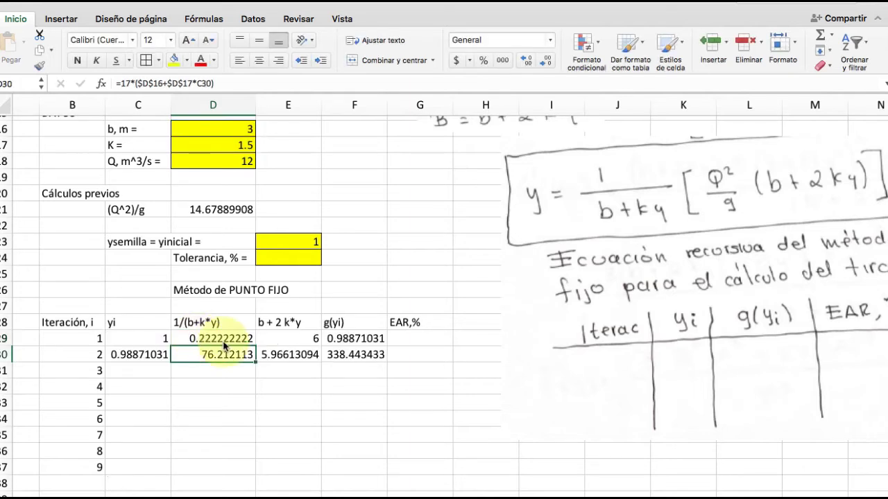
Step: Fill the corrected 1/(b+k*y) formula from D29 down to D30
click(229, 338)
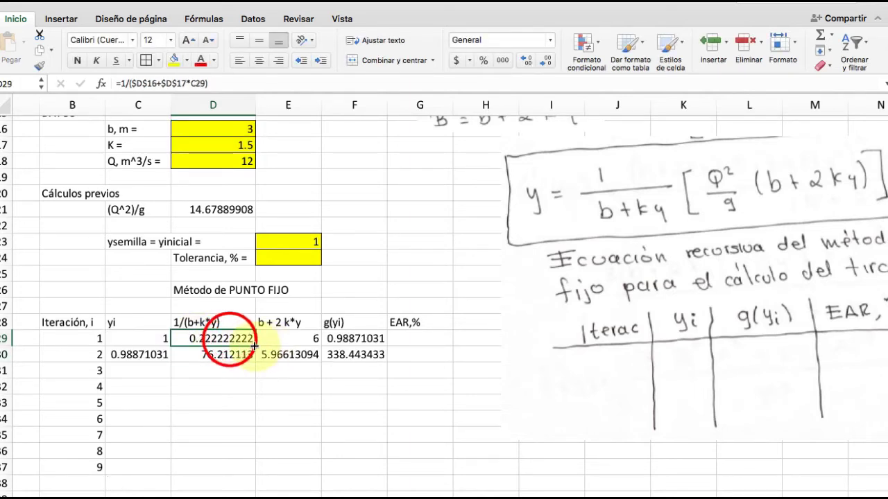
drag(254, 345, 252, 355)
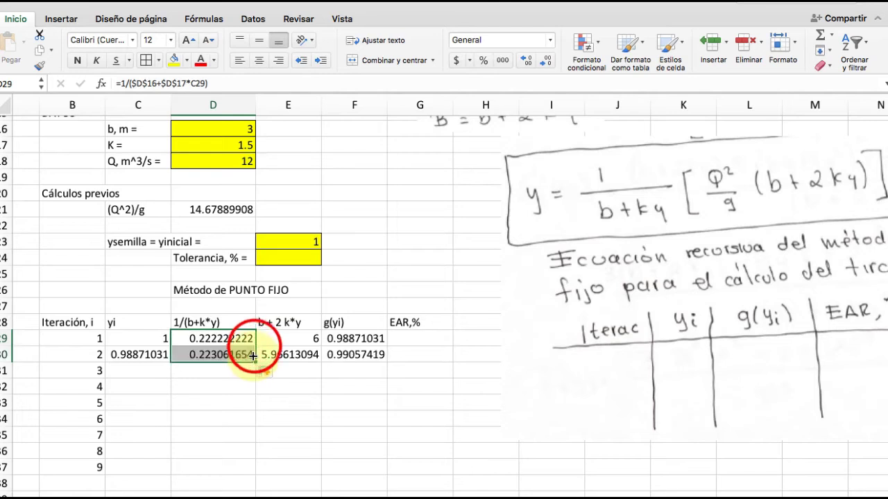
click(314, 433)
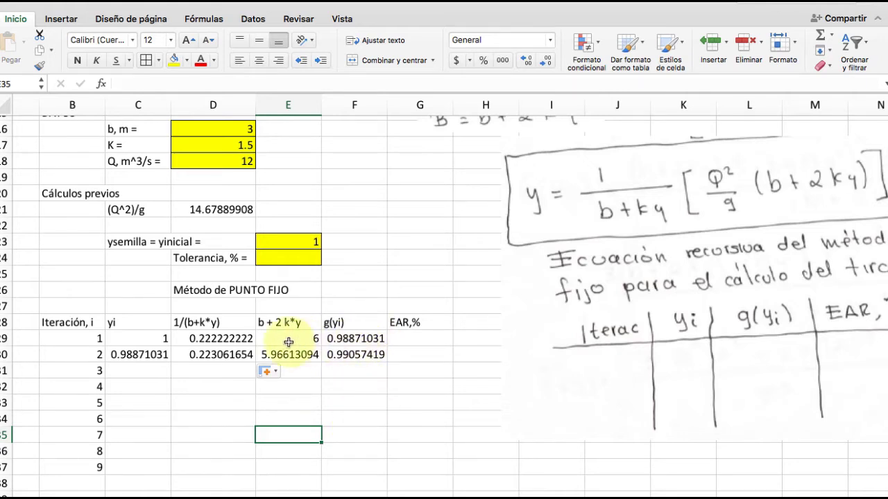
Step: Fill the second iteration's formulas in C30:F30 down to row 37, completing iterations 3 through 9
click(143, 355)
drag(143, 355, 321, 349)
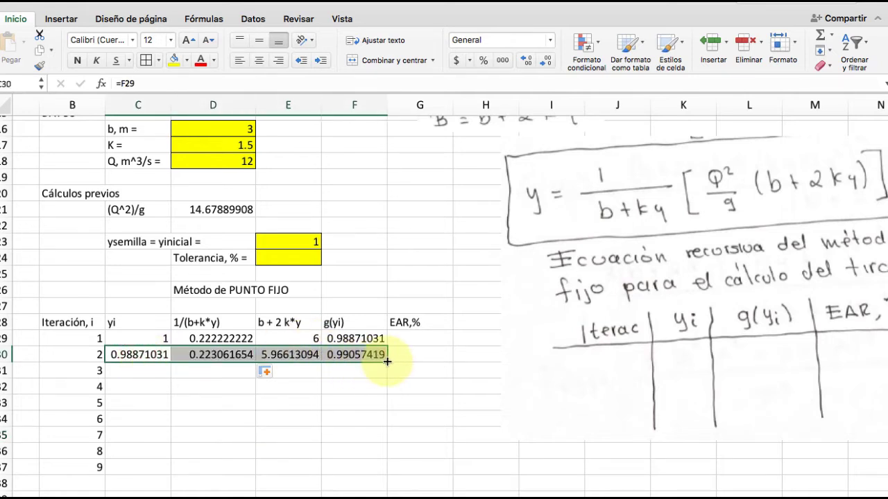
drag(387, 361, 373, 454)
drag(373, 471, 375, 471)
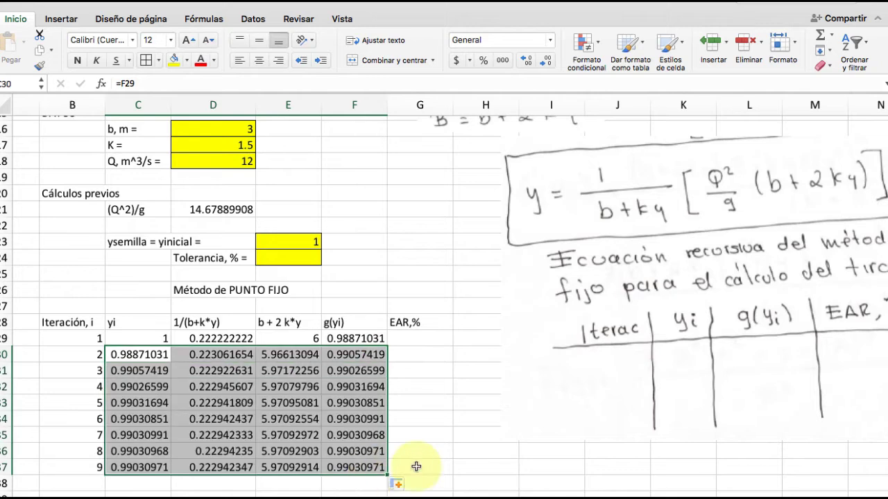
click(450, 451)
scroll(451, 451, down, 5)
scroll(451, 450, left, 1)
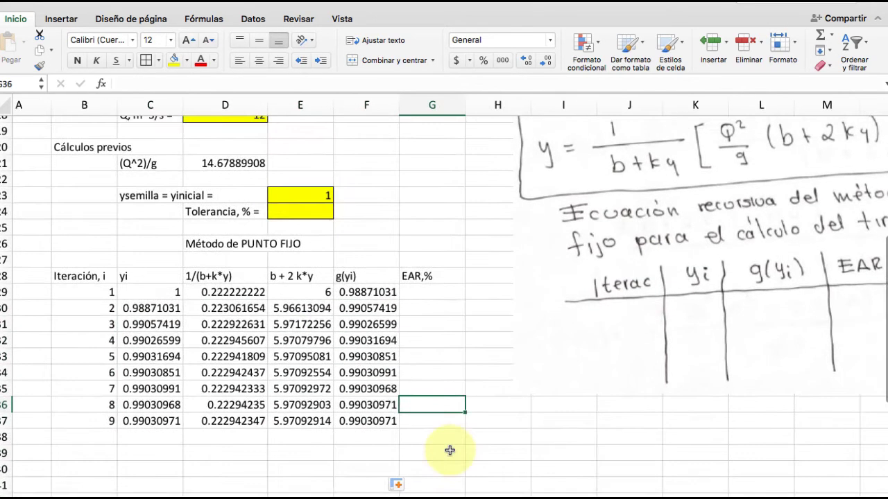
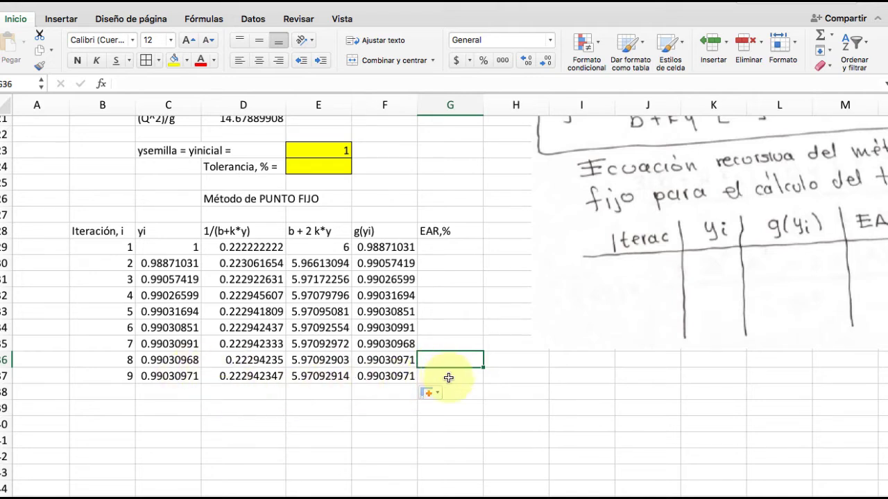
click(444, 249)
scroll(540, 298, up, 1)
scroll(539, 298, right, 1)
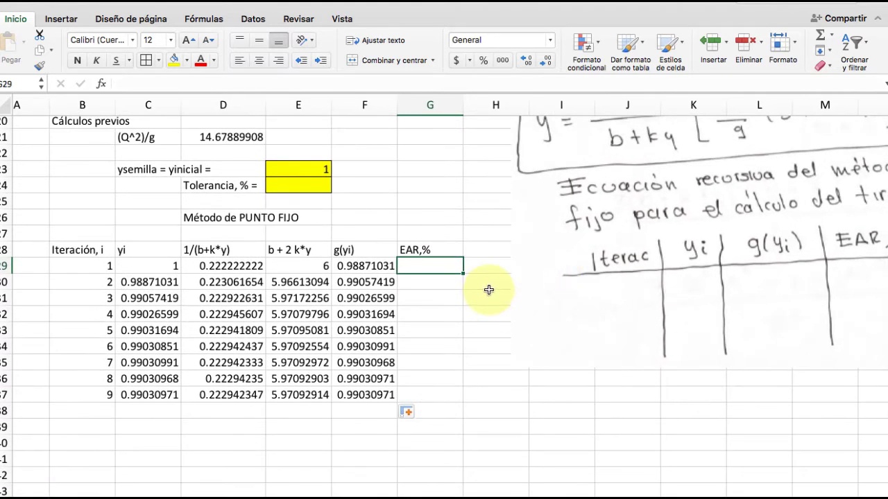
scroll(489, 290, up, 1)
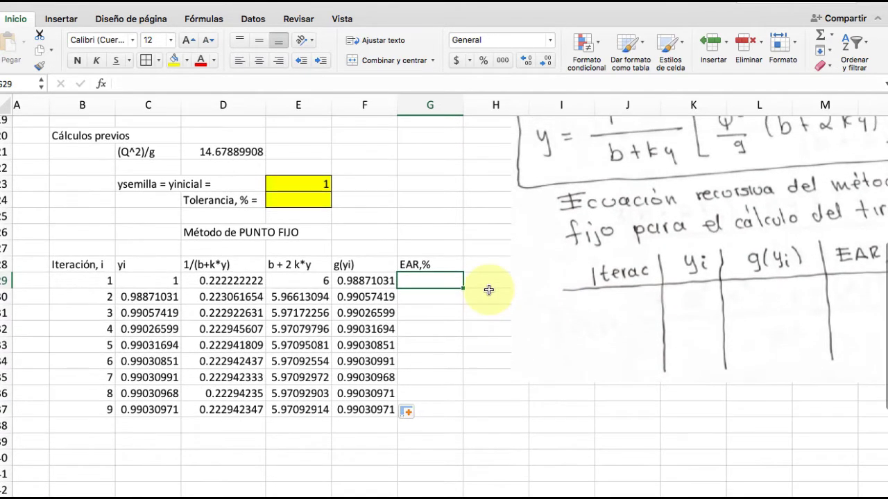
click(414, 217)
text(E)
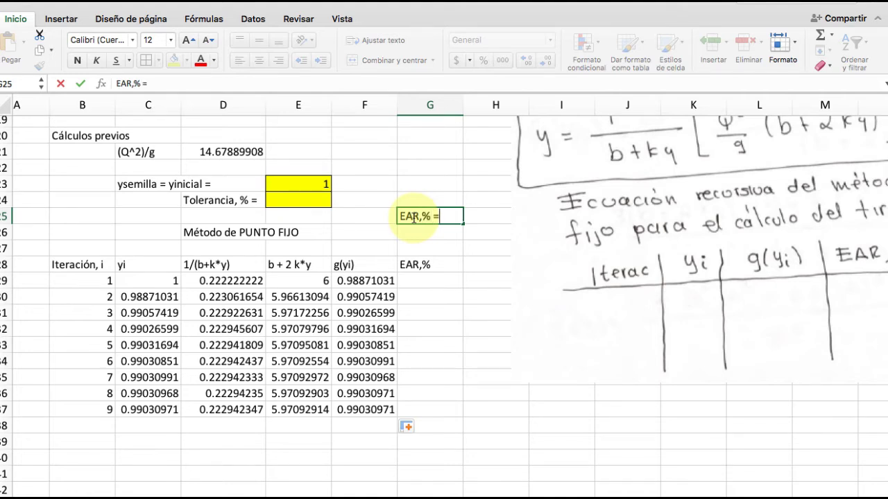
text(BS()
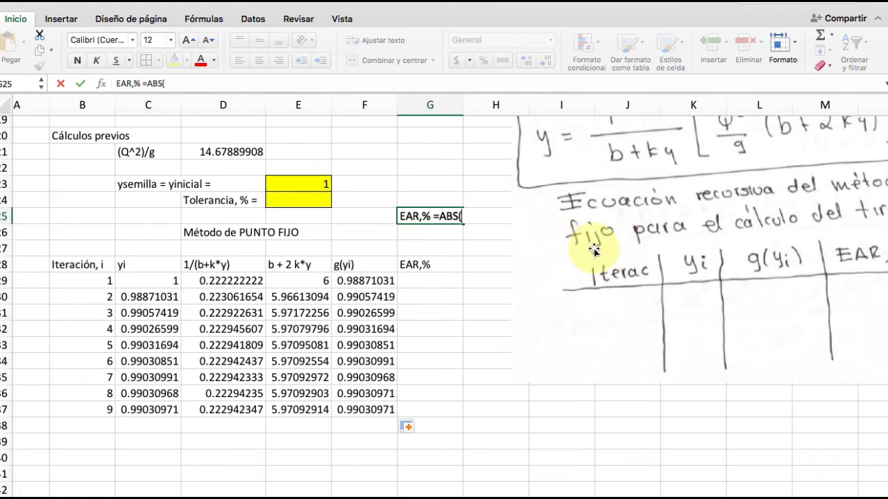
key(Escape)
Step: Move the handwritten equation image further right and write the note "EAR,% = ABS((yi+1-yi)/yi+1)*100" in G25
drag(615, 244, 737, 251)
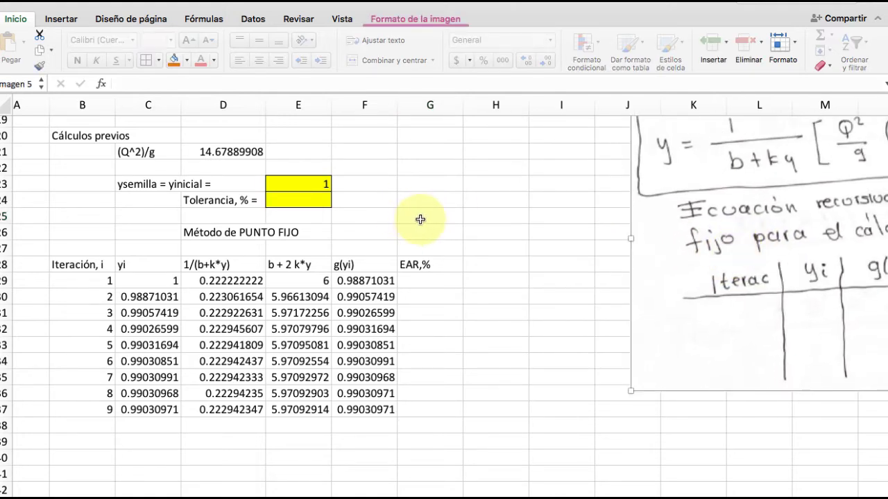
click(421, 219)
text(EAR)
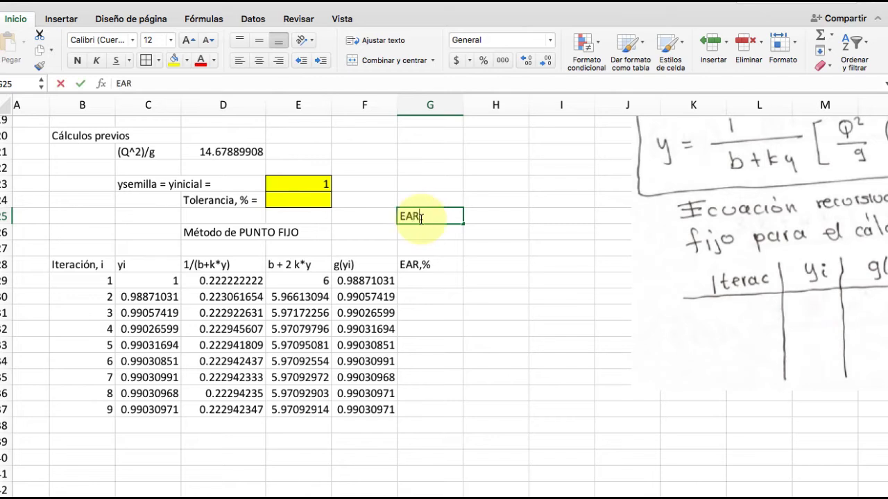
text(,%)
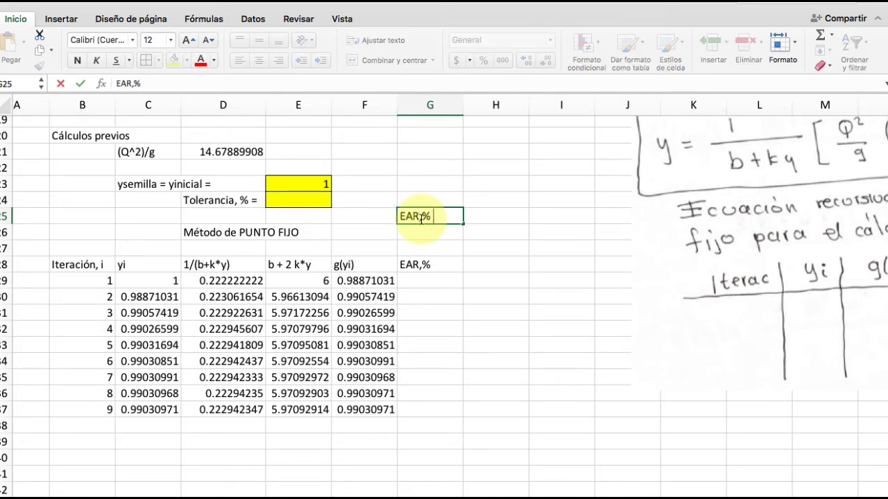
text( = ABS((yi+1-yi)/yi+1)*)
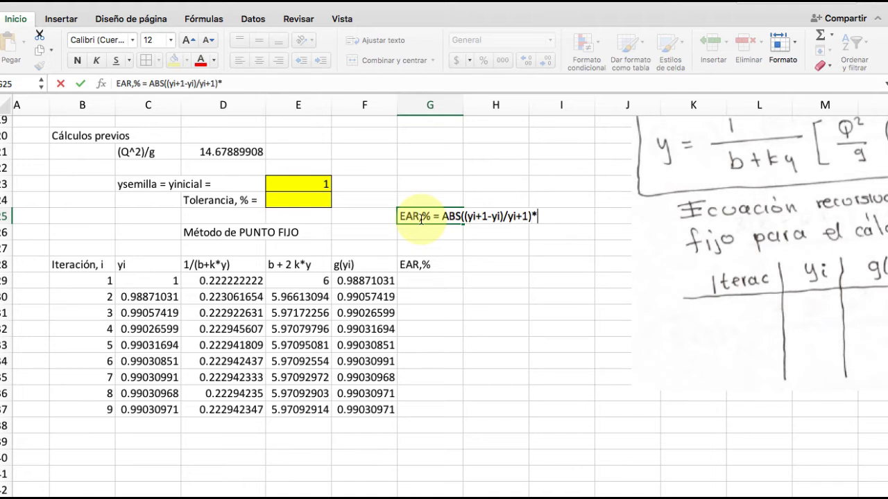
text(100)
key(Return)
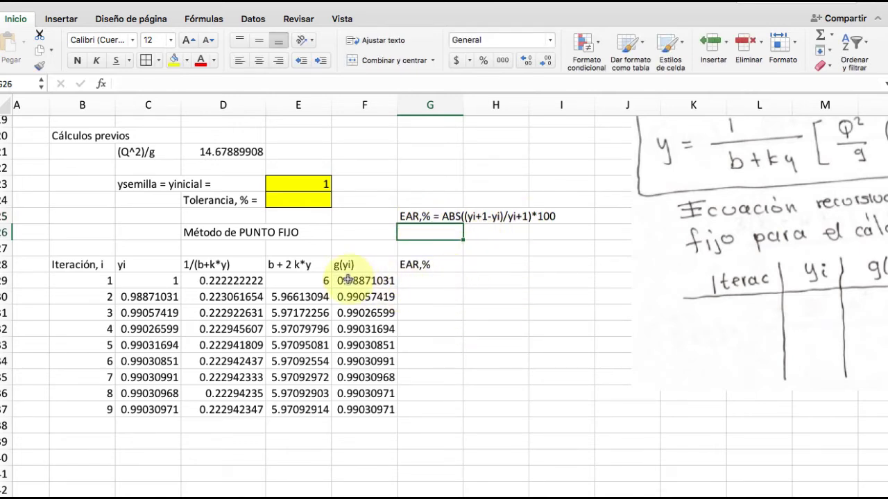
Step: Calculate EAR,% in G29 with =ABS((F29-C29)/F29)*100 and fill the formula down to G37
click(425, 281)
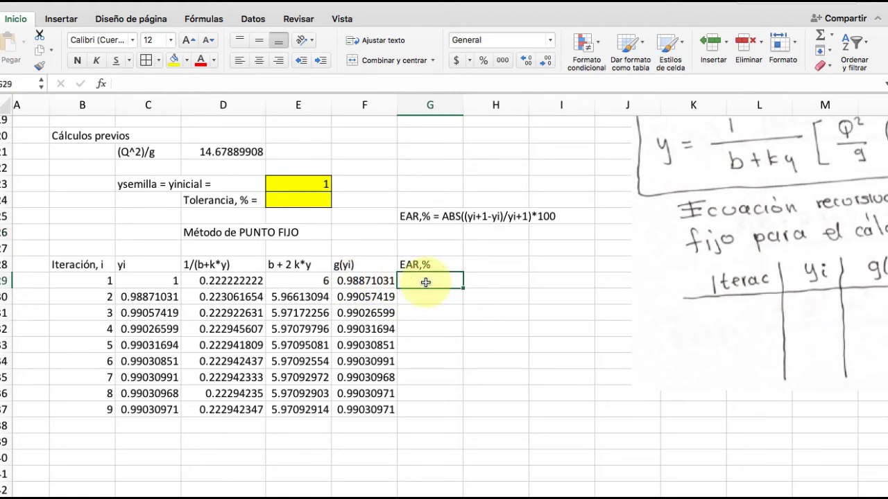
text(=abs)
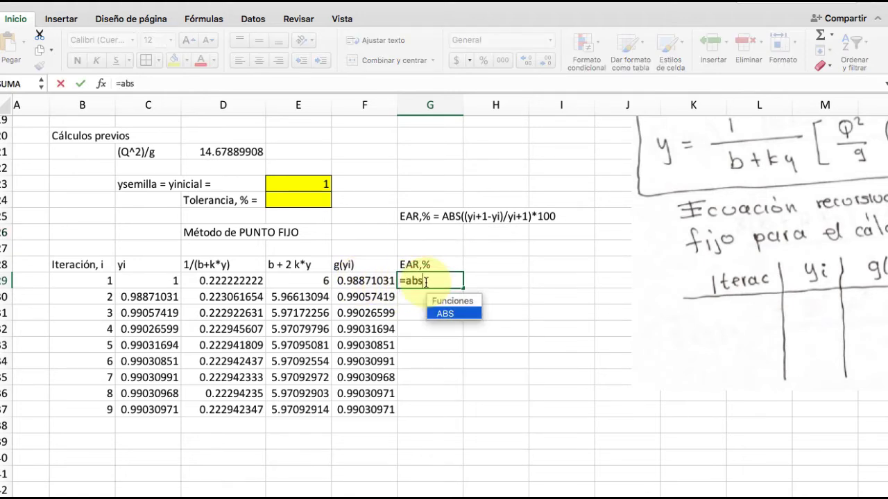
text((()
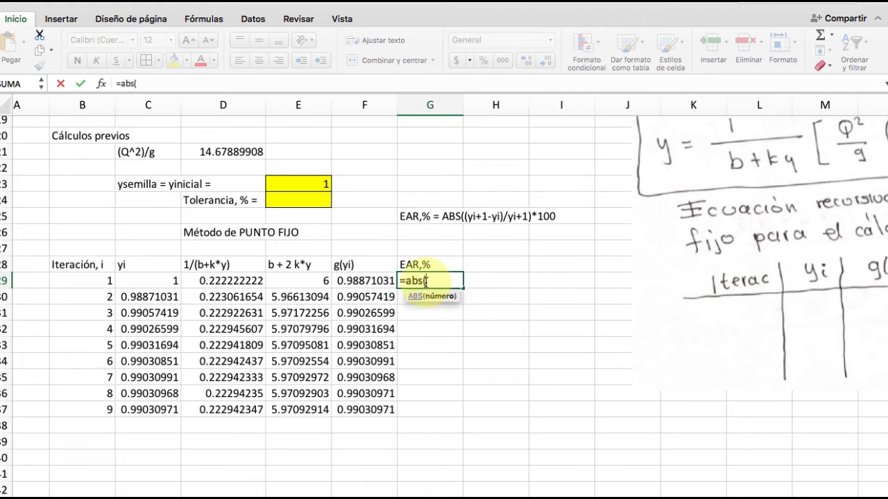
click(368, 281)
text(-)
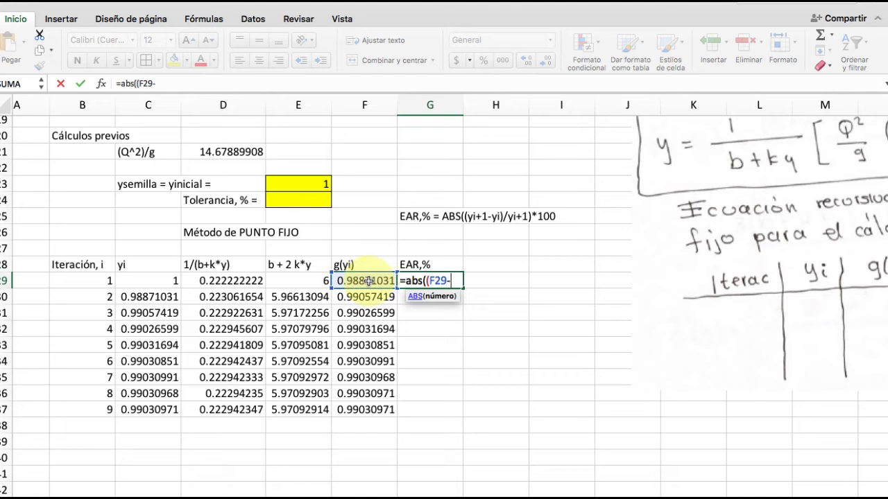
click(154, 281)
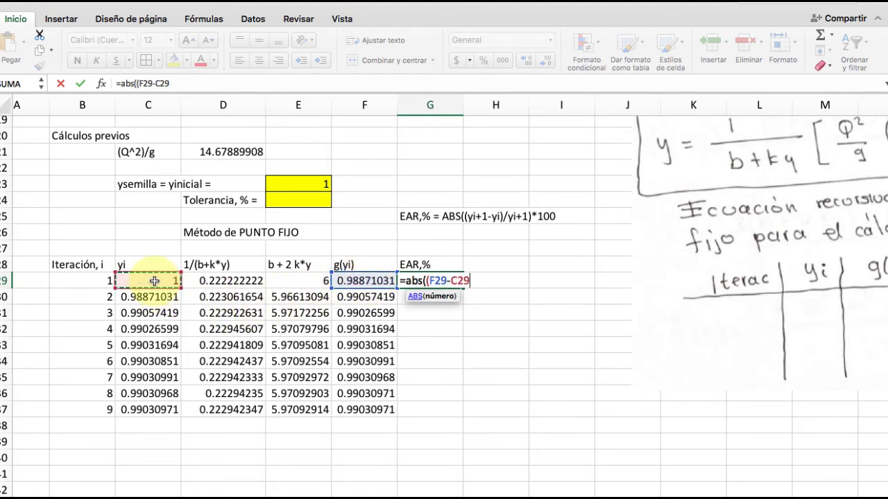
text()/)
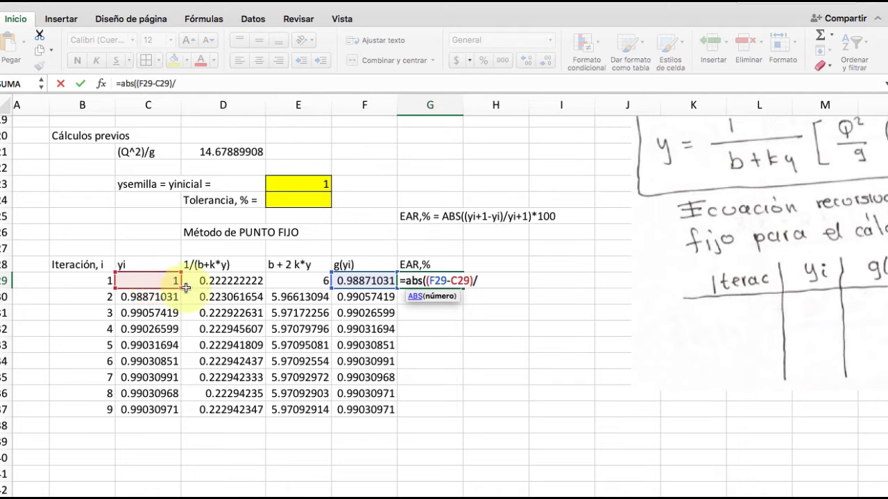
click(362, 281)
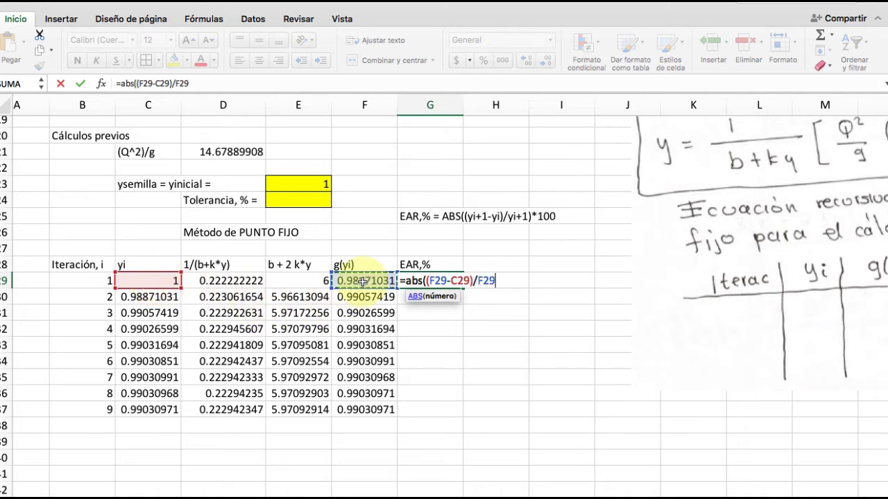
text())
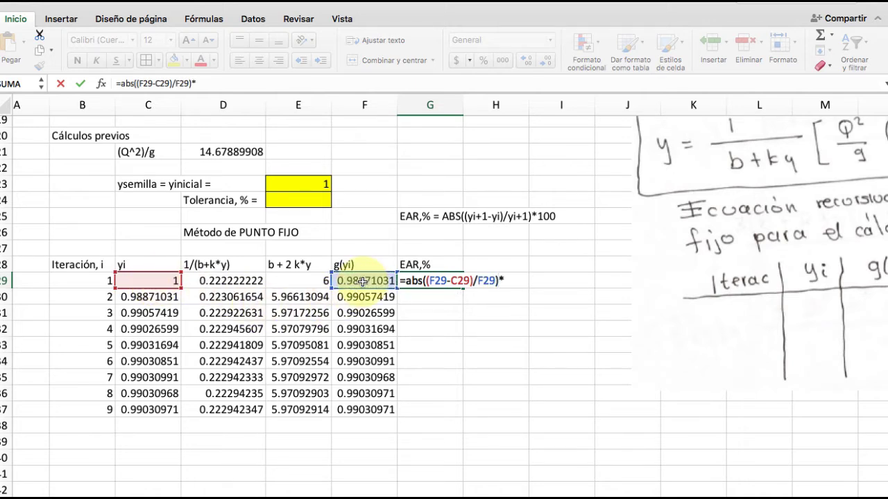
text(*100)
key(Return)
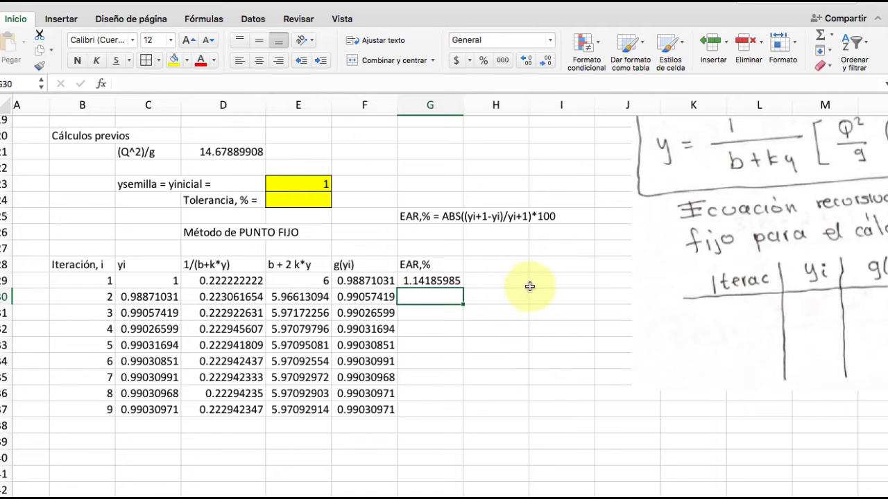
click(454, 282)
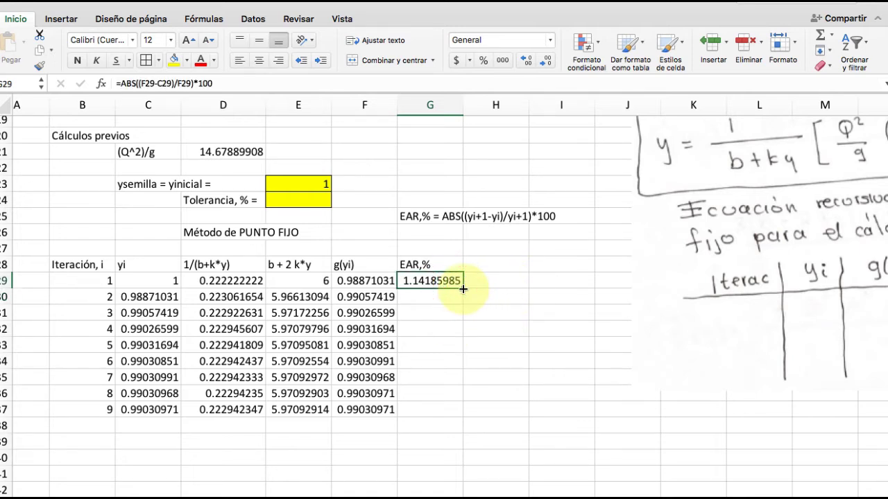
drag(463, 288, 458, 410)
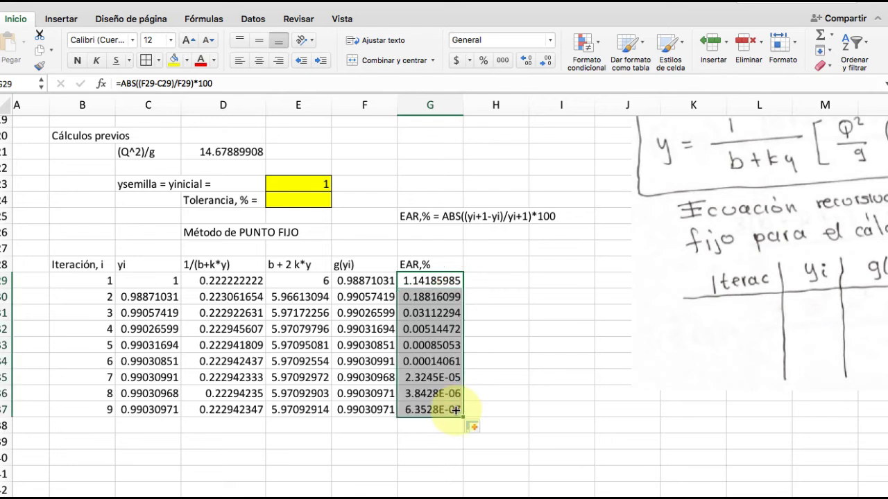
click(518, 384)
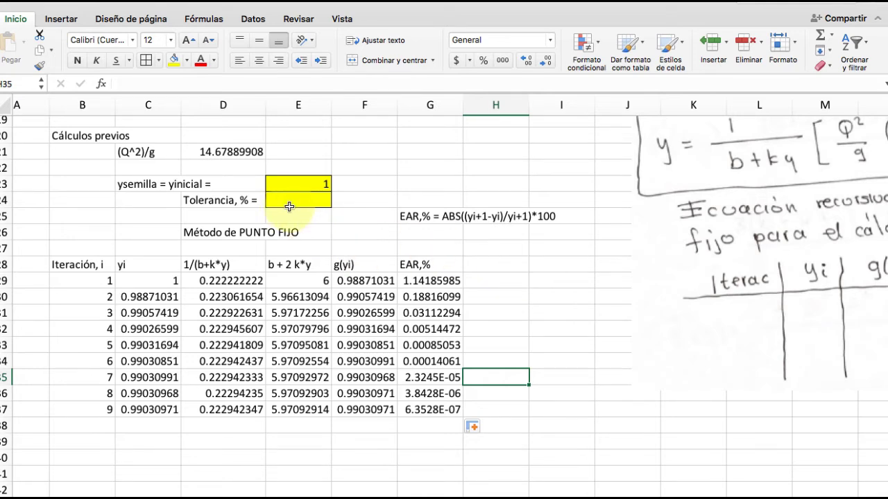
scroll(349, 204, down, 4)
scroll(349, 204, left, 1)
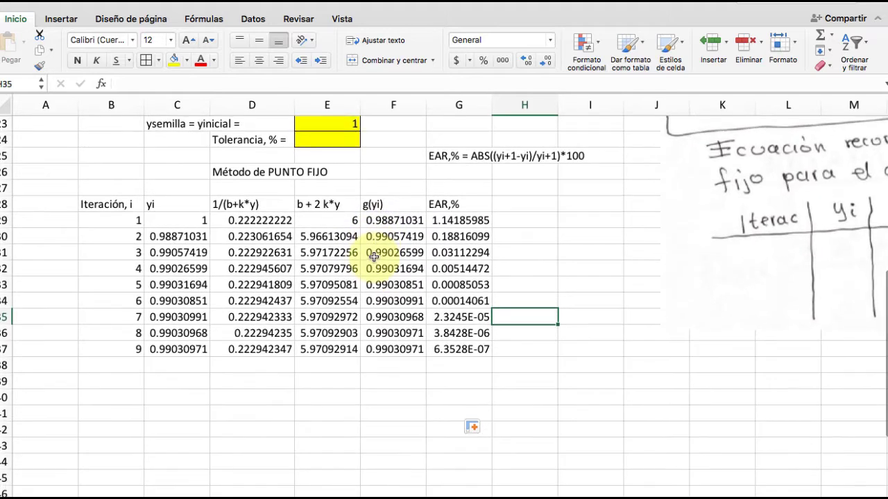
scroll(412, 363, up, 3)
scroll(412, 362, right, 1)
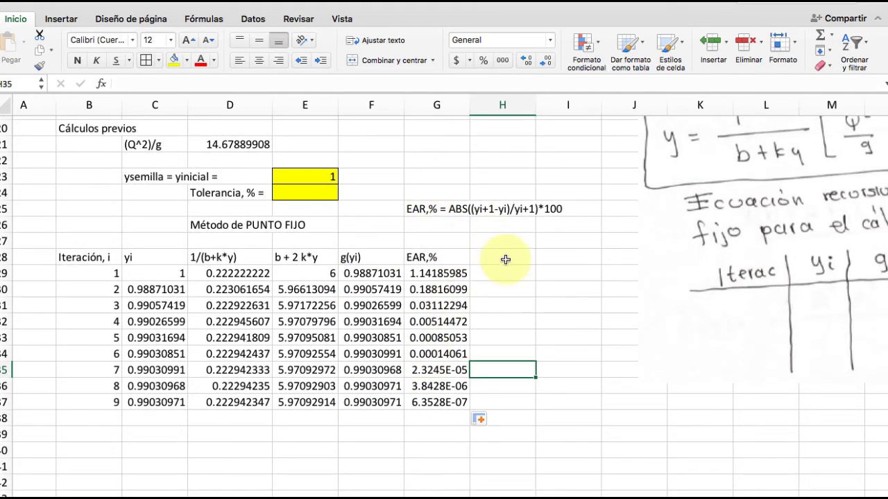
Step: Move the EAR,% formula note from G25 up to G23, leaving G25 empty
scroll(555, 231, down, 1)
scroll(555, 232, right, 1)
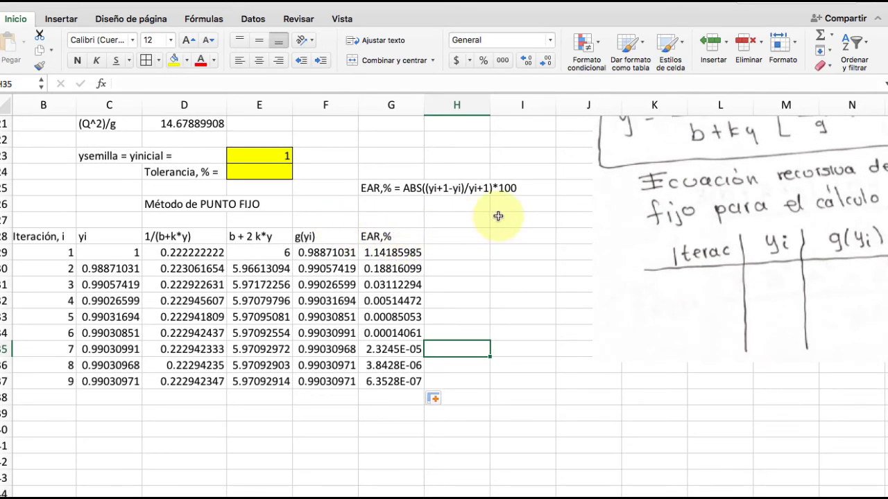
click(378, 189)
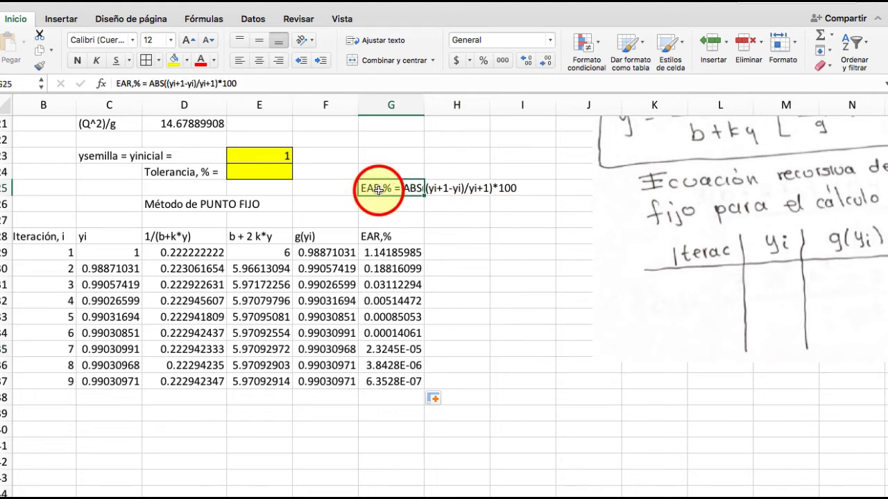
key(super+c)
key(Up)
key(Up)
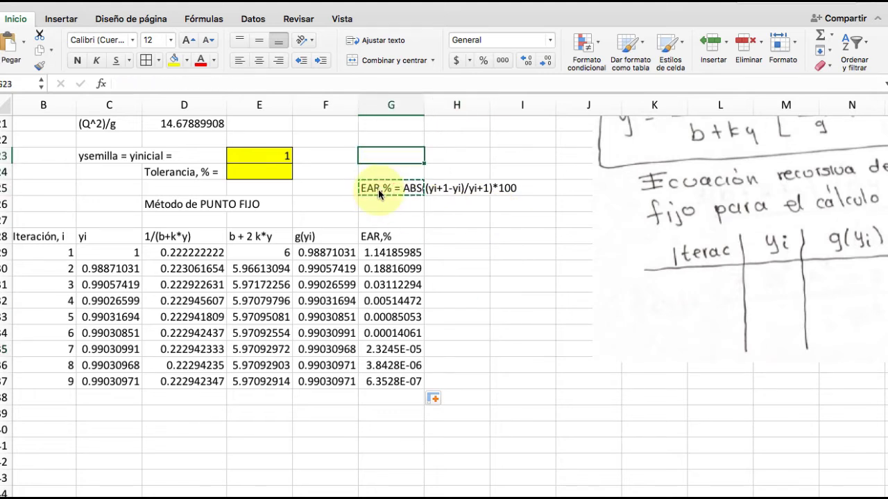
key(super+v)
click(378, 189)
key(Delete)
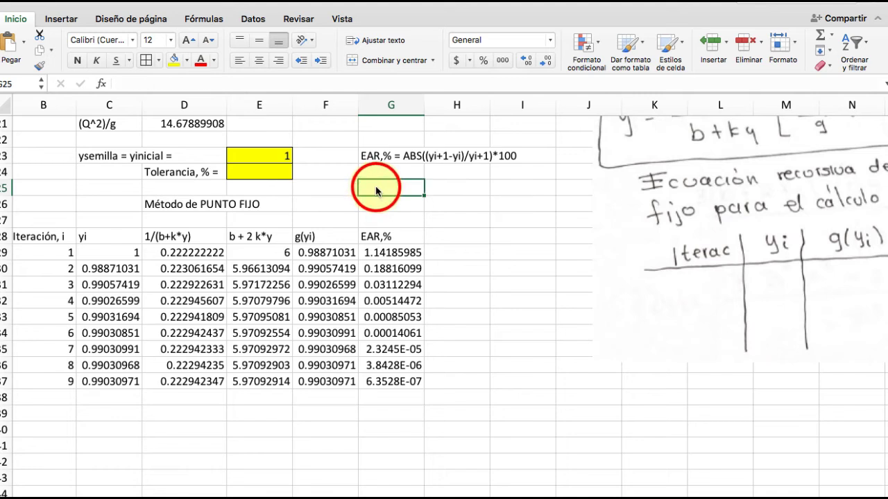
key(Return)
click(387, 187)
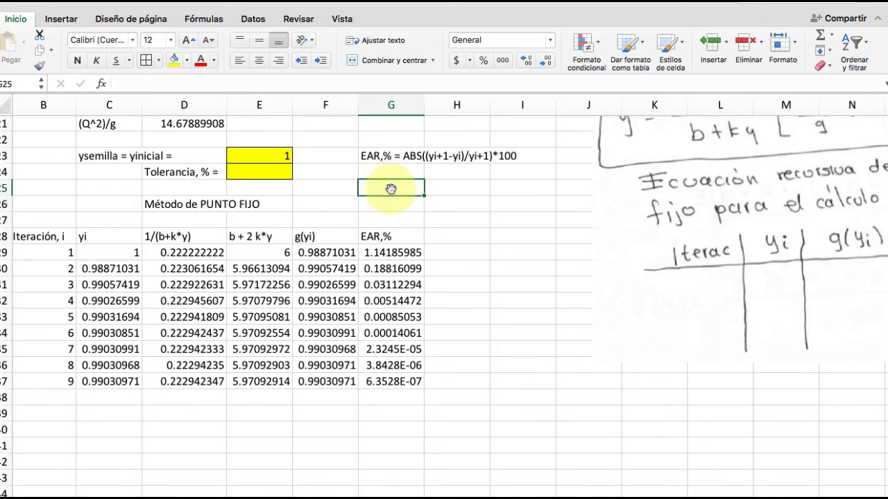
Step: Set the Tolerancia, % input in E24 to 0.1
click(252, 173)
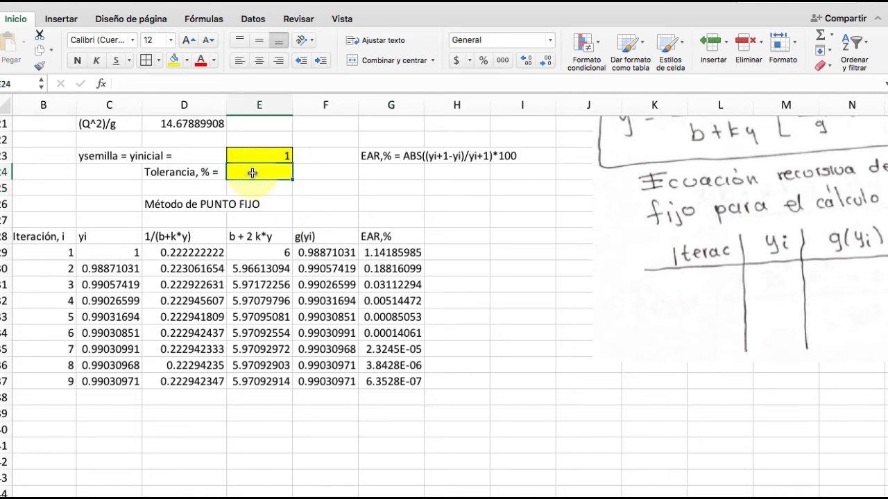
text(0.)
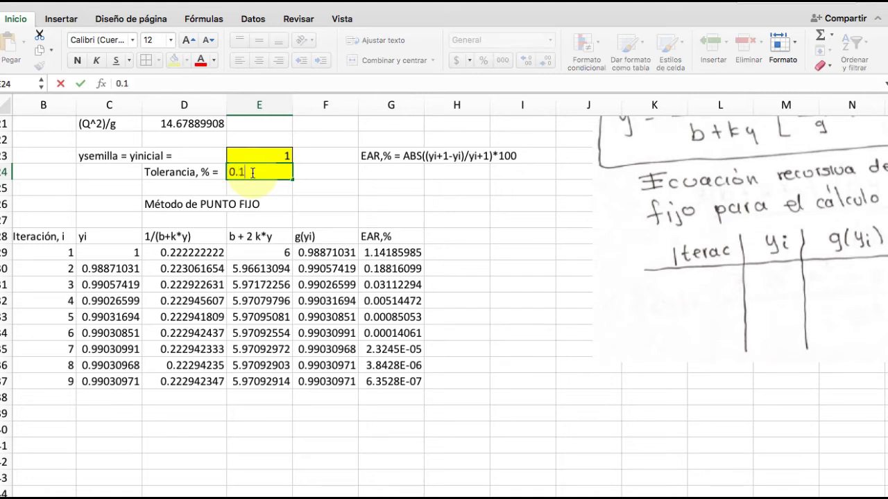
text(1)
key(Return)
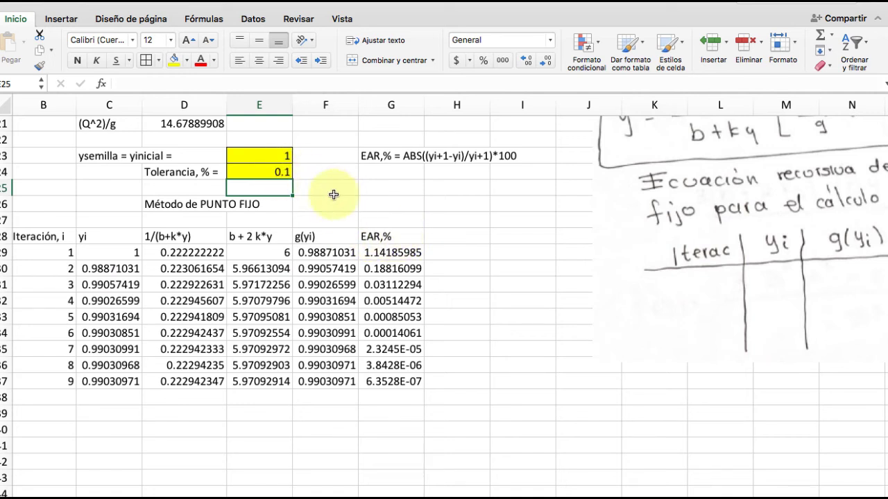
Step: Write the stopping criterion "EAR < Tolerancia" in G25, below the EAR,% formula note
click(393, 188)
text(E)
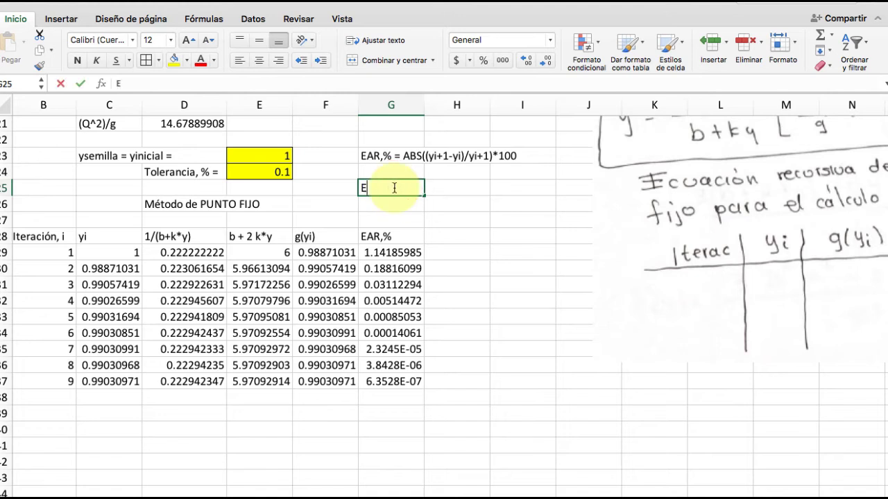
text(AR)
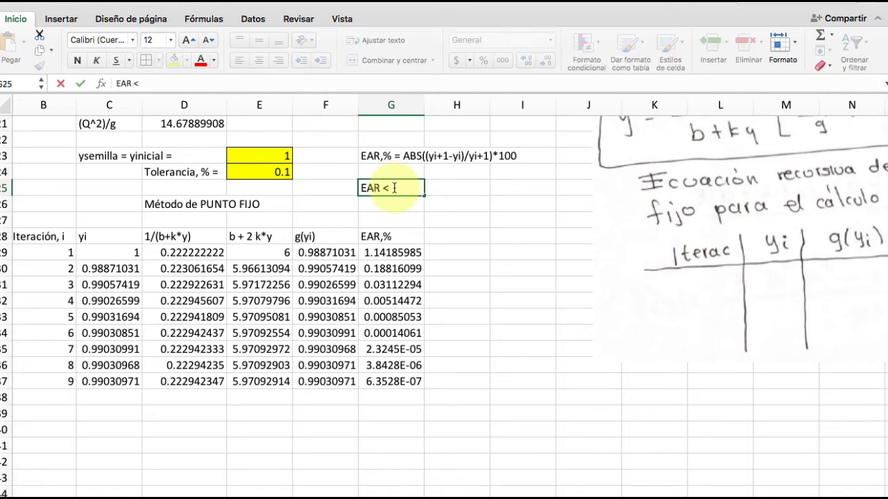
text( < Tolerancia)
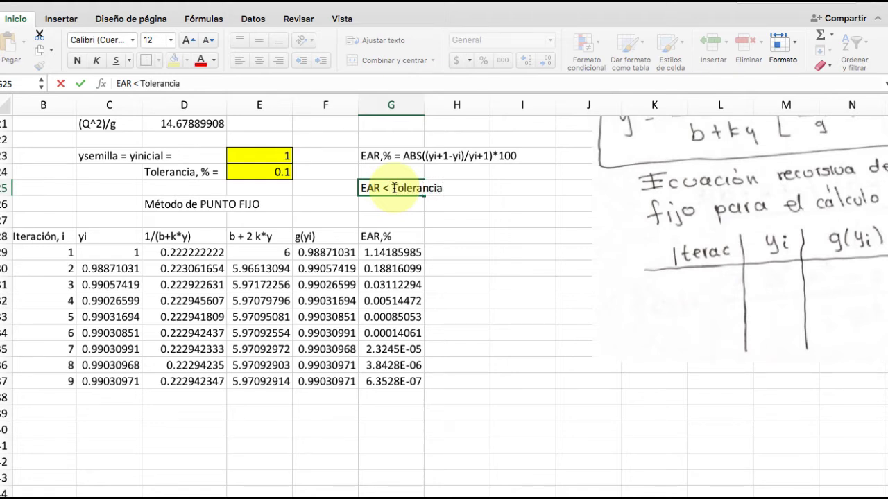
key(Return)
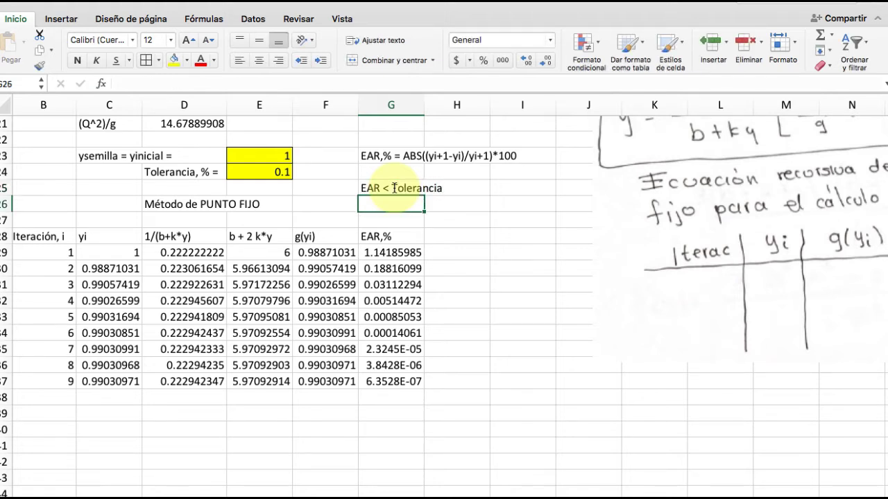
Step: Write the outcome si: "Raiz" in I25 beside the stopping criterion
click(498, 190)
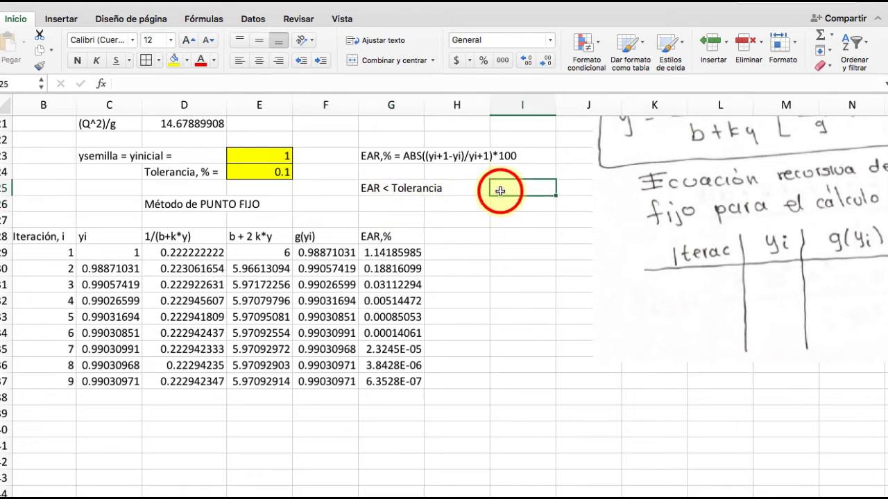
text(si)
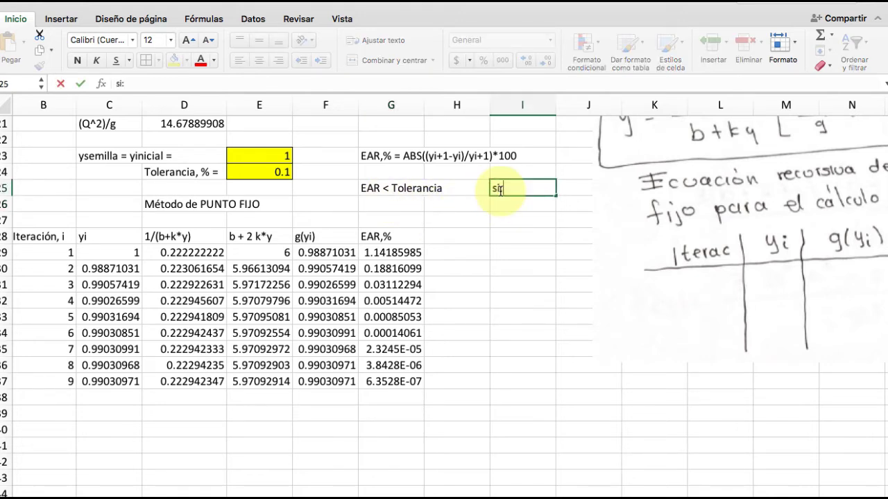
text(:)
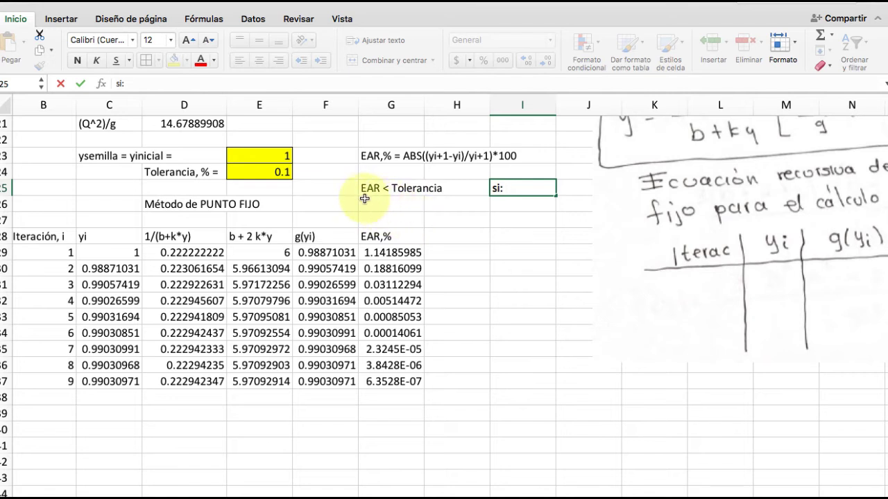
text( ")
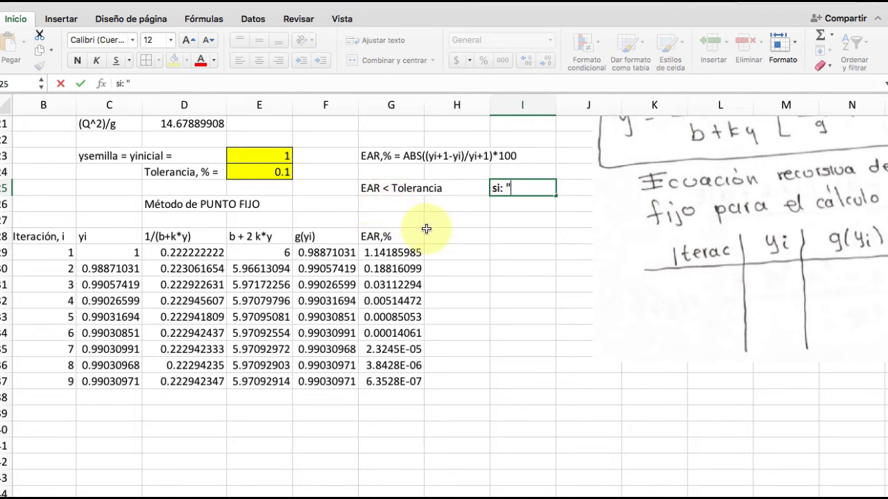
text(Raiz")
key(Return)
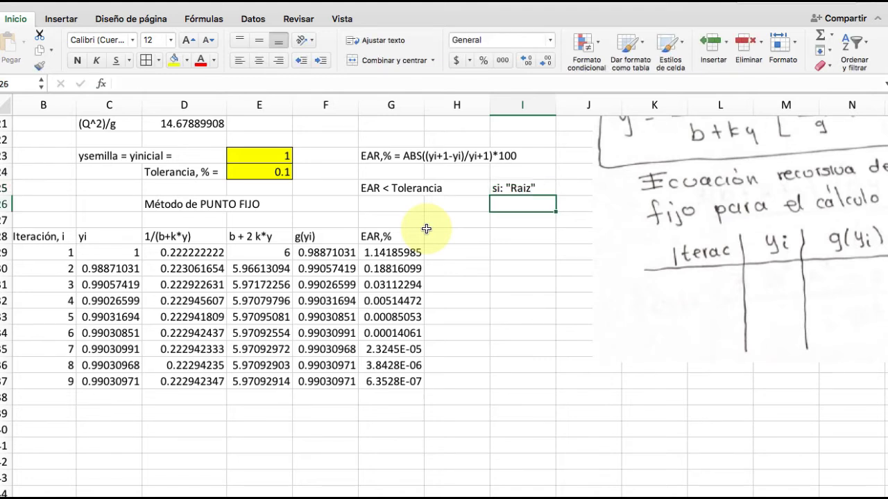
Step: Write the alternative outcome No: "No raiz" in I26, beneath the affirmative outcome
text(No:)
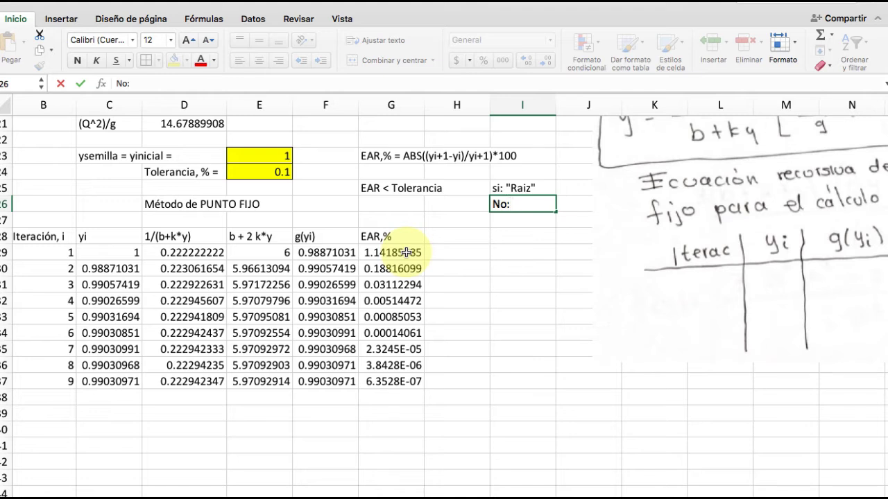
text("No)
text(aiz)
key(BackSpace)
key(BackSpace)
key(BackSpace)
text(raiz")
key(Return)
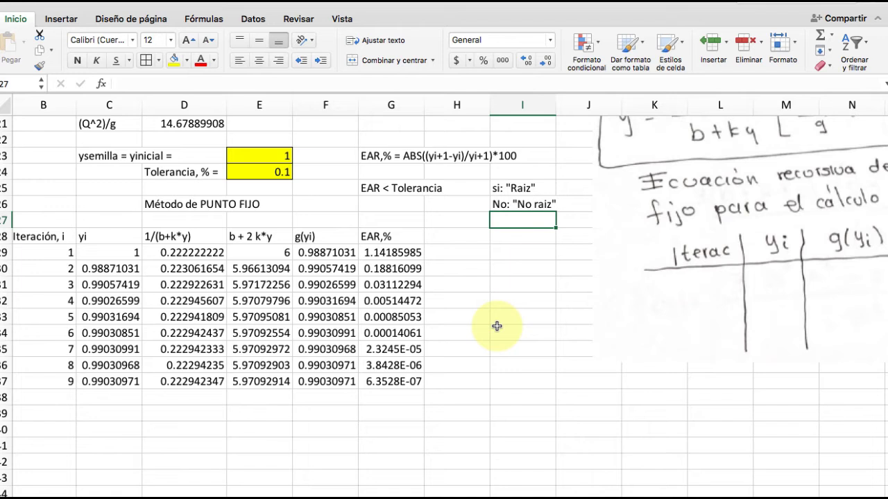
Step: Add the column heading "¿Raiz?" in H28, next to the EAR,% heading
click(460, 239)
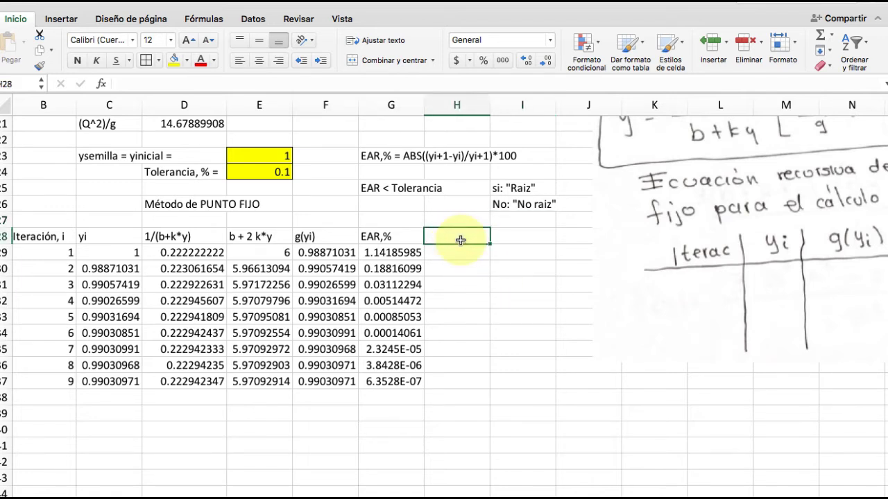
text(Rias)
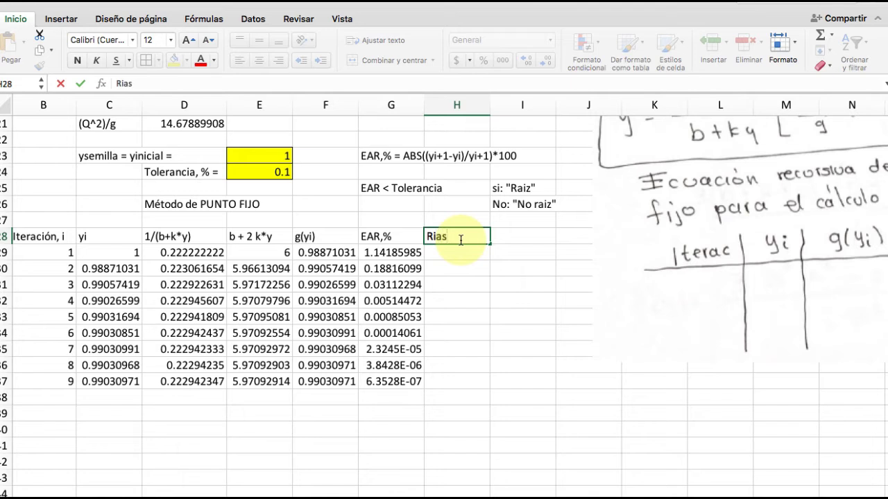
key(BackSpace)
key(BackSpace)
key(BackSpace)
text(aiz?)
key(Left)
key(Left)
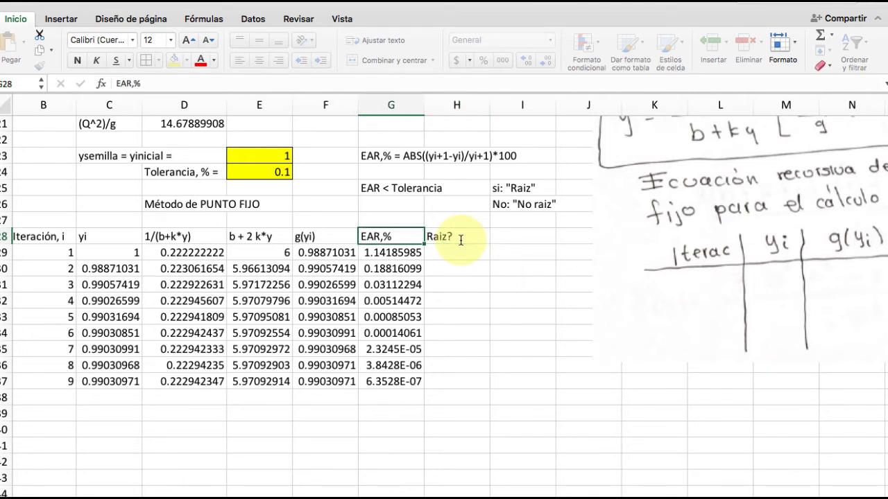
click(460, 240)
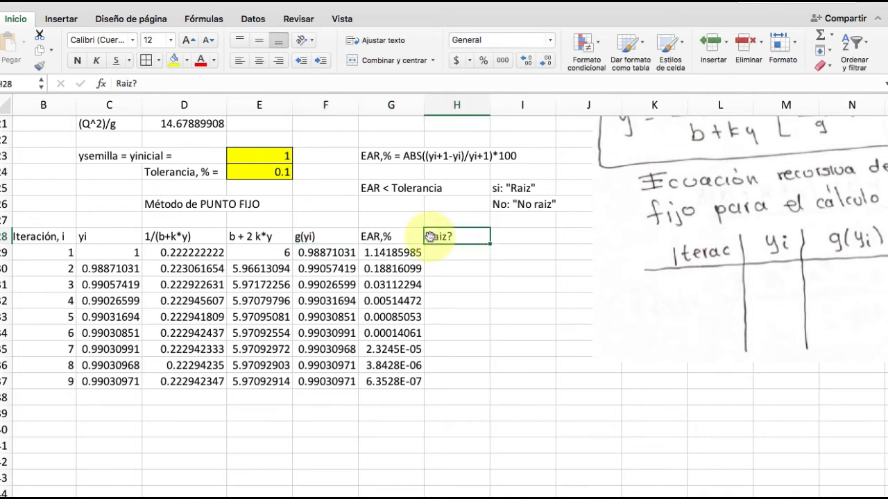
double_click(430, 237)
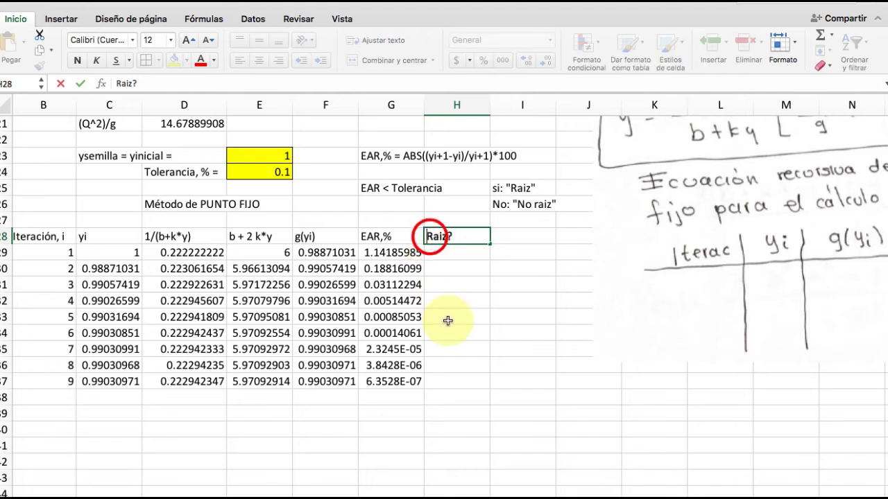
text(¿)
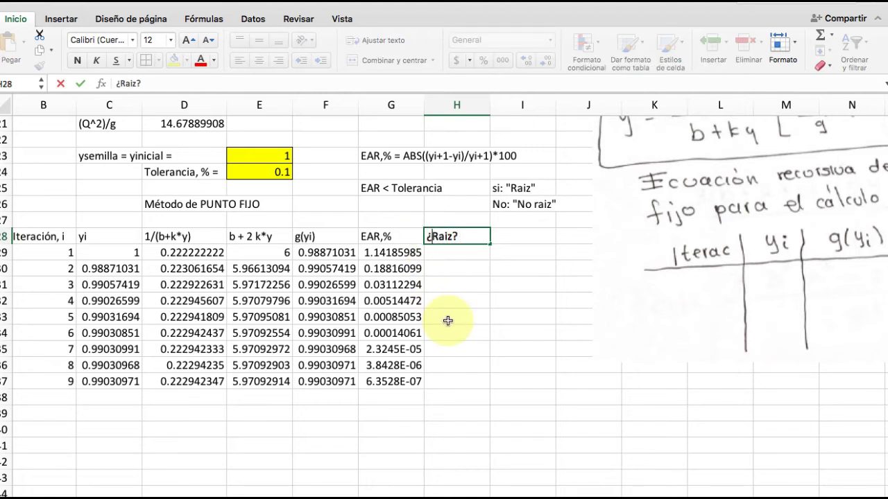
key(Return)
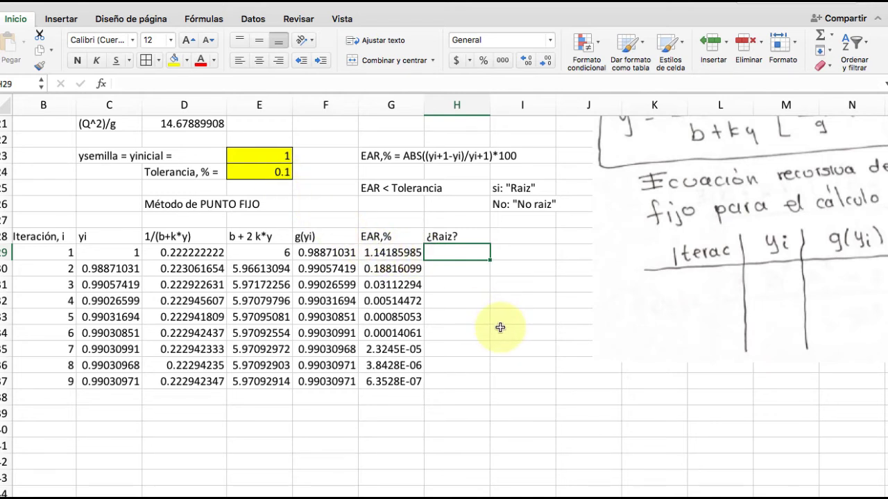
Step: Enter "No" in the ¿Raiz? column for iterations 1 and 2, cells H29 and H30
text(No)
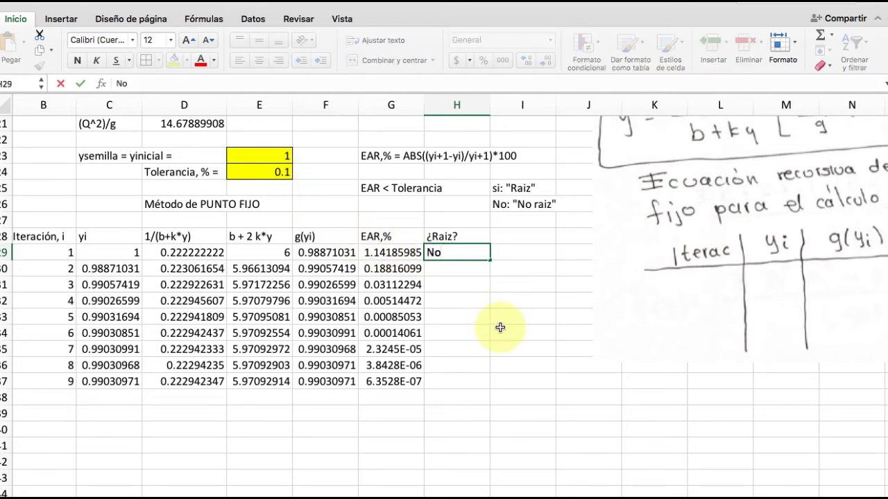
key(Return)
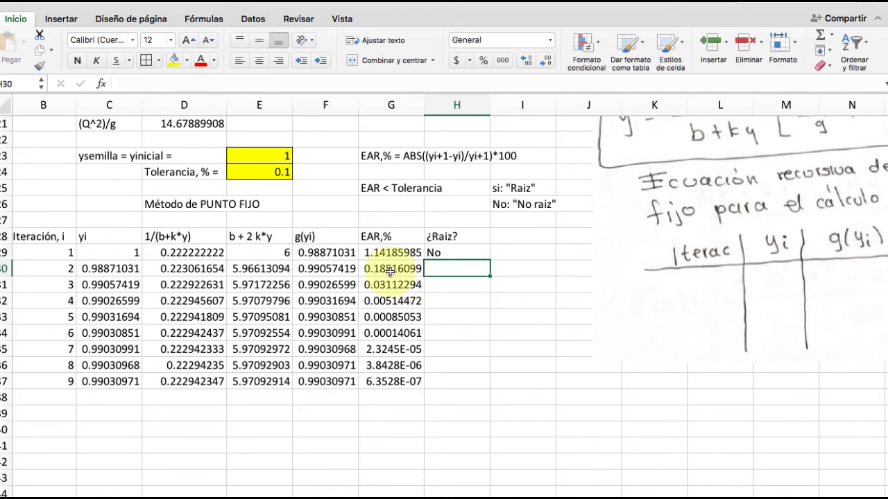
text(No)
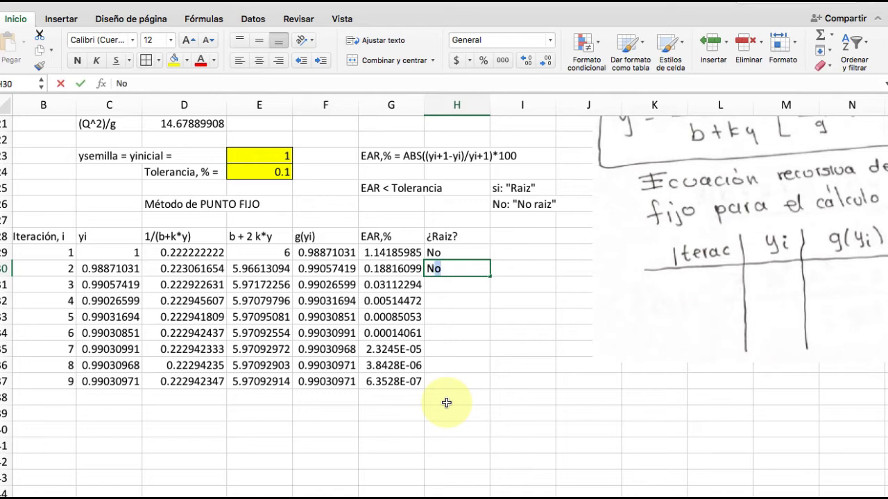
key(Return)
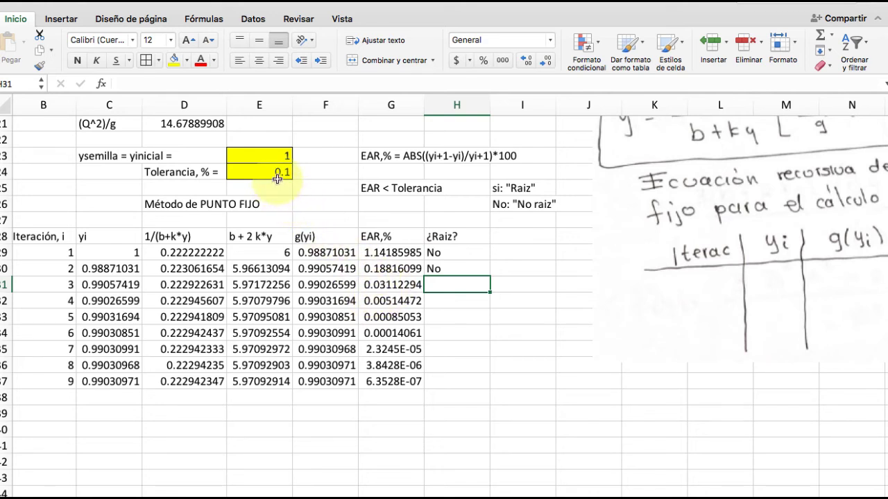
Step: Enter "Si, raíz" in the ¿Raiz? column for iteration 3, cell H31
text(S)
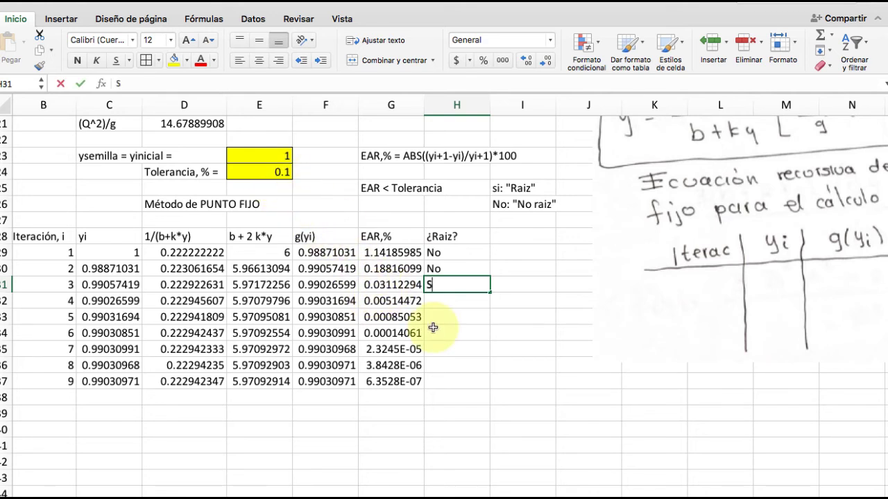
text(i, r)
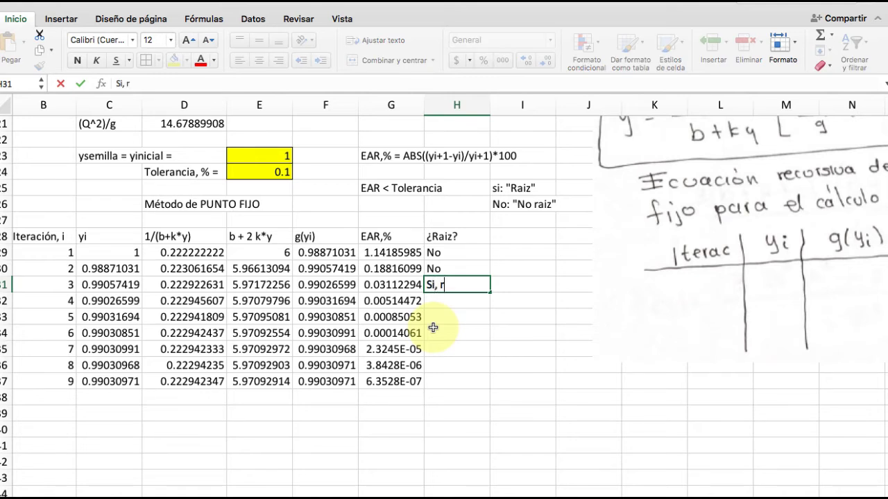
text(aíz)
key(Return)
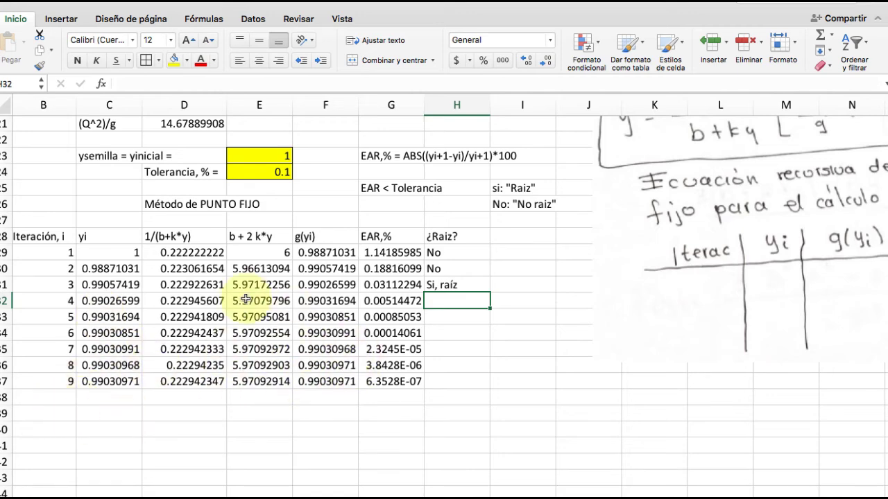
Step: Write the note "Práctica: ycrítico" in C40, below the Punto Fijo iteration table
scroll(249, 309, left, 1)
scroll(250, 309, down, 1)
scroll(246, 310, up, 1)
scroll(247, 310, left, 1)
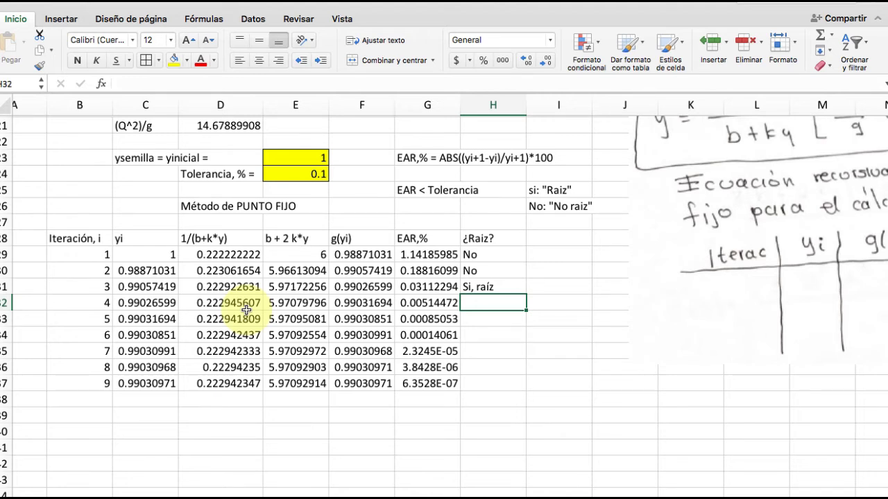
click(160, 428)
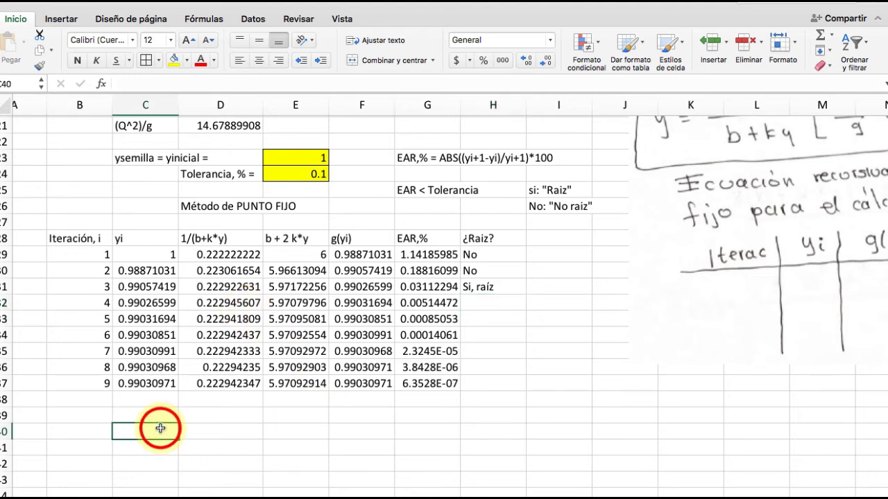
text(Prácti)
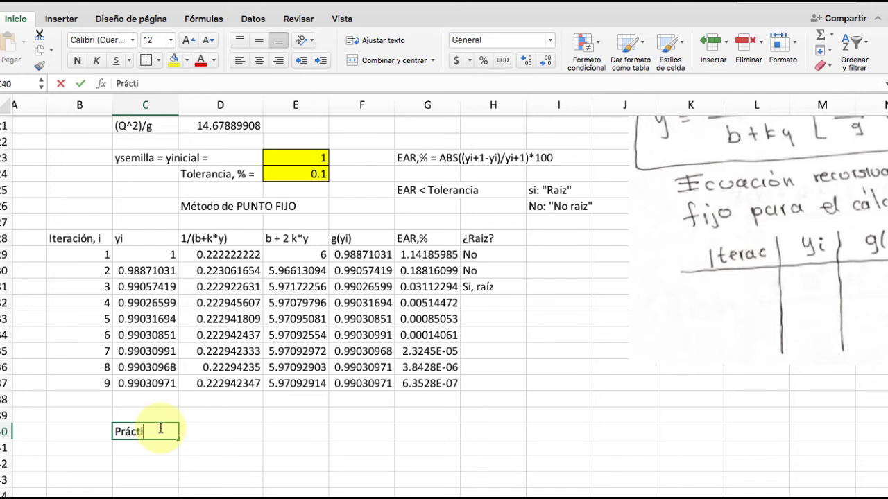
text(ca:)
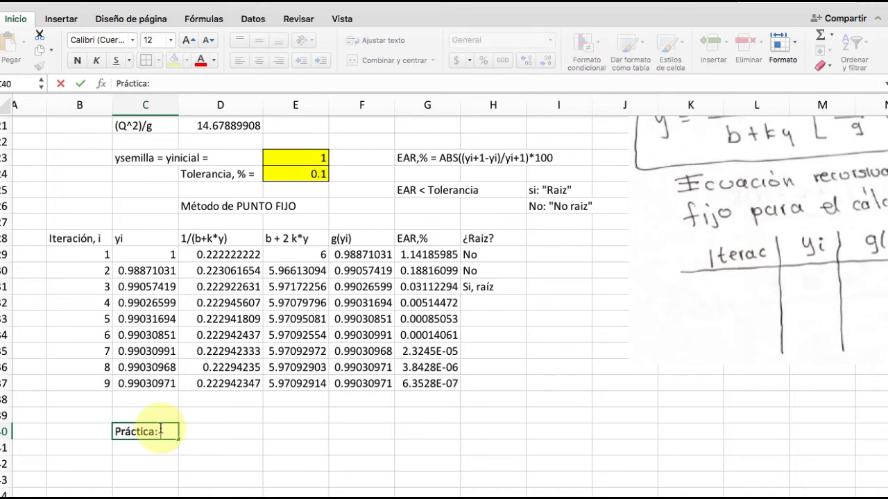
text( ycritio)
key(BackSpace)
key(BackSpace)
key(BackSpace)
key(BackSpace)
text(ítico)
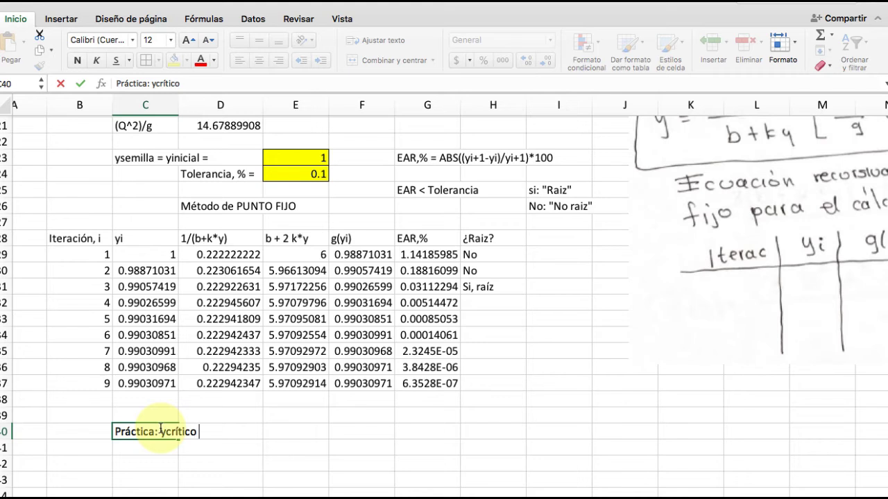
Step: Complete the note in C40 so it reads "Práctica: ycrítico, considerar dos decimales , aproximación al centímetro"
text(, consider)
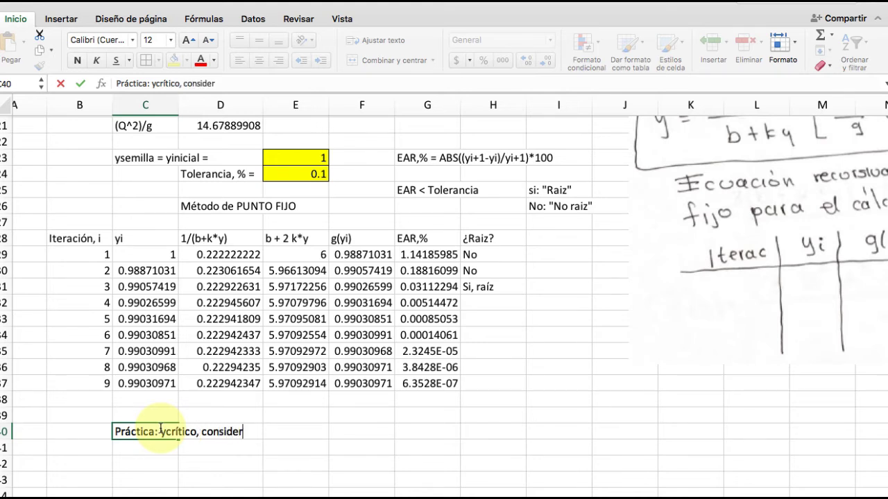
text(ar dos de)
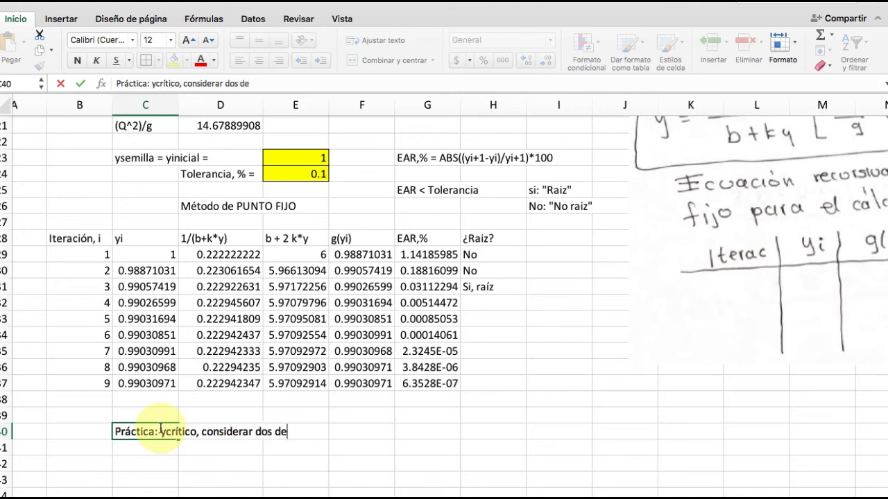
text(cimales )
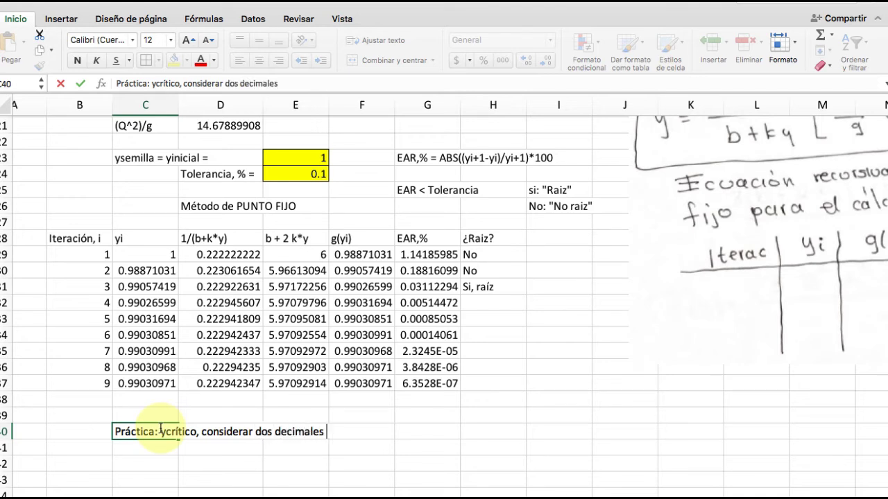
text(, aproximación a)
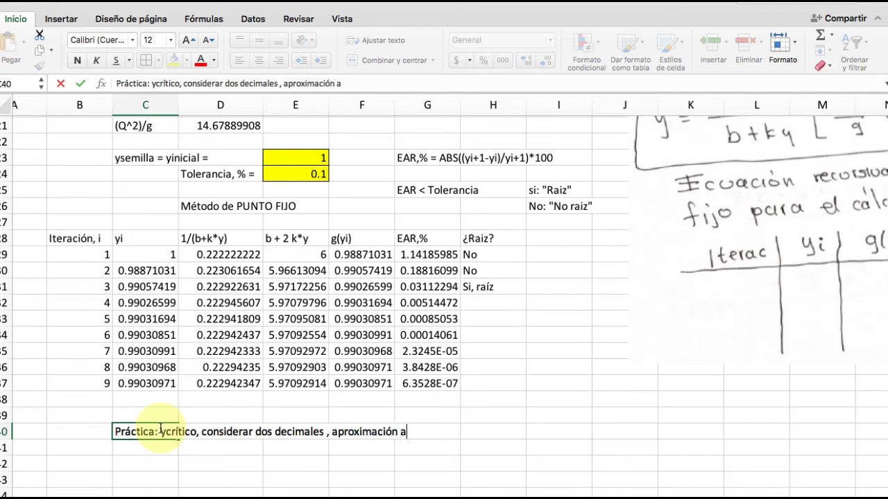
text(l centímetro)
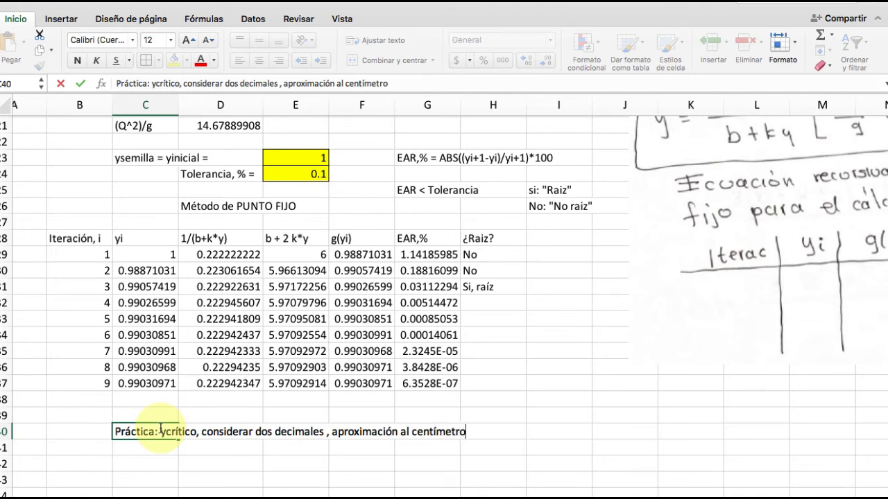
key(Return)
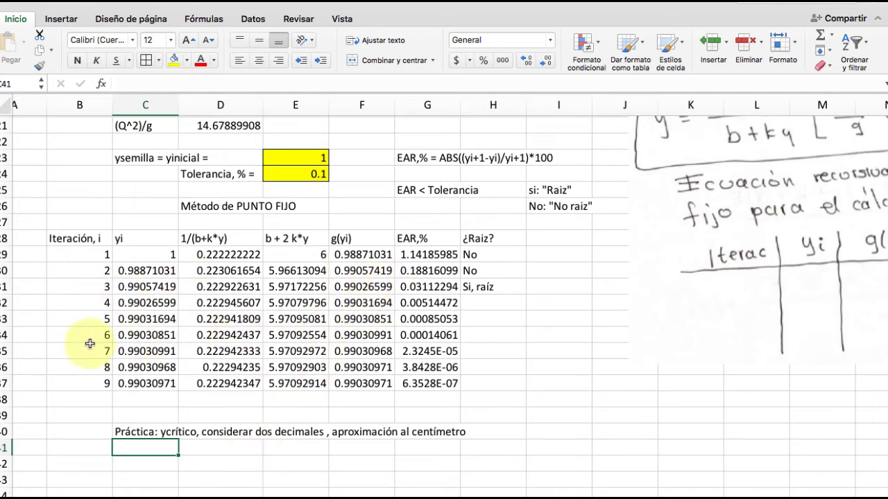
Step: Add the label "Raiz =" in D42 with the value "0.99 m" beside it in E42
scroll(361, 410, down, 4)
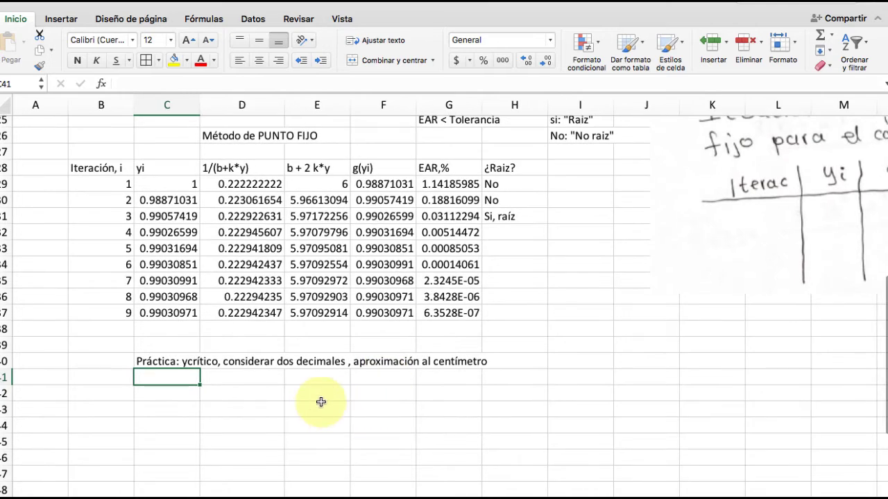
click(241, 393)
text(R)
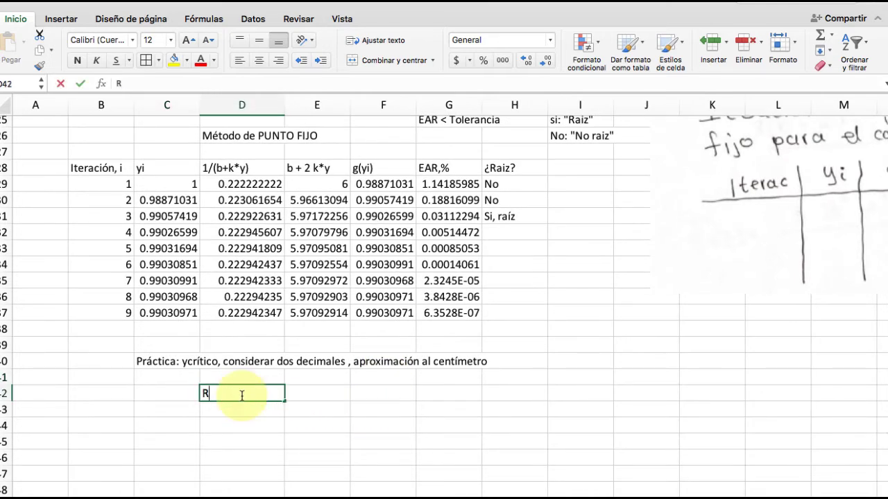
text(aiz)
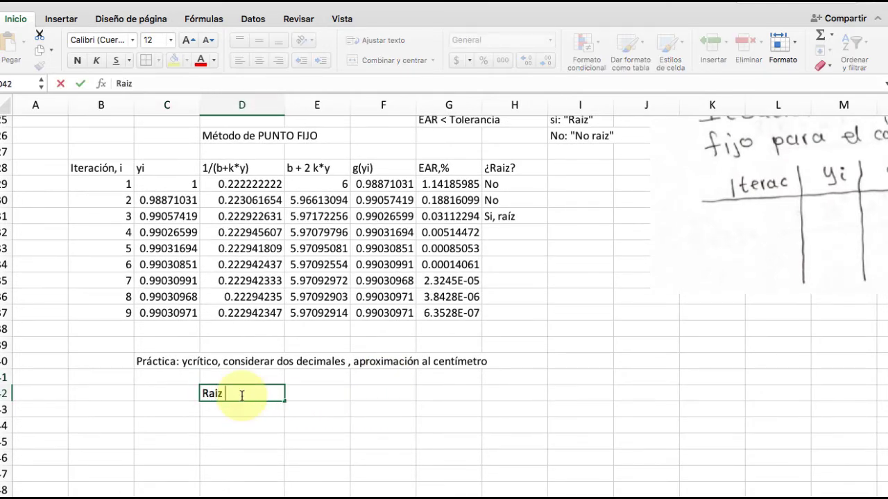
text( =)
key(Tab)
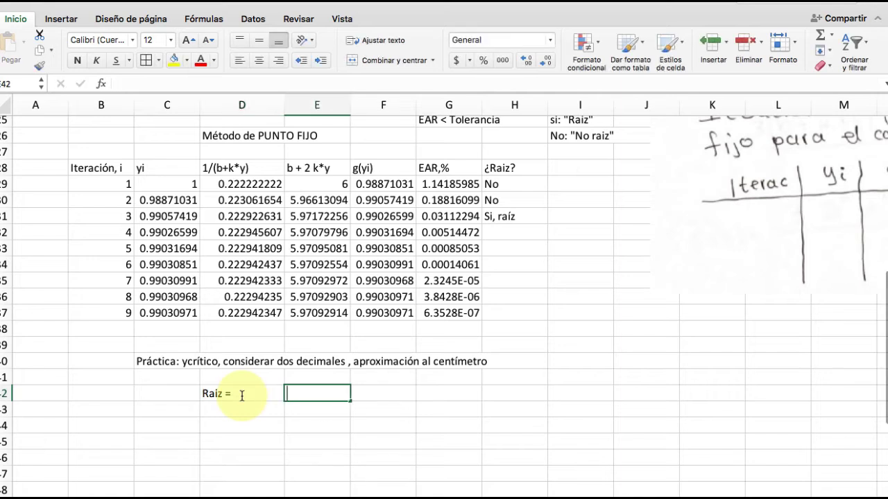
text(=)
key(BackSpace)
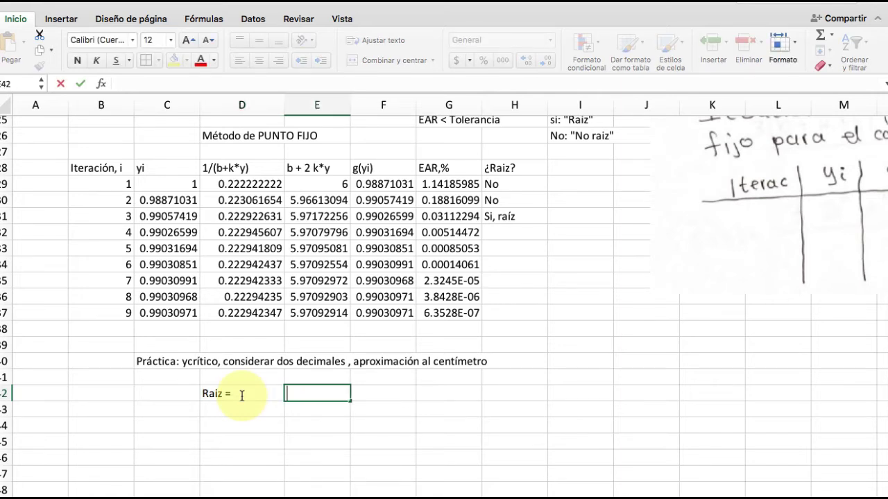
text(0.99 m)
key(Return)
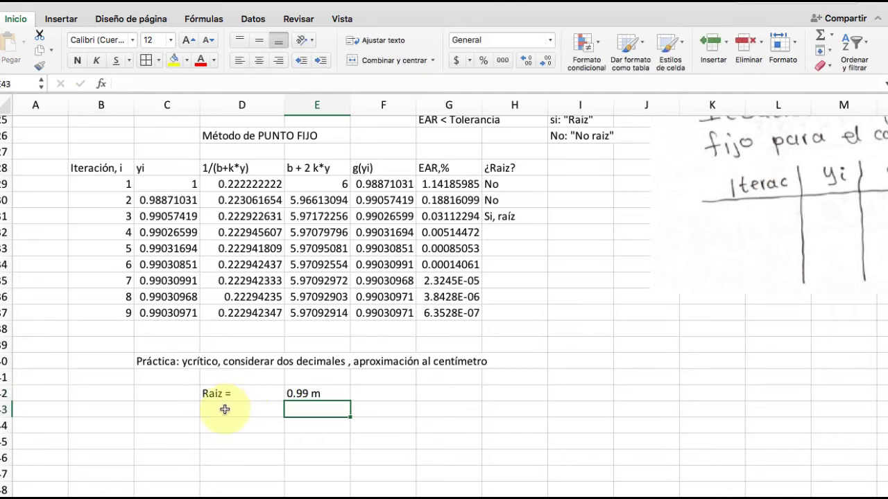
Step: Enter the text "Tirante crítico = yRaiz" in C44
click(225, 410)
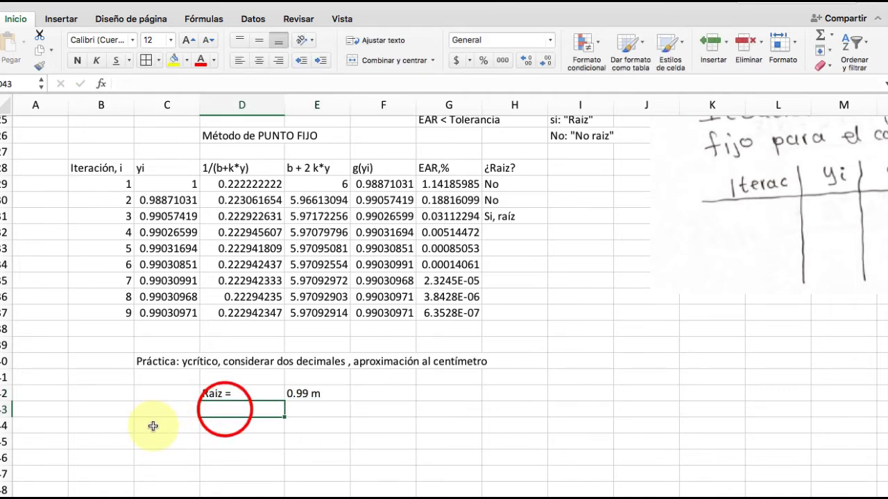
click(158, 425)
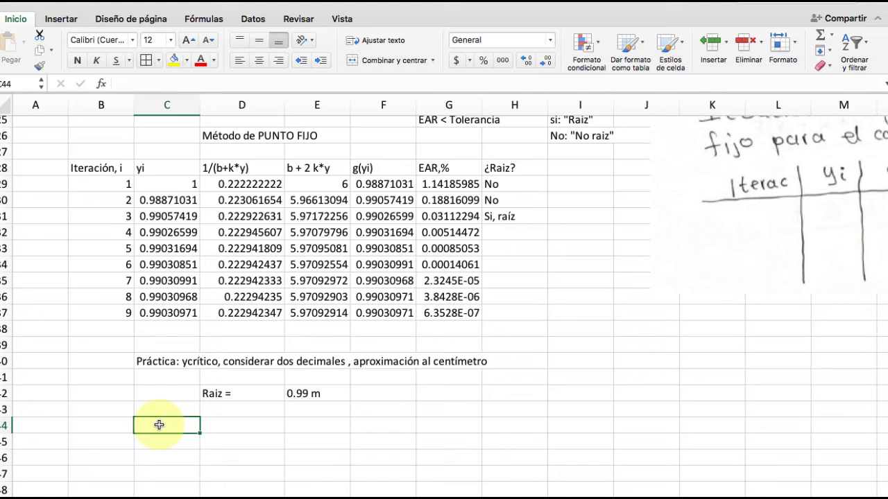
text(Tir)
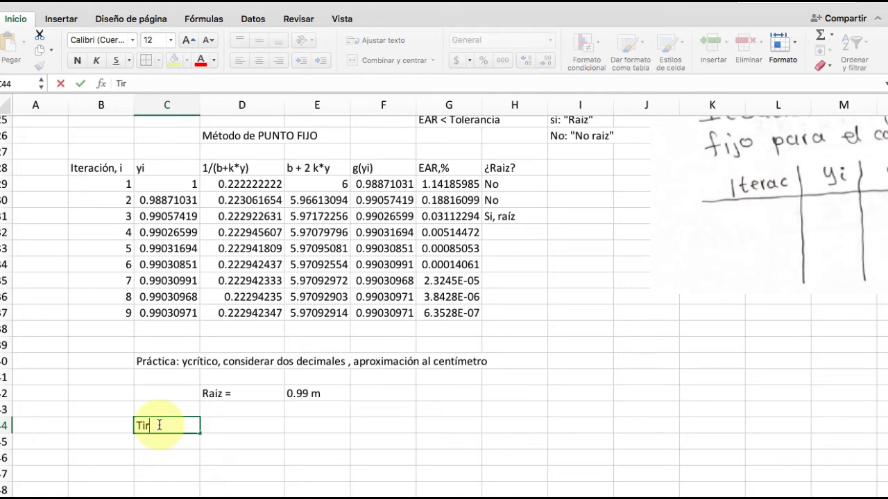
text(ante crítico =)
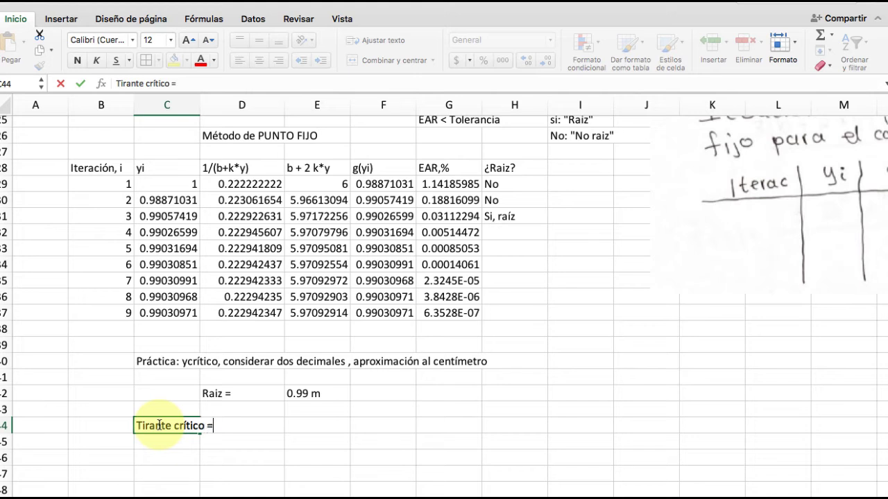
text( yRaiz)
key(Return)
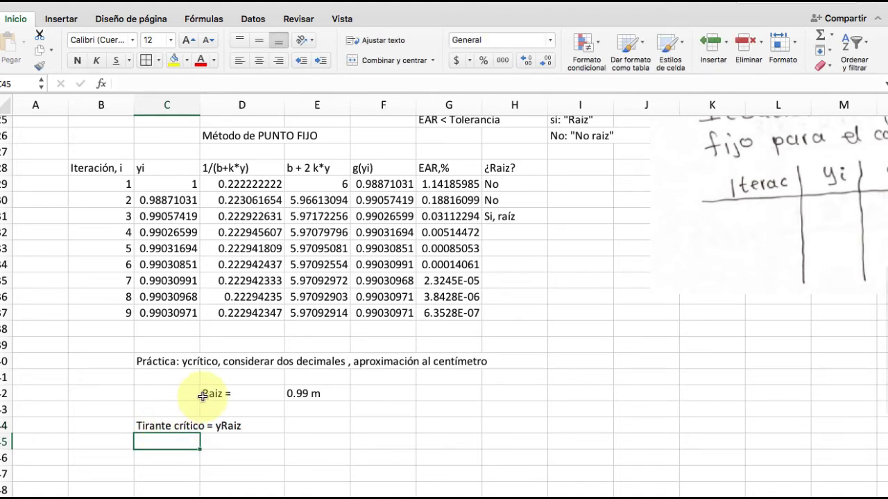
Step: Change the root label in D42 to "yRaiz ="
double_click(202, 396)
text(y)
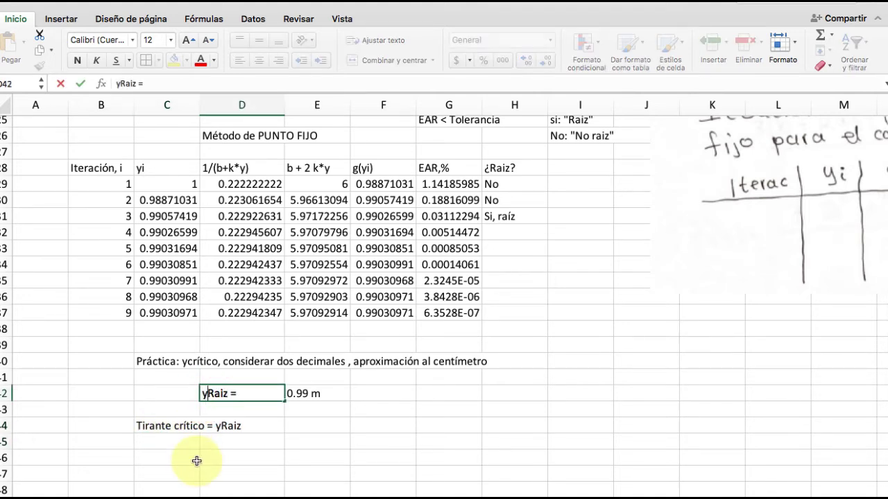
key(Return)
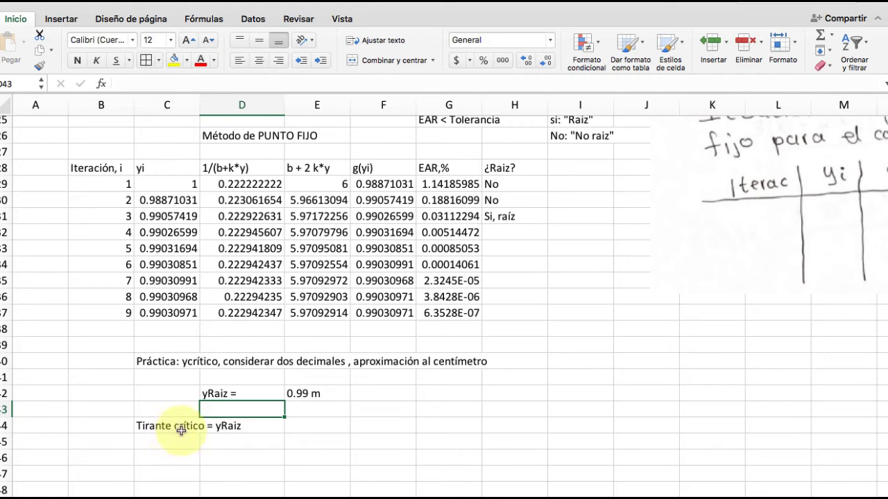
Step: Extend the critical depth text in C44 with "= 0.99" after yRaiz
double_click(244, 427)
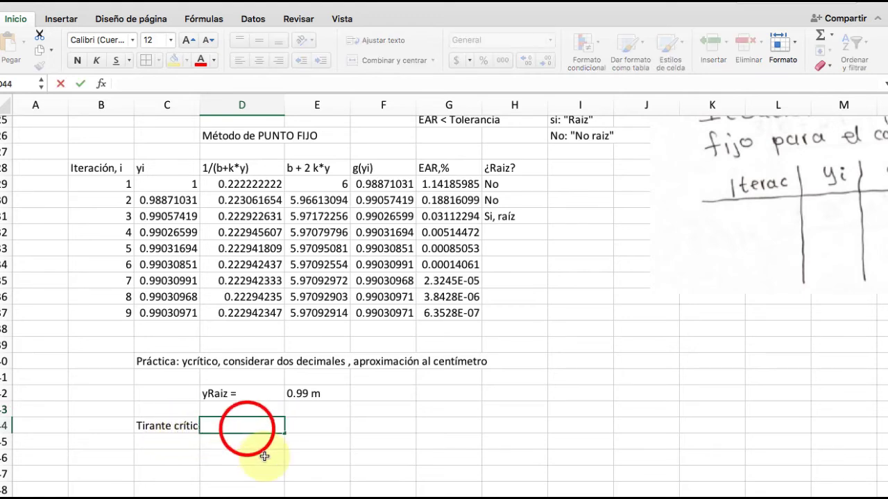
key(Escape)
double_click(165, 426)
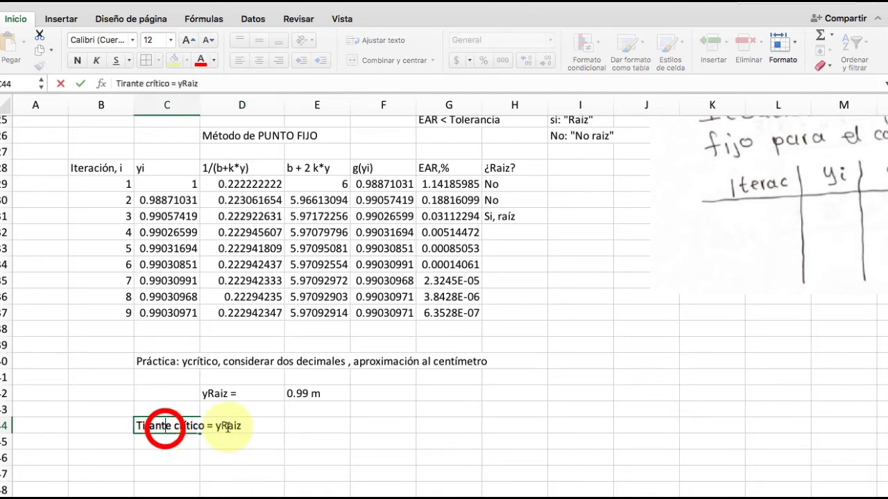
text(=)
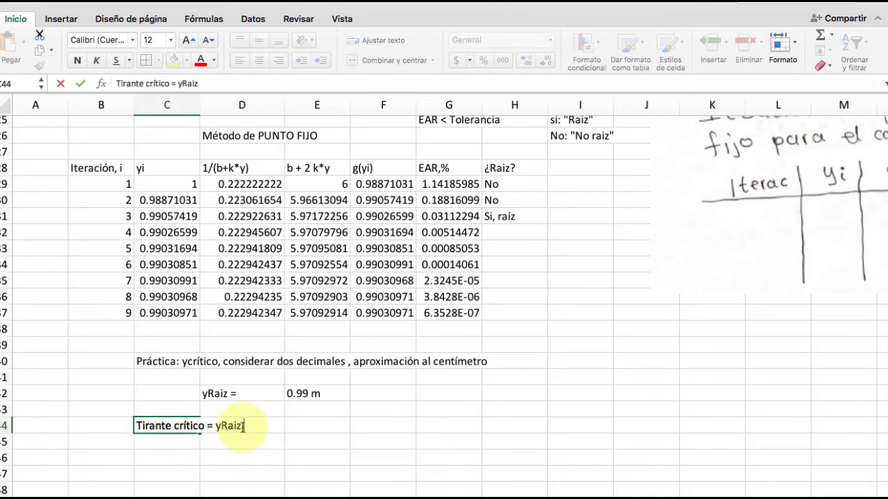
key(BackSpace)
key(BackSpace)
text(= 0.99)
key(Return)
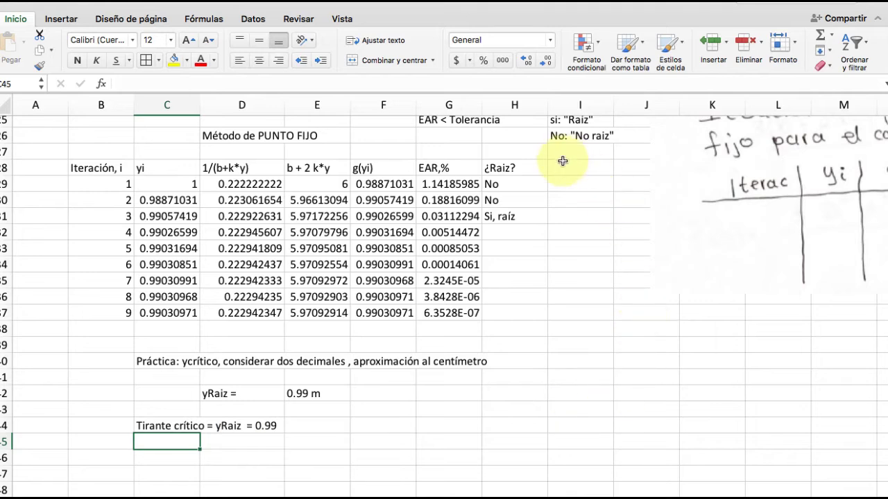
Step: Review the iteration table, checking the EAR,% formula in G29 and the tolerance in E24
scroll(568, 196, up, 2)
scroll(569, 195, right, 1)
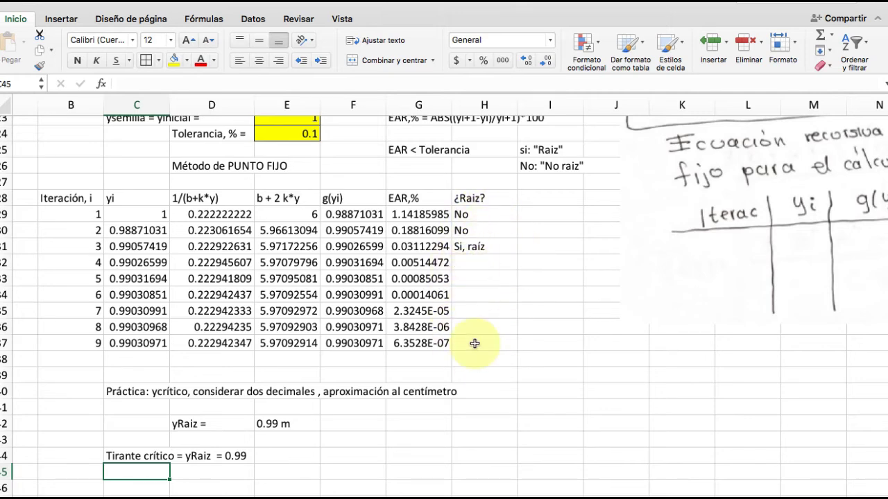
scroll(495, 304, up, 1)
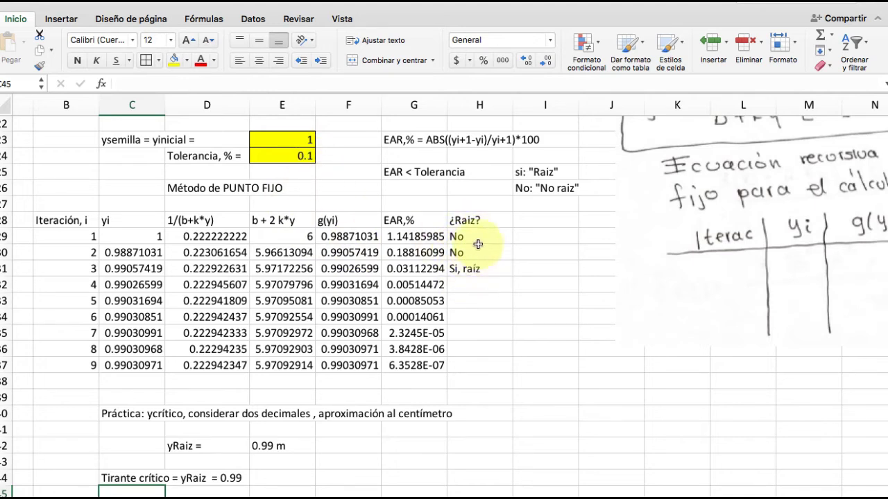
scroll(529, 292, up, 1)
scroll(529, 292, right, 1)
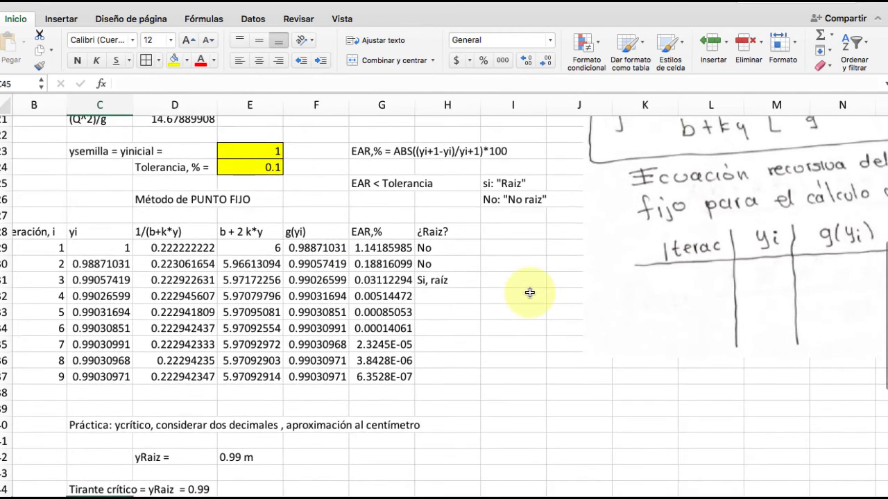
scroll(529, 293, left, 1)
scroll(529, 292, down, 1)
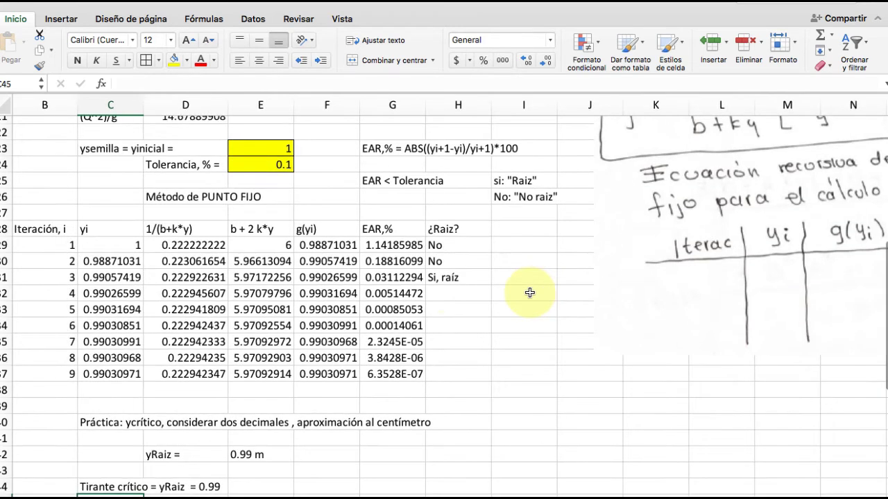
click(398, 245)
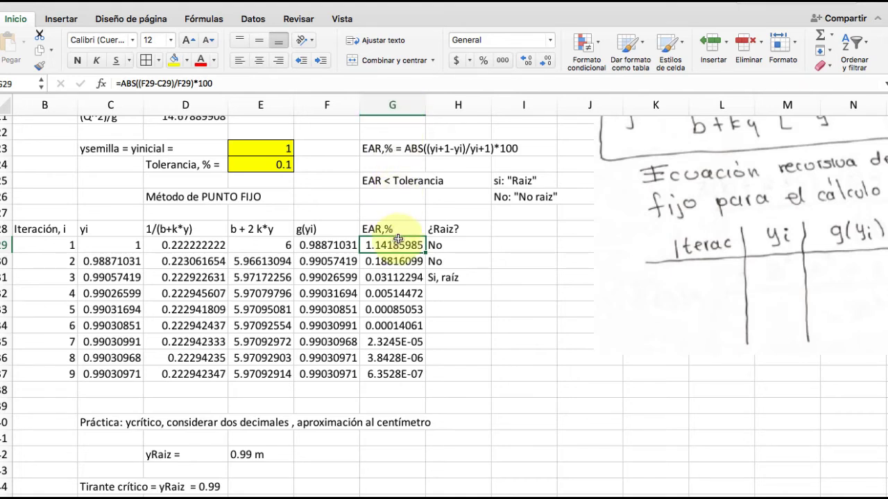
click(267, 161)
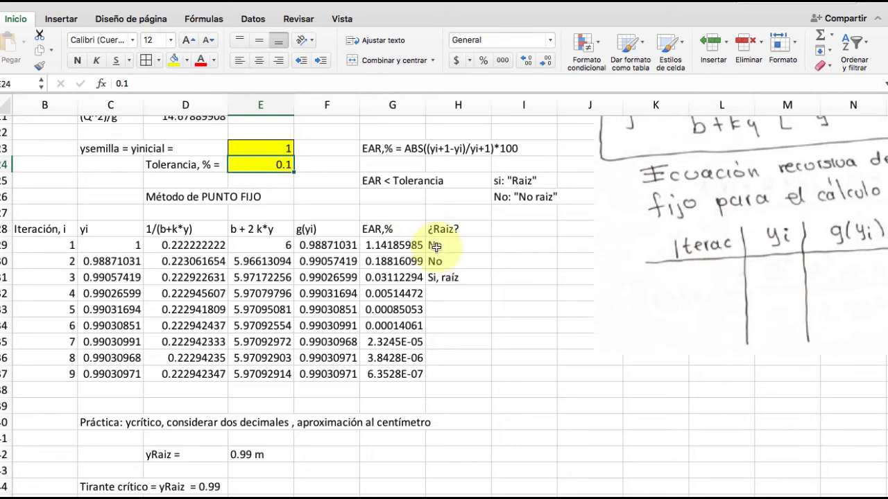
Step: Move the handwritten notes image about two columns to the right, away from the iteration table
scroll(434, 247, right, 3)
scroll(434, 247, down, 1)
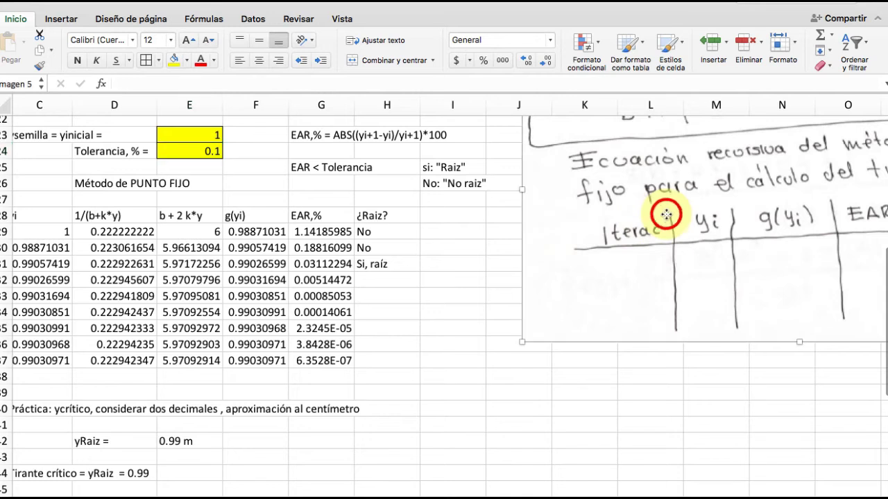
drag(666, 216, 788, 245)
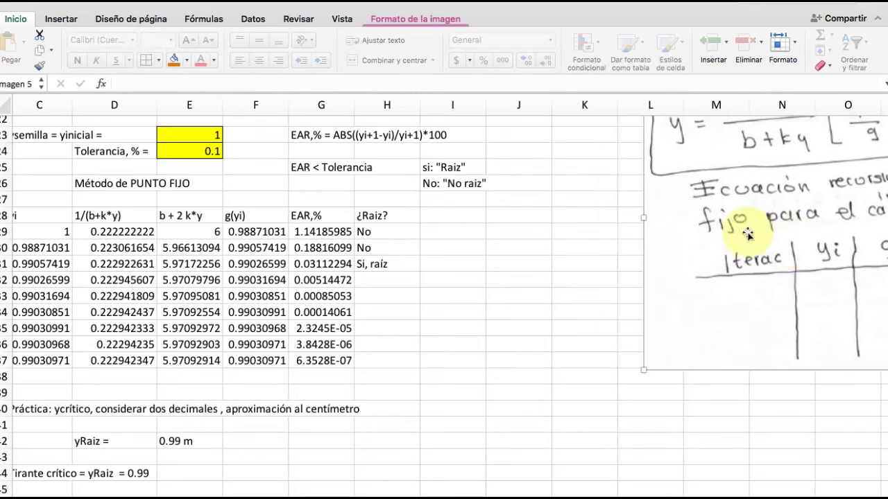
Step: Write the tolerance condition note "si G < $E$24" in J28, beside the iteration table
click(518, 216)
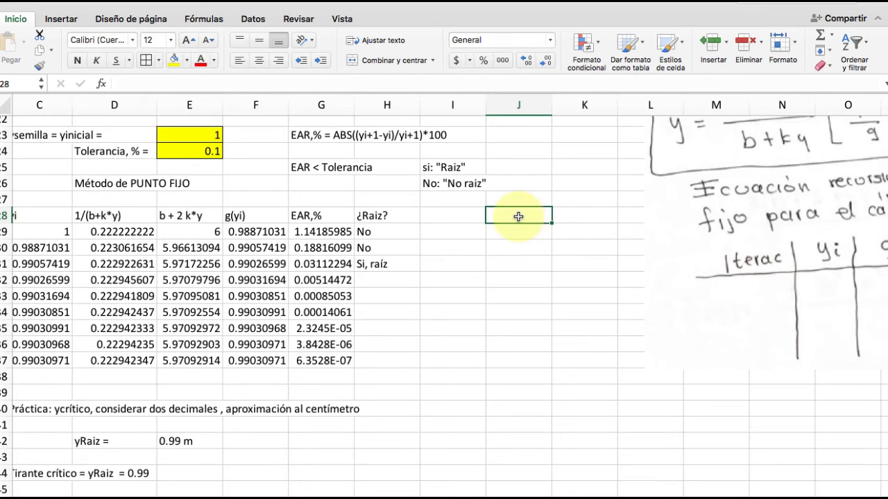
text(si)
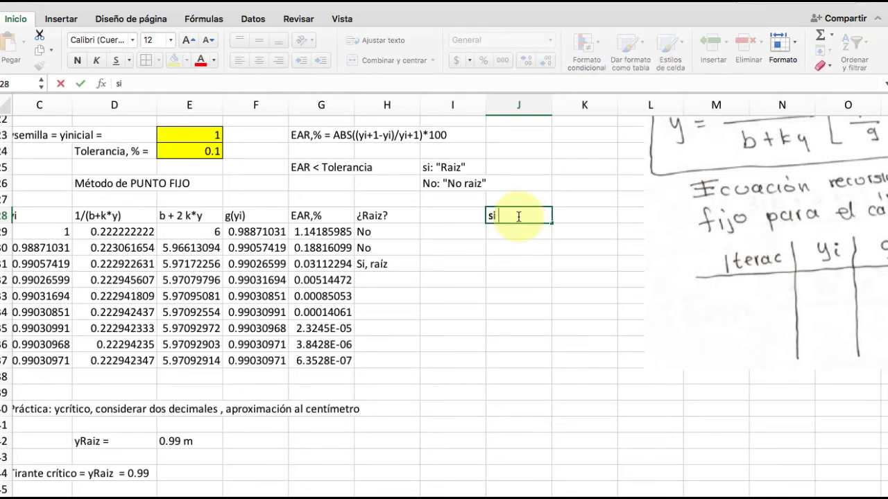
text( g)
key(BackSpace)
text(G <)
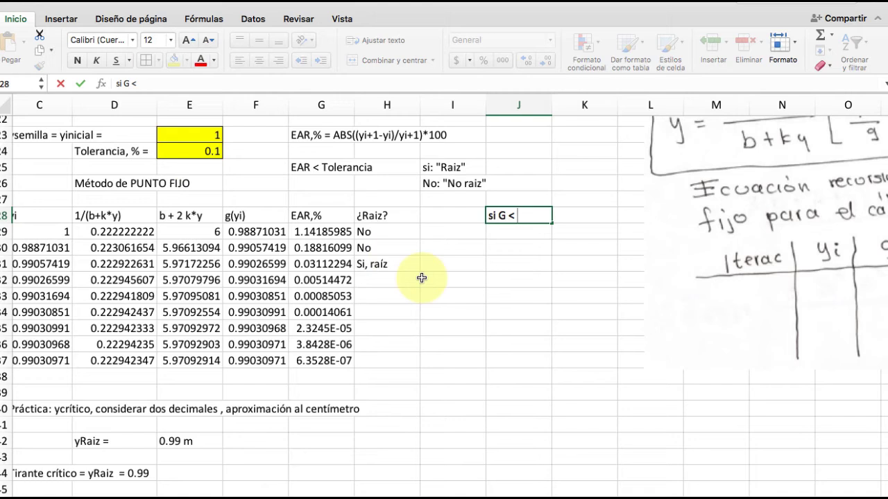
text($E$24)
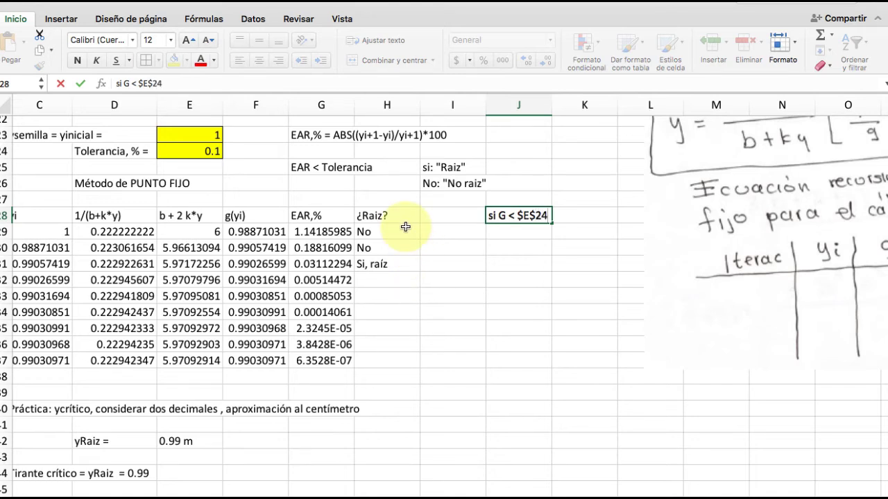
key(Return)
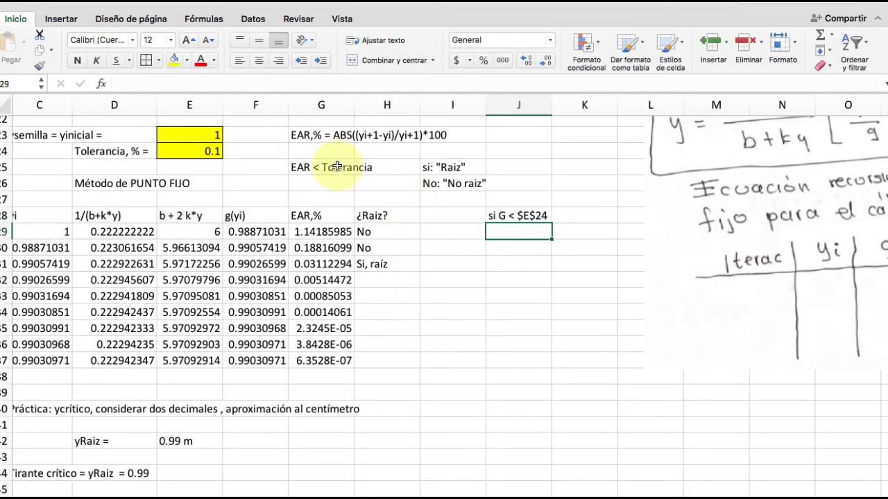
Step: Enclose the condition in J28 in parentheses as "si ( G < $E$24)" and widen column J to fit it
double_click(494, 216)
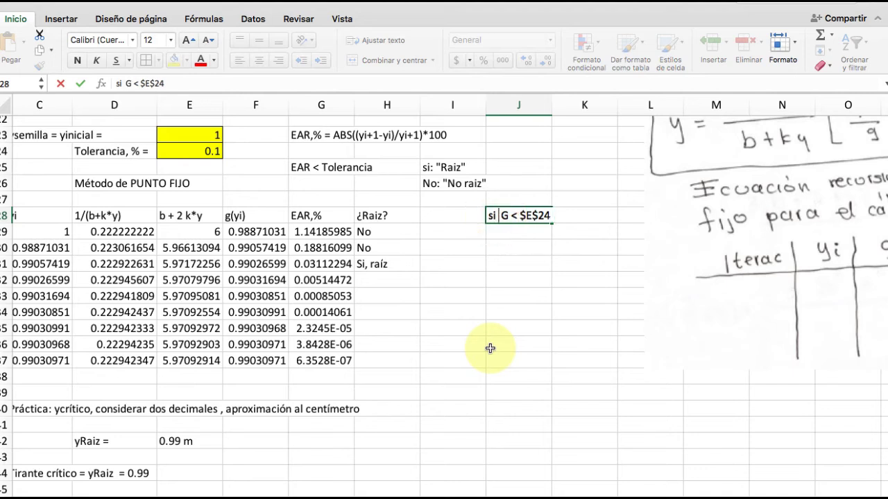
text(()
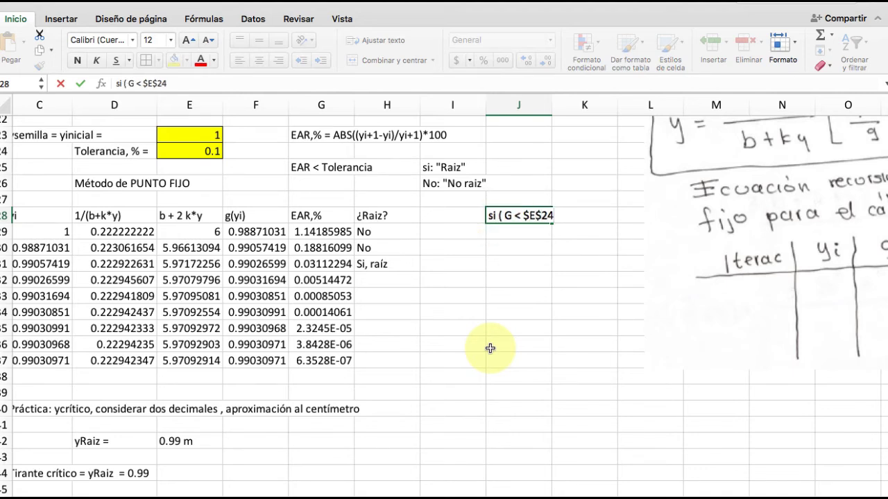
text())
key(Return)
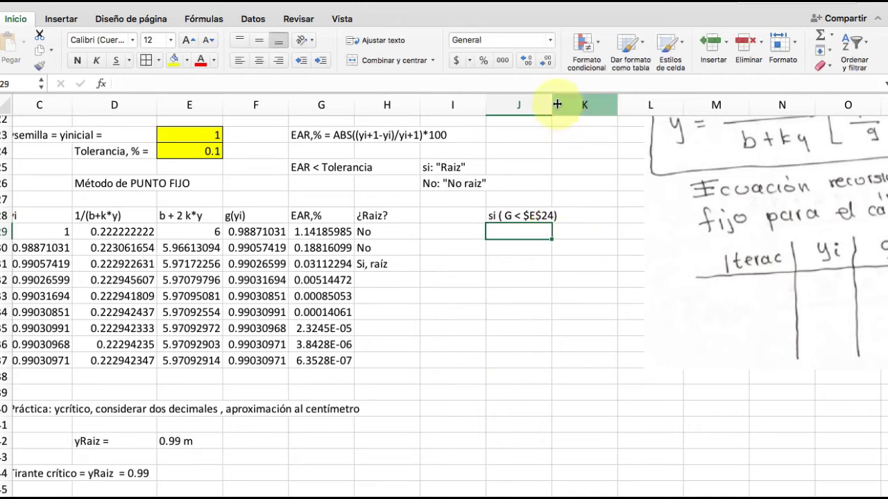
drag(552, 104, 568, 105)
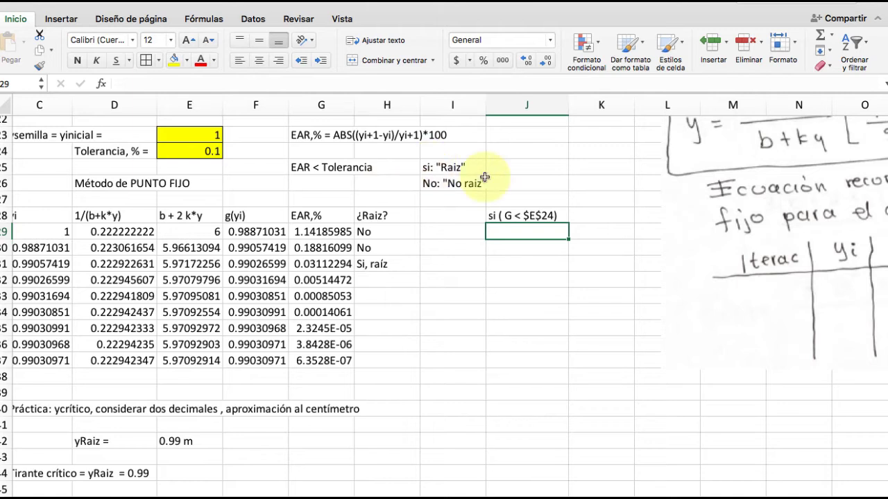
Step: Note the true-case result in K28 as si: " Raiz"
click(583, 217)
text(Si)
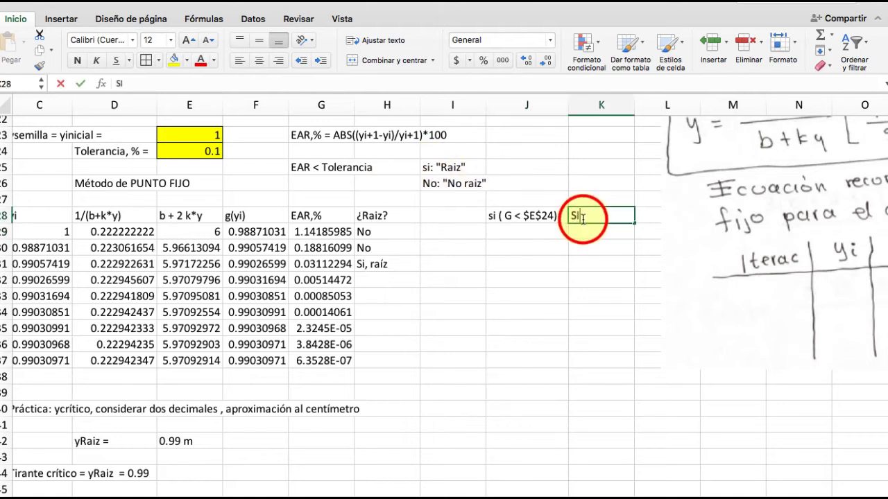
key(BackSpace)
key(BackSpace)
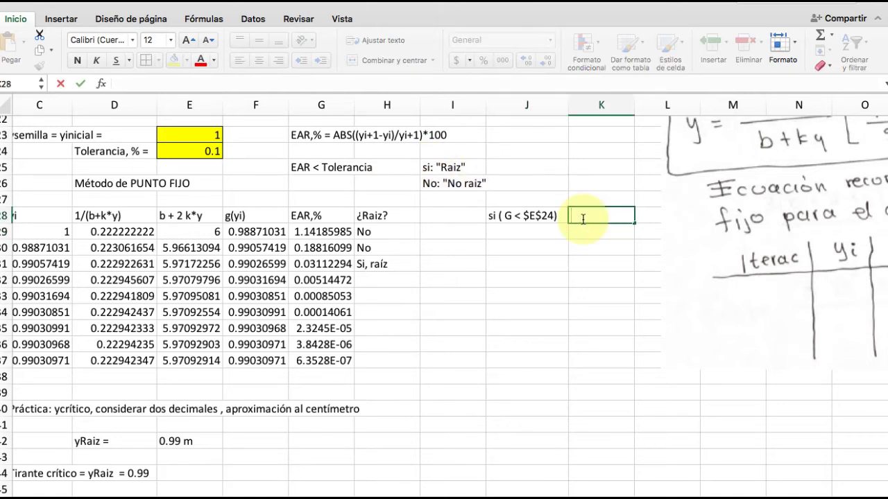
text(si: " Raiz)
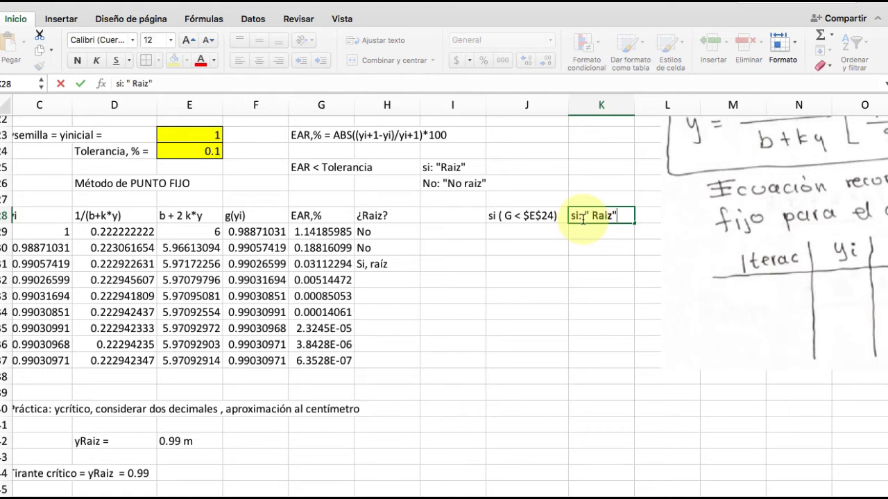
key(Return)
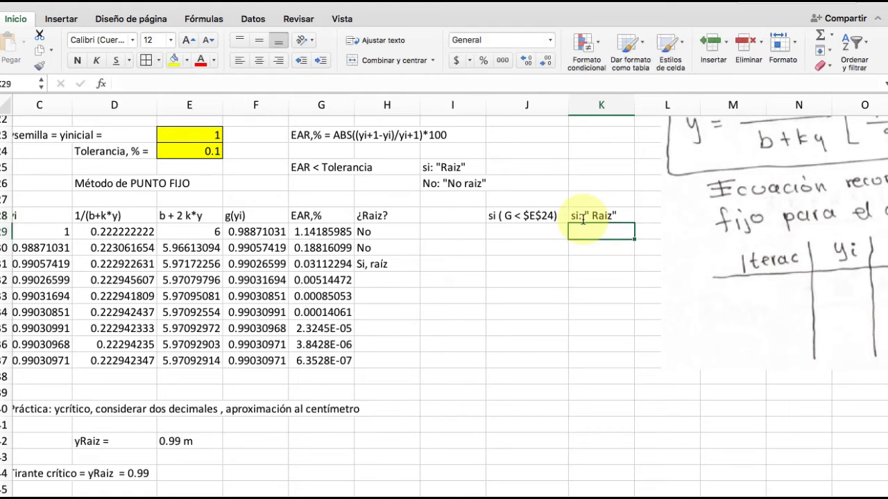
Step: Note the false-case result in K29 as no: "No raiz", with a closing quotation mark
text(no)
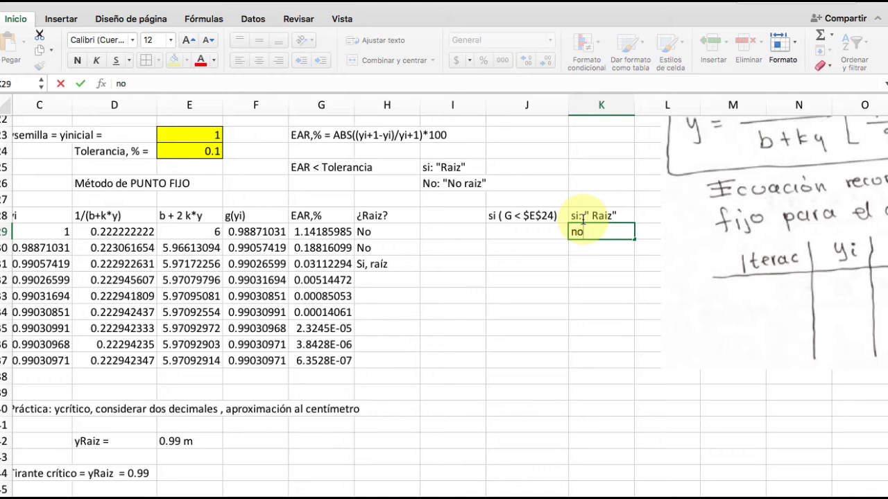
text(: "No raiz))
key(Return)
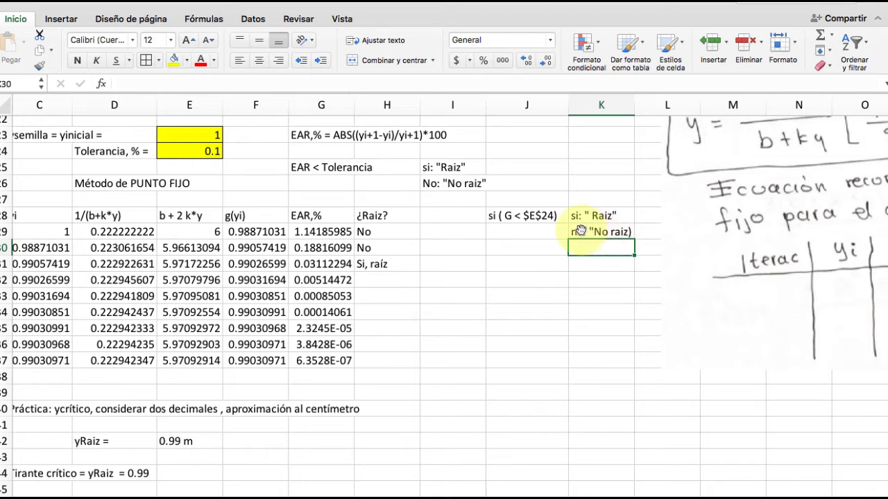
double_click(579, 231)
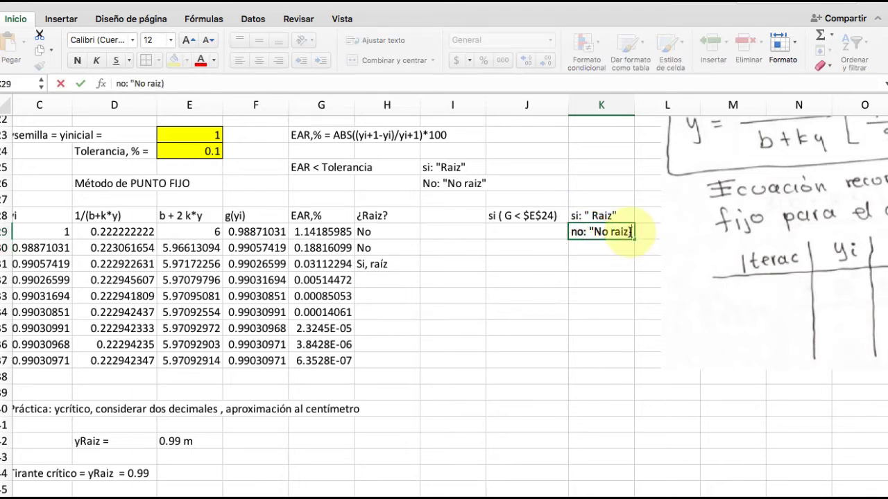
key(BackSpace)
text(")
key(Return)
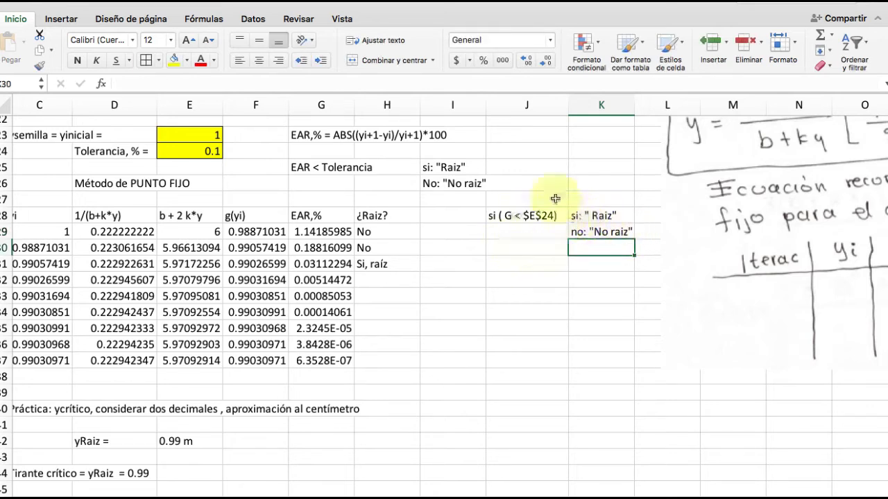
Step: Replace the entry in H29 with an SI formula whose logical test is g29<$e$24
click(375, 233)
text(=)
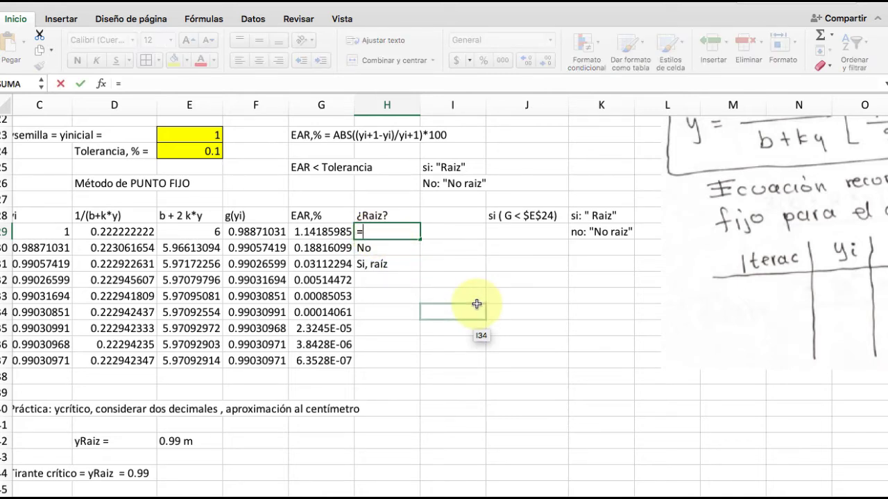
text(si)
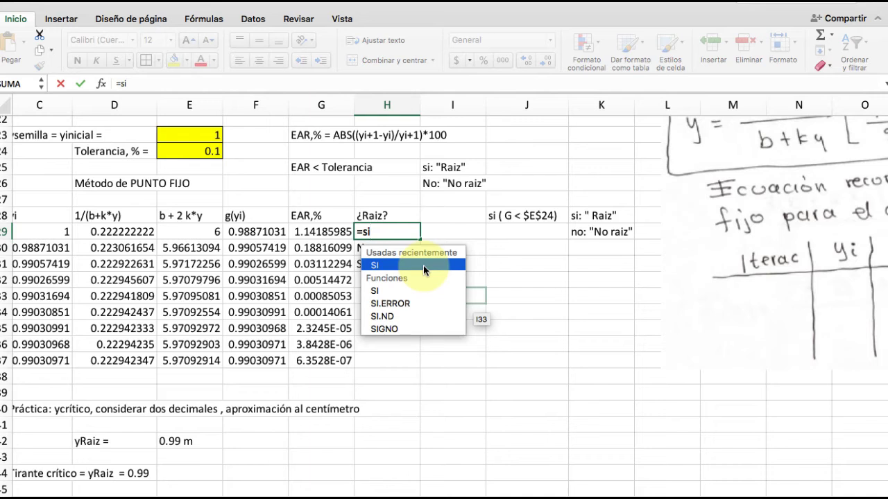
text(()
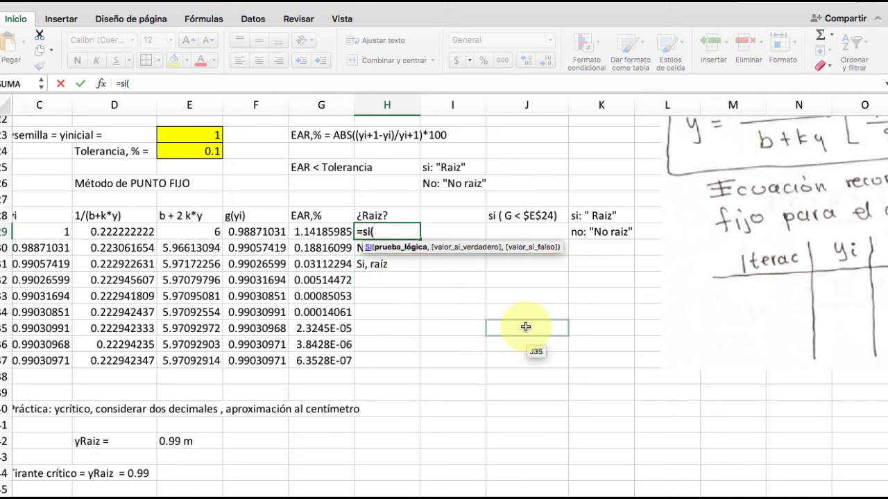
text(g)
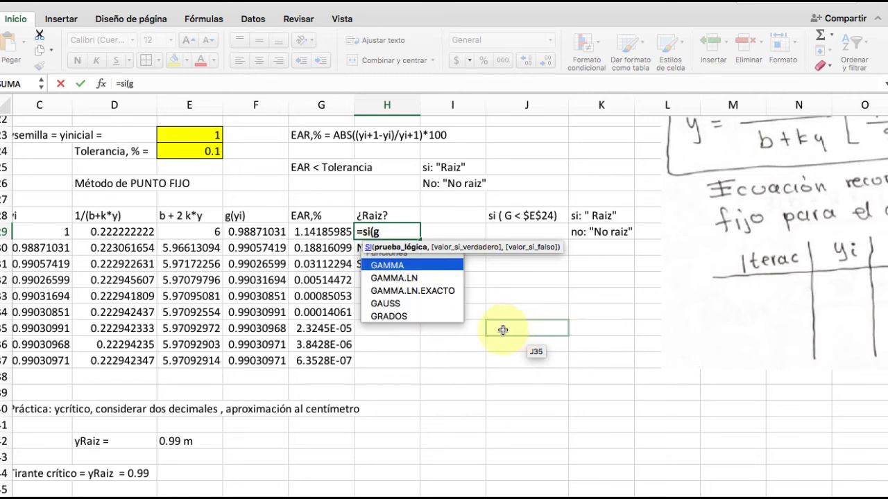
text(2)
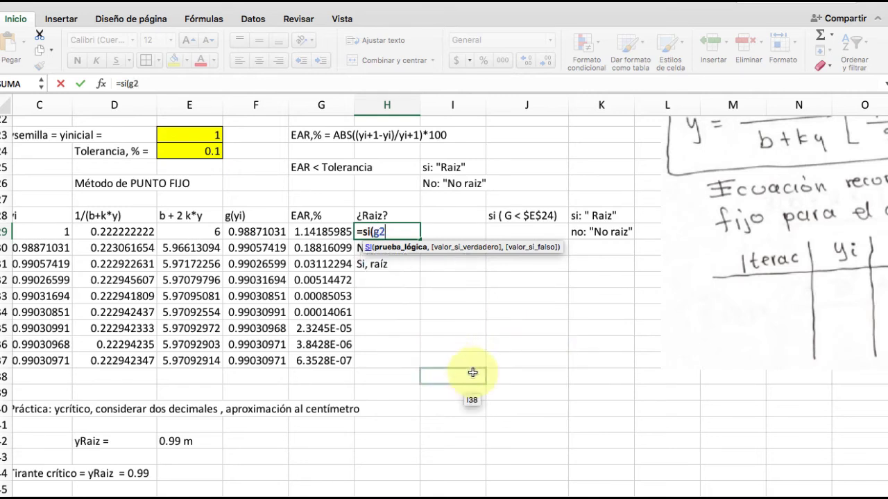
text(9)
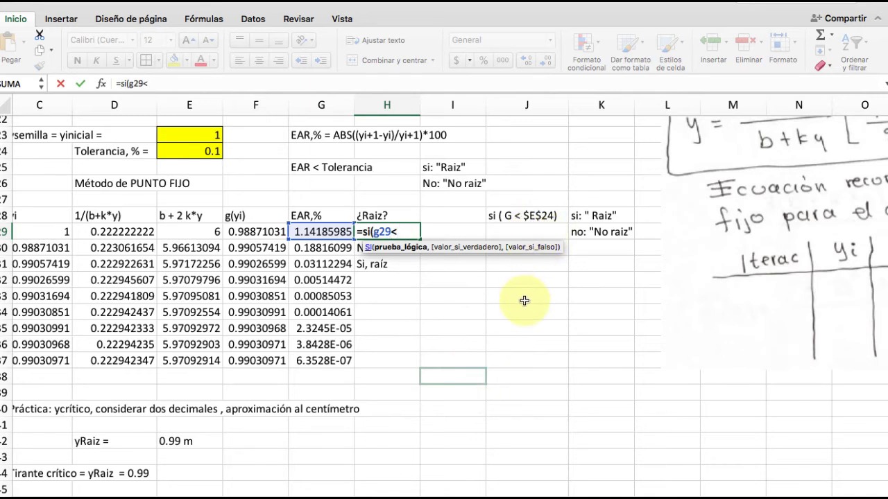
text(<$e$24)
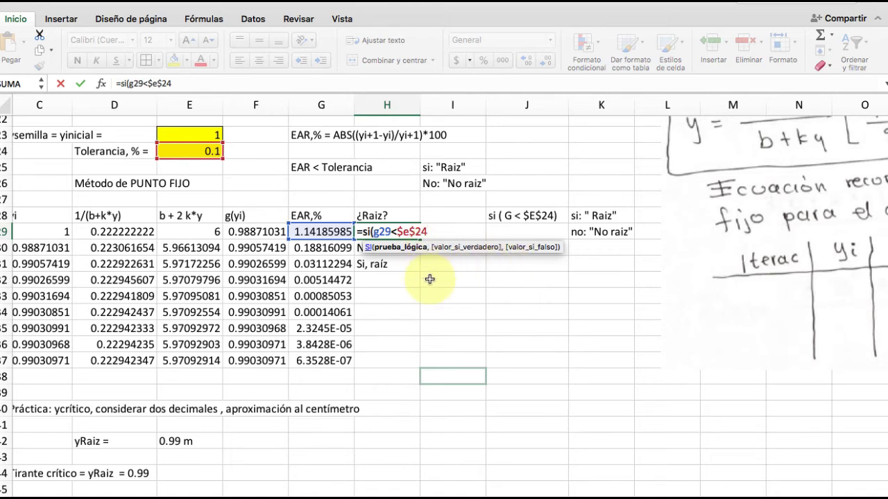
text(,)
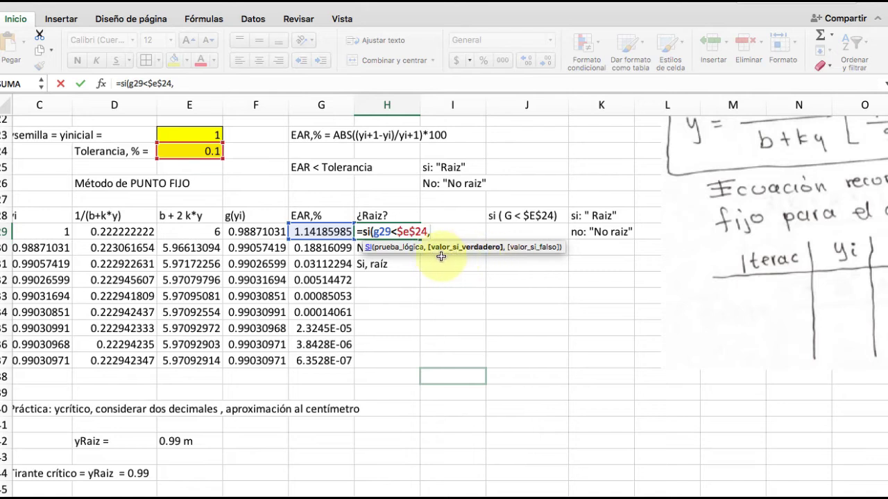
click(605, 223)
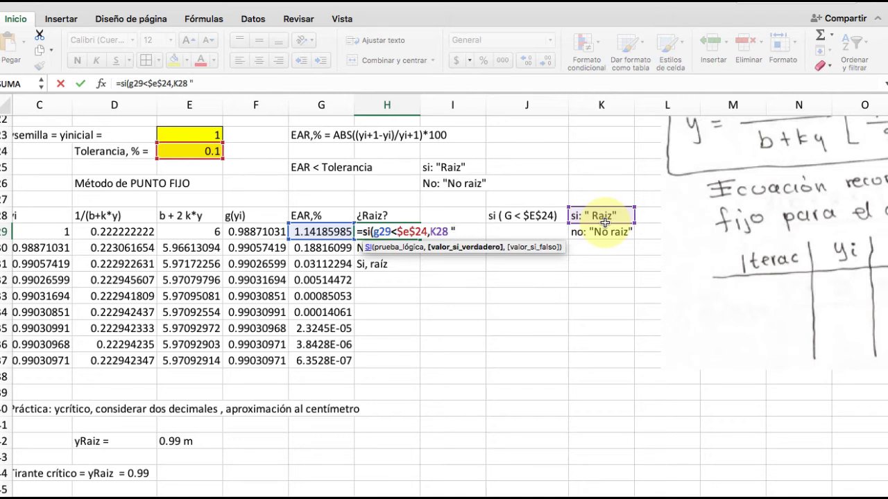
key(BackSpace)
key(BackSpace)
key(BackSpace)
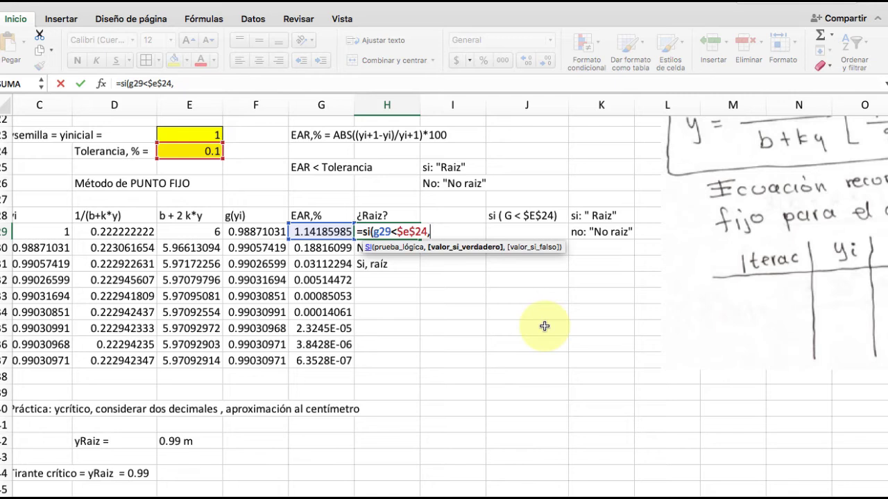
text(Raiz)
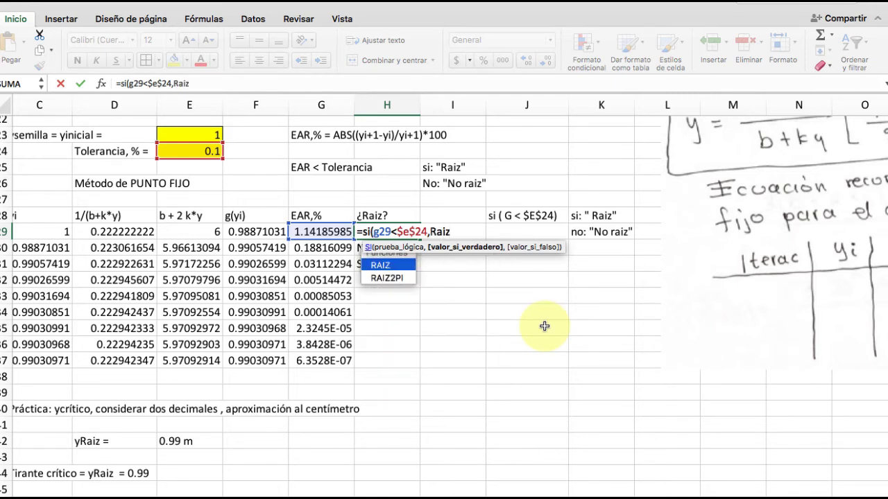
key(BackSpace)
key(BackSpace)
key(BackSpace)
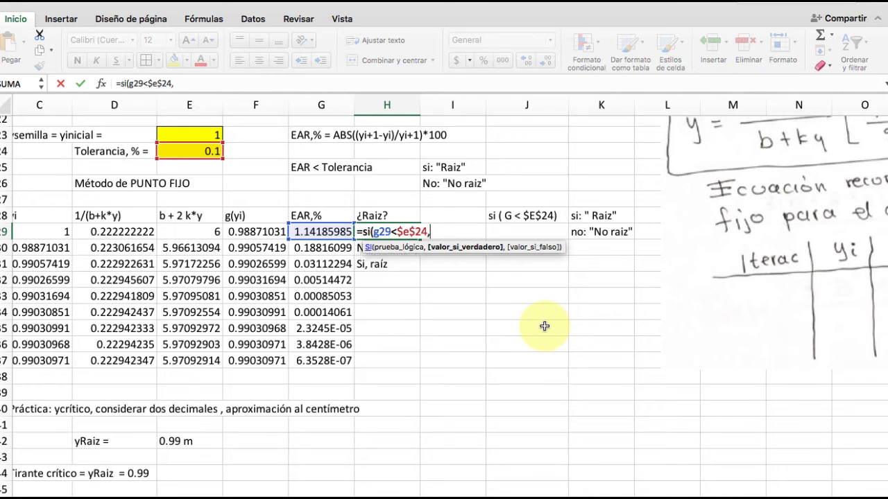
Step: Complete the SI formula in H29 with "Raiz" as the true value and "No raiz" as the false value
text("Raiz",)
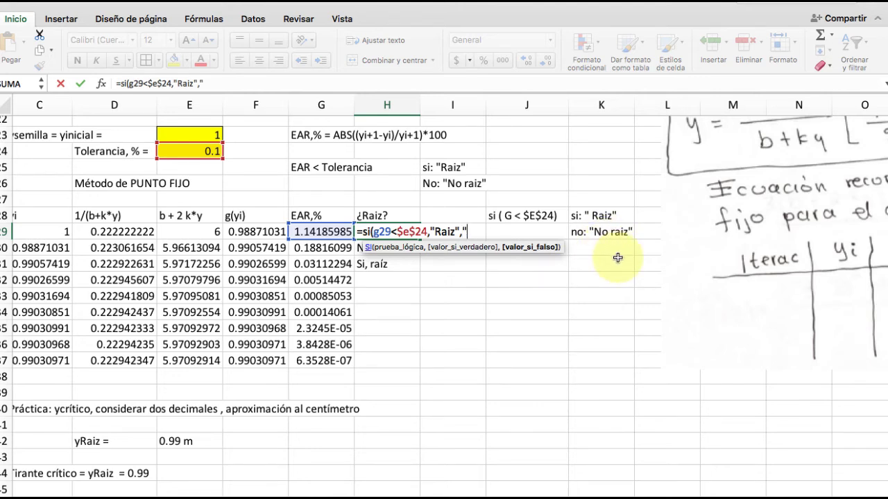
text(No raiz")
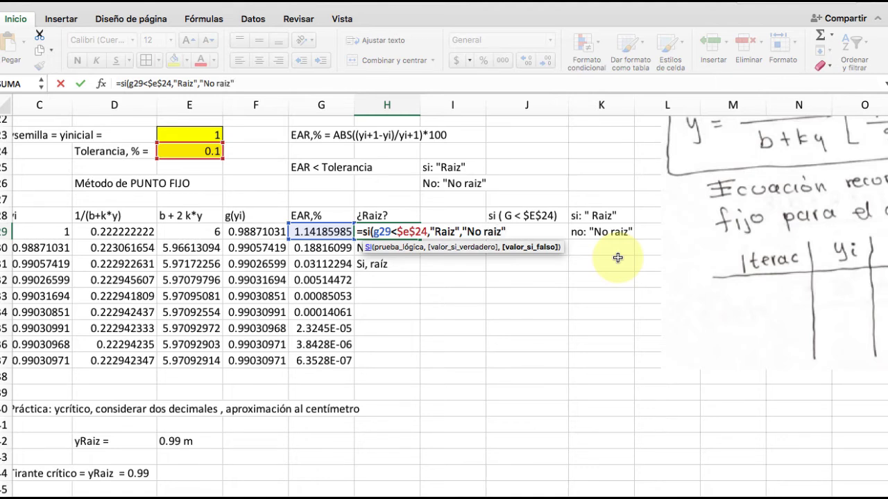
text())
key(Return)
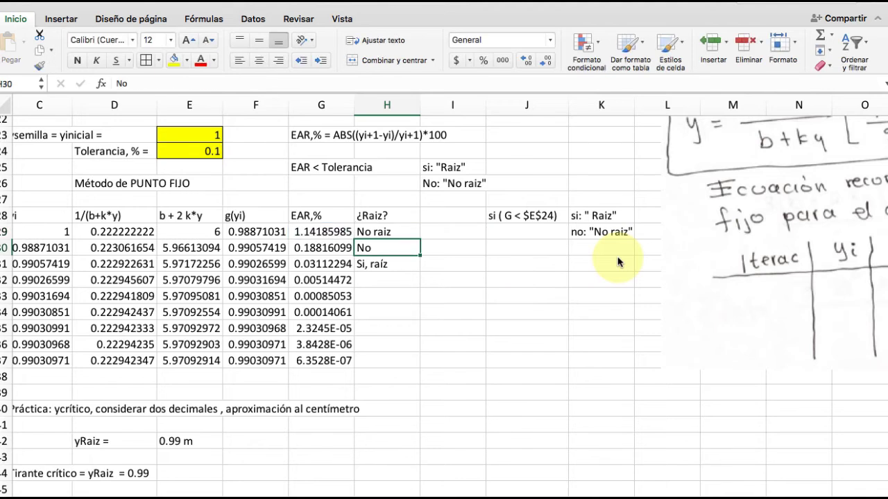
Step: Fill the root-check formula from H29 down through H37
click(403, 232)
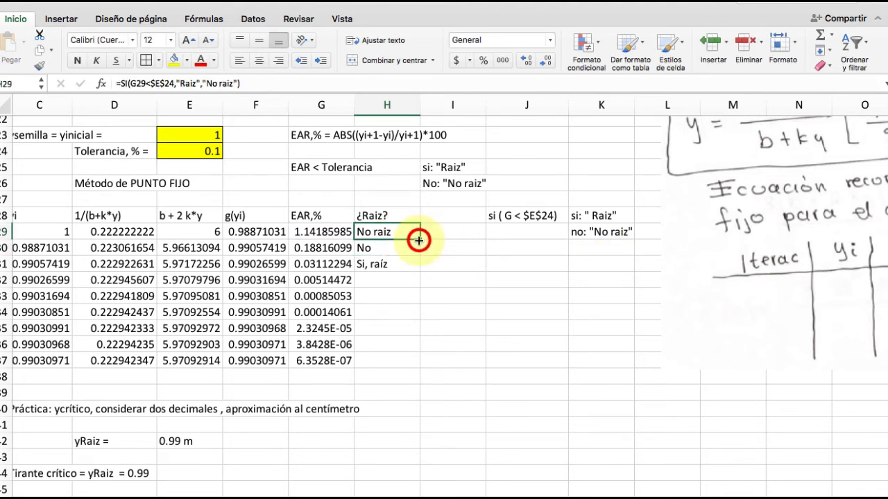
drag(419, 239, 409, 361)
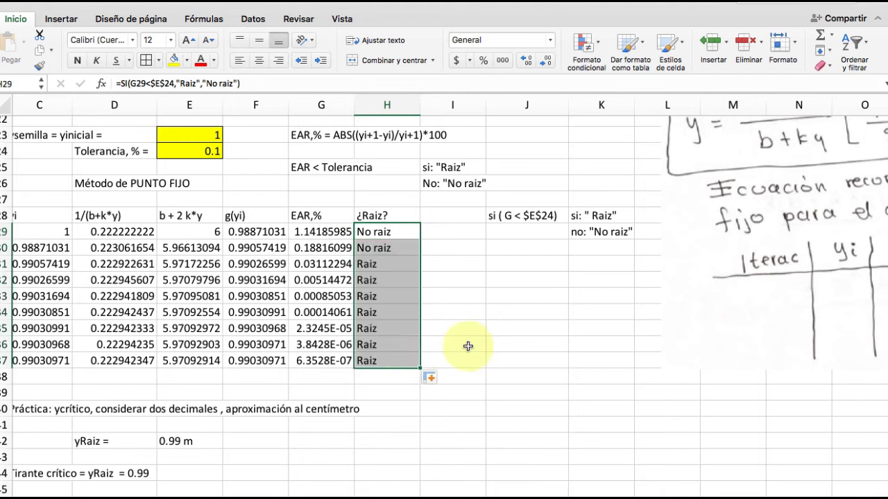
click(527, 326)
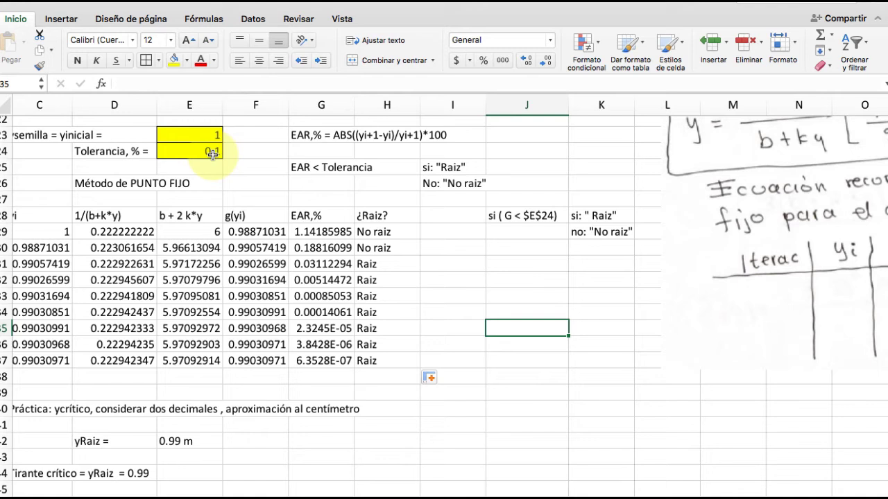
Step: Review the SI root-check formula in H29 and the cells it compares for the first iteration
click(380, 234)
double_click(382, 233)
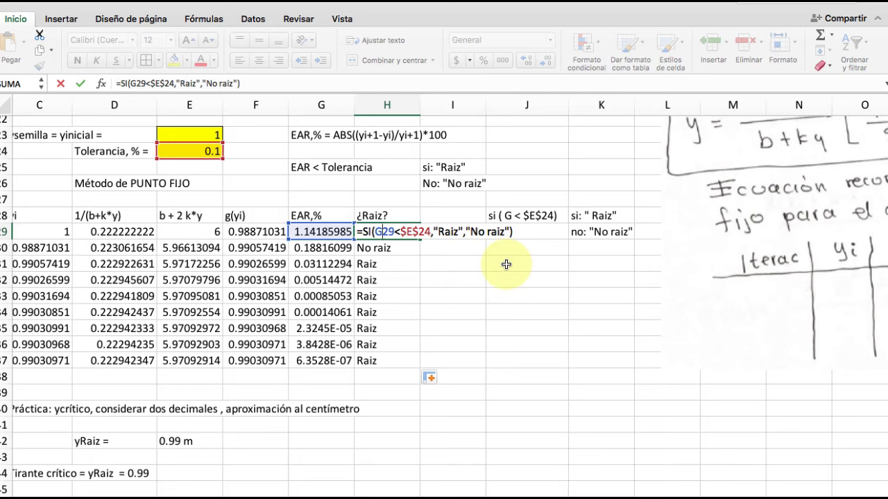
key(Return)
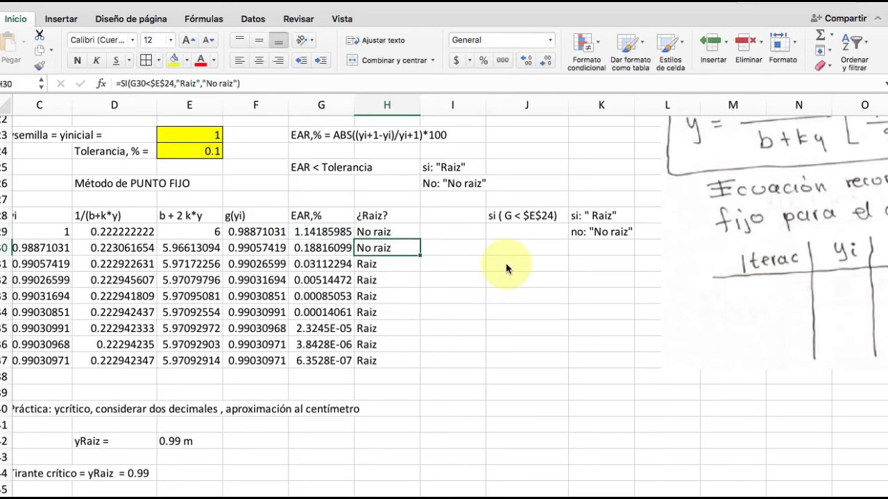
scroll(315, 307, left, 2)
scroll(316, 307, down, 1)
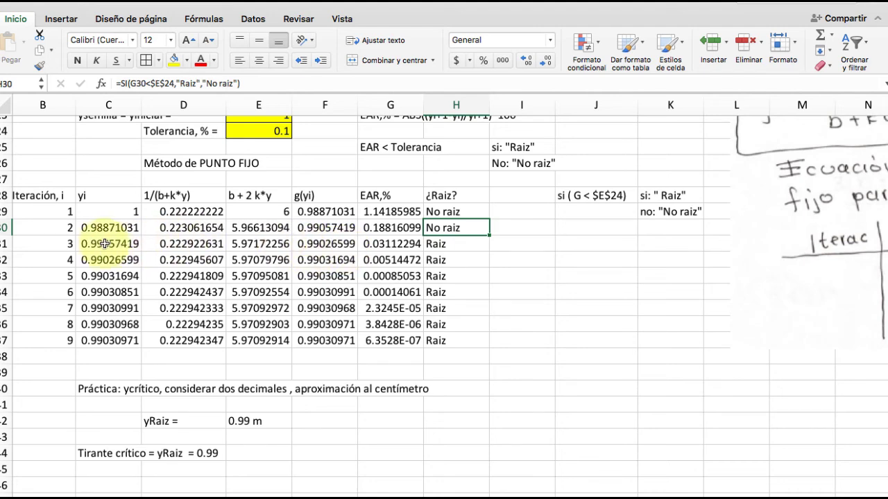
Step: Test the fixed-point iteration with the initial y value in E23 set to 0
scroll(236, 263, up, 3)
scroll(235, 264, left, 1)
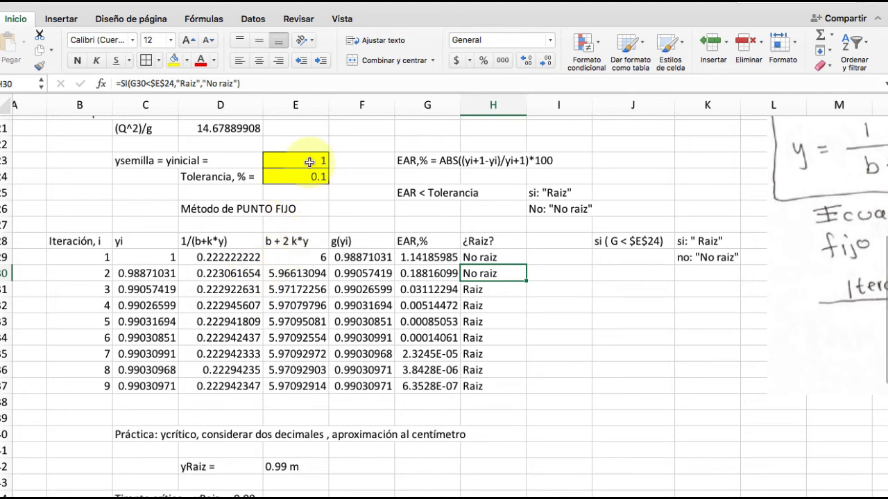
click(310, 162)
text(0)
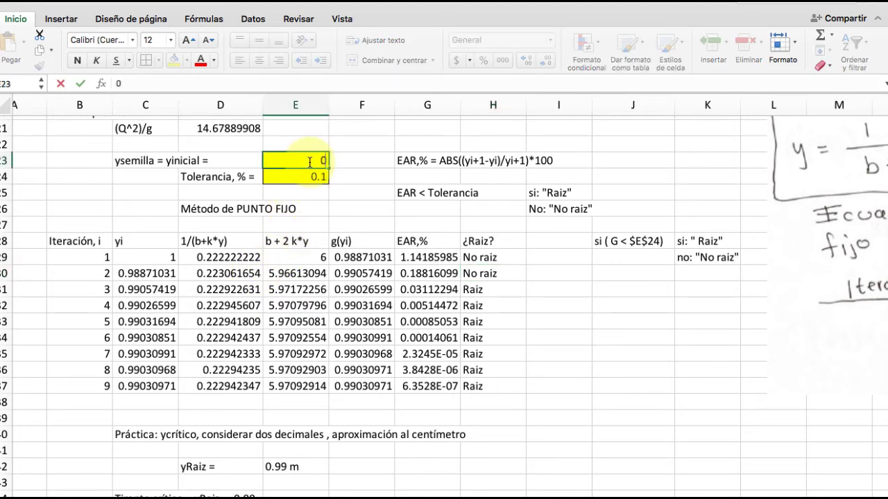
key(Return)
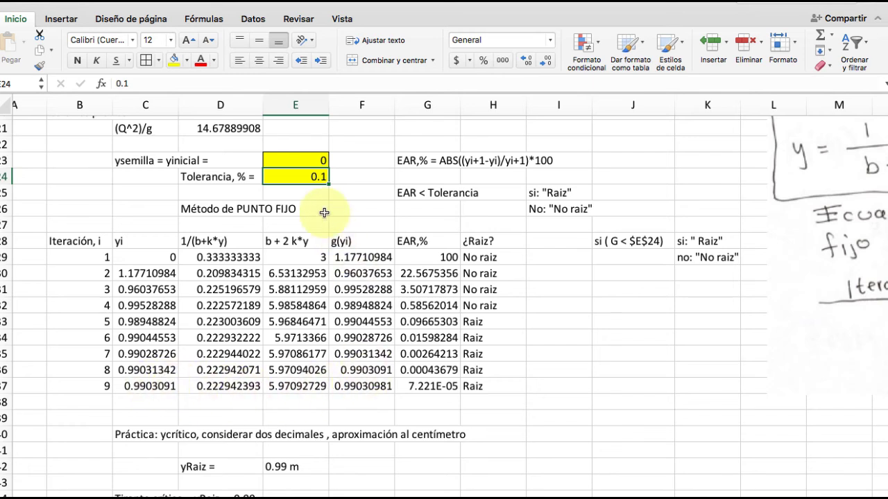
Step: Set the initial y value in E23 to 10 to test the iteration with a larger seed
click(316, 161)
text(10)
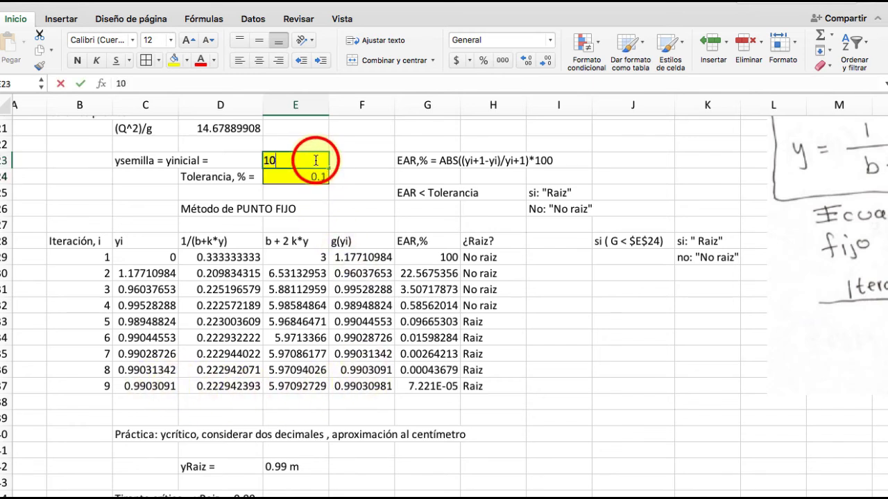
key(Return)
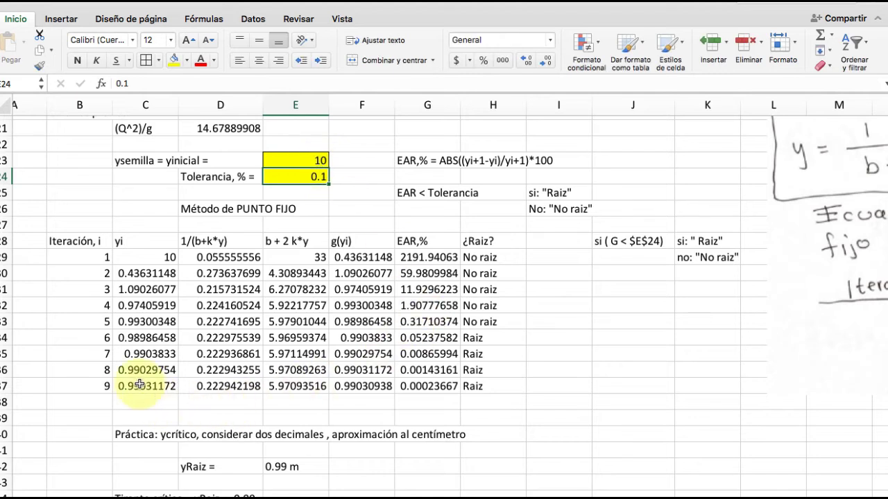
Step: Try 100 as the initial y value in E23, leaving the tolerance at 0.1
text(1000)
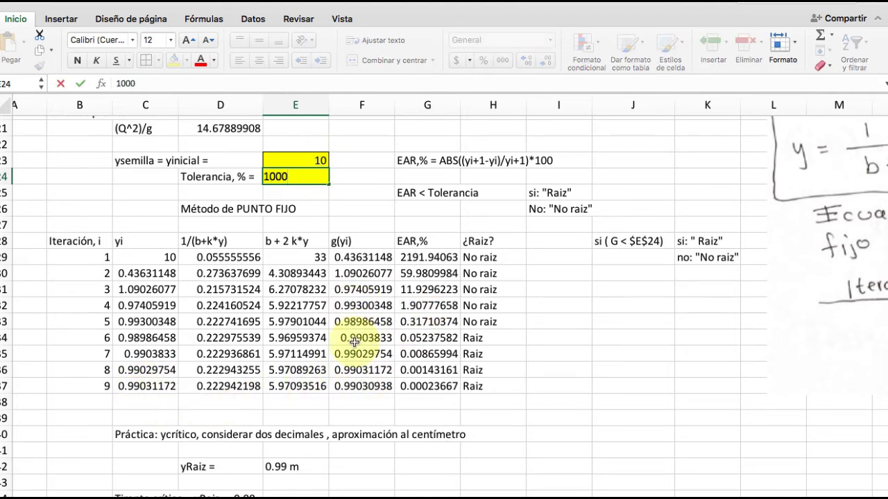
key(Escape)
key(Up)
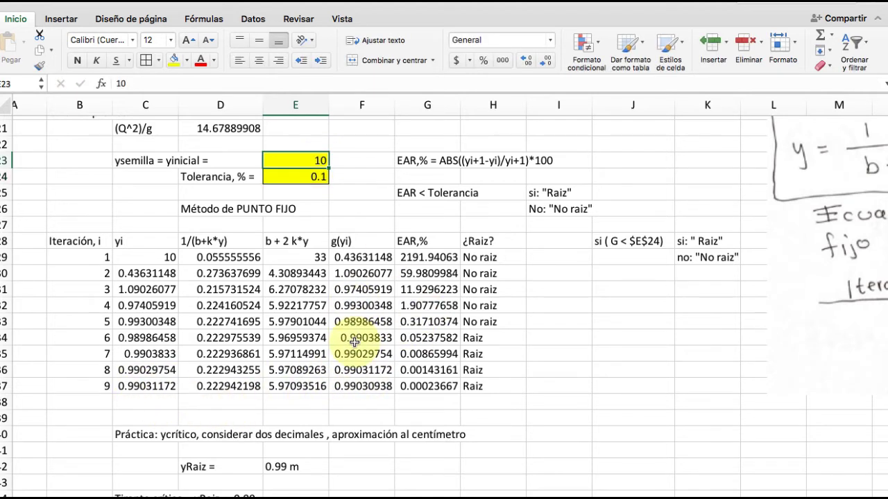
text(1000)
key(BackSpace)
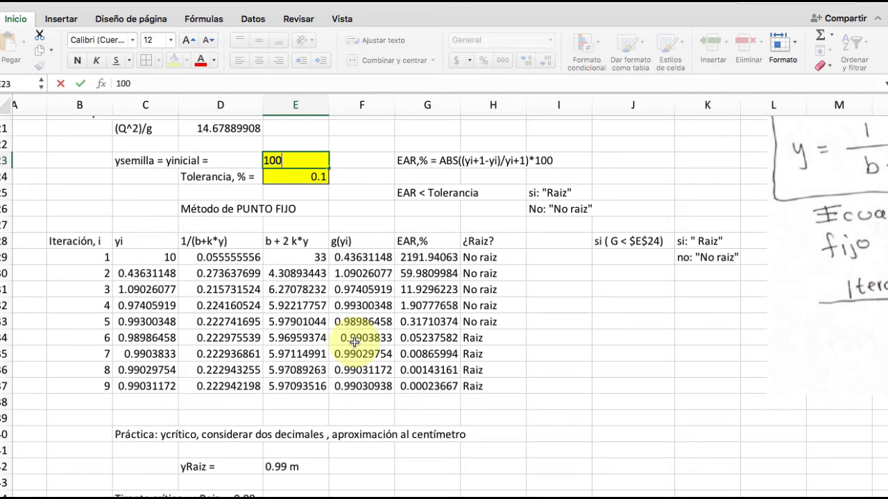
key(Return)
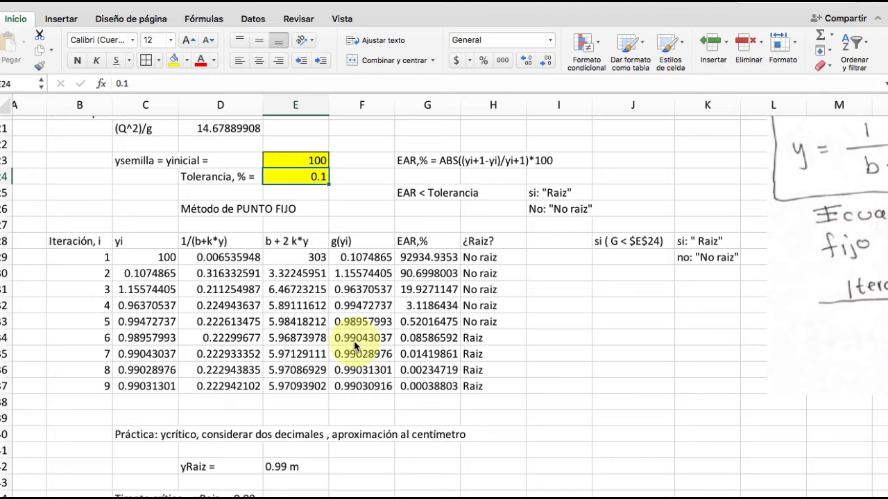
Step: Check the handwritten recursive equation for y and test the table with a negative seed of -1 in E23
scroll(569, 220, right, 2)
scroll(569, 220, up, 1)
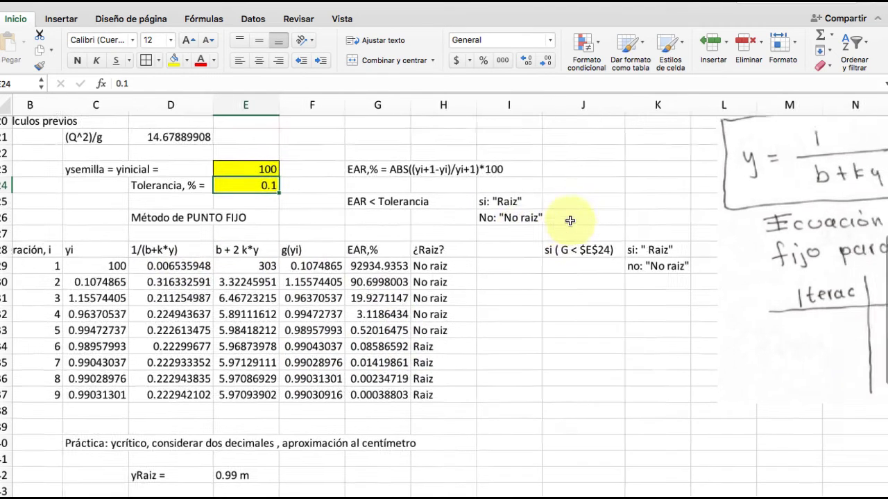
scroll(569, 220, right, 5)
scroll(569, 220, up, 3)
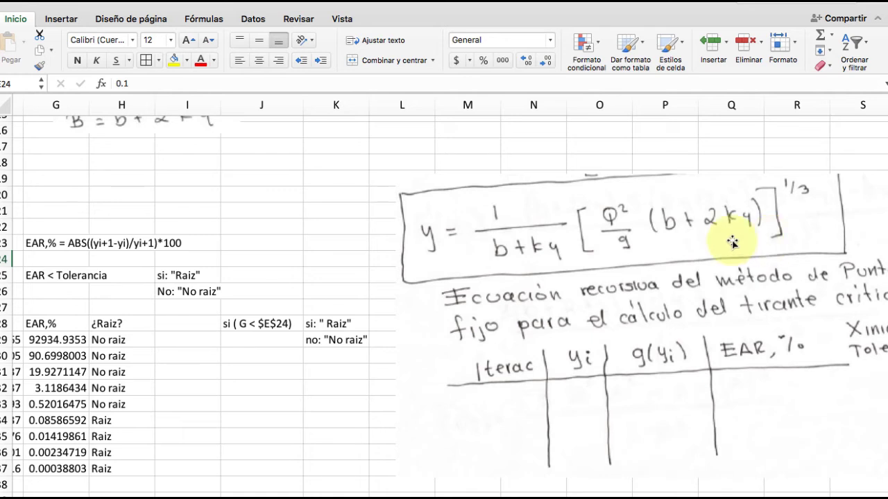
scroll(406, 253, left, 5)
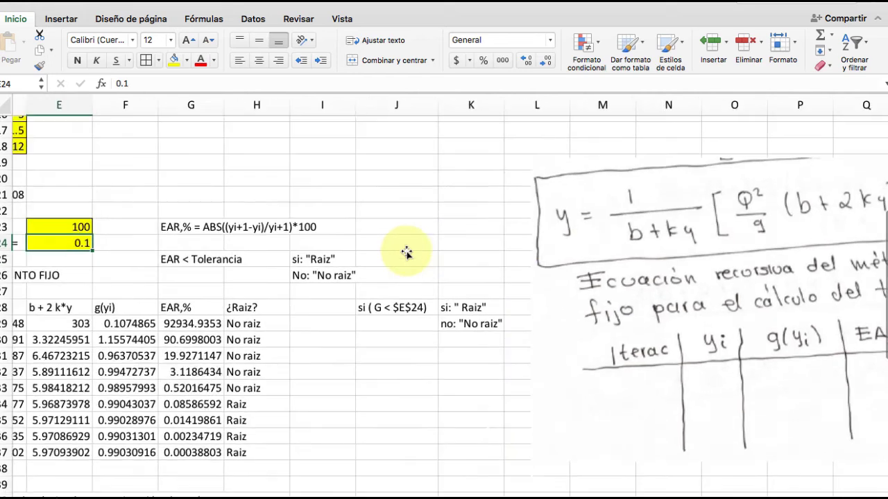
click(190, 211)
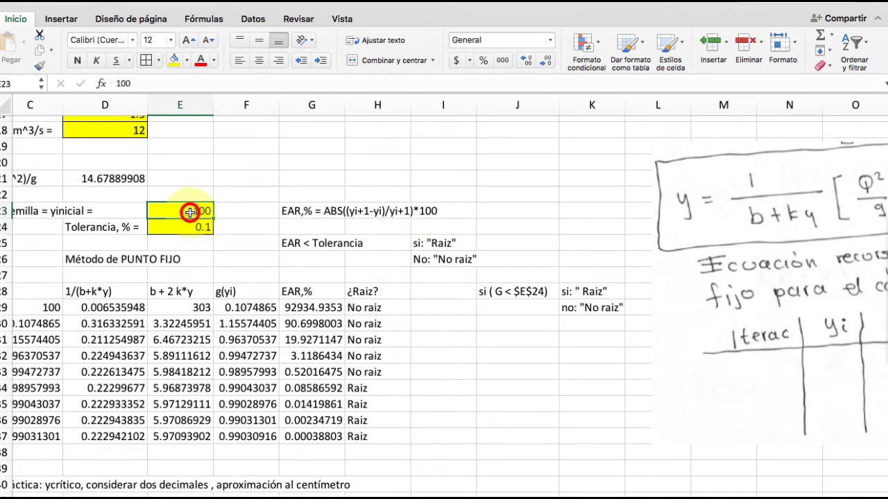
text(-1)
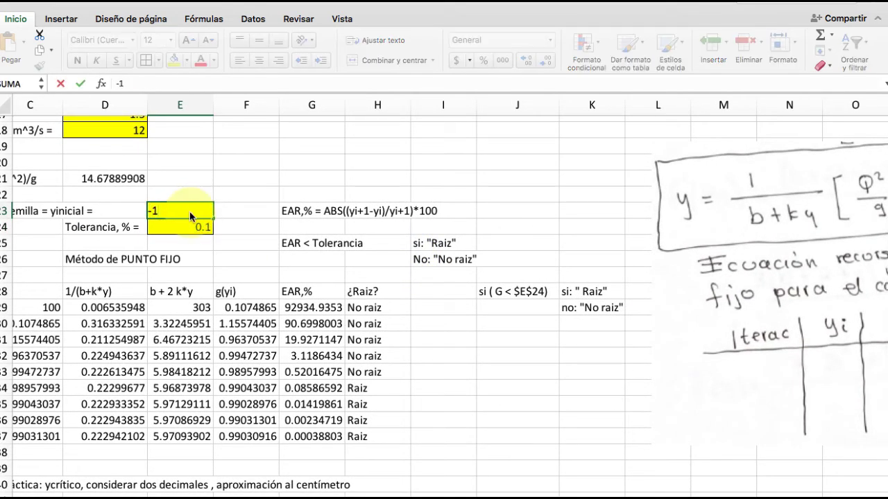
key(Return)
scroll(416, 310, down, 2)
scroll(416, 310, left, 1)
scroll(416, 309, down, 1)
scroll(416, 310, left, 1)
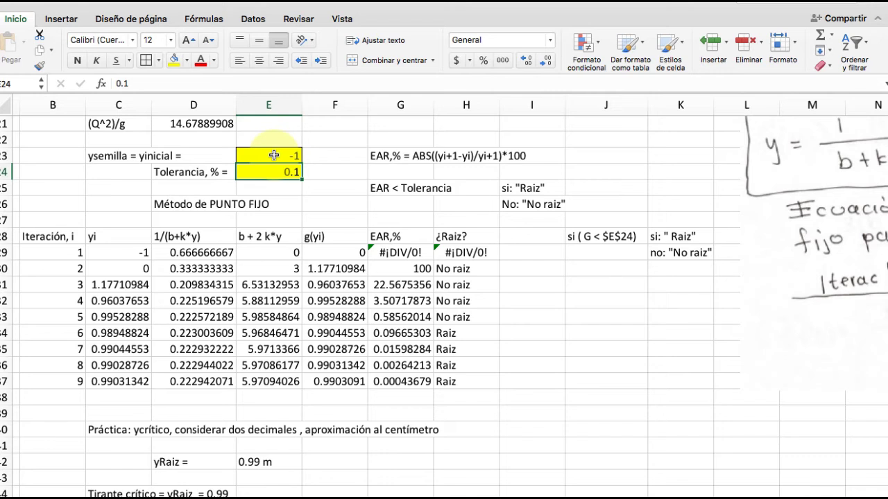
text(1)
key(Return)
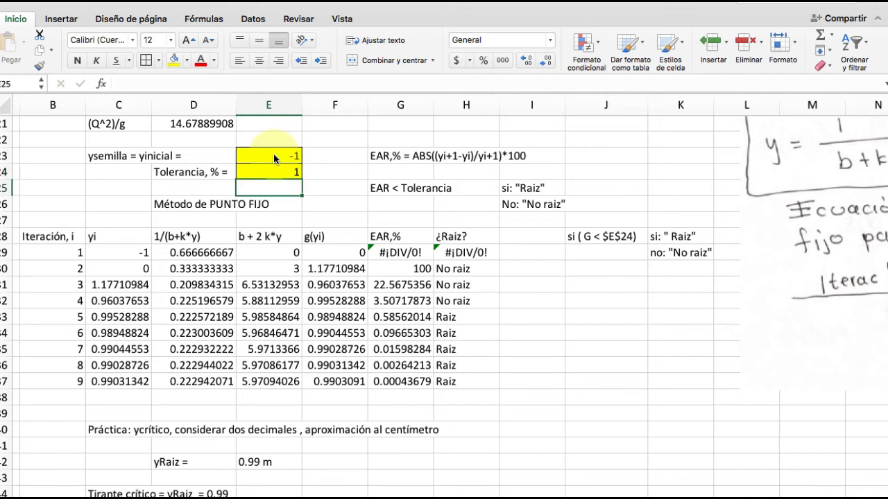
key(super+z)
Step: Set the initial y value in E23 to 1.5
key(Up)
key(Up)
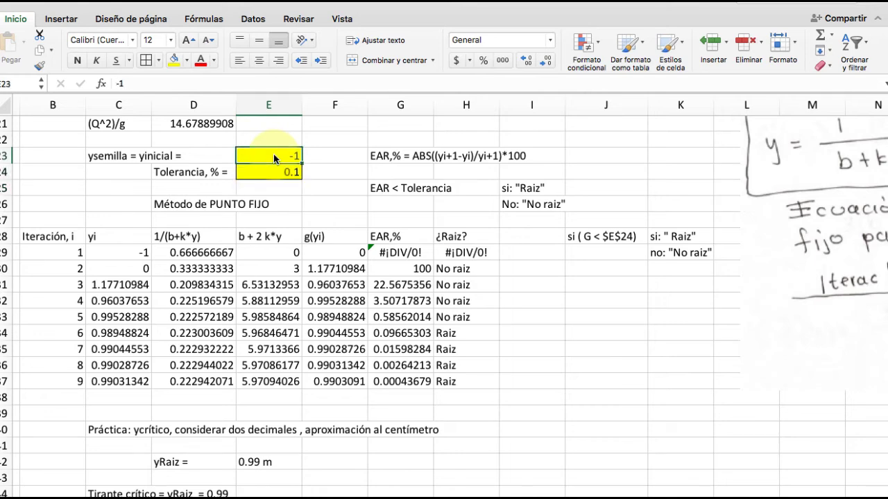
key(Down)
text(1.5)
key(Return)
scroll(478, 291, down, 3)
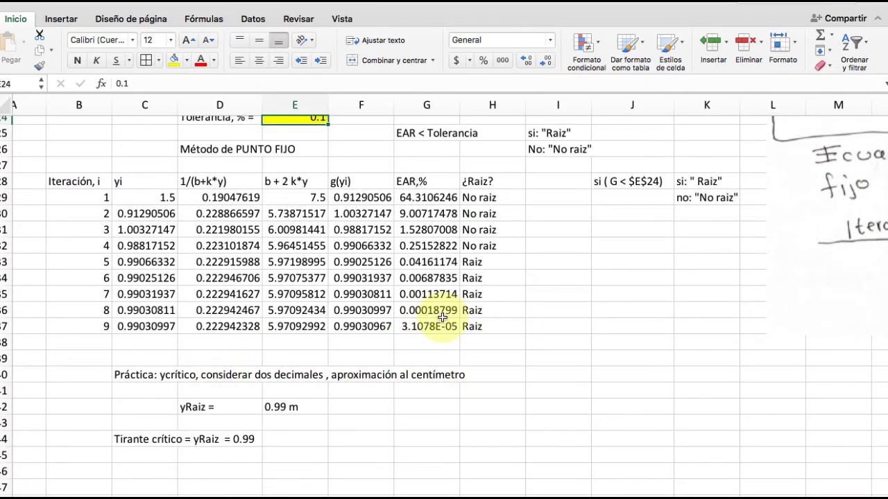
Step: Examine the yRaiz entry in E42 and the g(yi) and 1/(b+k*y) formulas at iterations 5 and 9
click(287, 410)
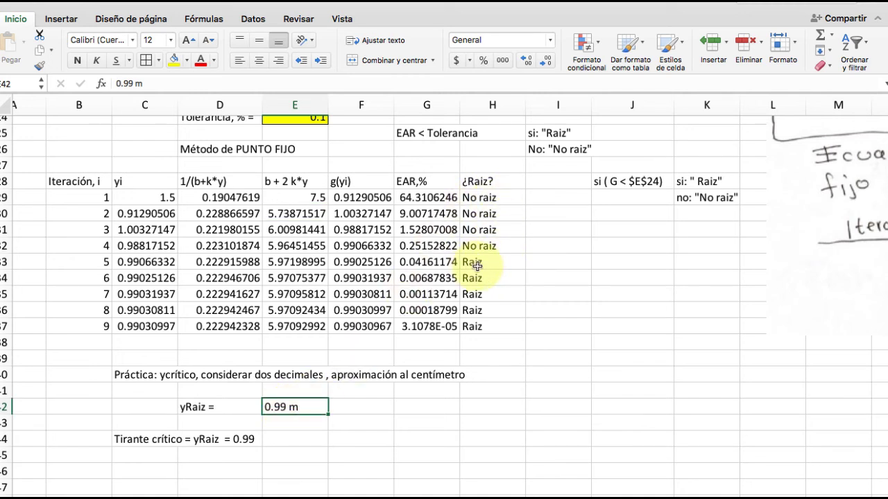
click(350, 262)
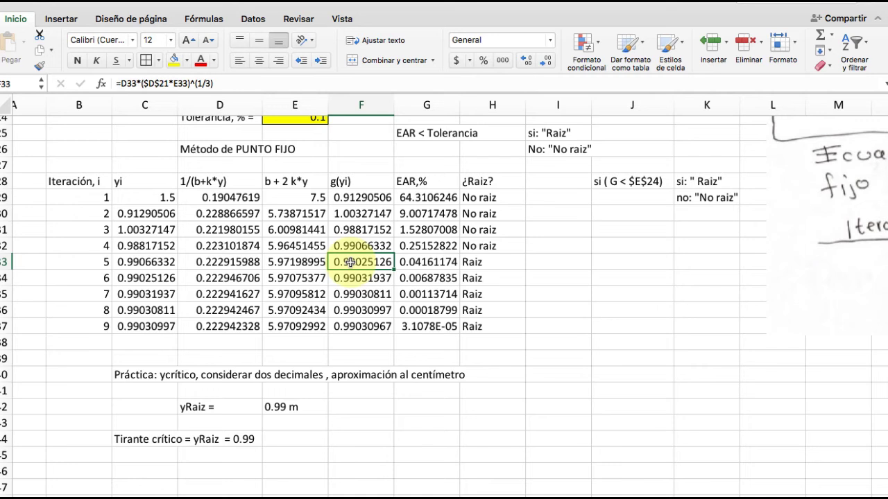
click(356, 329)
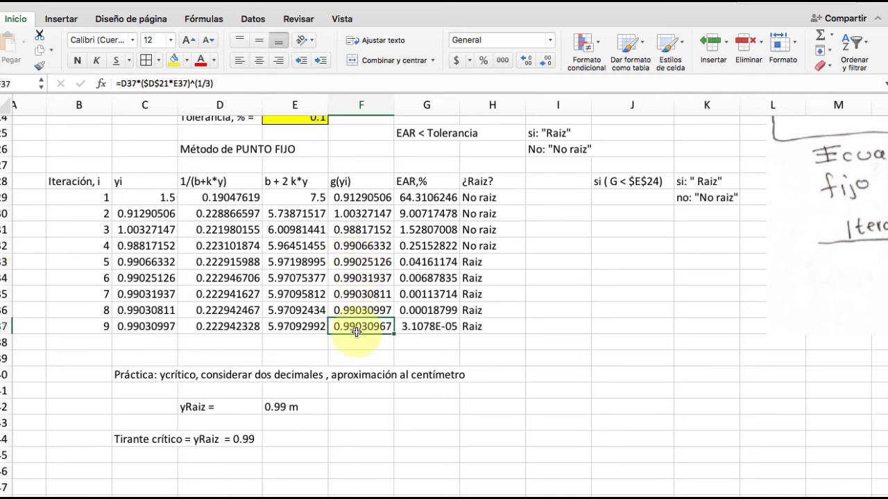
click(236, 261)
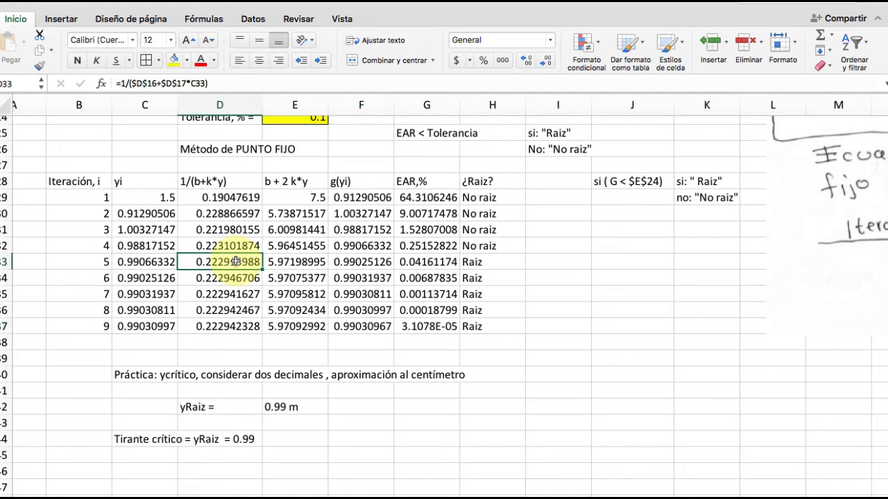
click(225, 327)
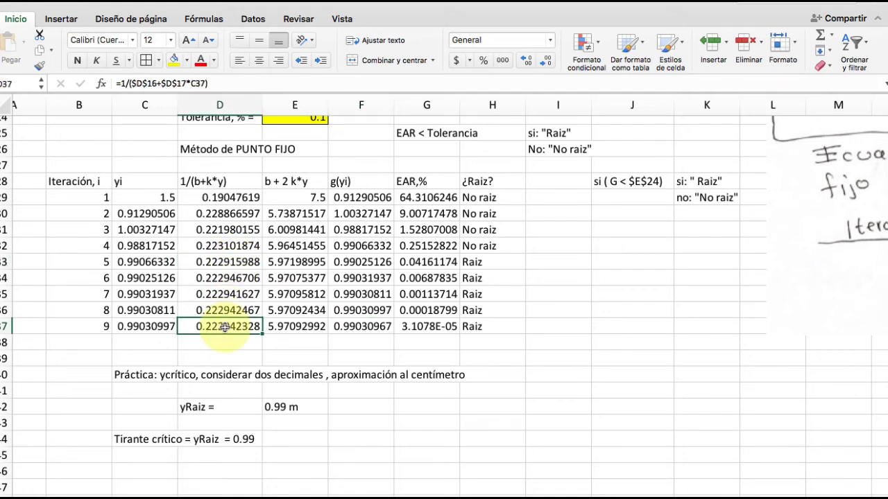
click(374, 326)
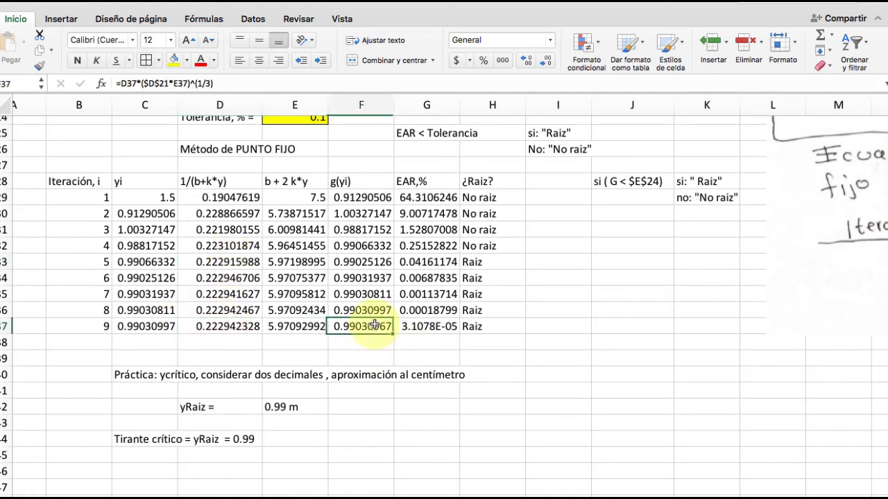
Step: Replace the yRaiz entry in E42 with the formula =F37, linking it to the last iteration's g(yi)
click(307, 408)
text(=)
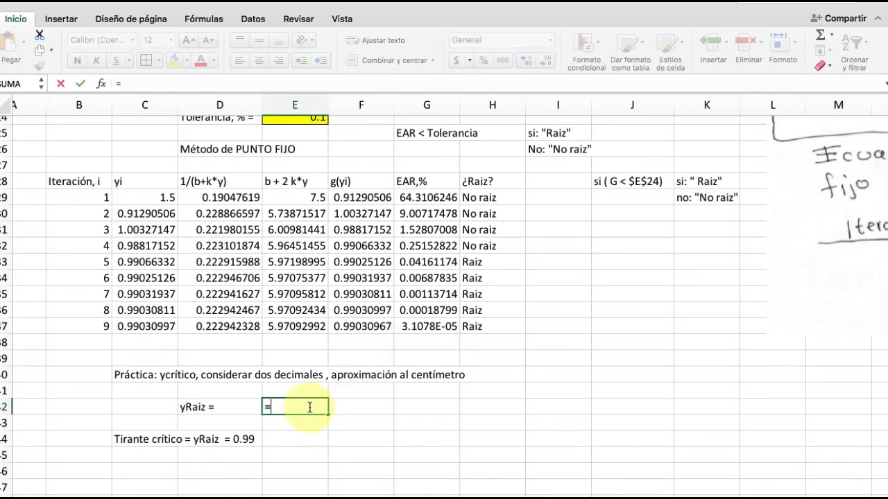
click(364, 326)
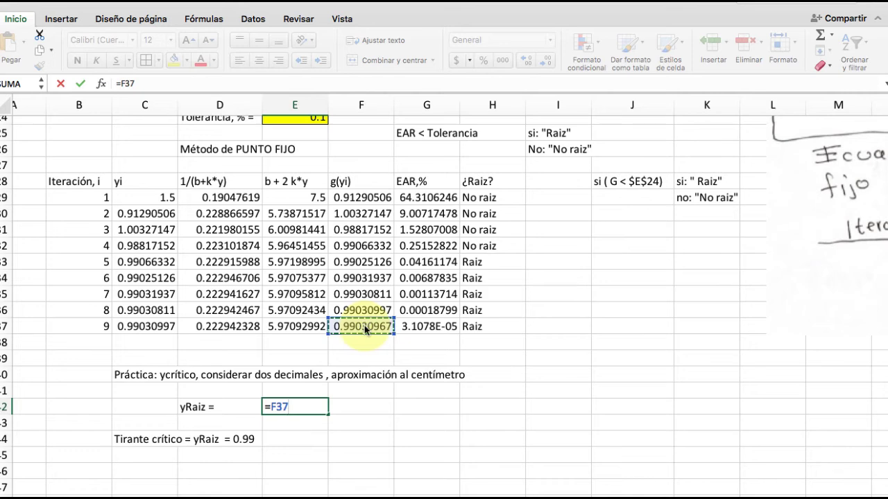
key(Return)
scroll(466, 466, down, 4)
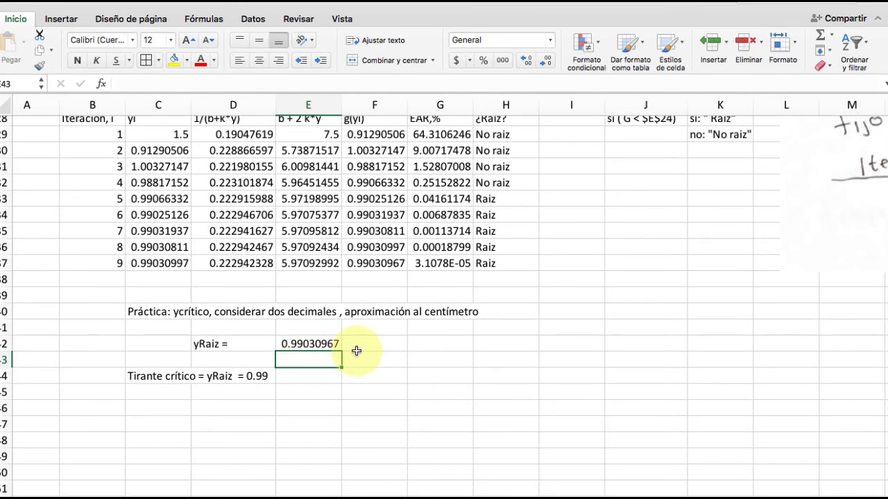
Step: Apply all inner borders and a thick outside border to the iteration table B28:H37
scroll(357, 349, up, 5)
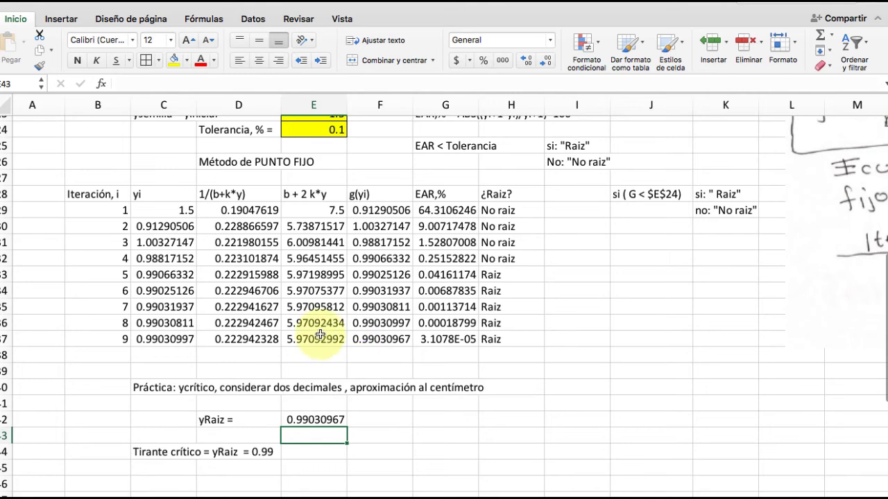
click(95, 195)
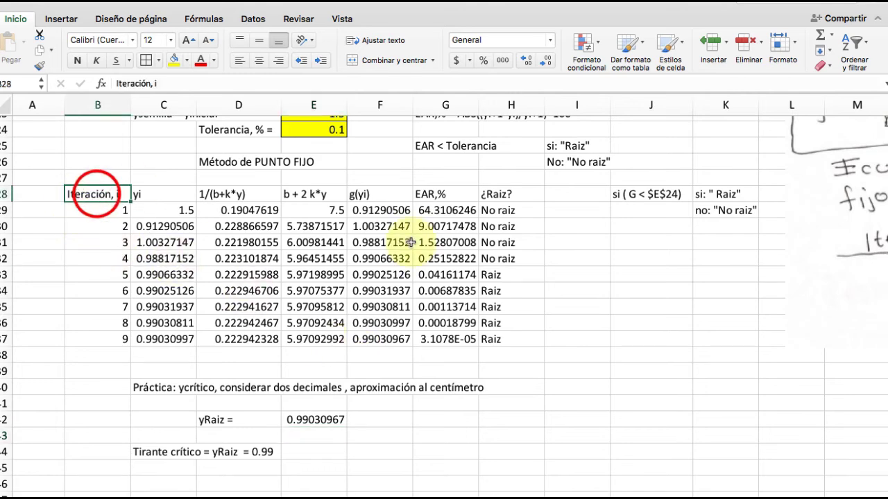
shift+click(493, 339)
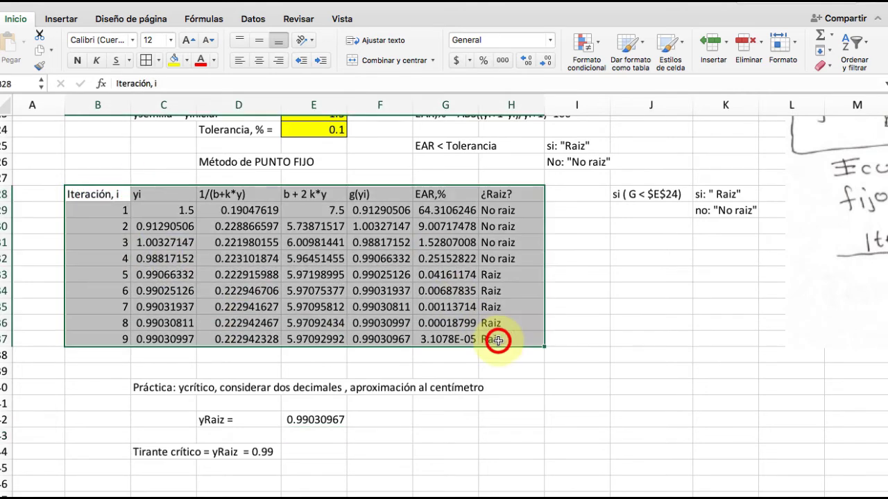
click(146, 61)
click(159, 61)
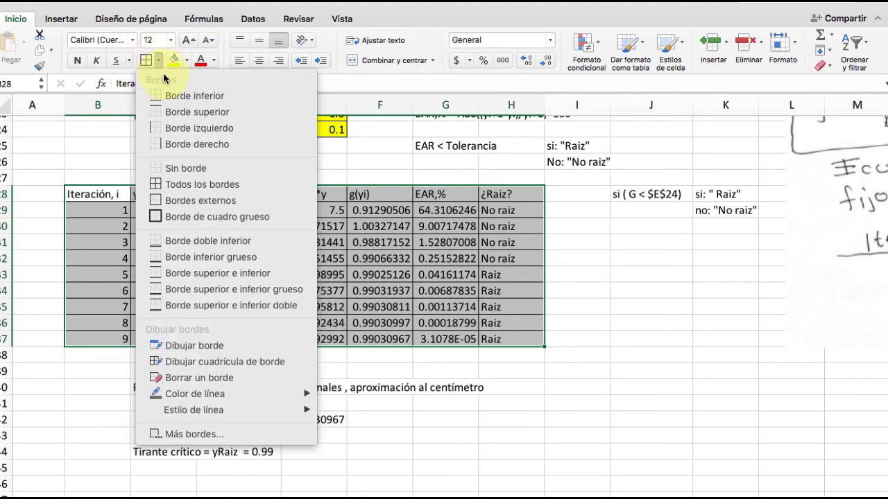
click(198, 216)
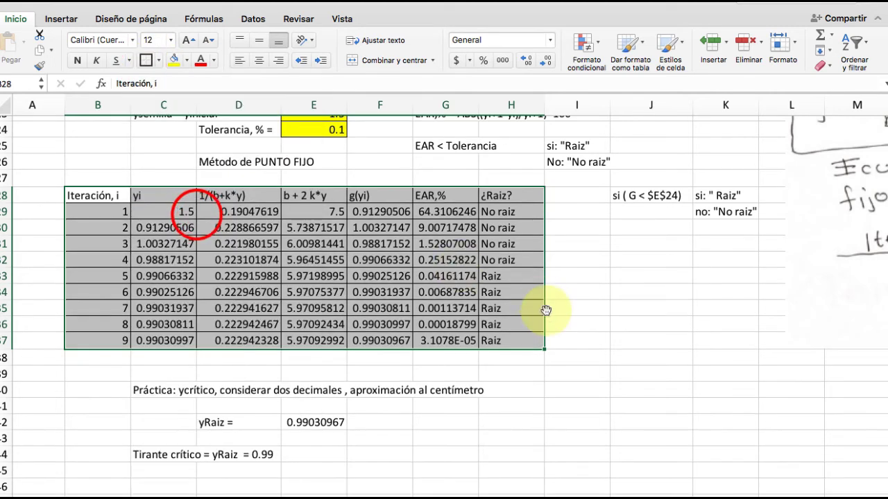
Step: Move the iteration table one column over to C28:I37 and bold the "Método de PUNTO FIJO" title in D26
drag(543, 306, 596, 308)
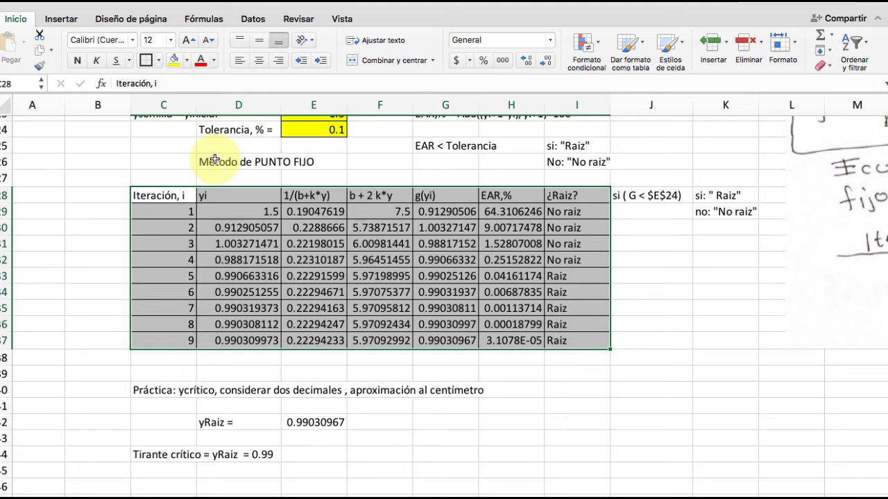
click(214, 162)
click(77, 61)
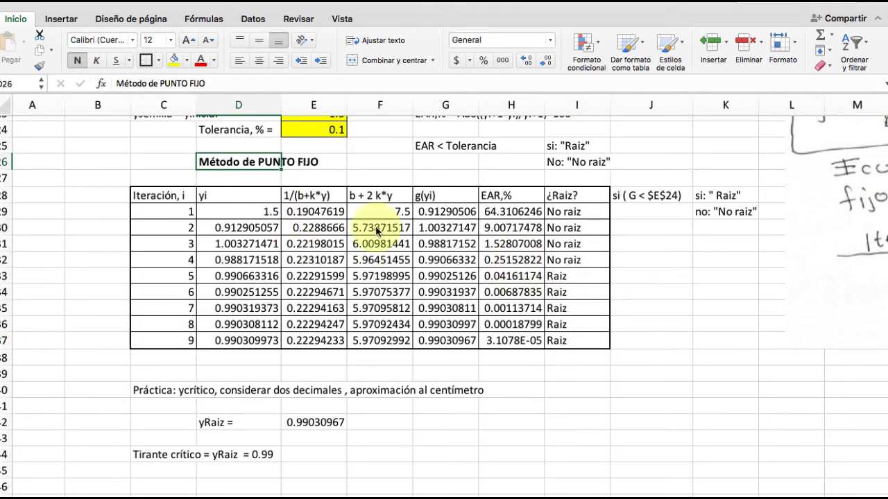
click(670, 308)
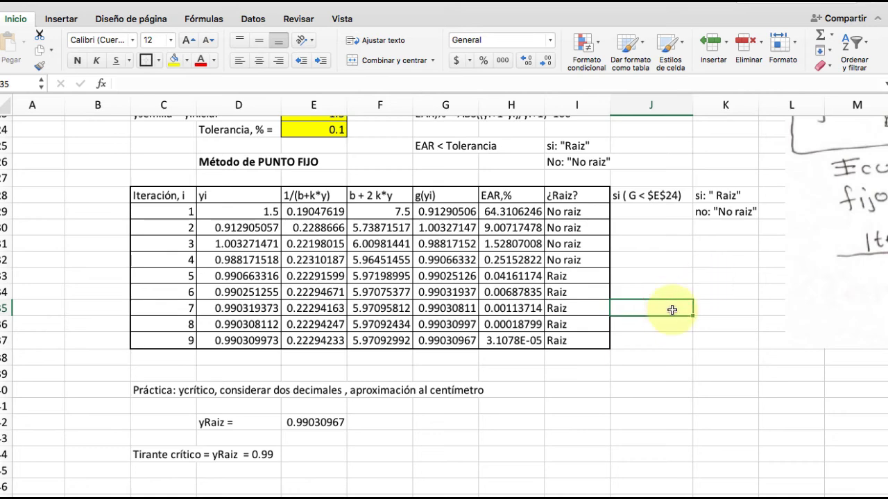
Step: Enter the heading "Propiedades geométricas" in C46, below the critical depth result
scroll(650, 238, up, 4)
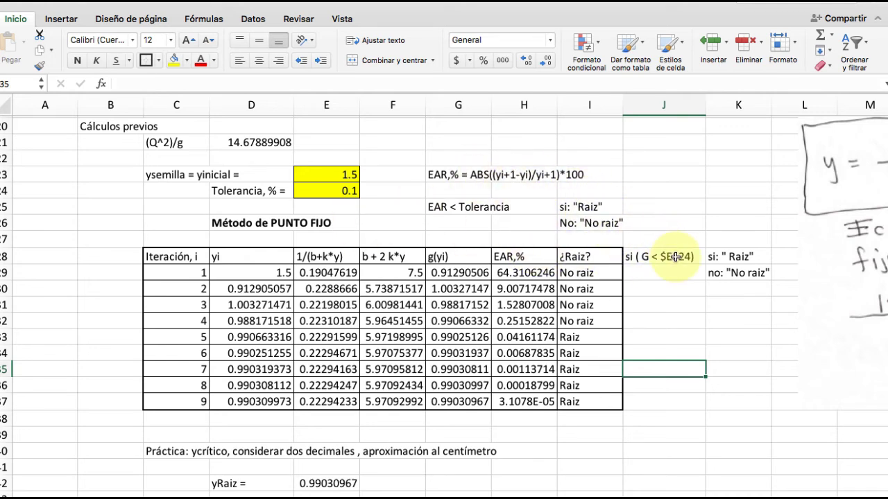
scroll(674, 257, down, 5)
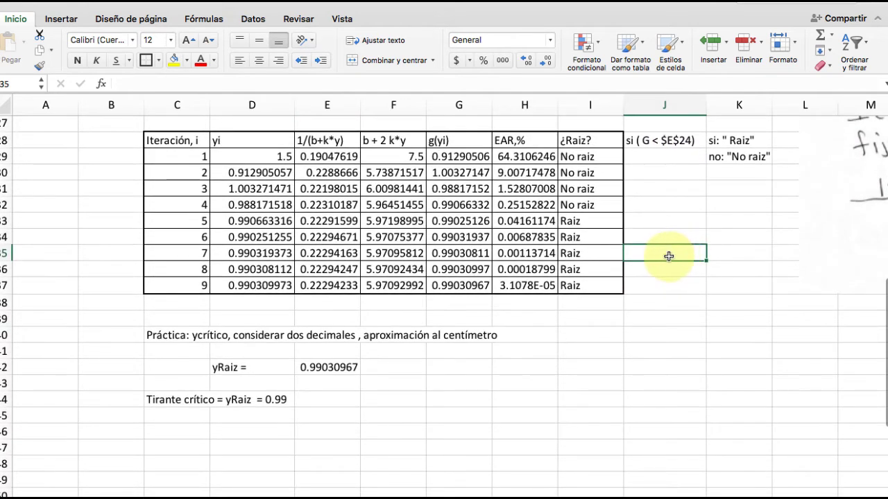
scroll(416, 362, down, 5)
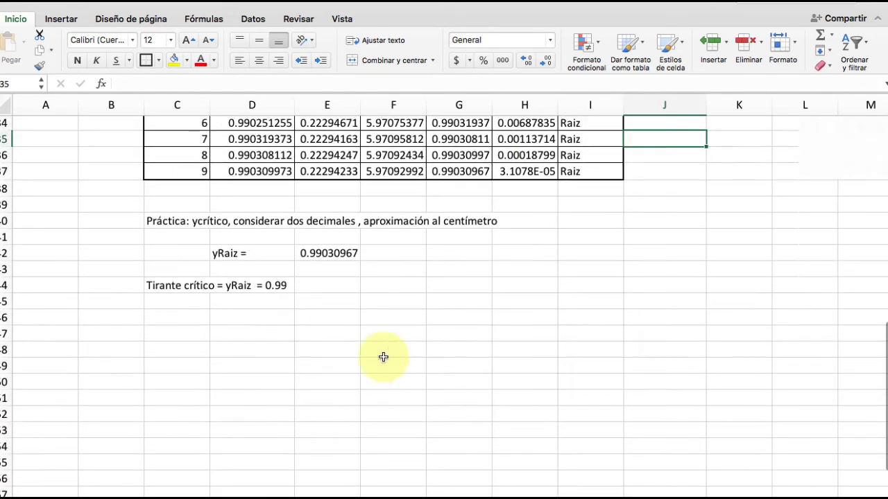
click(156, 319)
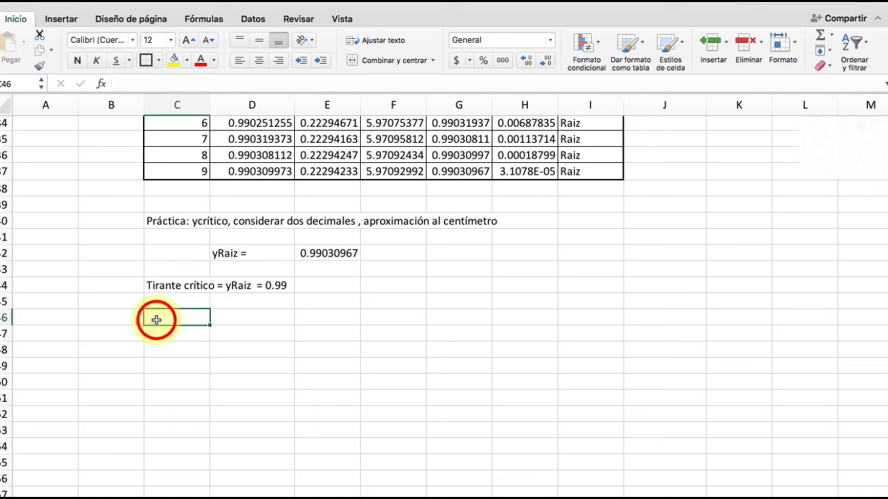
text(Propied)
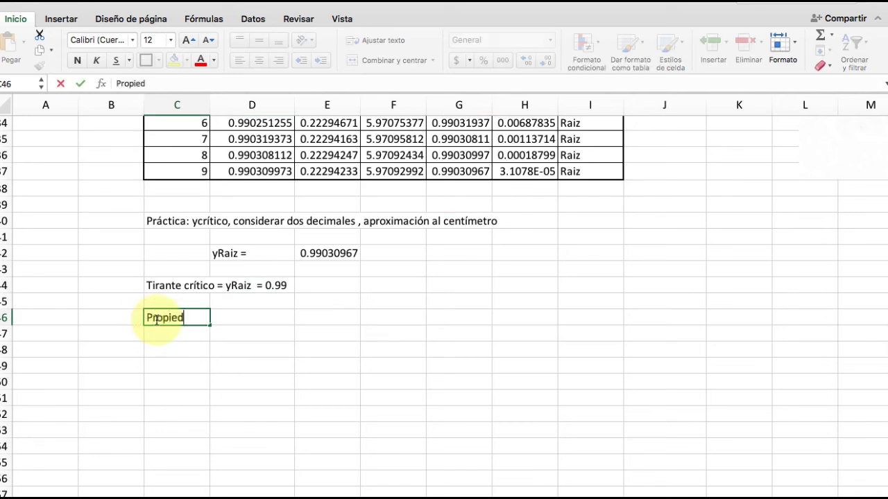
text(ades geométri)
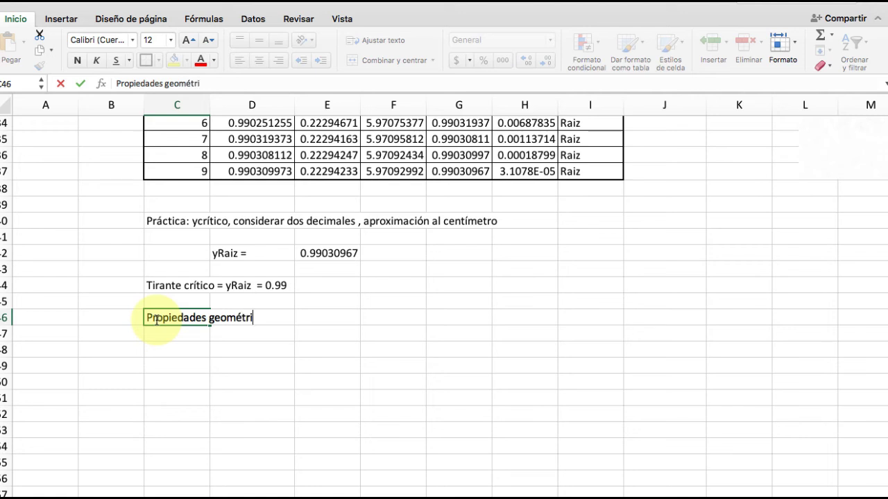
text(cas)
key(Return)
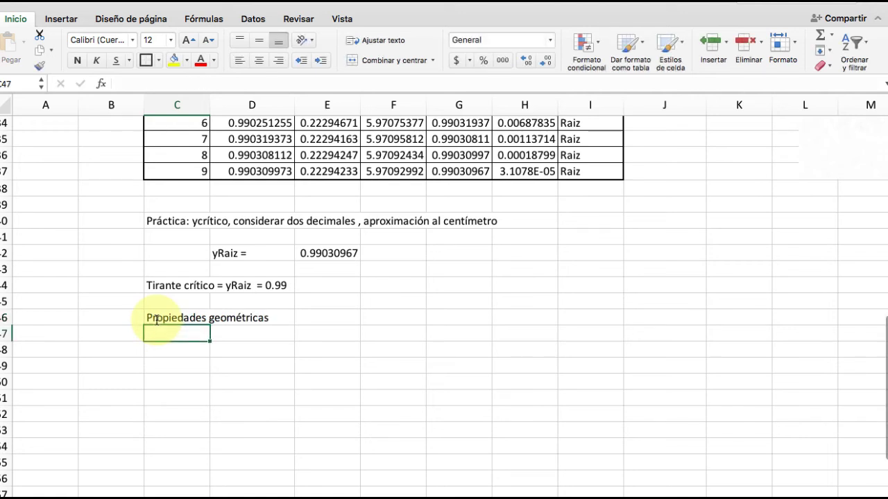
Step: Add the labels "Área" in C47 and "Perímetro" in C48 under the geometric properties heading
text(Áreas)
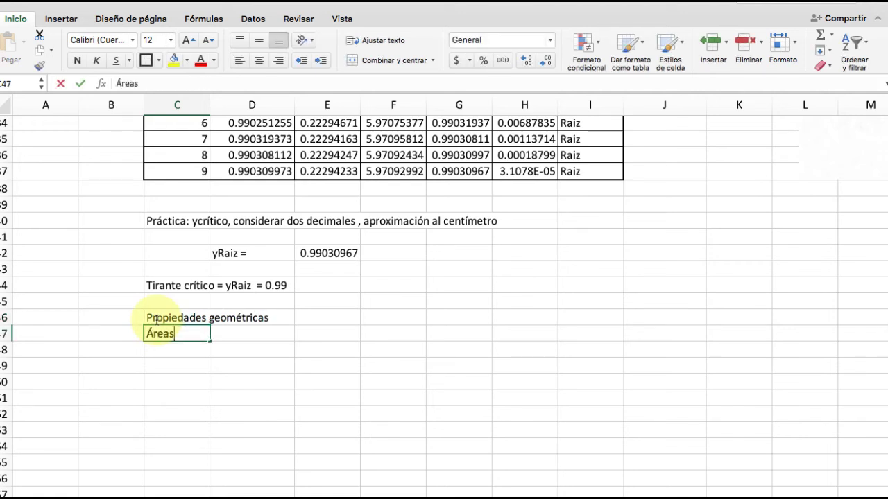
key(Return)
text(Perí)
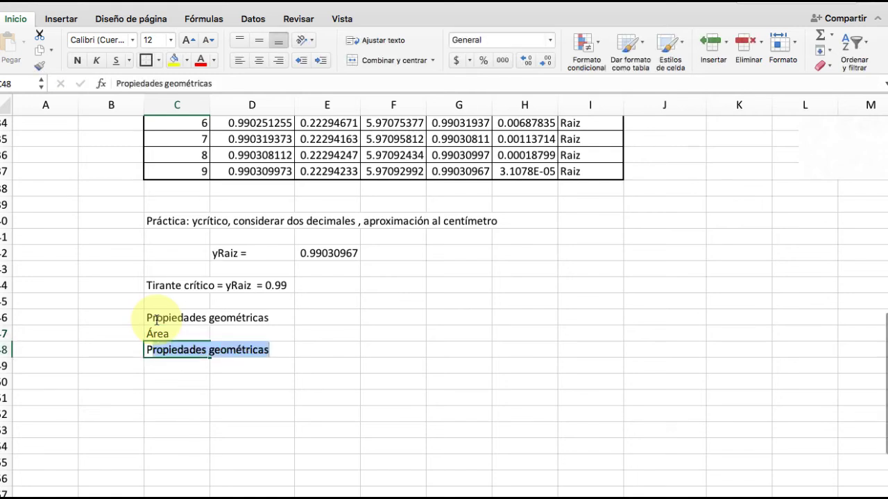
text(metro)
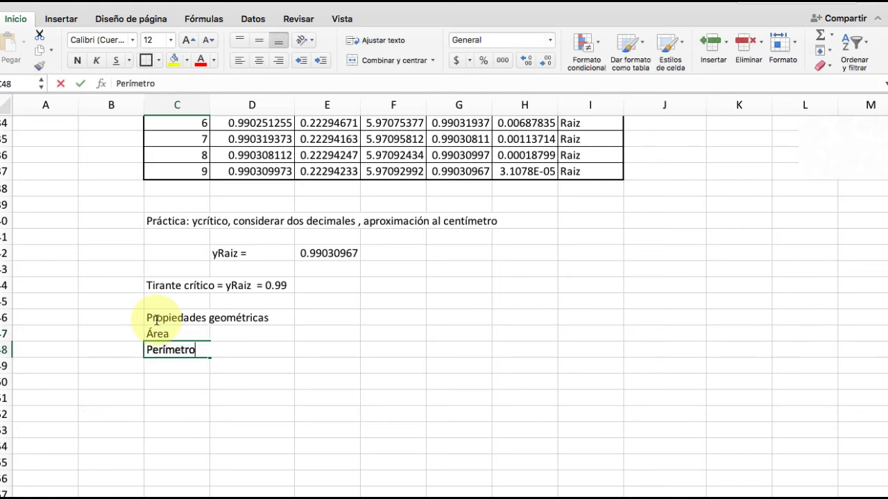
key(Return)
Step: Add the labels "Radio hidráulico Rh = A/P =" in C49 and "Tirante medio Y = A/B =" in C50
text(Radio )
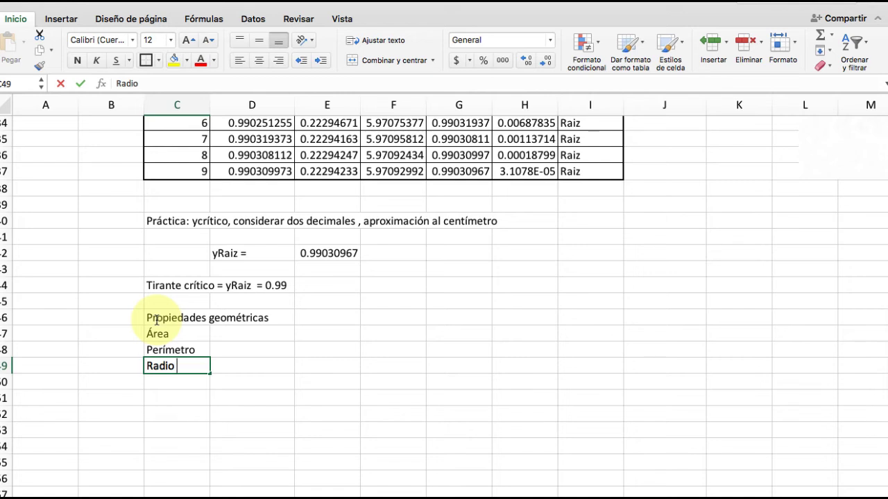
text(hidráulico )
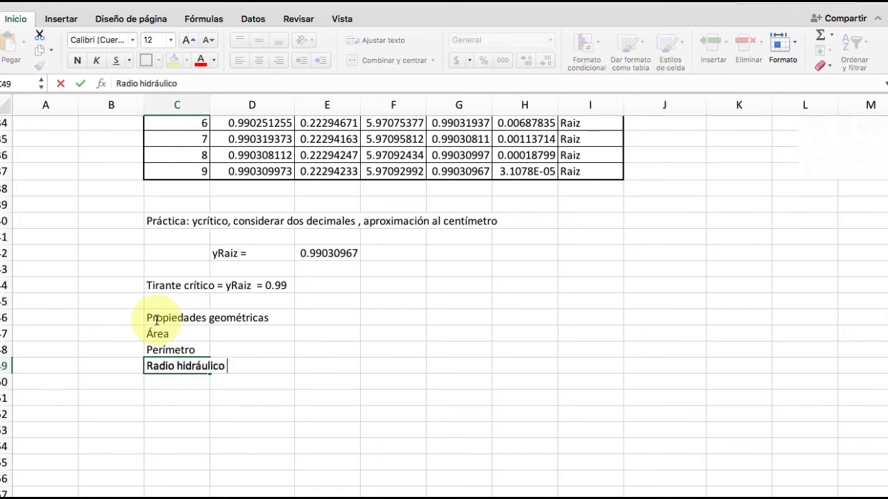
text(Rh = A/P =)
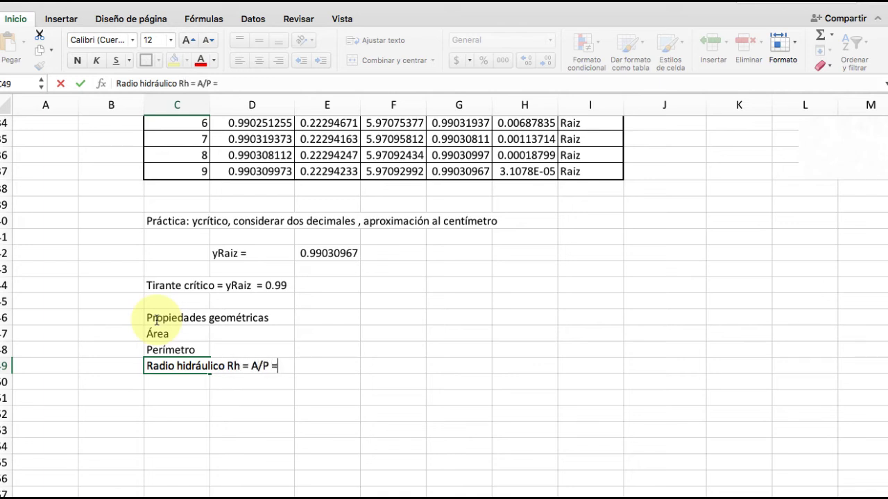
key(Return)
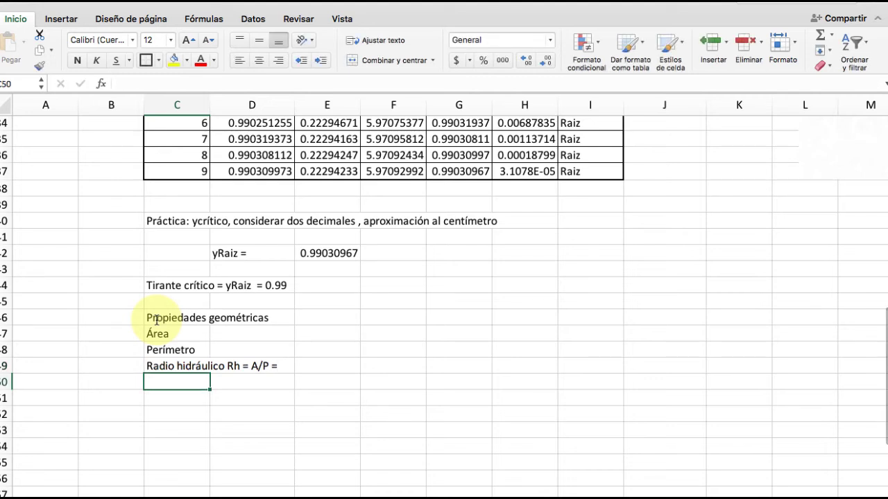
text(Tirante)
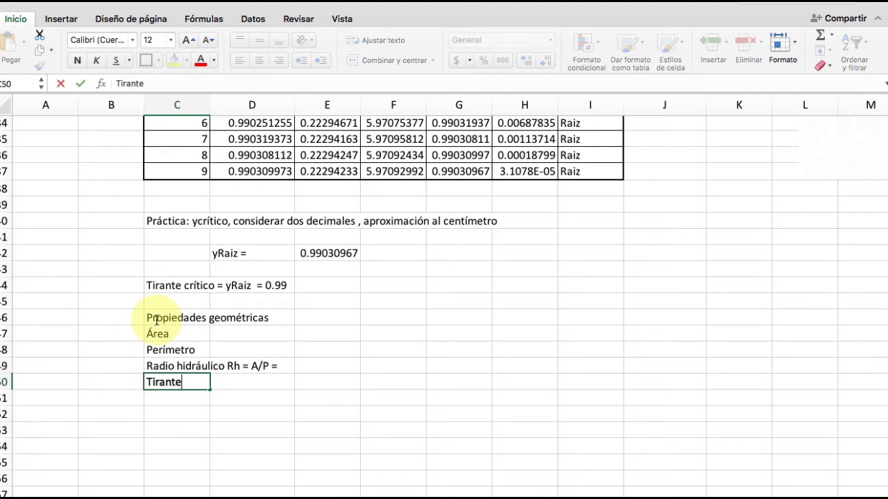
text( medio)
text(Y)
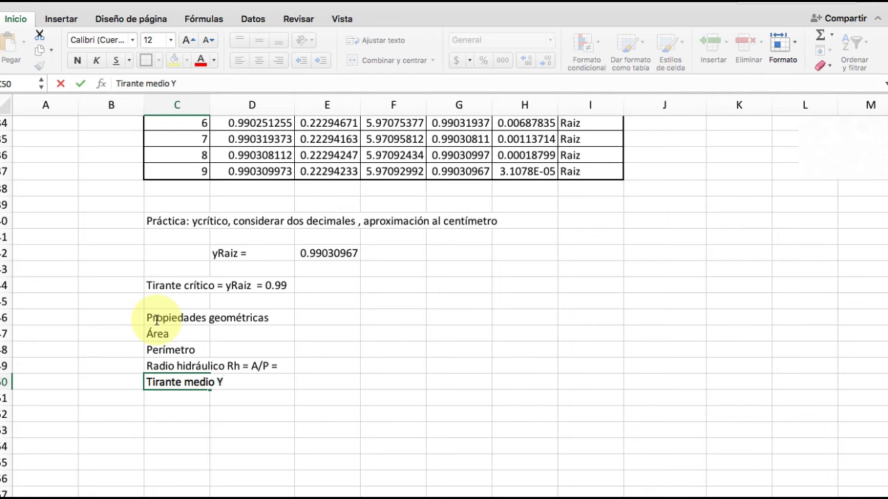
text( = A/B =)
key(Return)
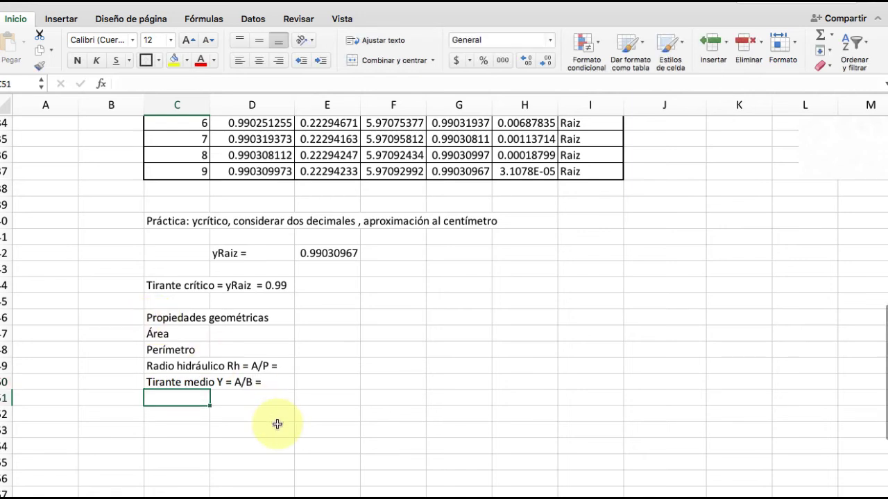
Step: Leave row 51 blank and enter "Ecuación continuidad Q = Area * Velocidad" in C52
key(Return)
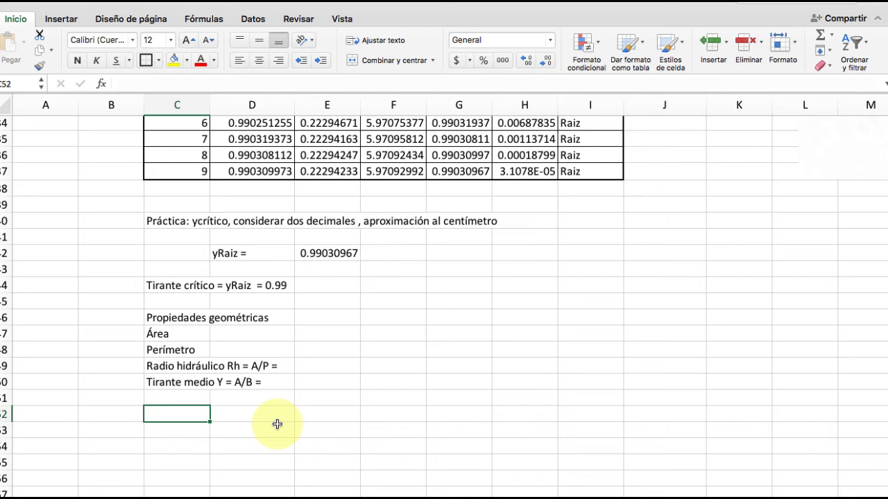
text(V)
key(BackSpace)
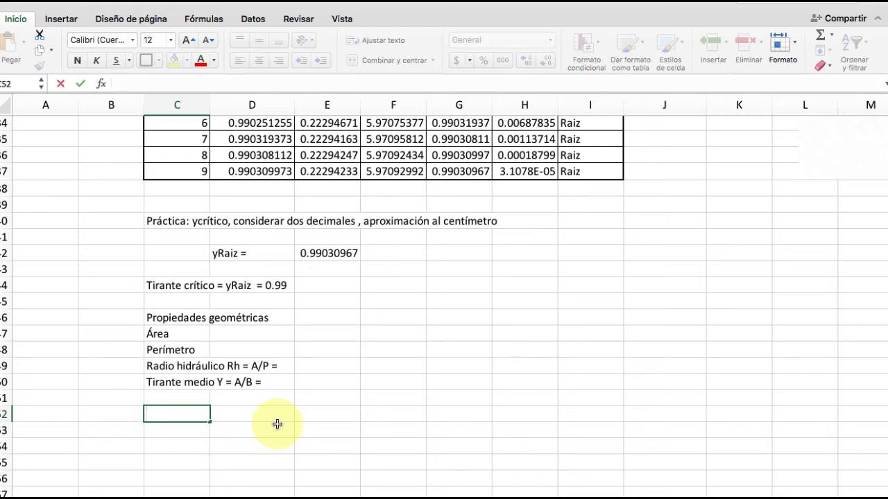
text(Ecuación)
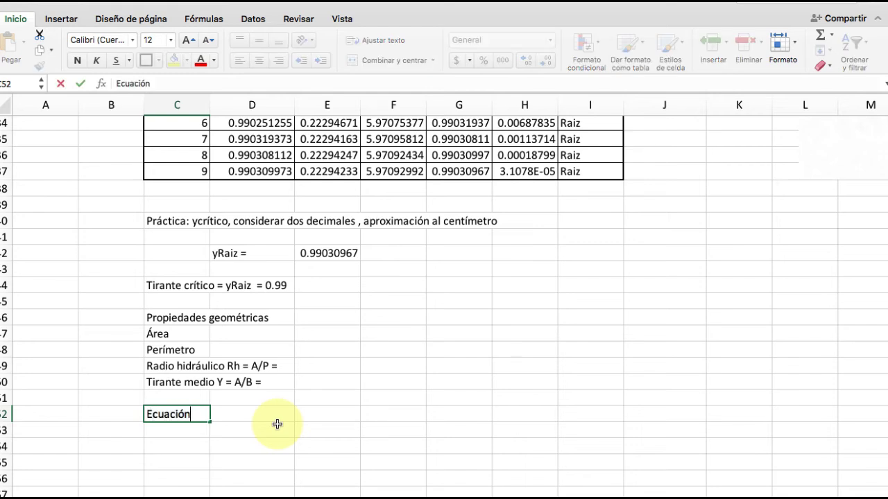
text( continui)
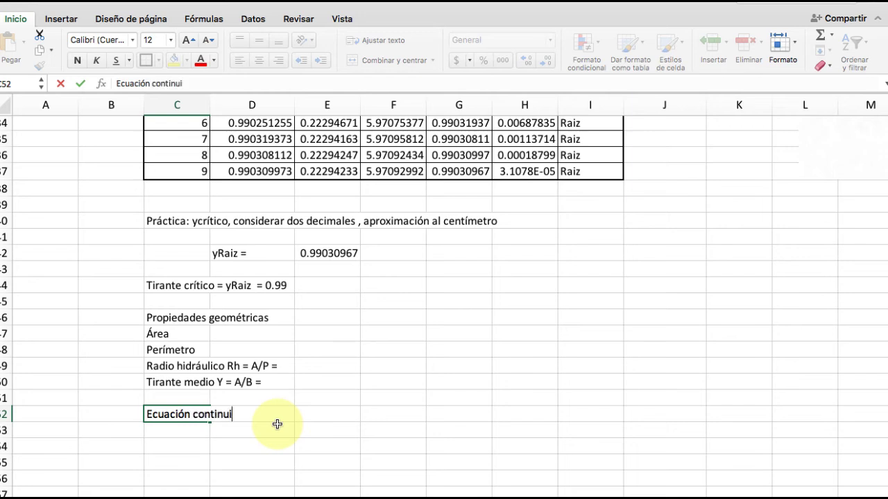
text(dad Q)
text( = A)
text(ra)
text(ea)
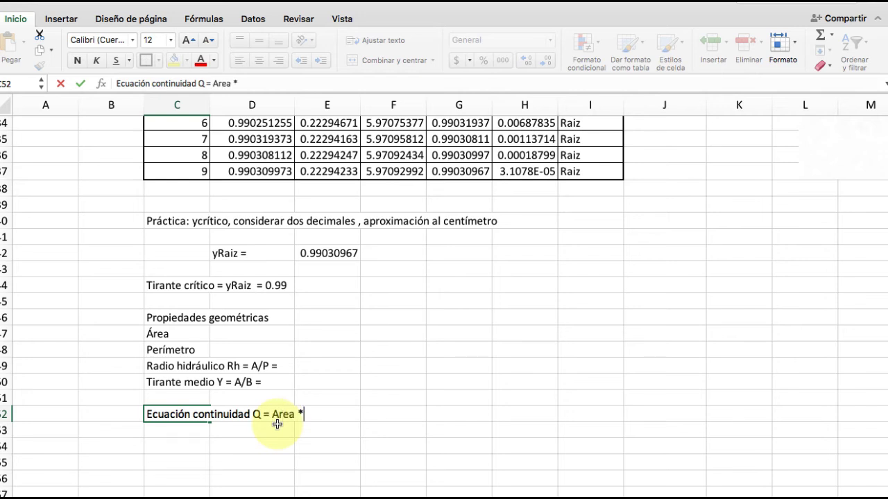
text( * Velocidad)
key(Return)
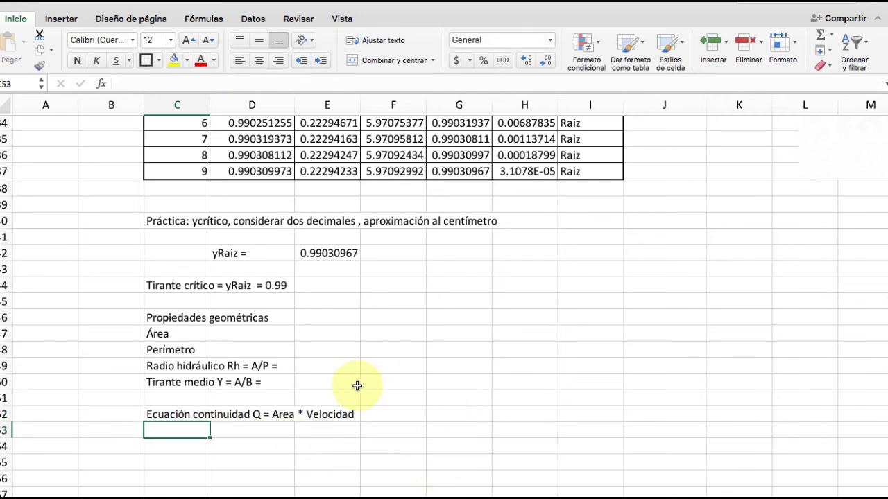
Step: Enter the velocity label "Velocidad = Gasto/Area = Q/A =" in C53, below the continuity equation
scroll(355, 387, down, 3)
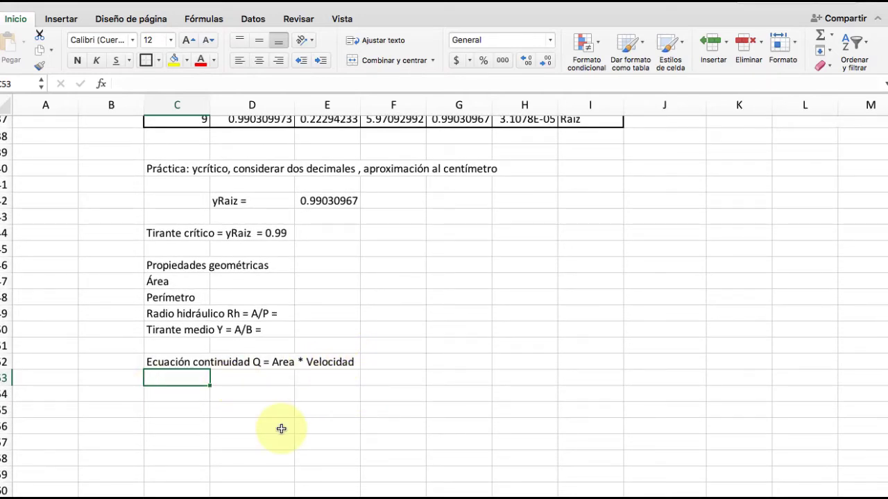
text(Velocidad )
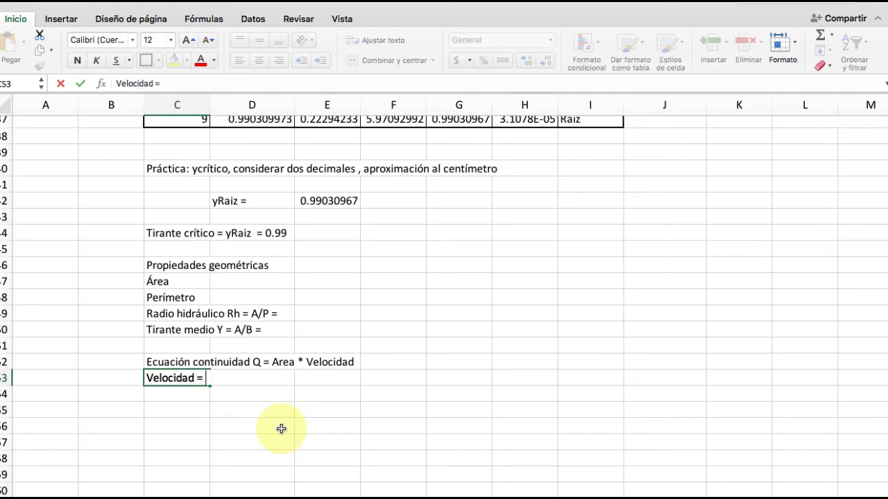
text(= Gasto/)
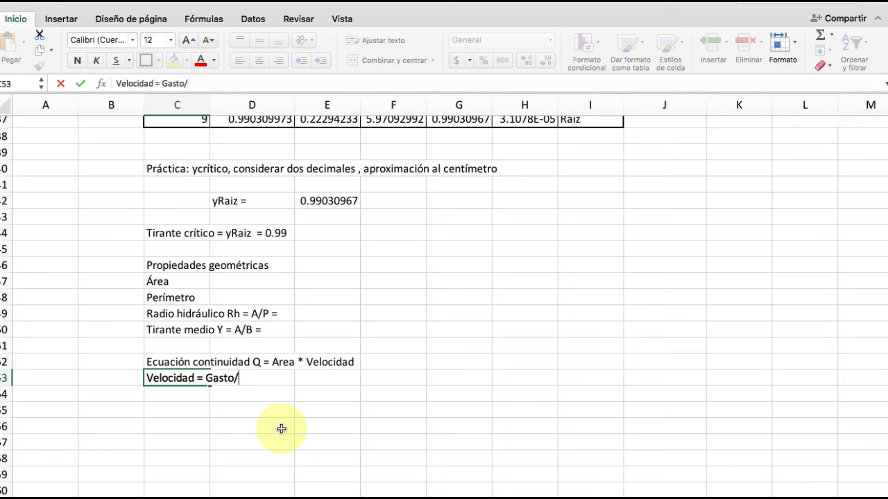
text(Areas)
key(BackSpace)
text(= Q()
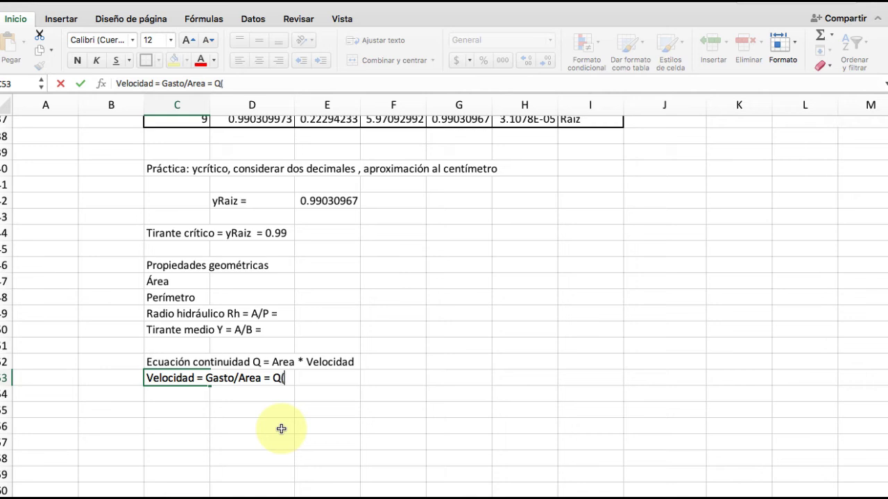
key(BackSpace)
text(/A =)
key(Return)
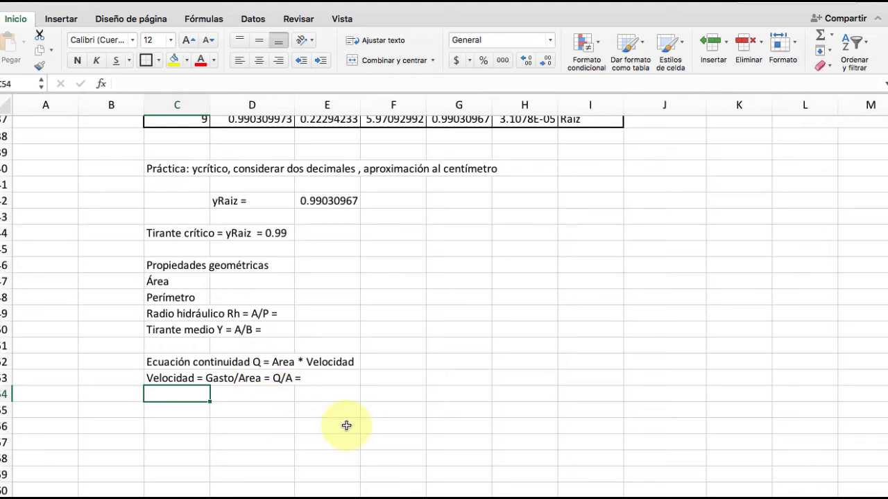
Step: Leave row 54 blank and enter the note "Froude = 1 flujo crítico" in C55
key(Return)
text(Fo)
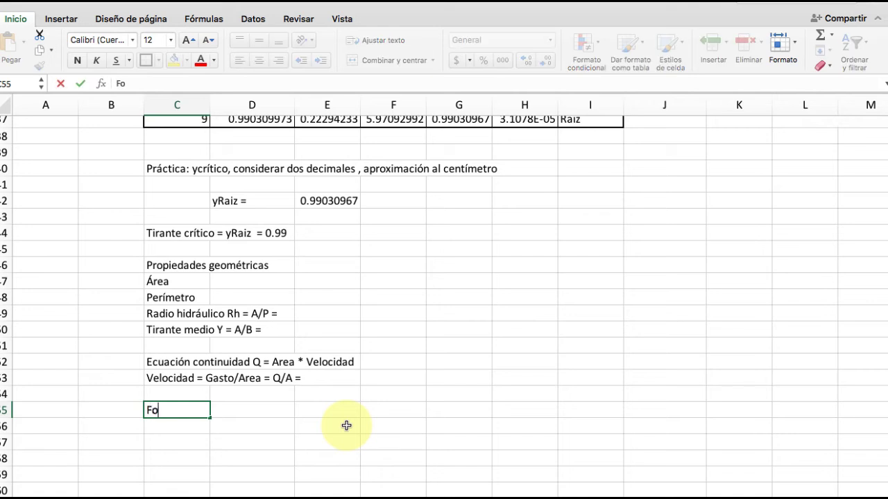
key(BackSpace)
text(roude = 1 flujo crítico)
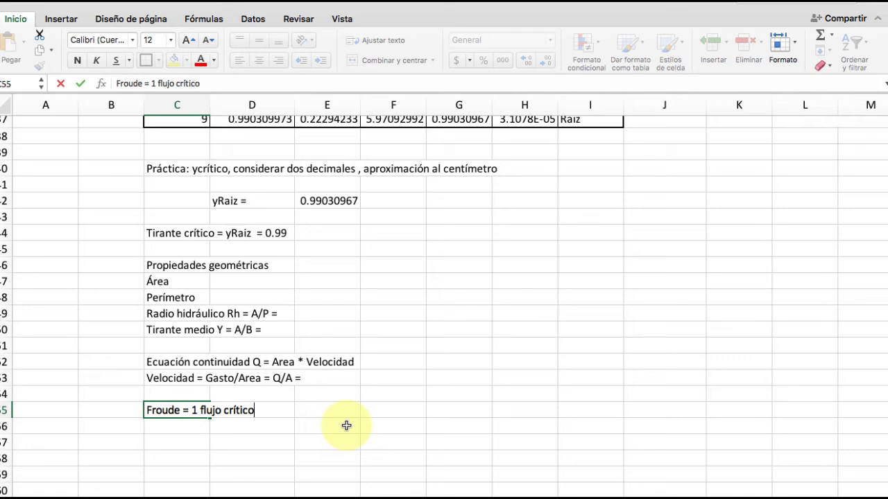
key(Return)
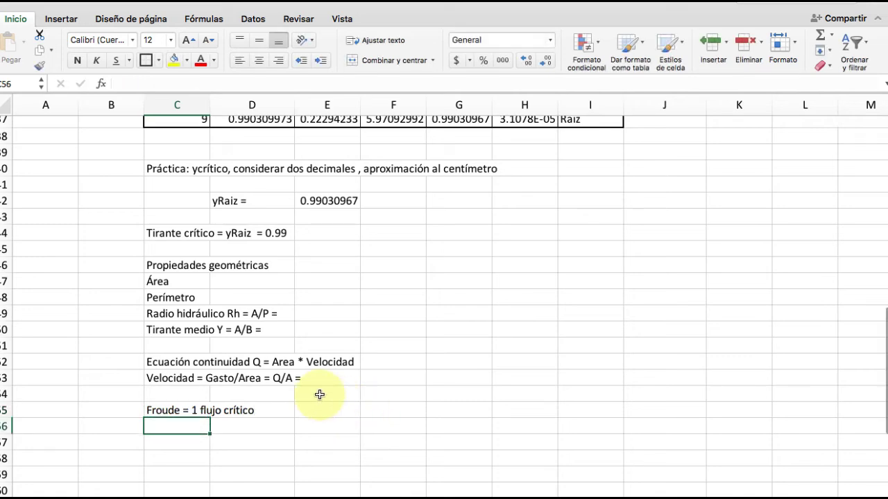
scroll(418, 258, up, 3)
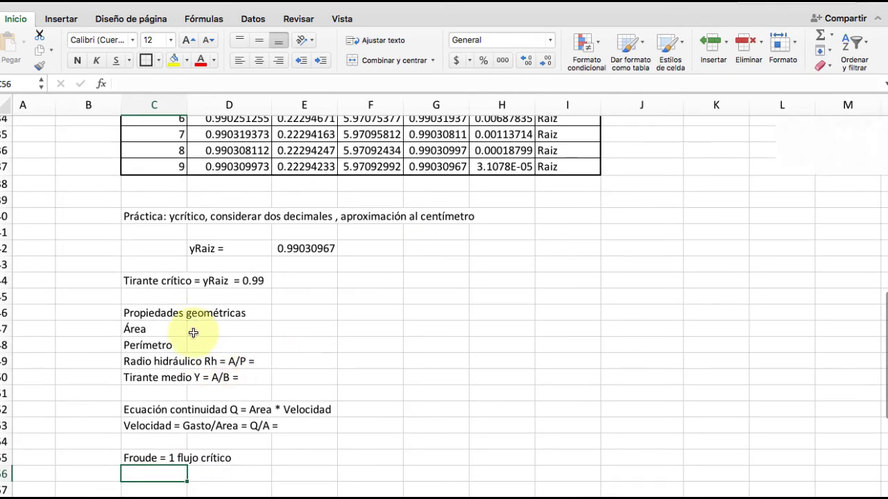
Step: Extend the area label in C47 to "Área A, m^2 ="
scroll(289, 332, up, 1)
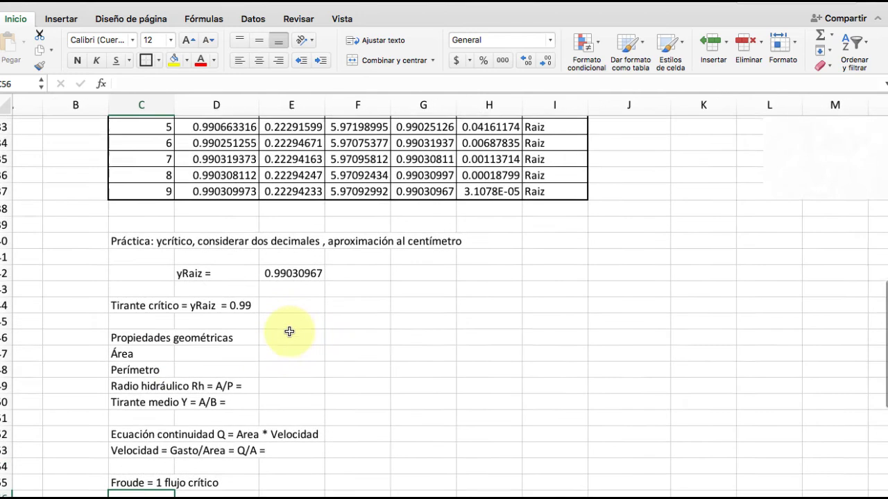
scroll(289, 331, down, 1)
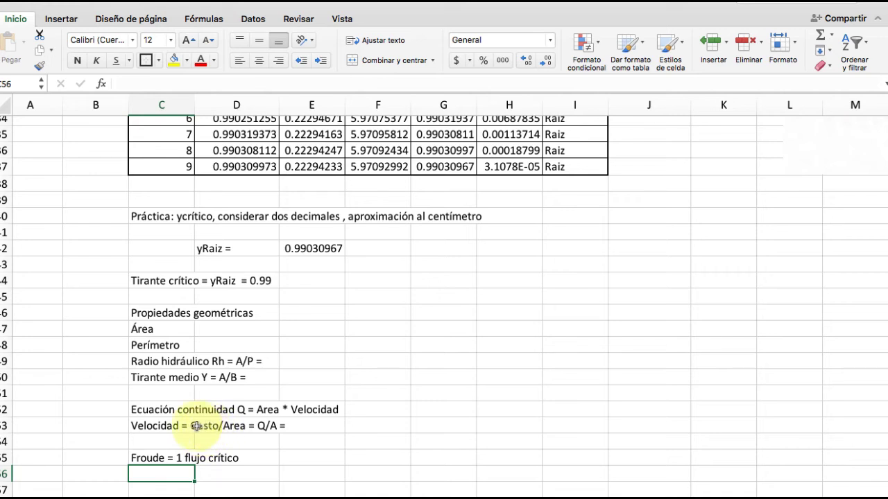
double_click(170, 332)
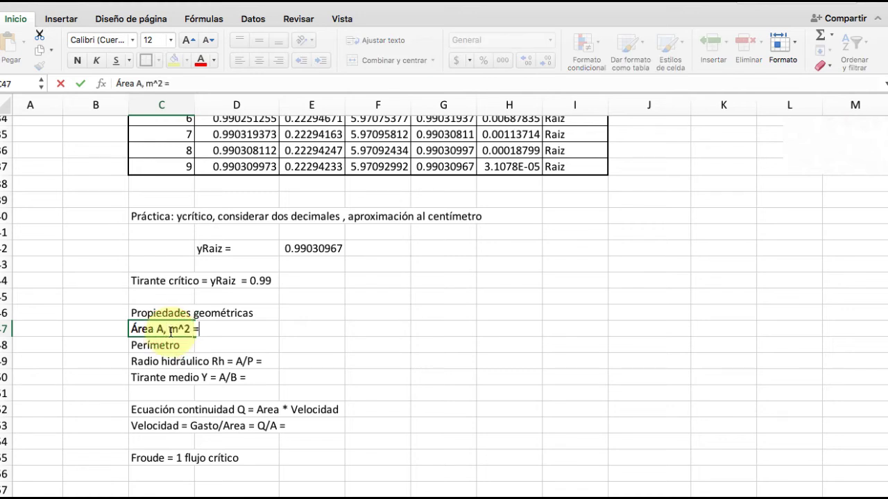
key(Return)
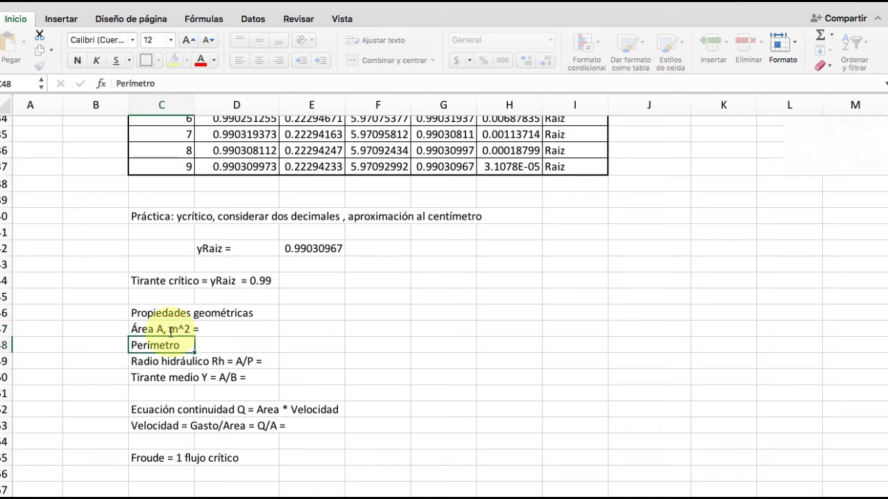
key(Up)
key(Right)
key(Right)
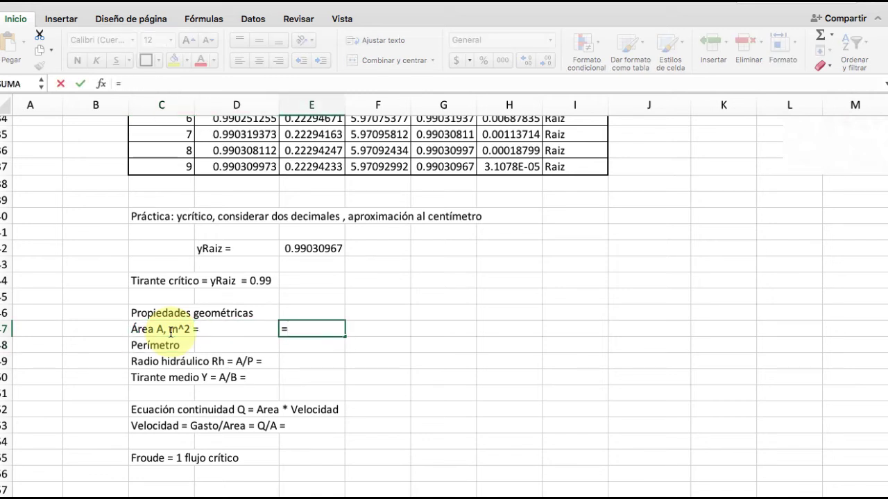
key(Escape)
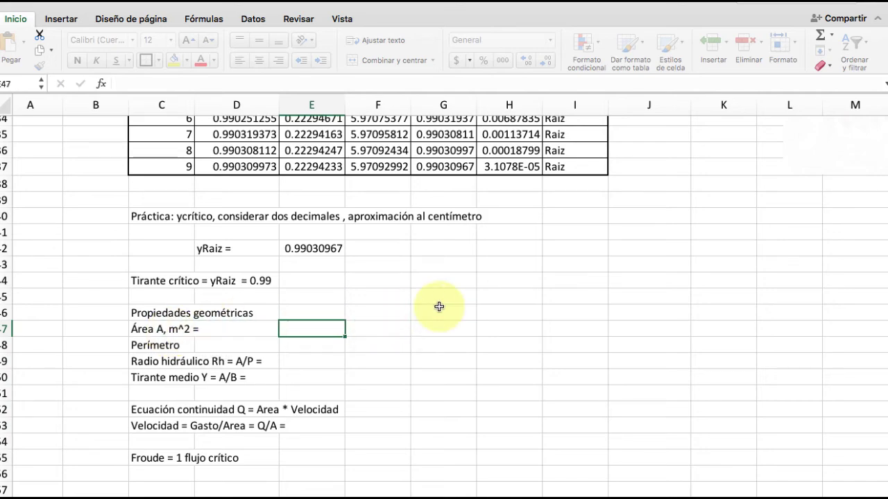
Step: Move the handwritten image of the A, P and B formulas down beside the geometric properties, around columns I to K and rows 46 to 51
scroll(654, 272, up, 15)
scroll(654, 272, right, 5)
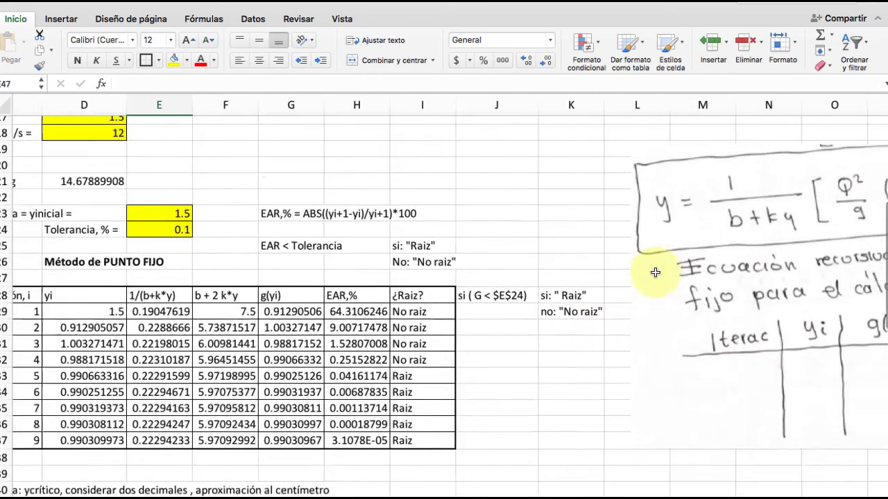
scroll(654, 272, up, 2)
scroll(655, 272, right, 1)
click(272, 217)
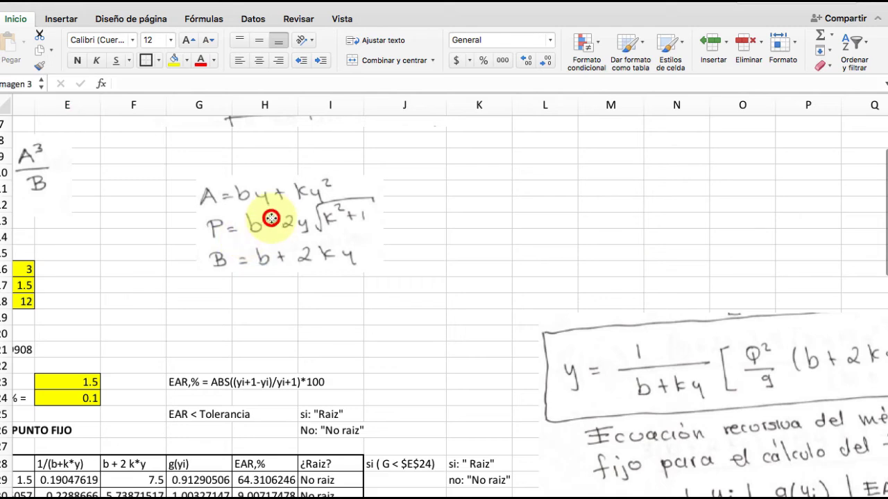
drag(271, 219, 428, 410)
scroll(429, 410, down, 5)
scroll(428, 412, down, 2)
drag(421, 167, 384, 445)
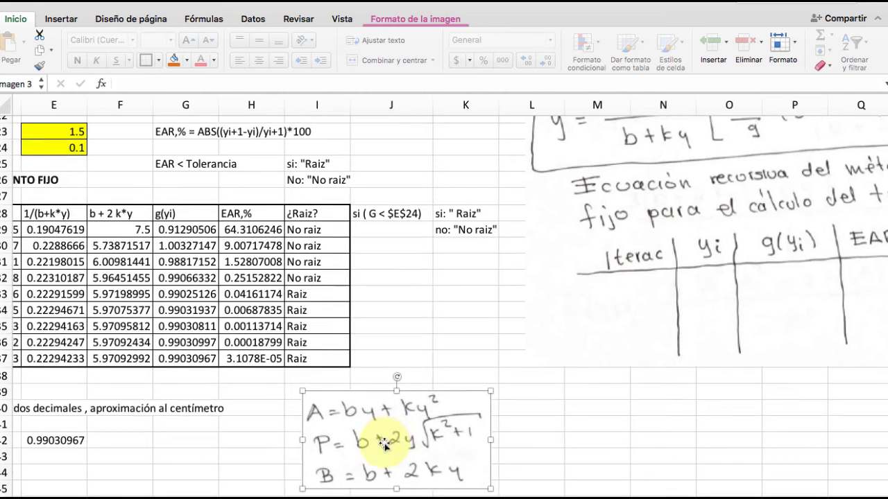
scroll(385, 445, down, 5)
scroll(385, 444, left, 1)
scroll(385, 444, down, 4)
scroll(385, 444, left, 2)
drag(632, 269, 613, 380)
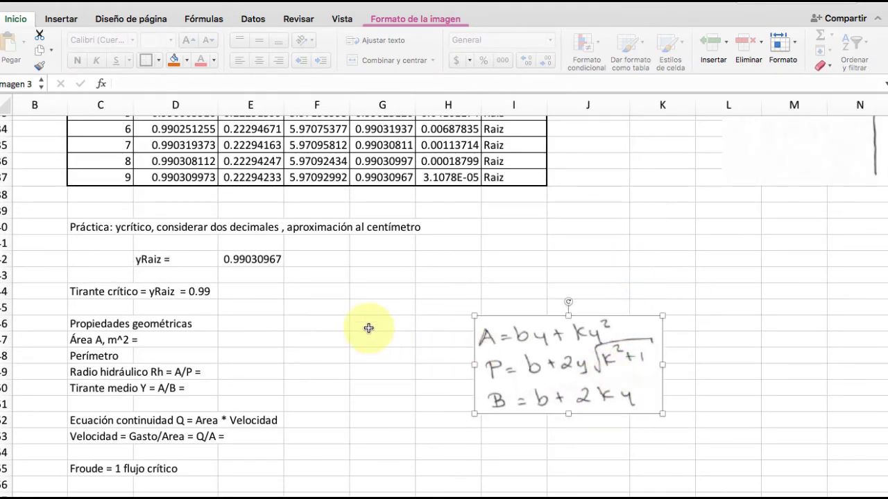
click(259, 341)
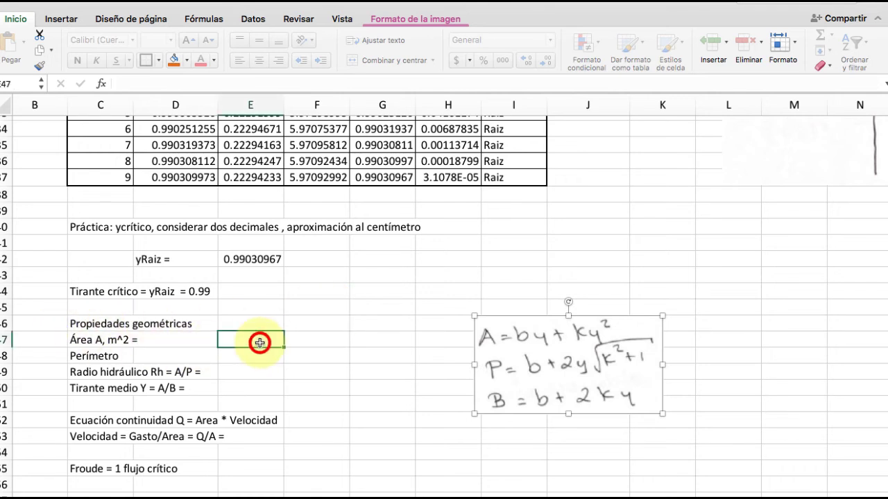
text(=)
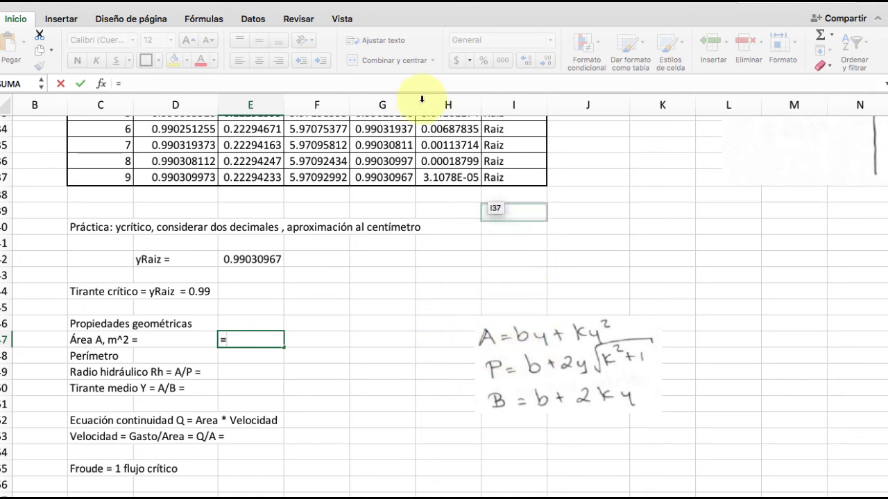
click(344, 20)
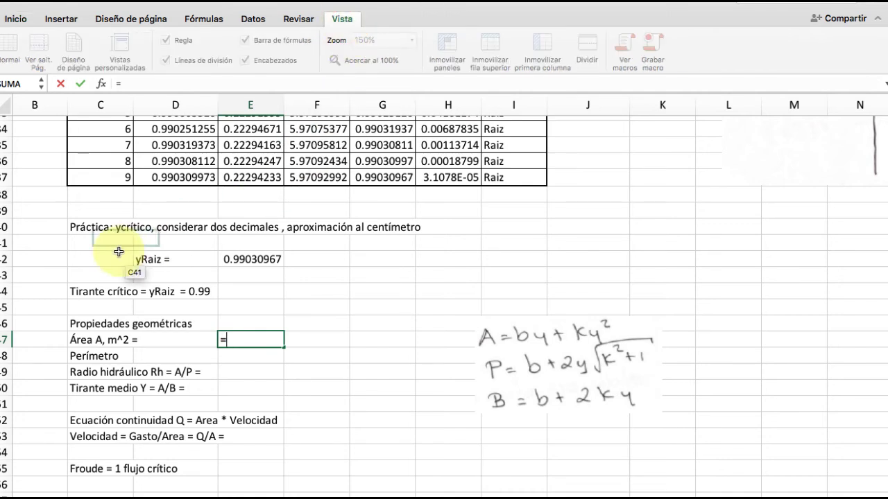
key(Escape)
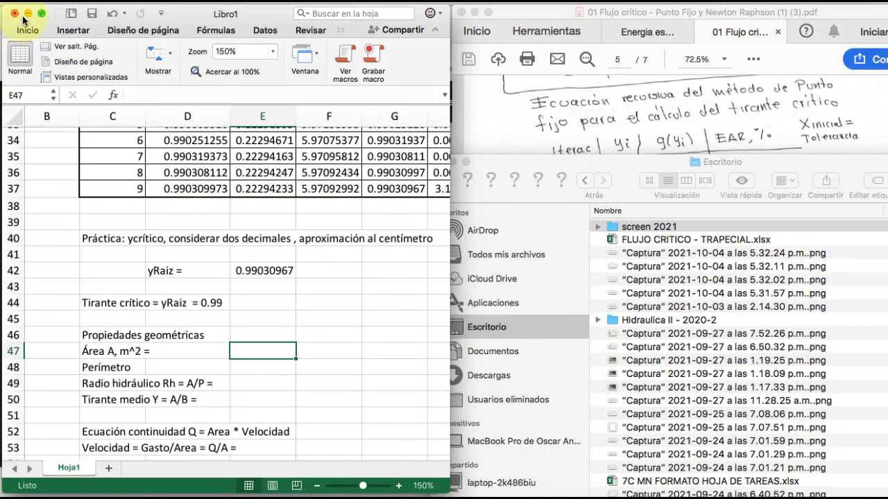
click(43, 14)
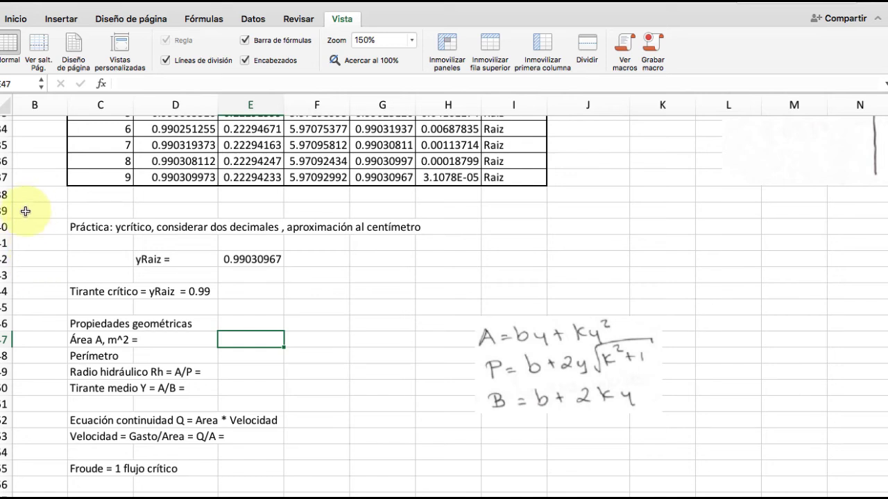
Step: Split the sheet above row 39, with the DATOS inputs in one pane and the geometric properties in the other
click(33, 211)
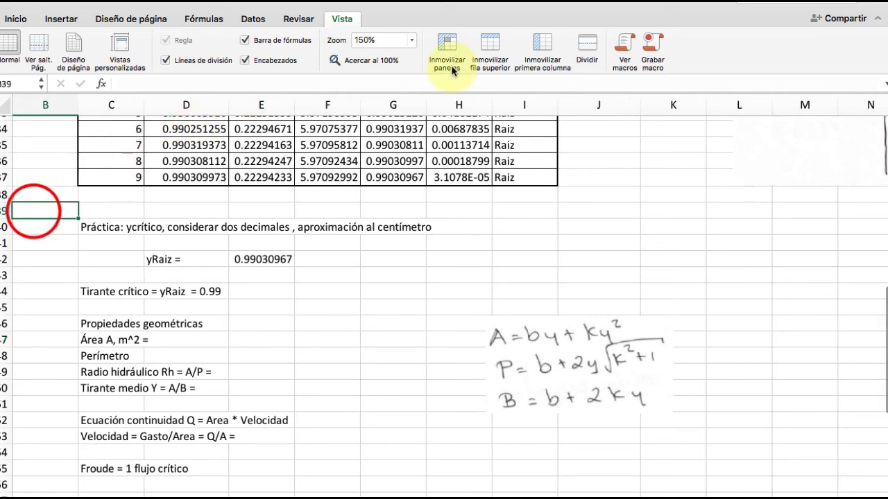
click(590, 45)
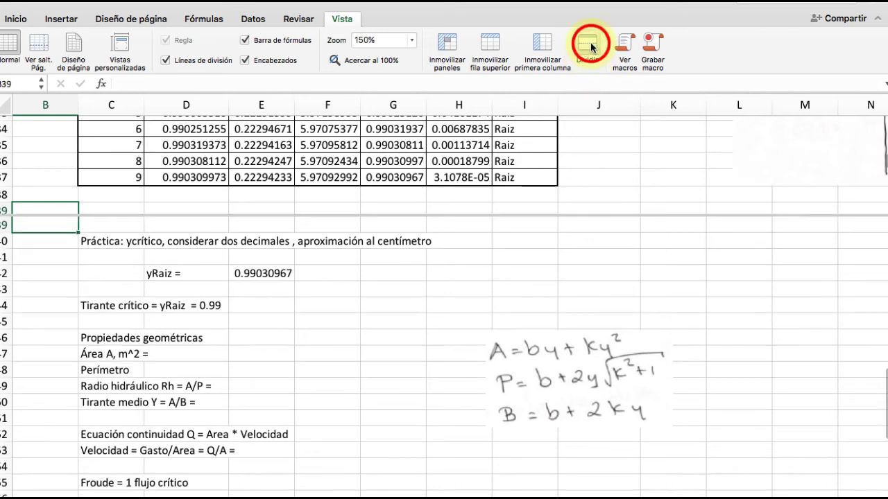
scroll(476, 158, up, 10)
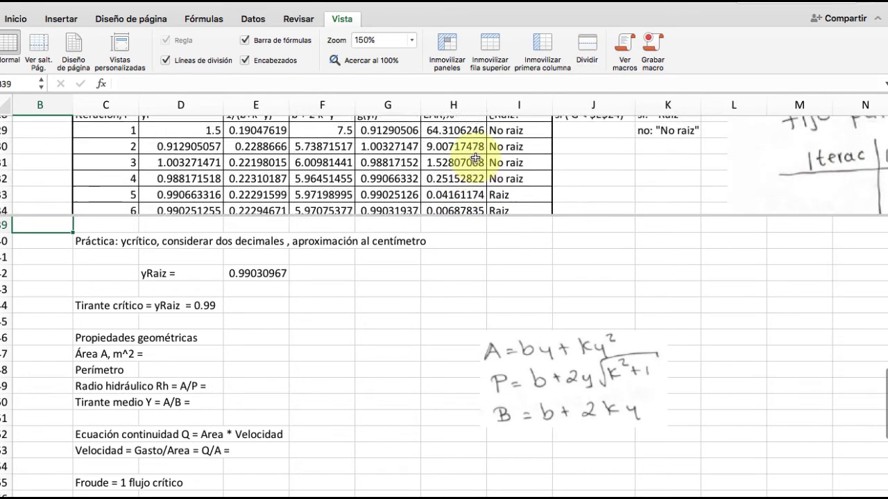
scroll(475, 158, up, 6)
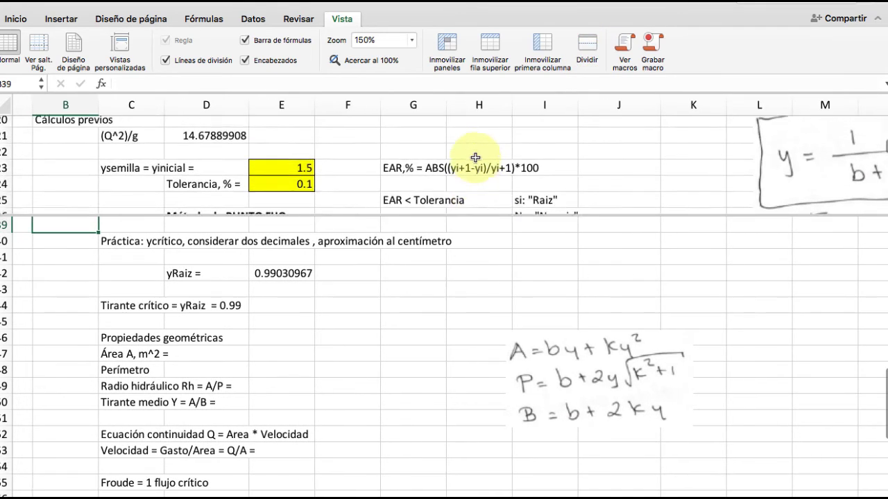
scroll(475, 158, up, 1)
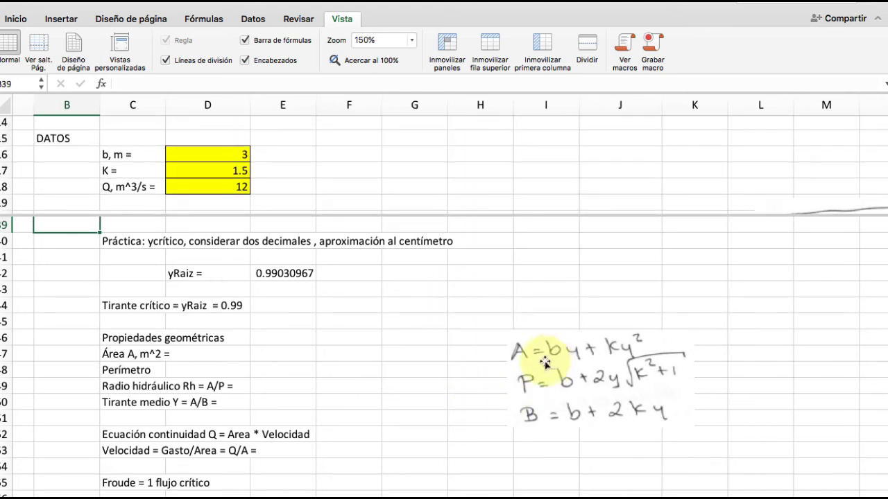
Step: Calculate the area in F47 with the formula =$D$16*E42+D17*E42^2
click(365, 353)
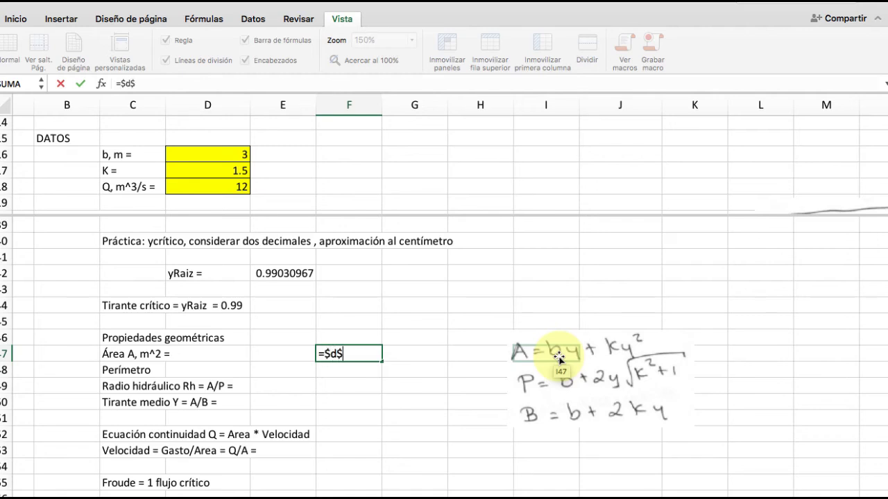
text(6*)
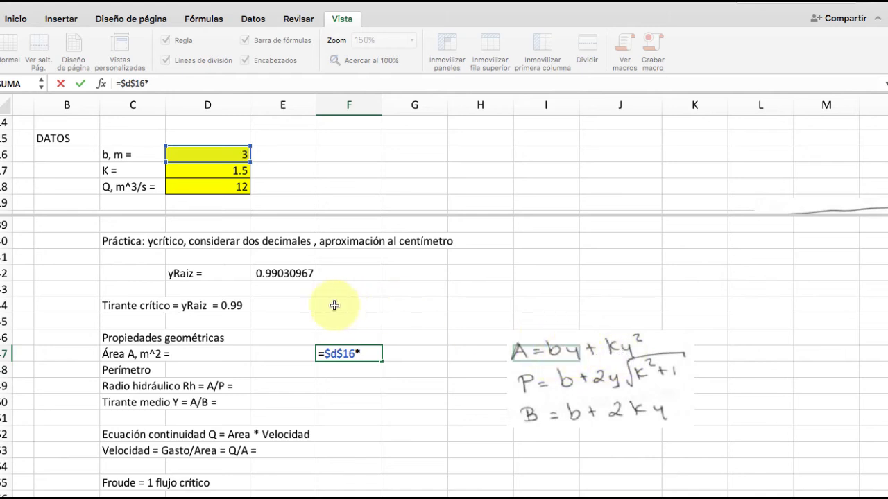
click(283, 273)
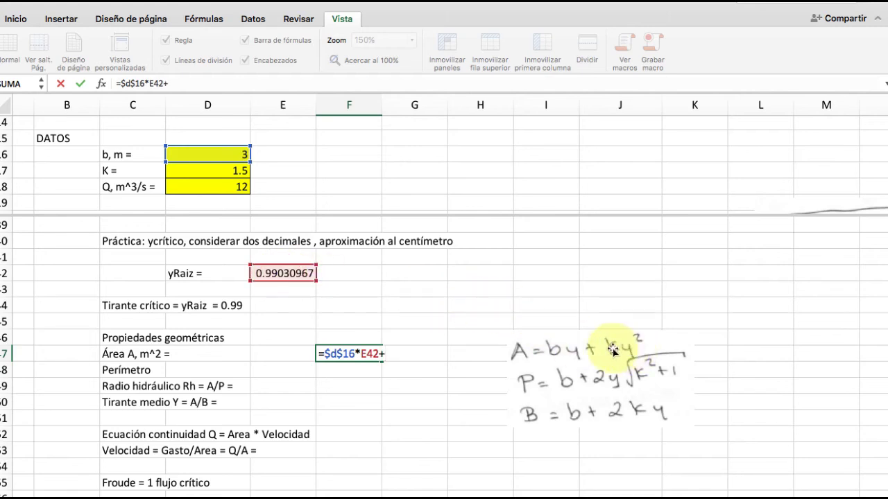
click(236, 172)
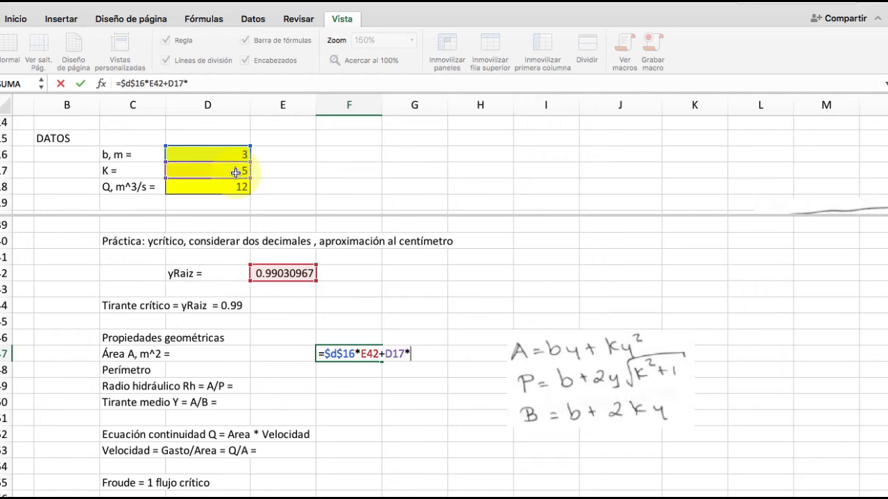
text(*)
click(287, 275)
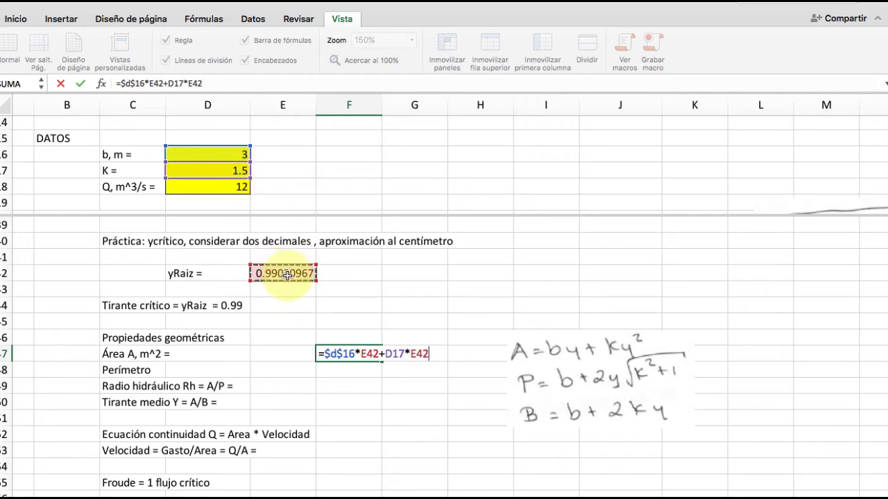
text(^2)
key(Return)
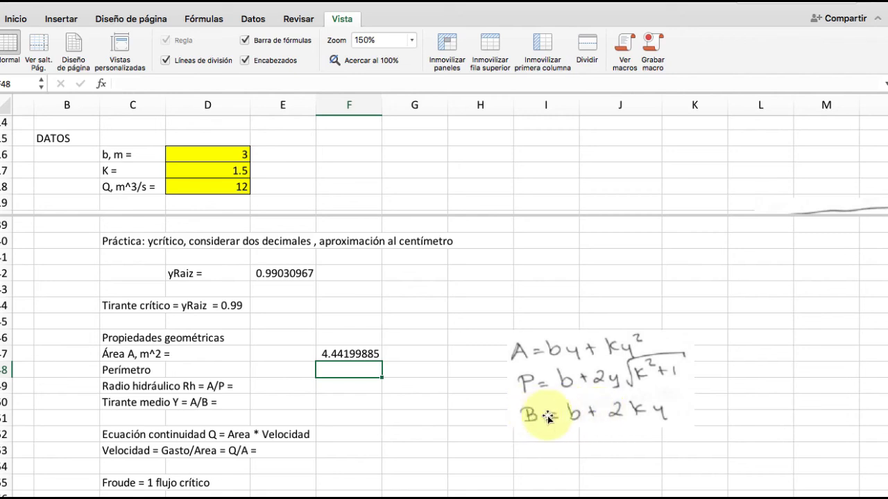
Step: Insert a row above Perímetro and enter the label "Ancho superficie libre B, m =" in C48
click(358, 407)
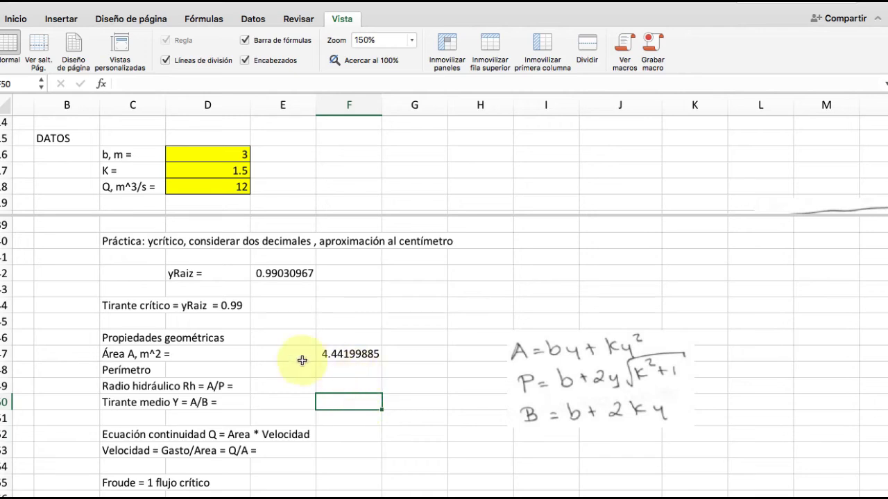
click(6, 371)
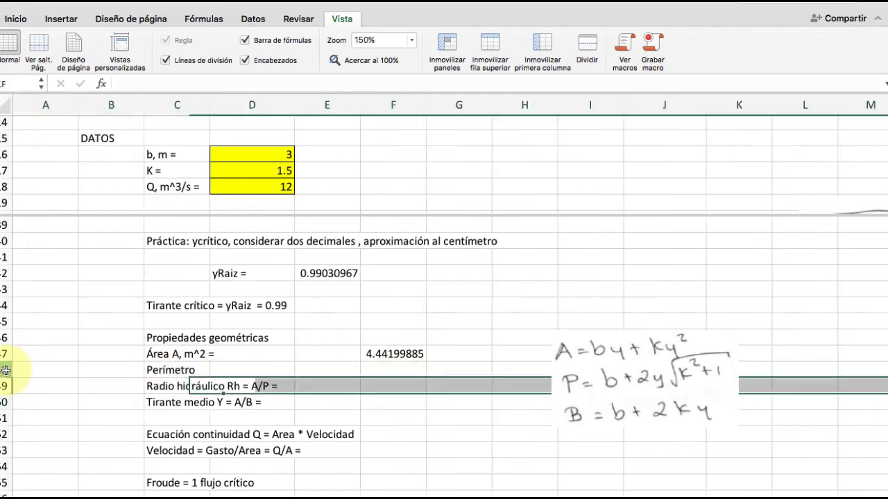
right_click(6, 370)
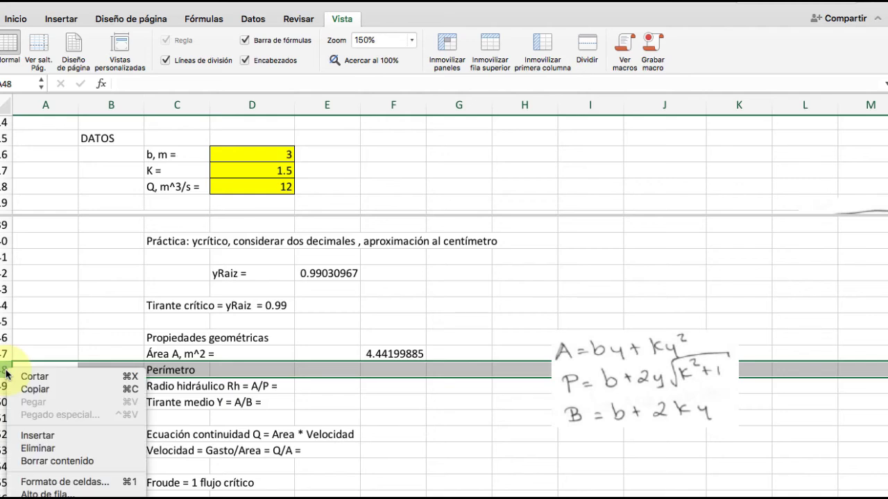
click(35, 439)
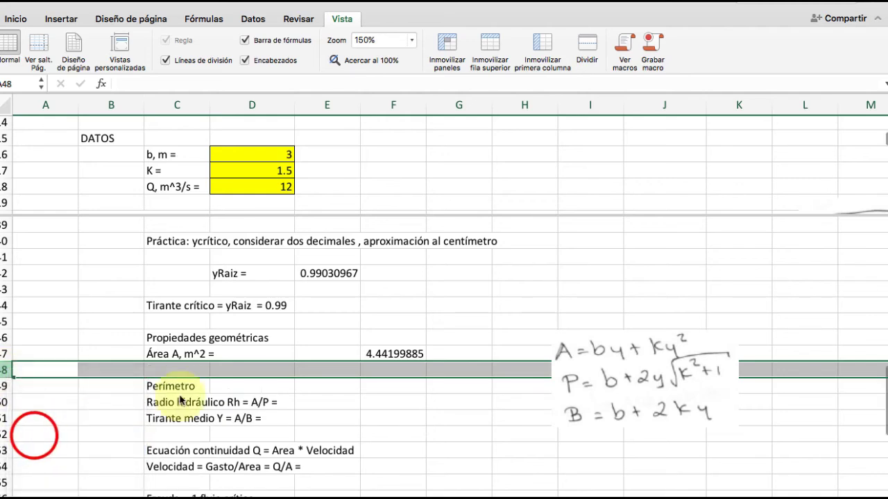
click(162, 367)
text(Ancho superficie libre B, m =)
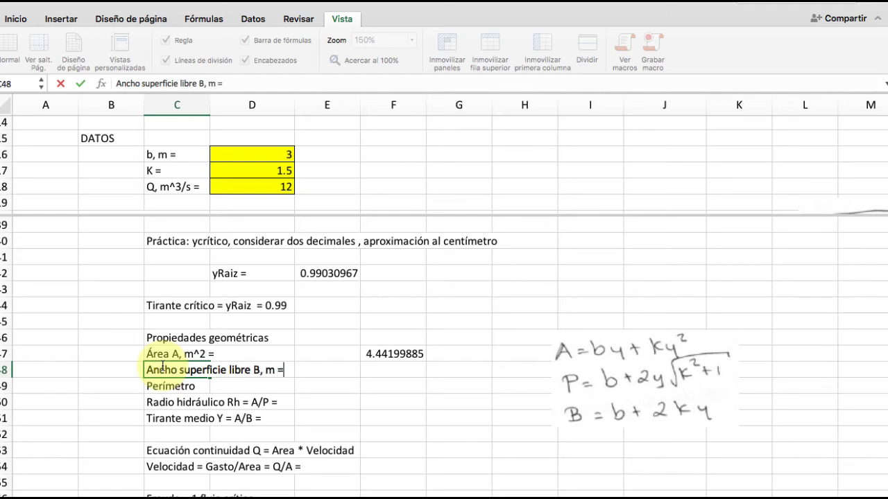
key(Return)
Step: Calculate the free surface width B in F48 with the formula =D16+2*D17*E42
key(Up)
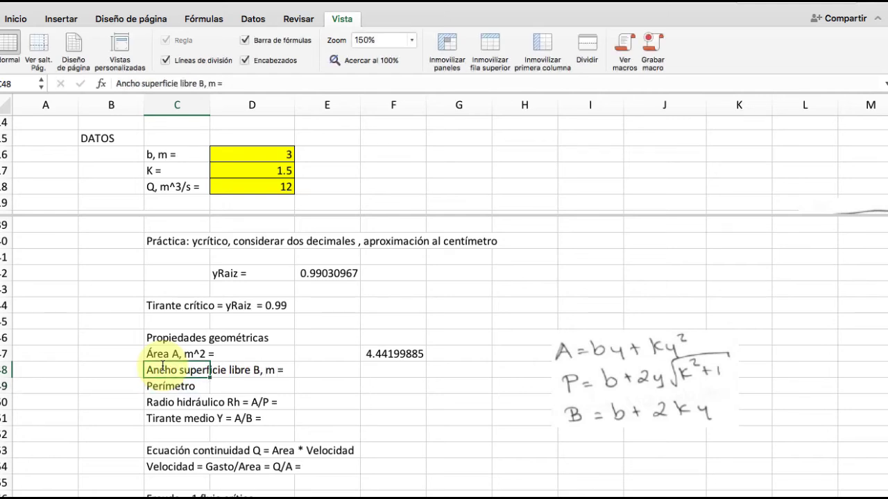
key(Right)
key(Right)
key(Right)
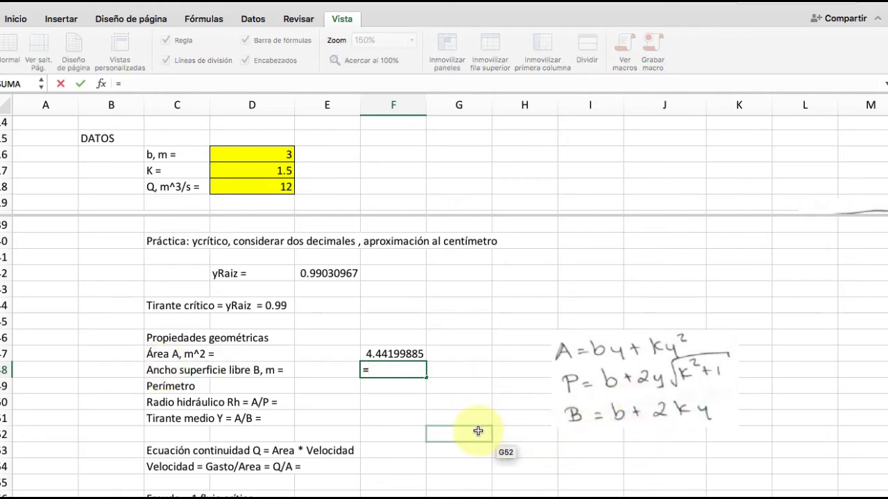
click(276, 157)
text(+2)
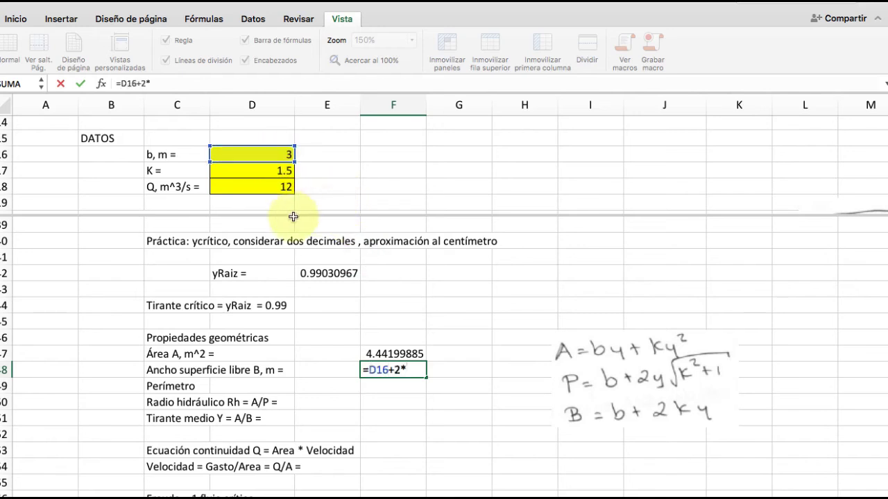
text(*)
click(275, 173)
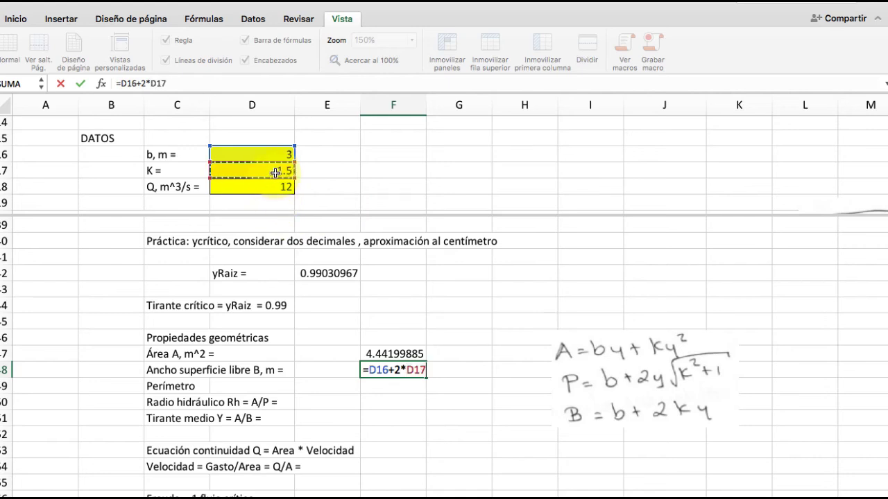
click(328, 275)
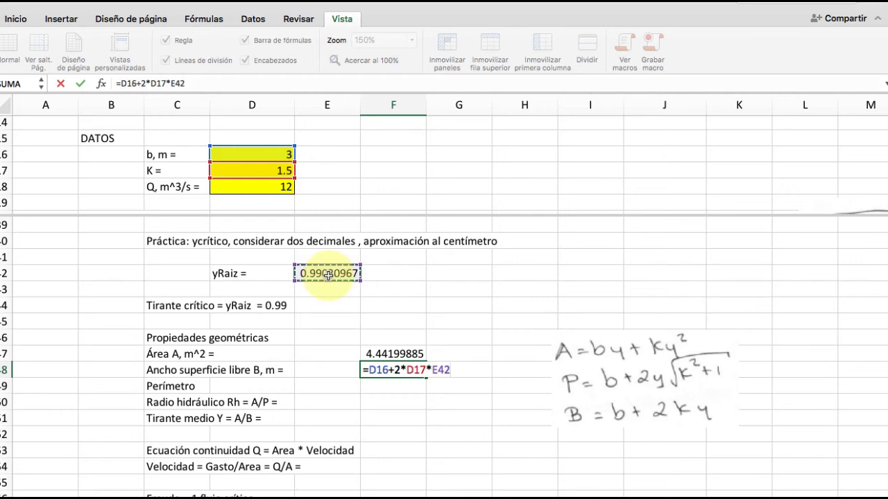
key(Return)
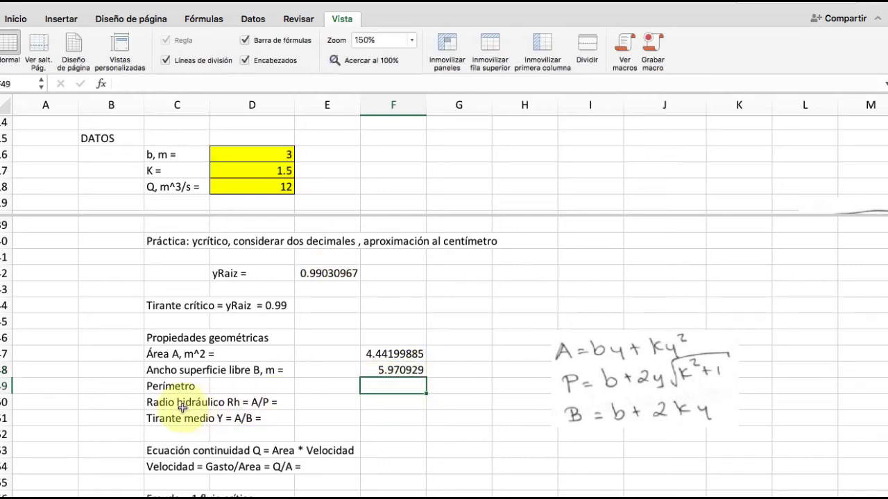
Step: Calculate the mean depth Y in F51 with the formula =F47/F48
click(401, 419)
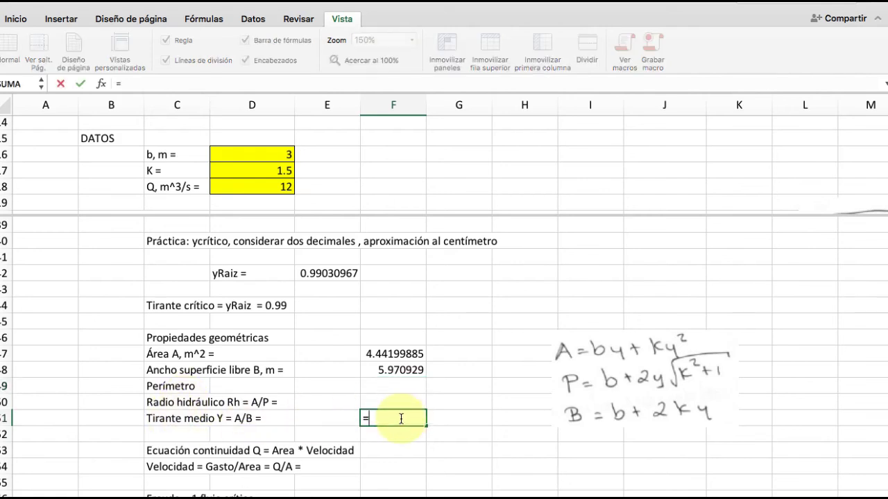
click(411, 355)
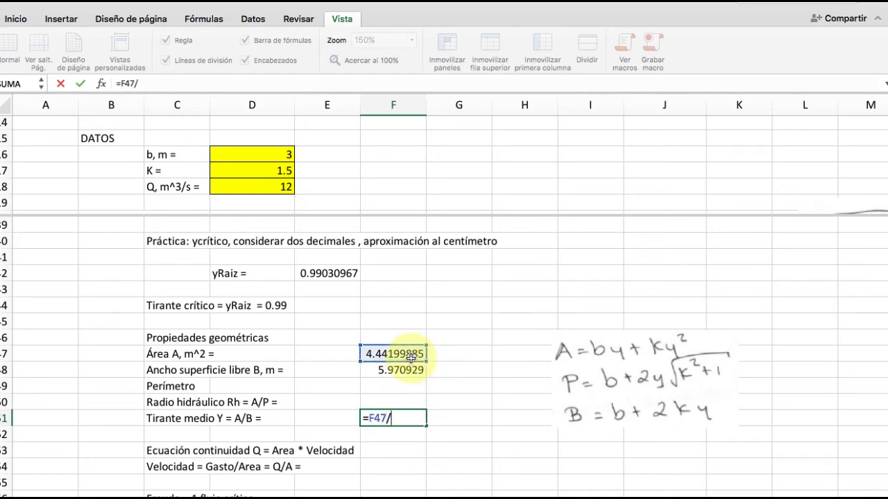
click(413, 371)
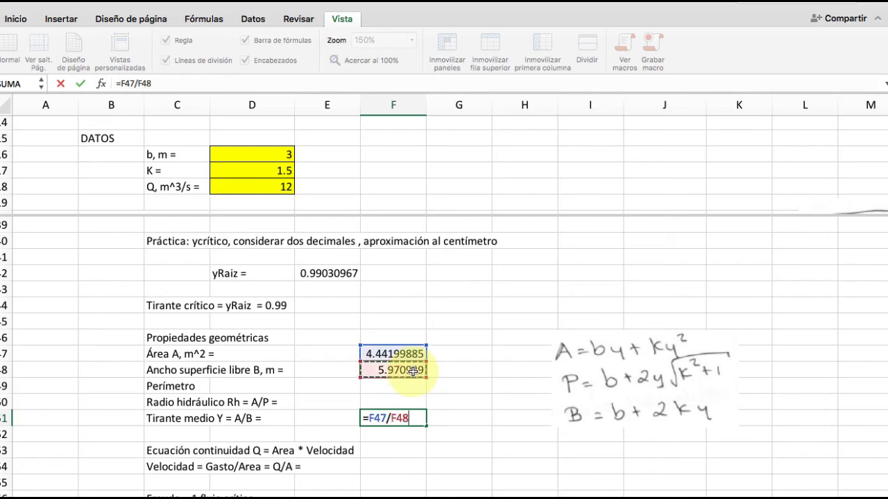
key(Return)
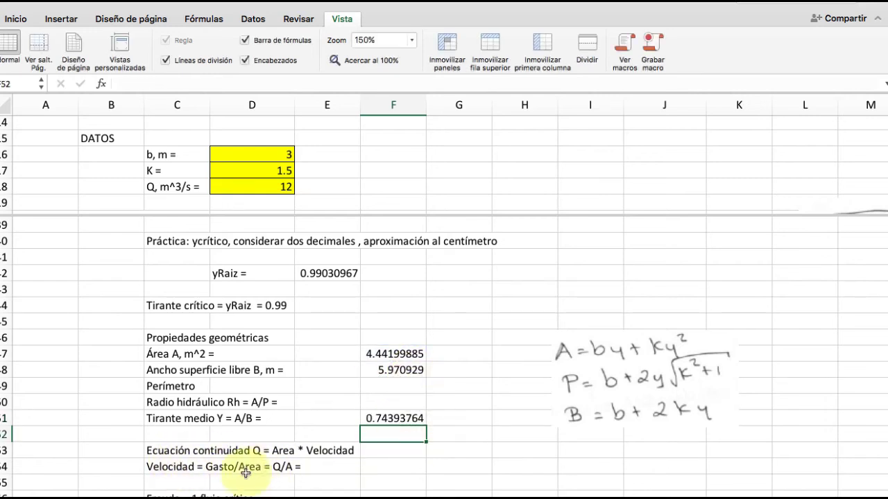
Step: Calculate the flow velocity in F54 with the formula =D18/F47
click(397, 469)
text(=)
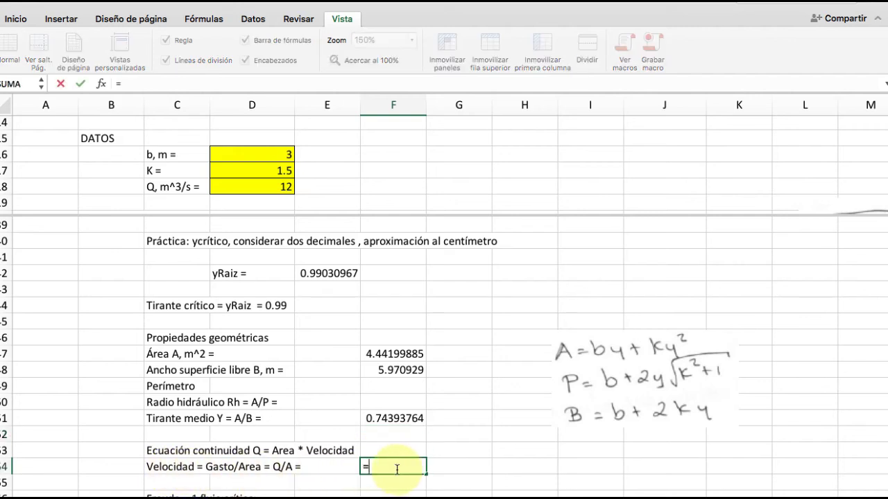
click(279, 192)
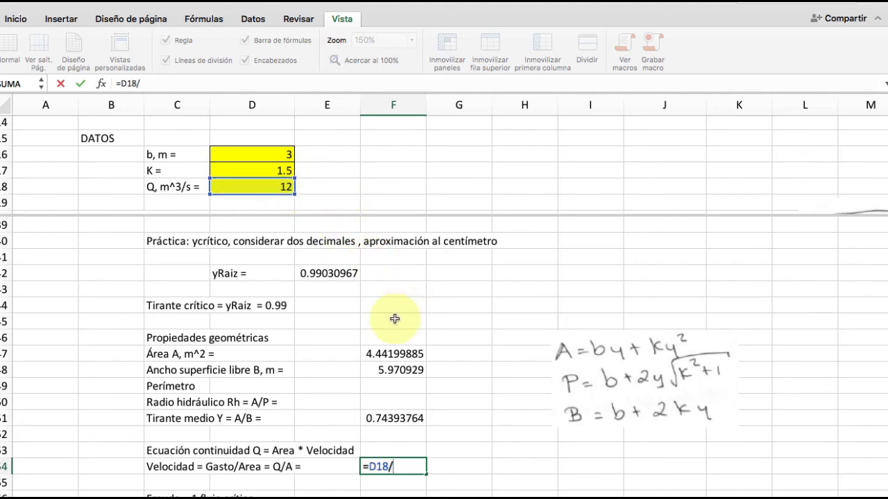
click(409, 353)
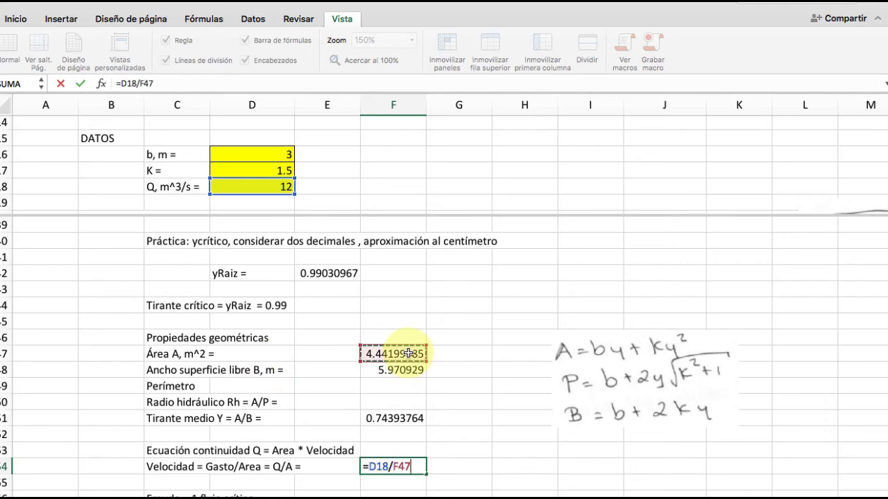
key(Return)
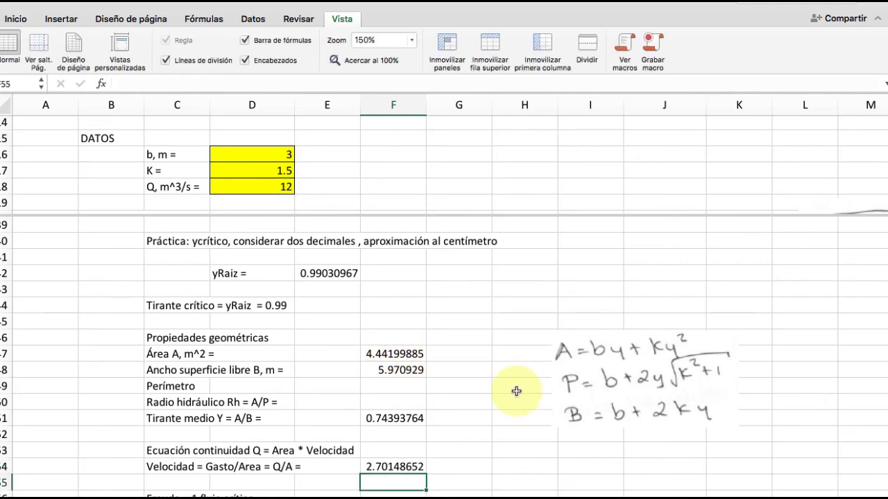
Step: Enter the Froude expression "V/raiz(9.81*Y) =" as a label in C58
scroll(518, 394, down, 5)
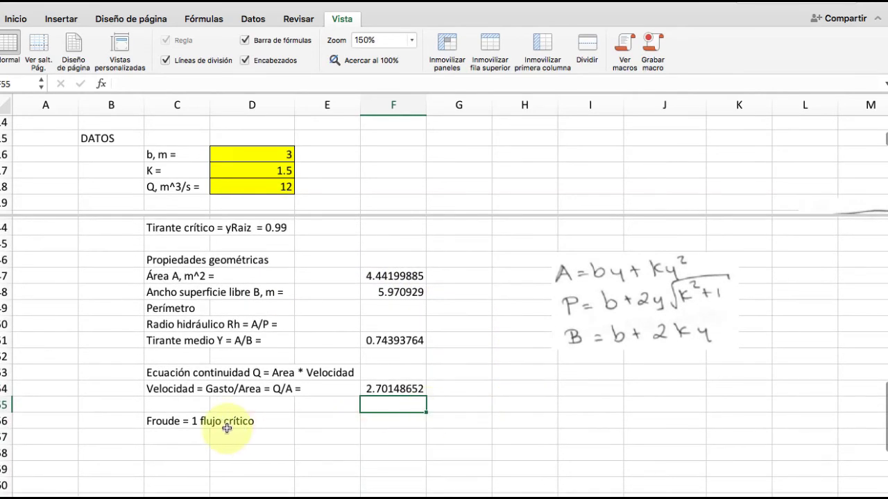
scroll(250, 425, down, 2)
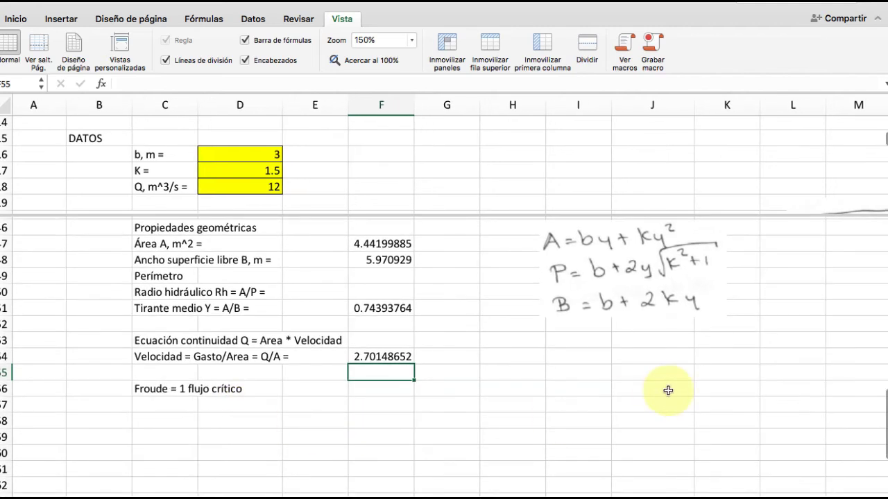
click(173, 422)
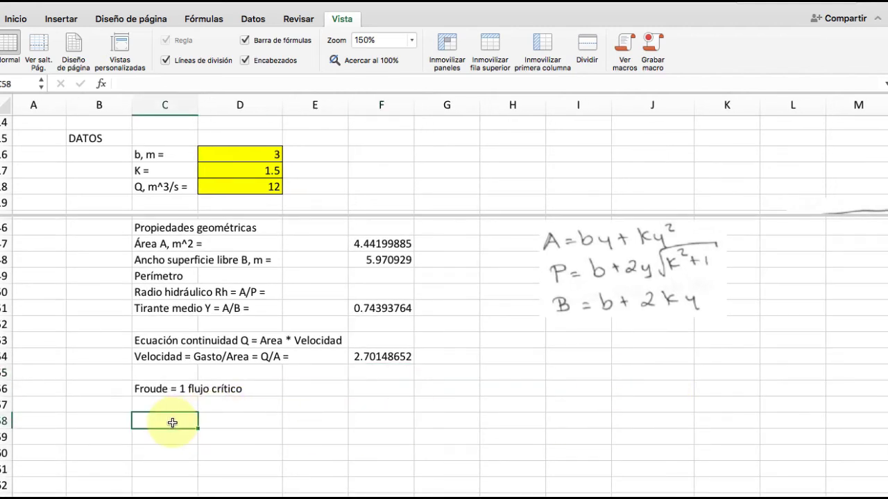
text(V/raiz(9.)
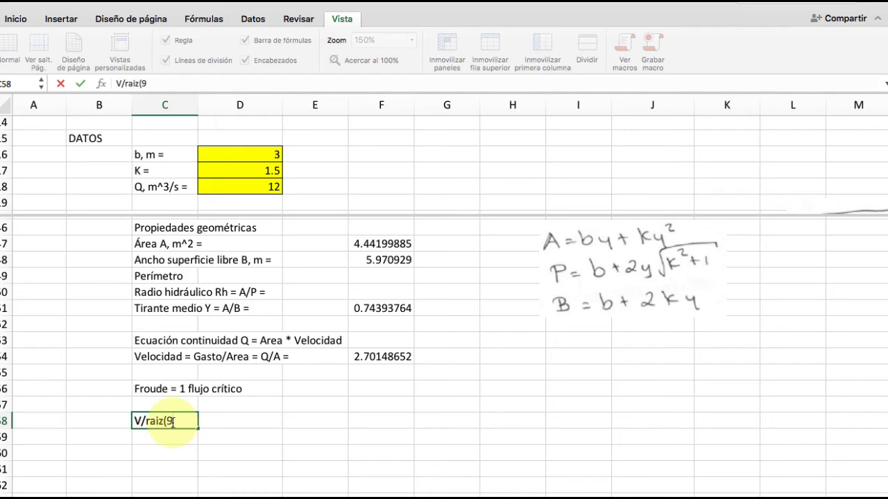
text(81*Y) =)
key(Return)
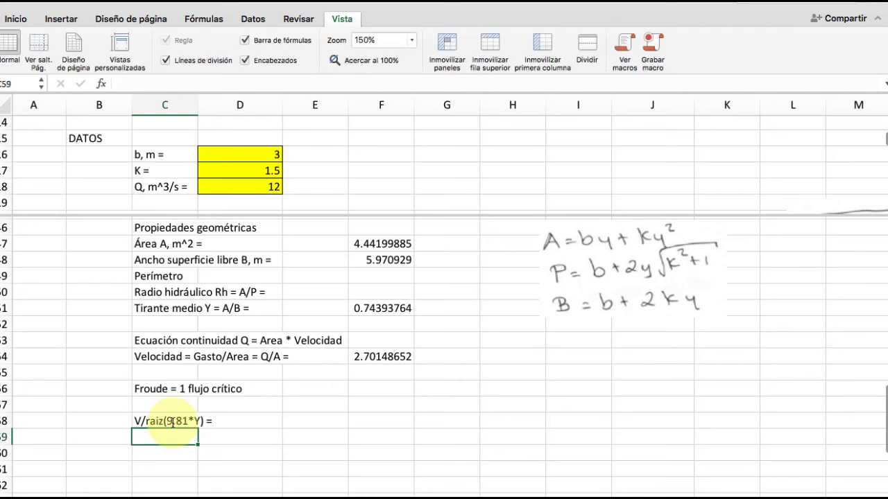
Step: Calculate the Froude number in F56 with the formula =F54/raiz(9.81*F51)
click(376, 391)
text(=)
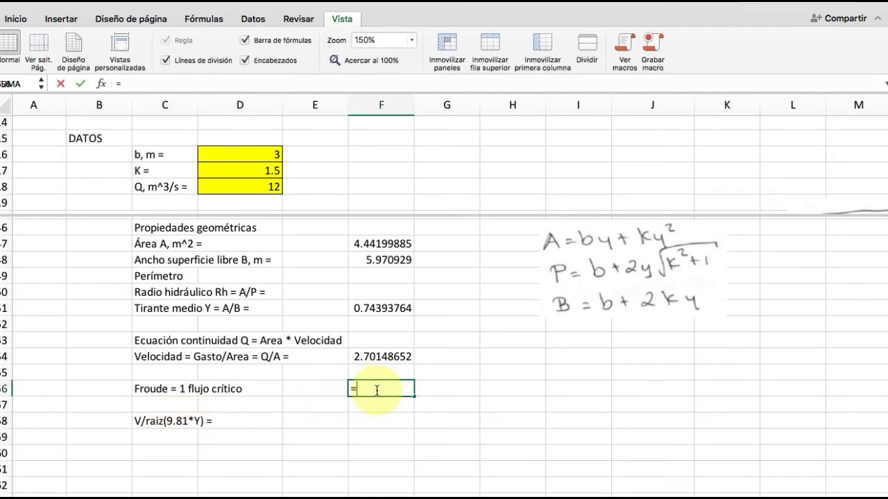
click(389, 357)
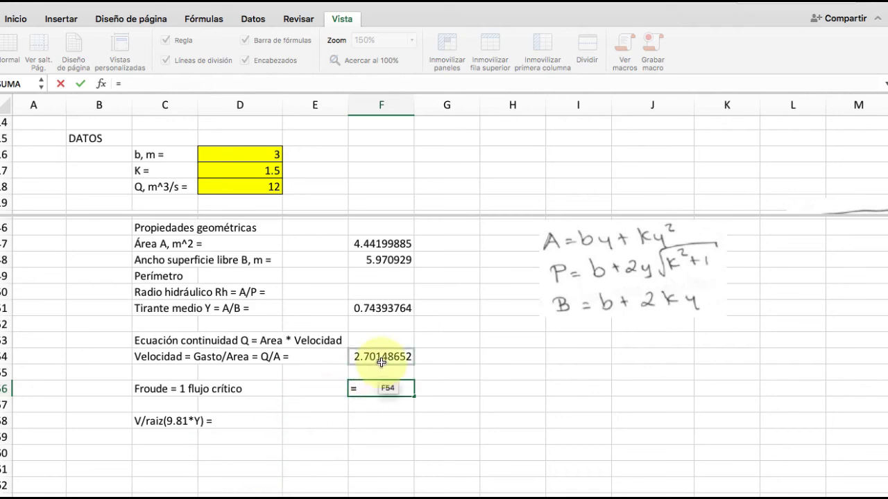
text(/)
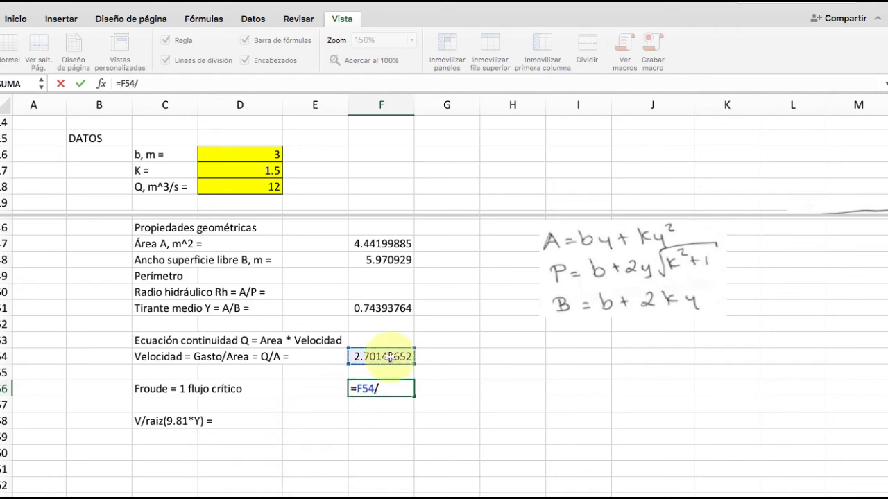
text(raiz)
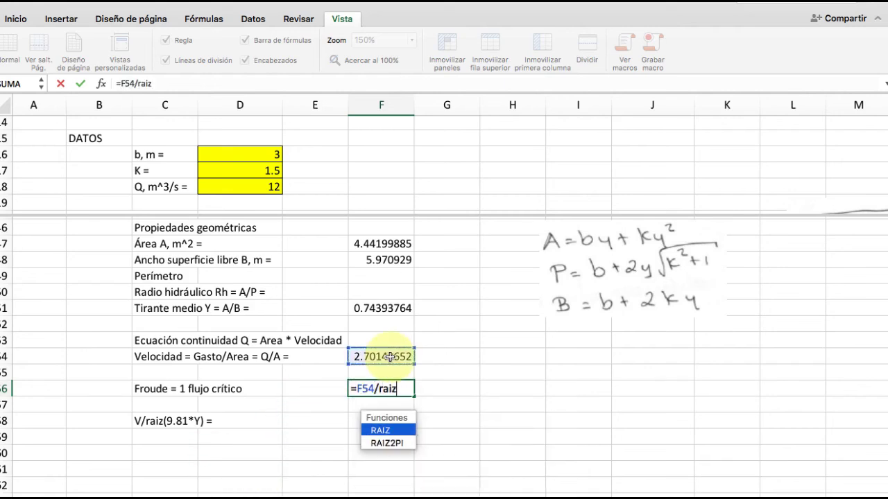
text(()
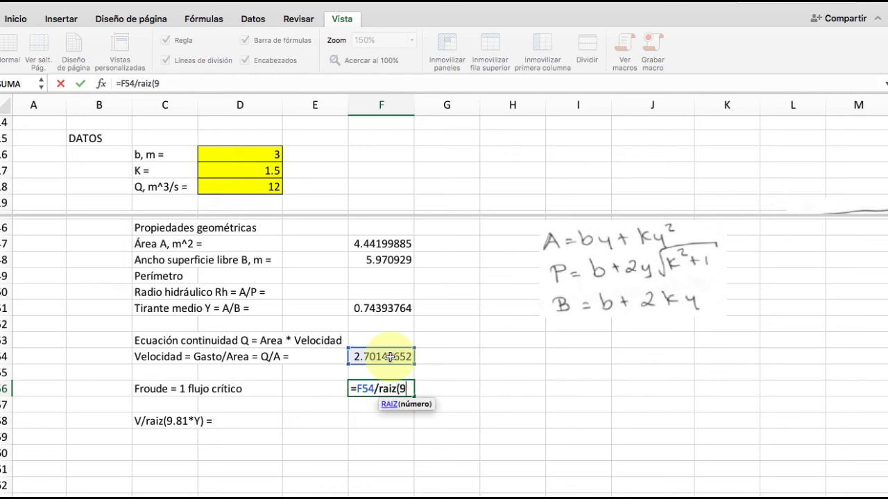
text(9,81)
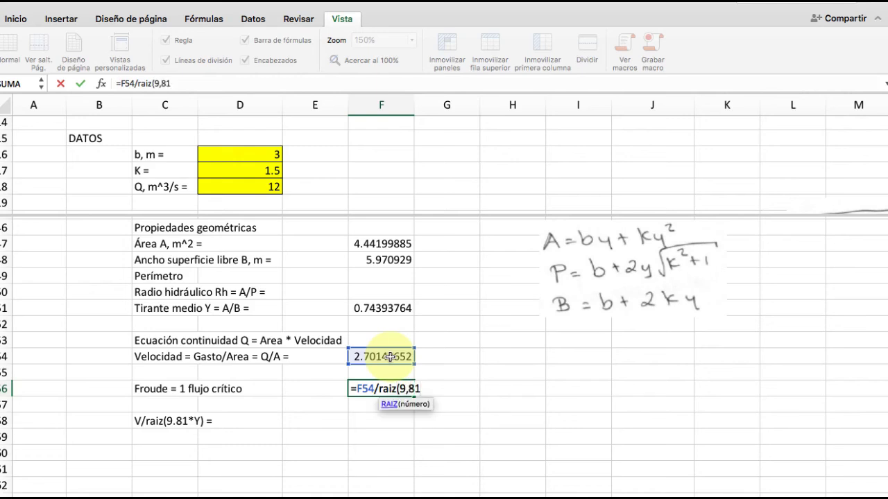
key(BackSpace)
key(BackSpace)
key(BackSpace)
text(.)
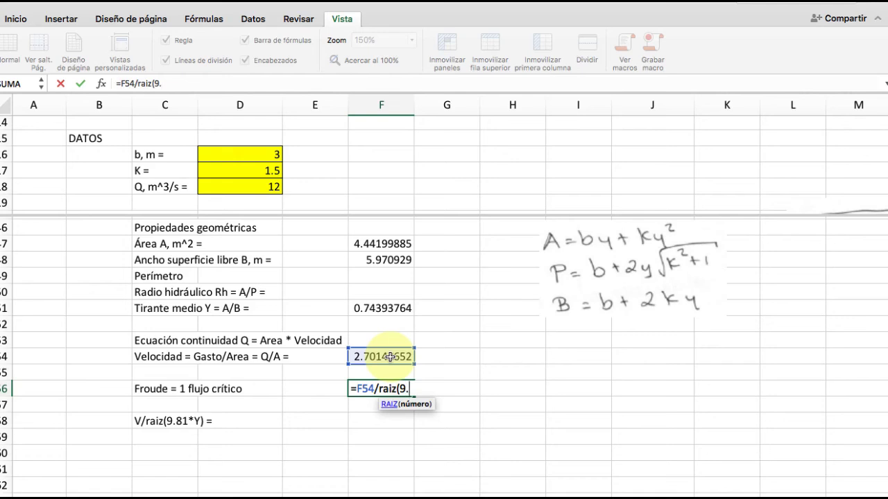
text(81*)
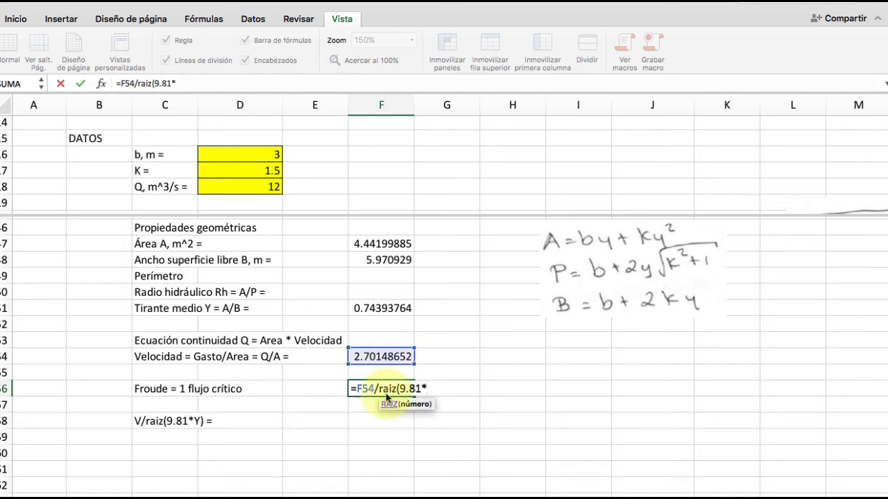
click(380, 310)
text())
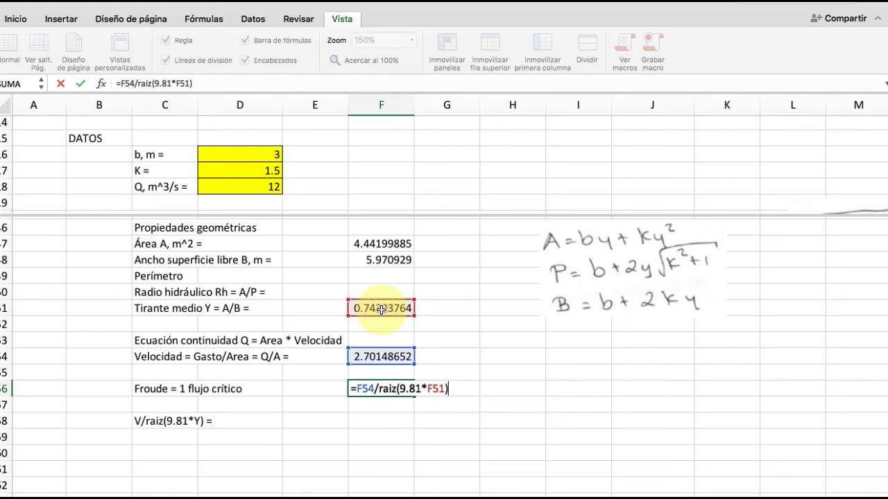
key(Return)
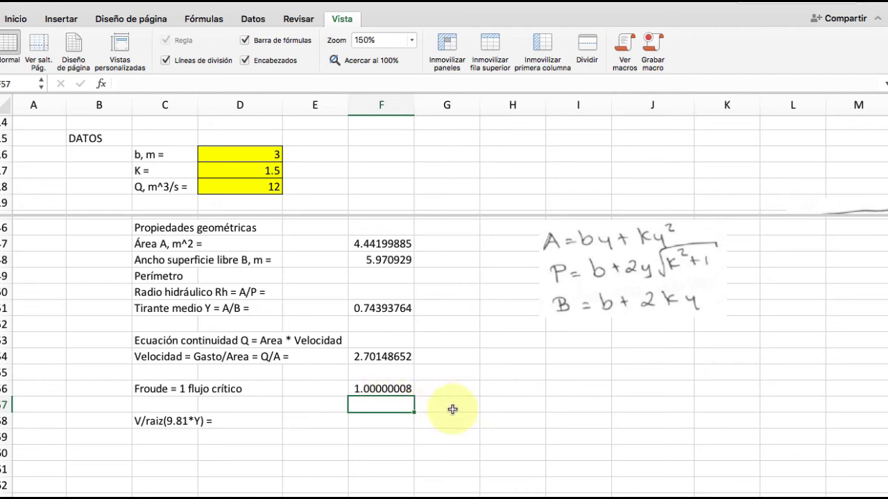
Step: Enter the title "VERSIÓN FINAL DEL ANÁLISIS DE FLUJO CRÍTICO PARA CANAL RECTANGULAR CON EL MÉTODO DE PUNTO FIJO" in D61
click(512, 421)
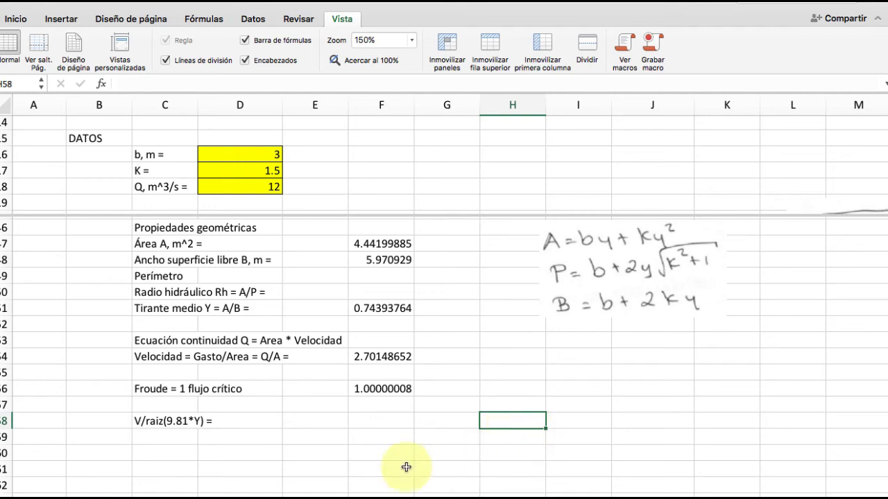
click(236, 471)
text(V)
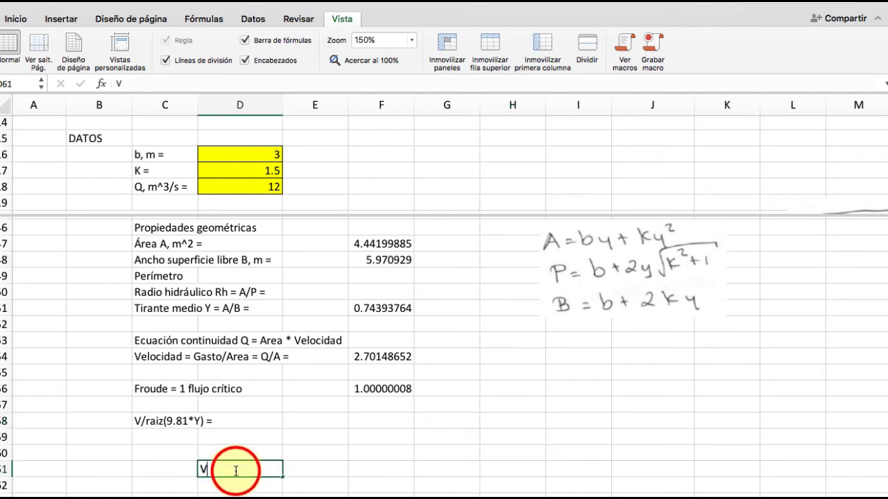
text(ERSIÓN F)
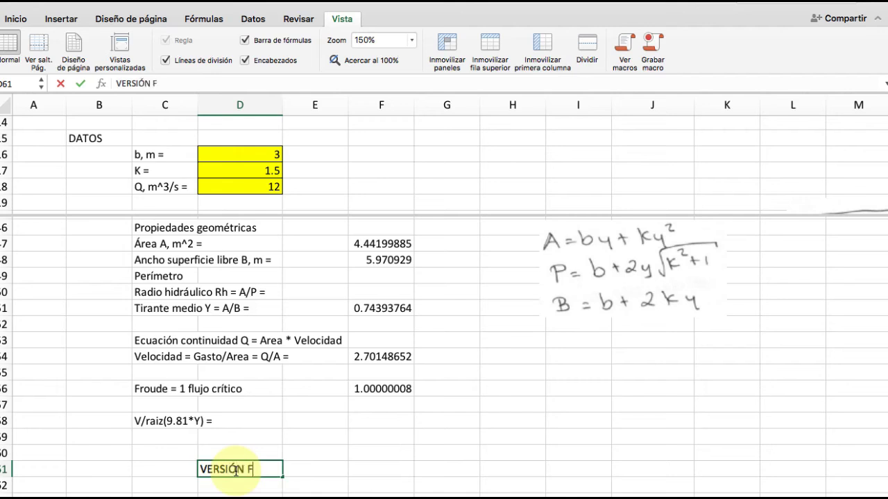
text(INAL DEL)
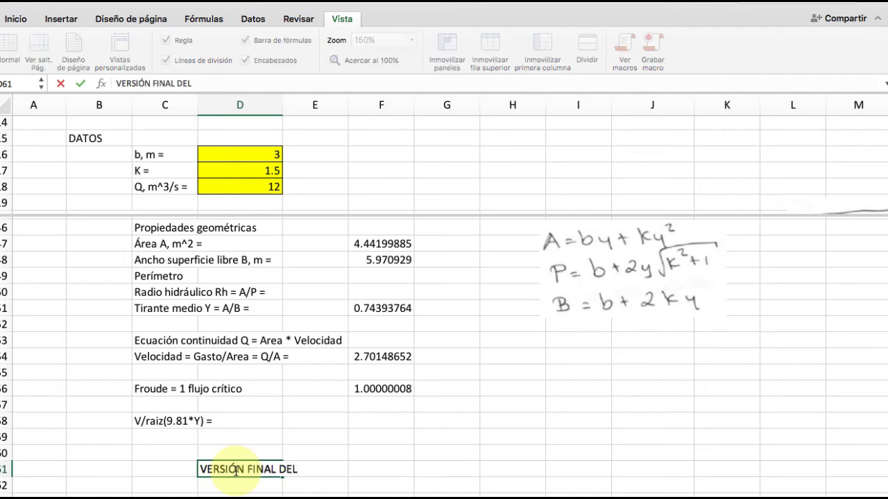
text( ANÁLISIS DE FLU)
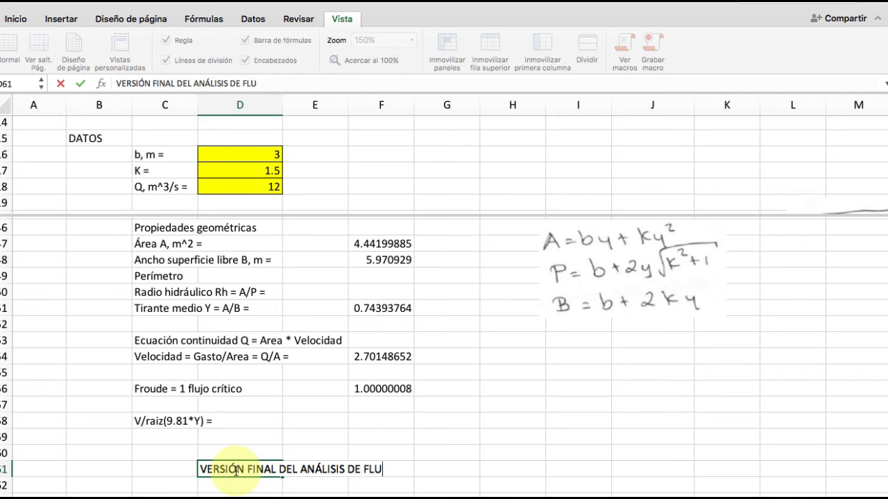
text(JO CRÍTI)
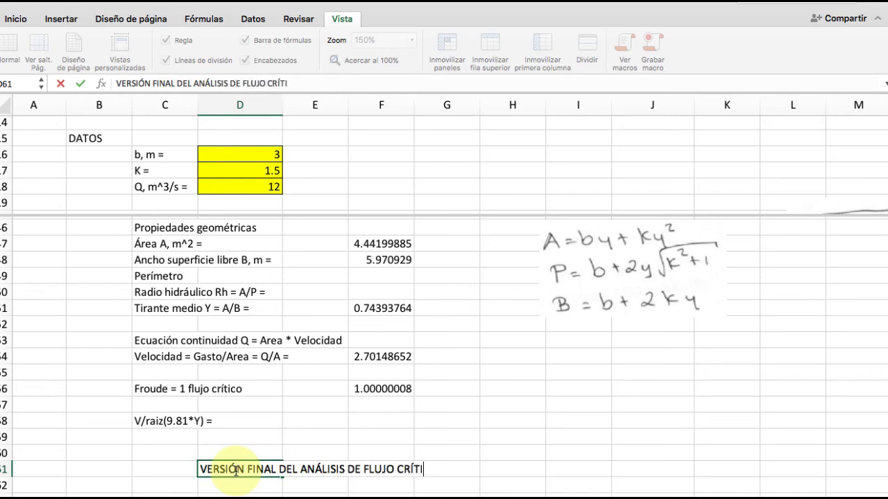
text(CO PARA CANA)
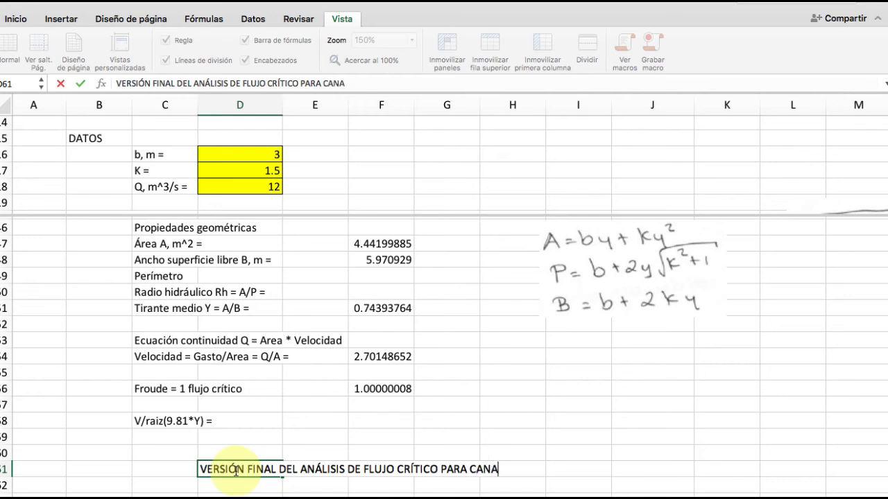
text(L RECTANGU)
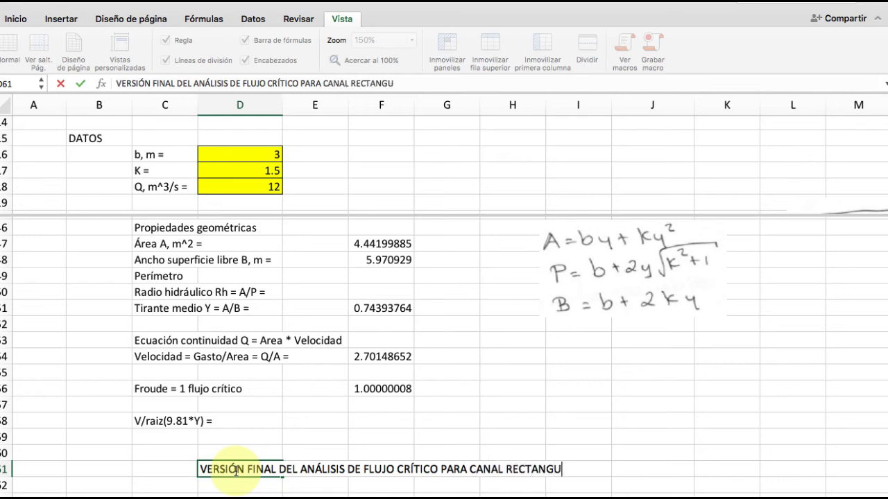
text(LAR CON)
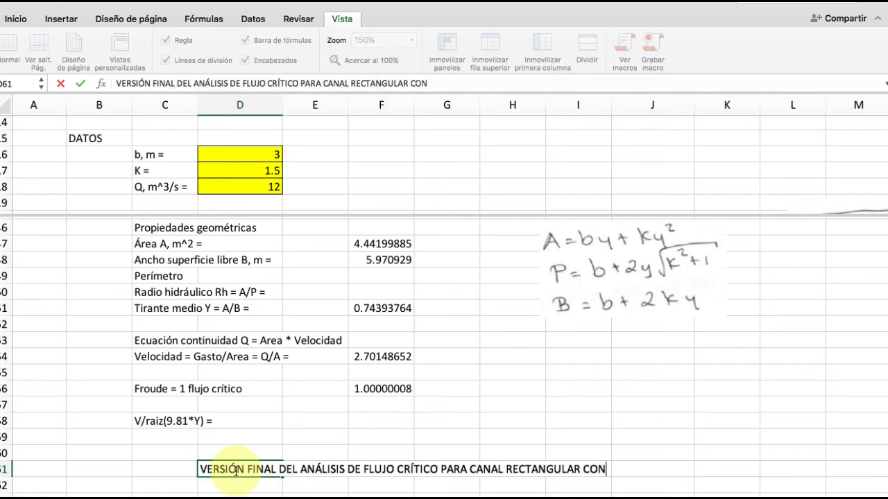
text( EL MÉTODO D)
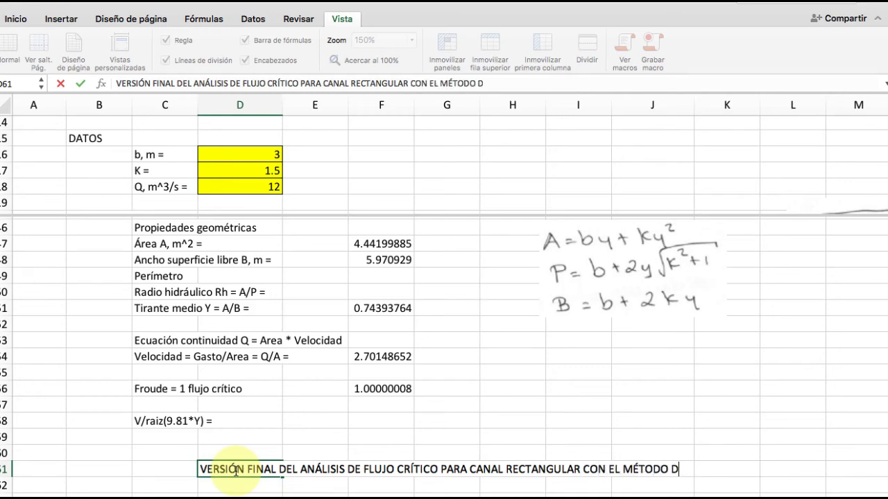
text(E PUNTO FIJ)
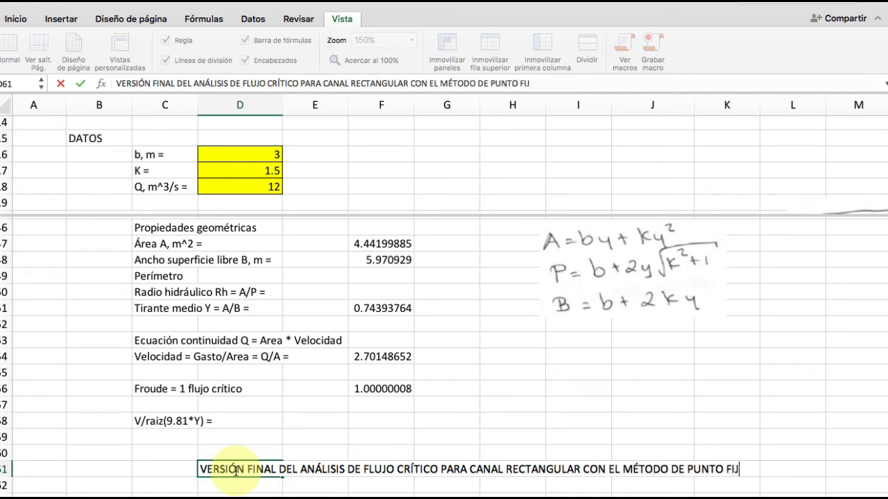
text(O)
key(Return)
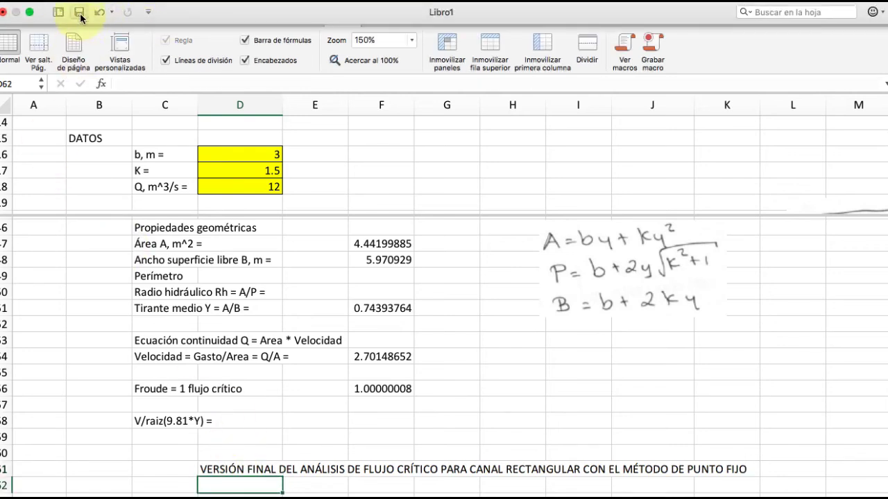
Step: Save the workbook in the Escritorio folder as "flujo critico - tirante - canal trapecial.xlsx"
click(80, 13)
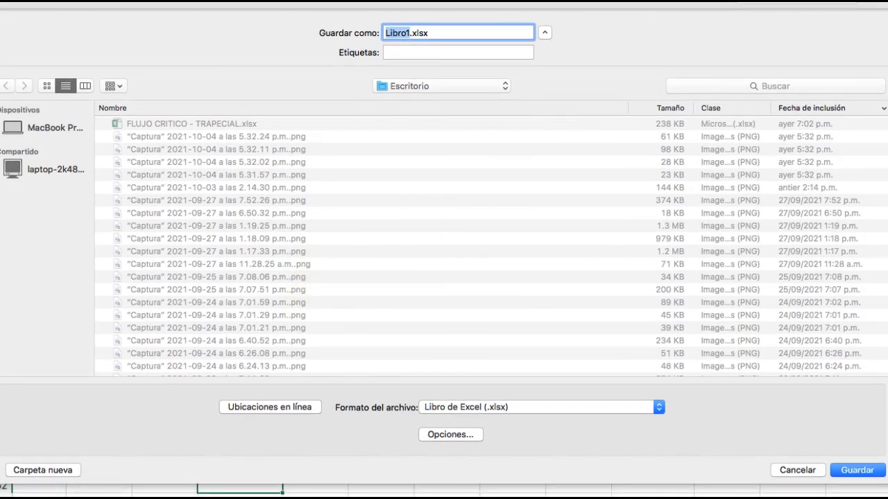
text(flujo critico)
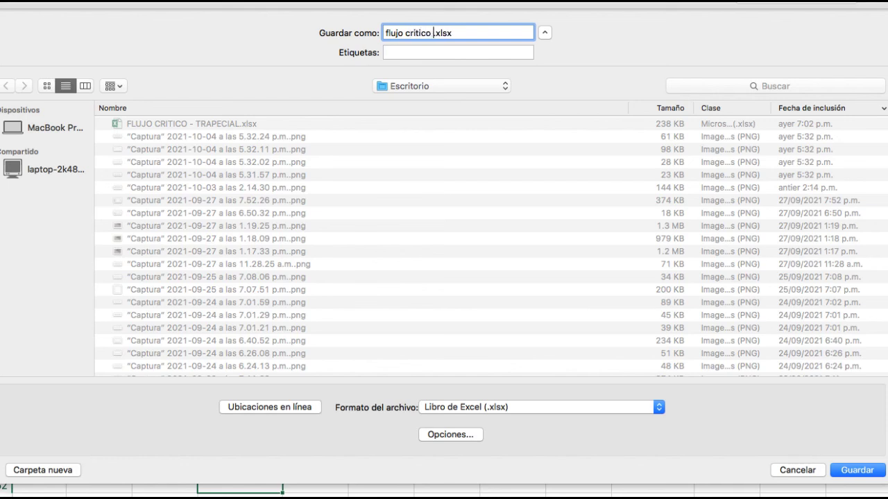
text( - tirante - canal y)
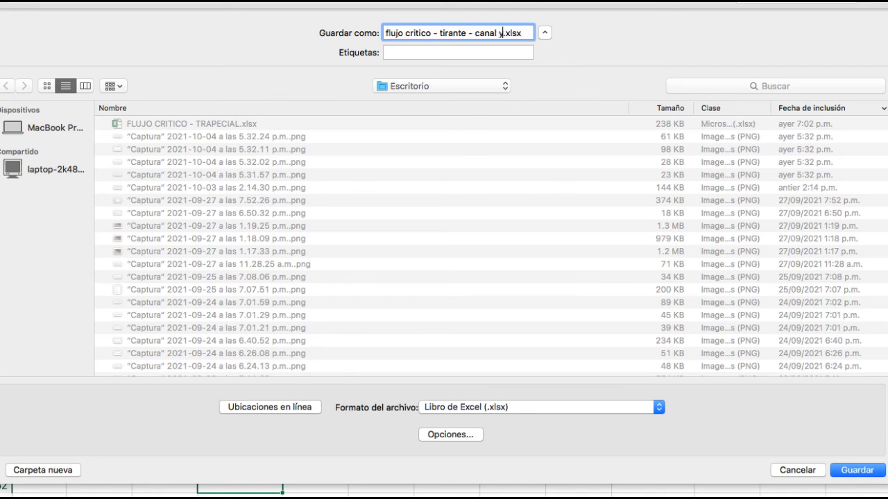
text(ta)
key(BackSpace)
key(BackSpace)
key(BackSpace)
text(trapecial)
key(Return)
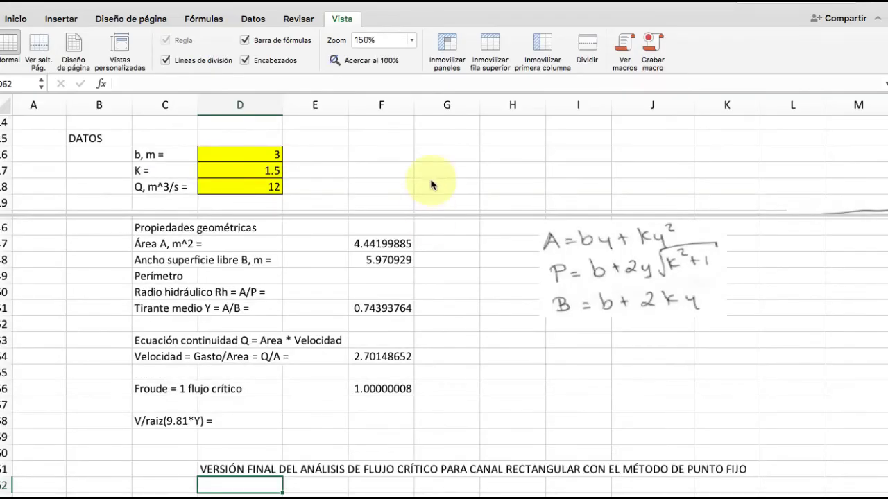
Step: Remove the split that divides the worksheet into two panes
click(584, 53)
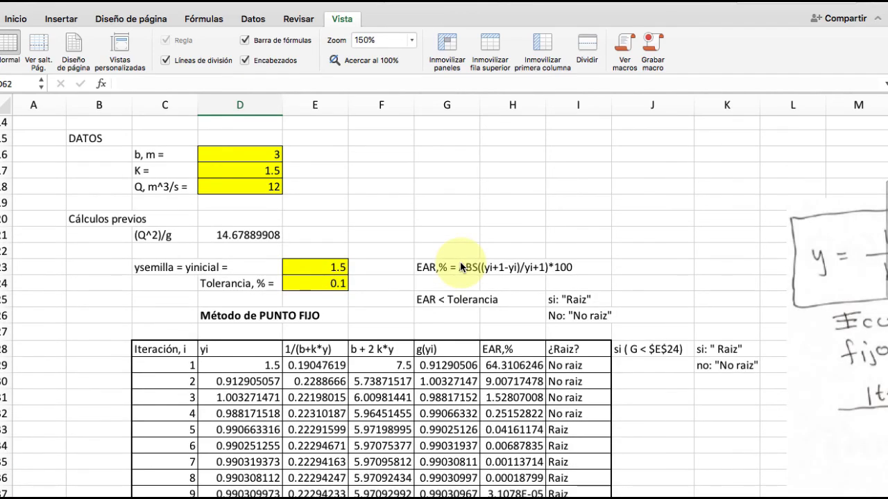
Step: Review the fixed-point table, the handwritten recursive equation beside it, and the input data and header section of the worksheet
scroll(459, 261, down, 2)
scroll(460, 268, up, 5)
scroll(460, 258, right, 3)
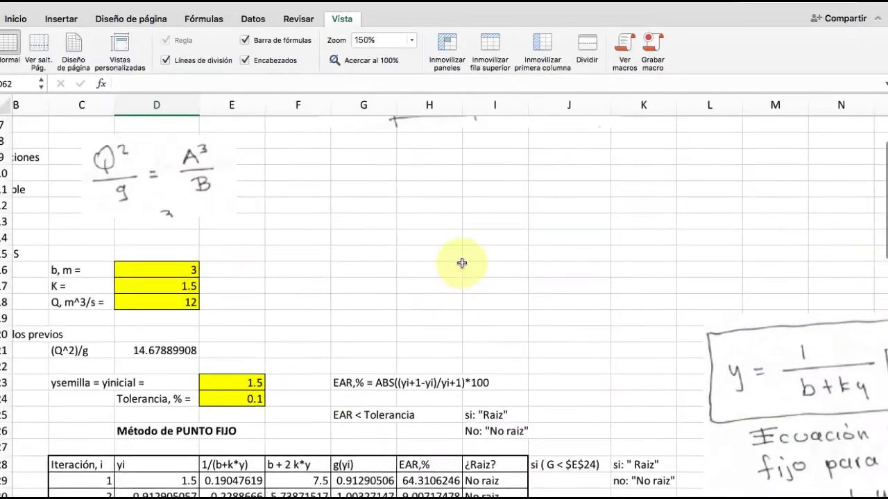
scroll(779, 287, down, 5)
scroll(778, 288, right, 2)
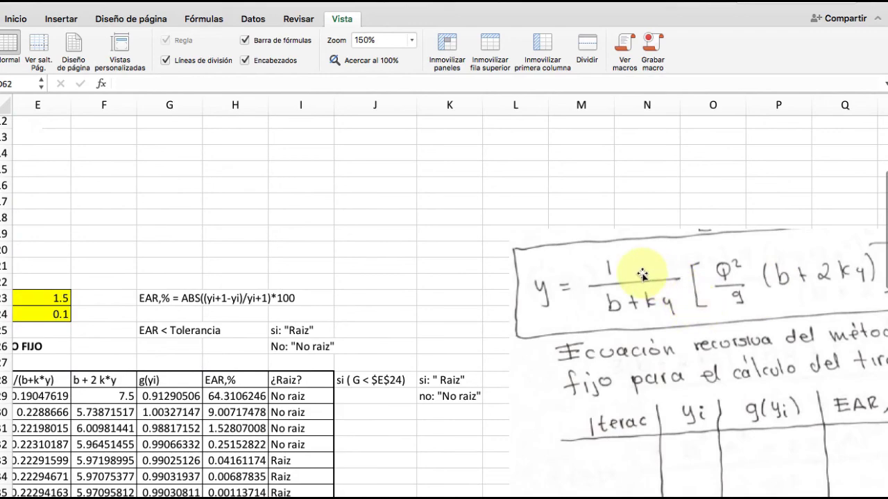
scroll(631, 285, right, 3)
scroll(635, 283, down, 2)
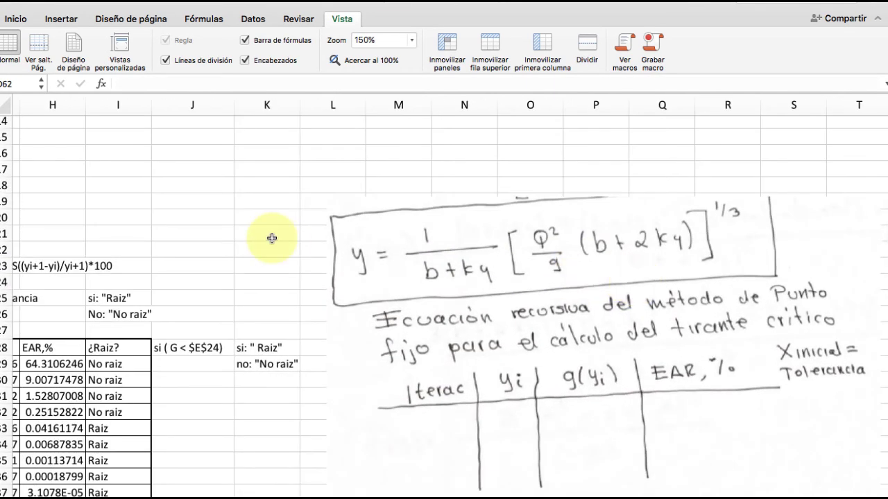
scroll(271, 238, left, 5)
scroll(272, 238, up, 2)
scroll(271, 238, up, 6)
scroll(271, 238, left, 2)
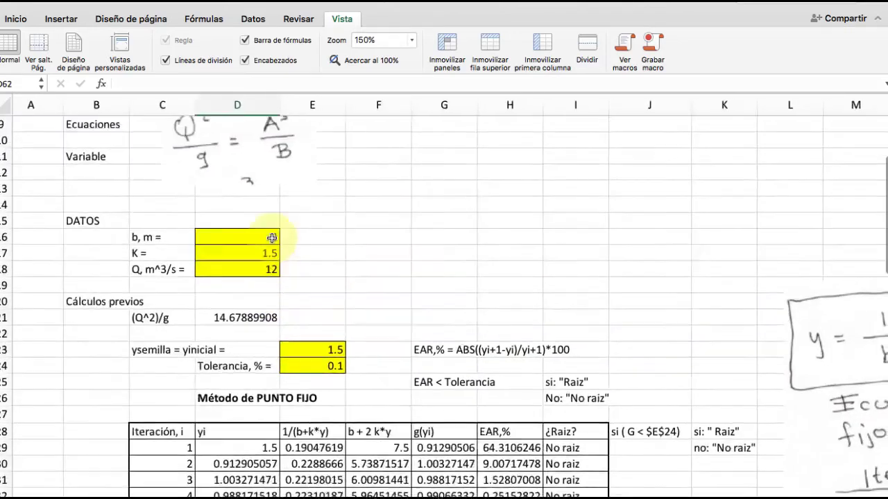
scroll(368, 231, up, 3)
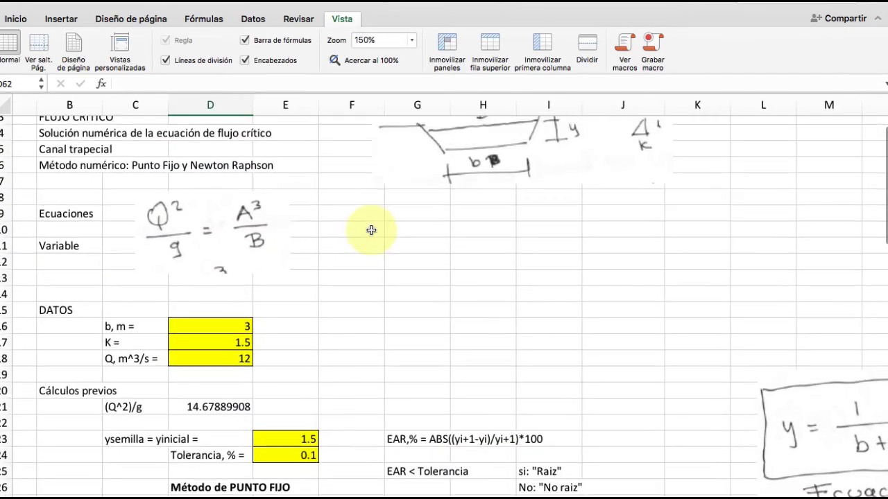
scroll(455, 224, up, 2)
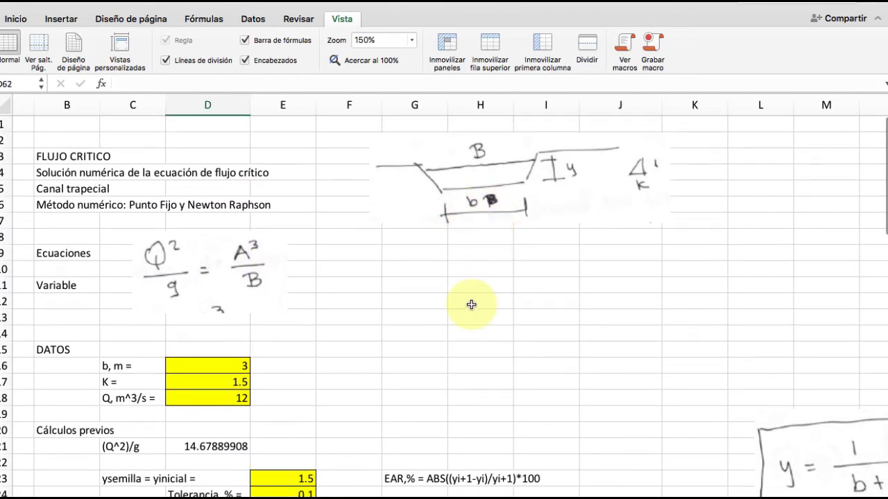
Step: Format the FLUJO CRITICO heading in B3 with font size 16 and bold, dismissing the Java installation message
click(45, 159)
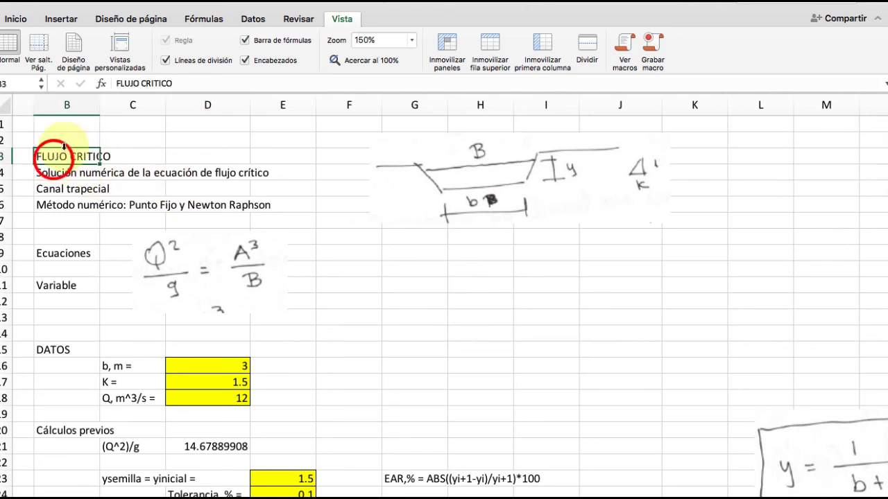
click(17, 19)
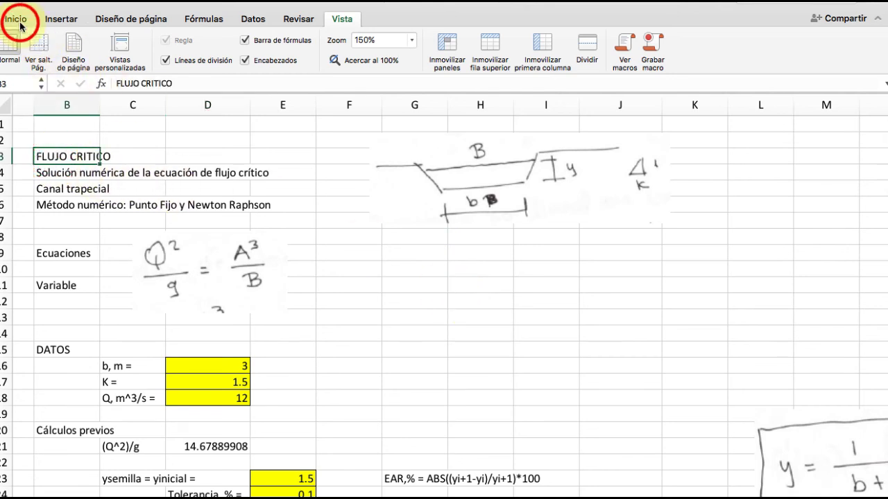
click(17, 18)
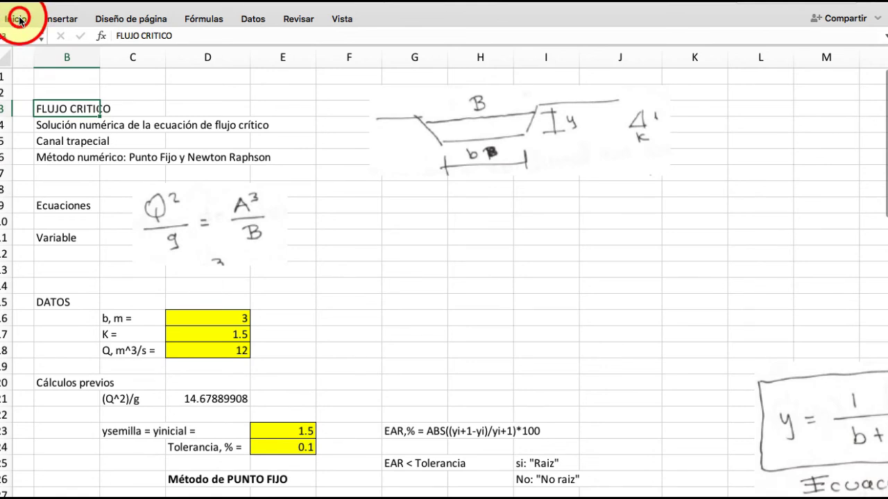
click(18, 19)
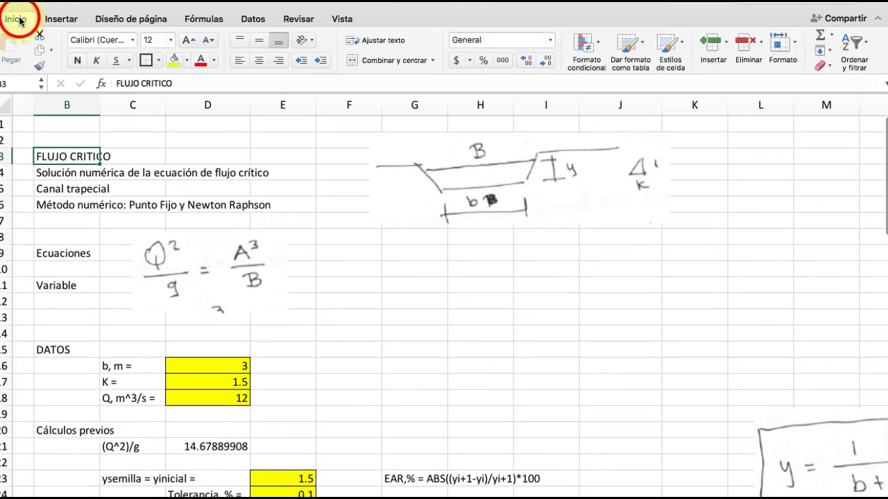
click(152, 40)
text(16)
key(Return)
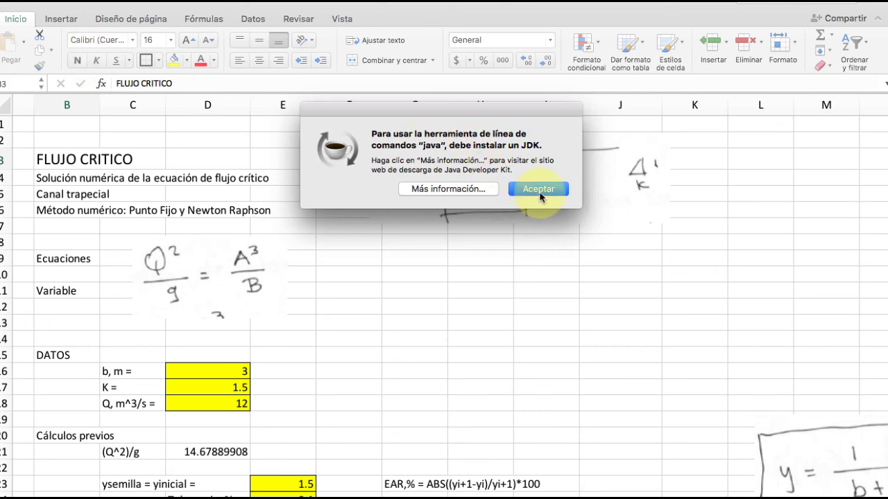
click(538, 190)
click(77, 60)
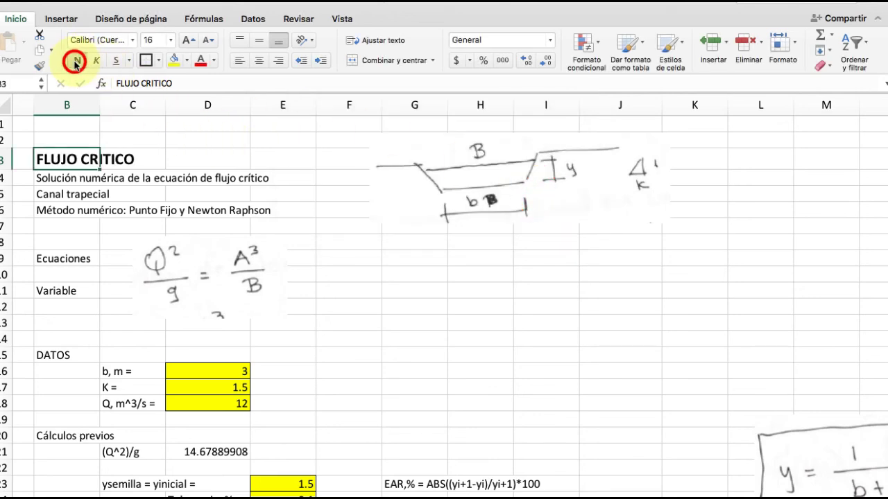
Step: Make the DATOS heading in B15 bold
scroll(248, 227, left, 2)
scroll(248, 227, down, 1)
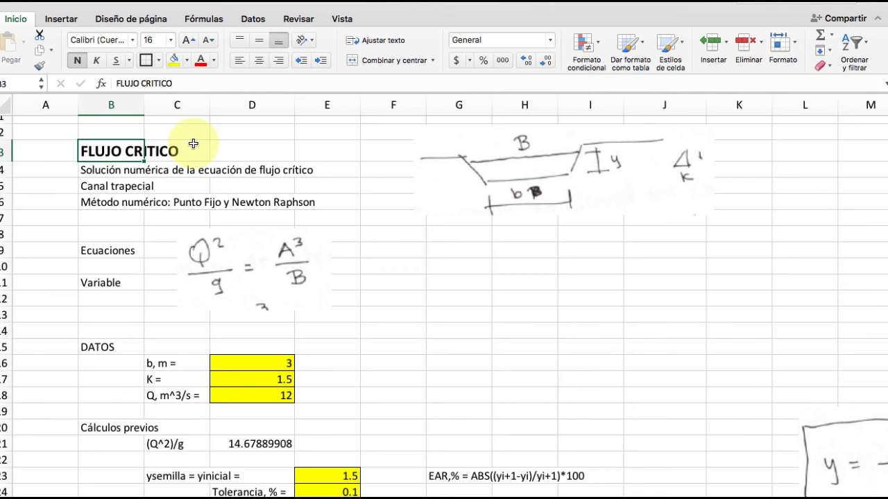
scroll(396, 208, down, 4)
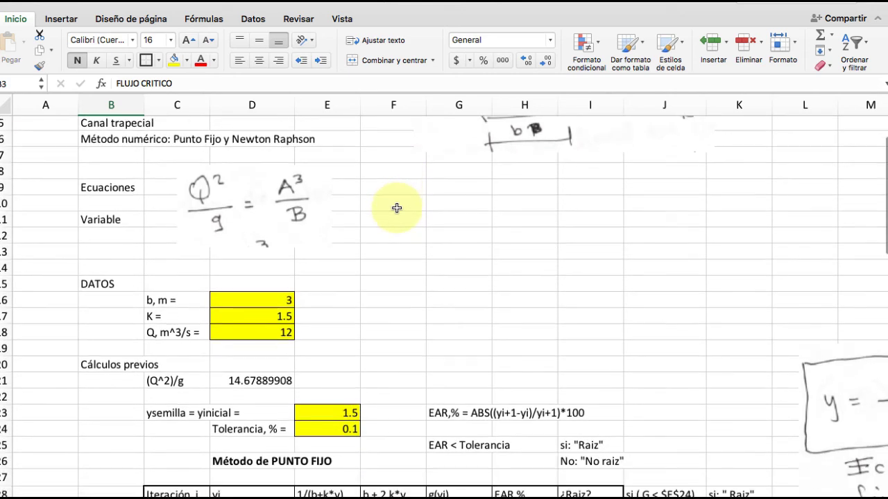
right_click(324, 217)
click(98, 284)
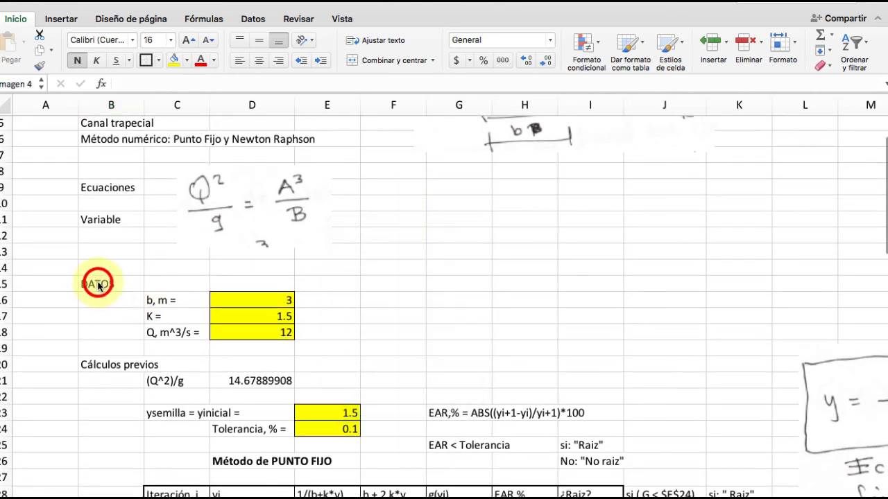
click(98, 284)
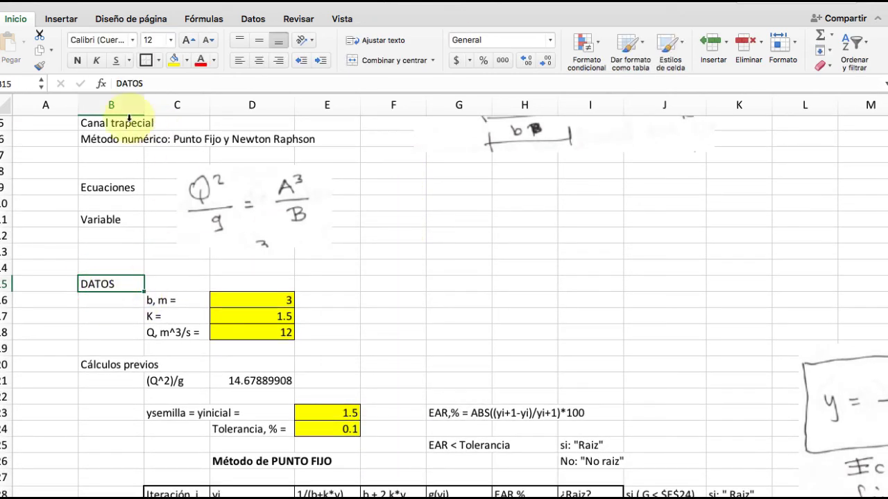
click(76, 61)
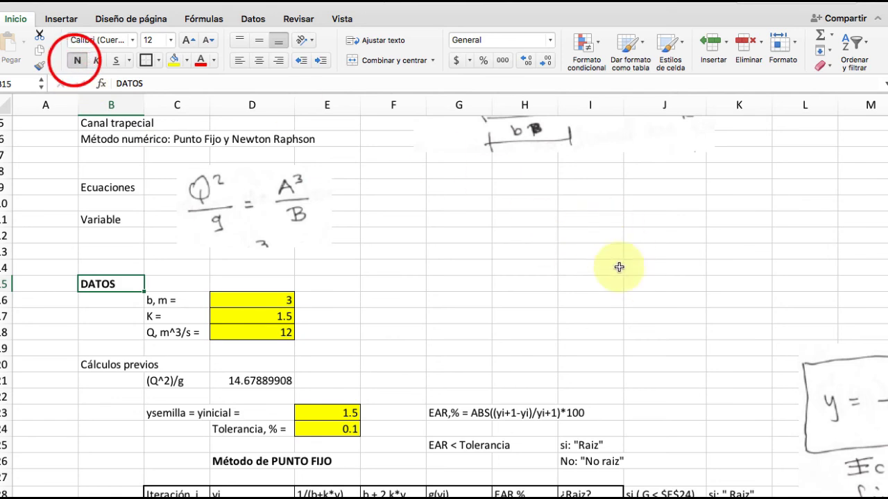
scroll(613, 308, down, 5)
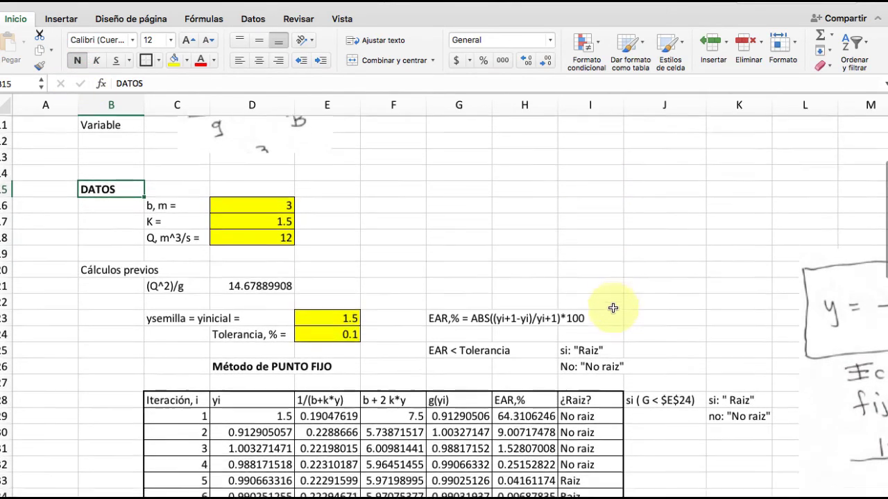
Step: Set the channel width b in D16 to 4 m and review the recalculated iteration table, geometric properties and Froude check
scroll(613, 308, down, 3)
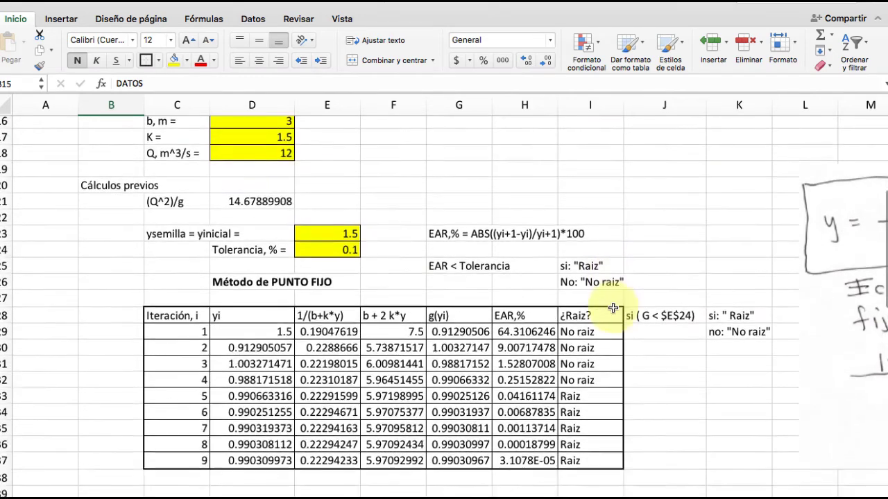
scroll(613, 308, up, 3)
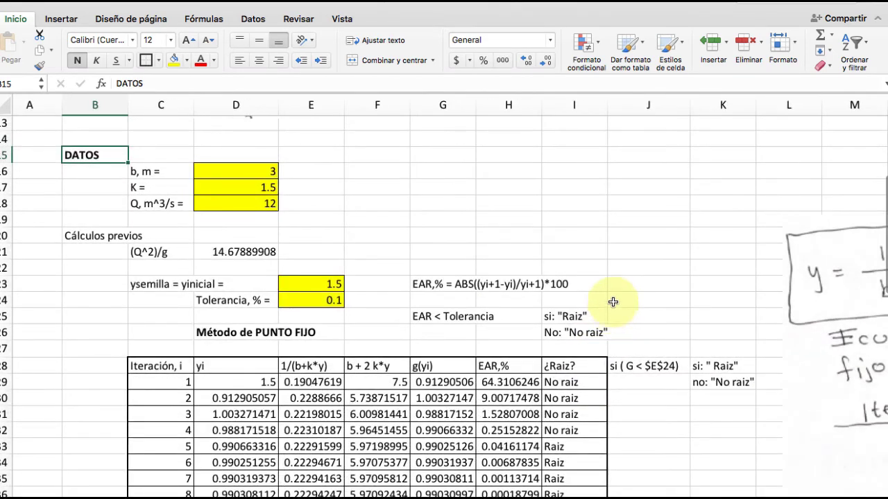
click(259, 172)
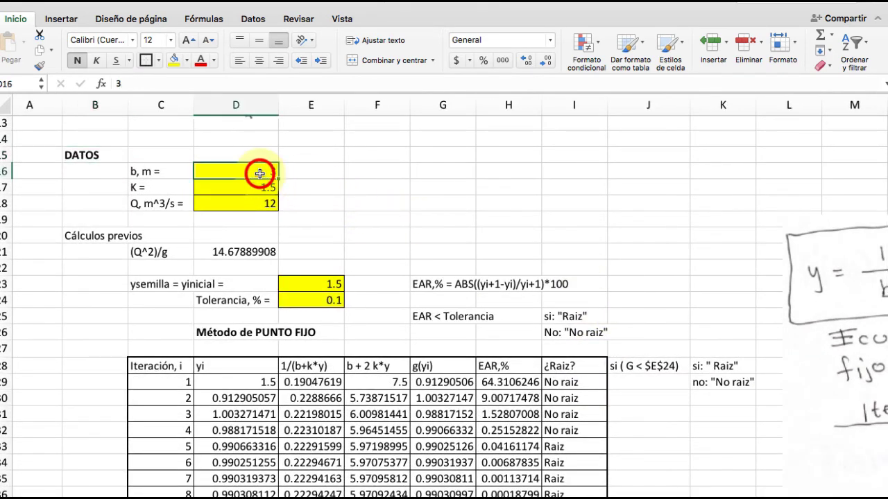
text(4)
key(Return)
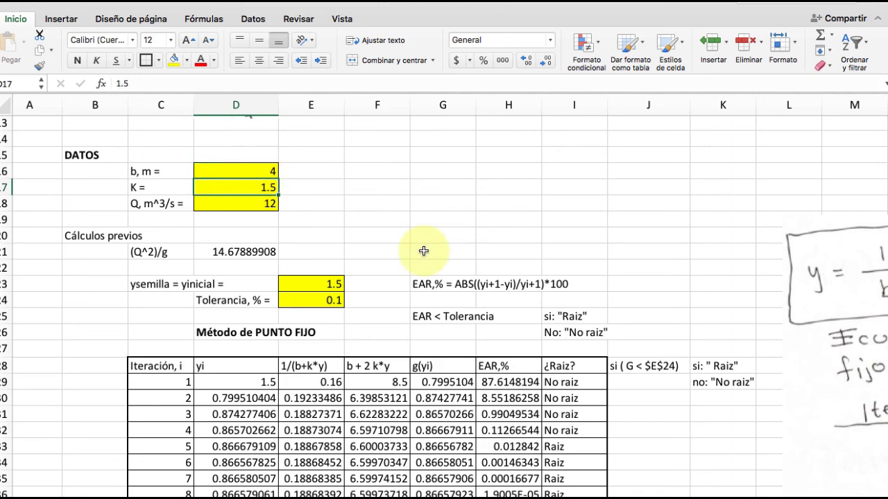
scroll(423, 251, down, 3)
scroll(423, 251, down, 10)
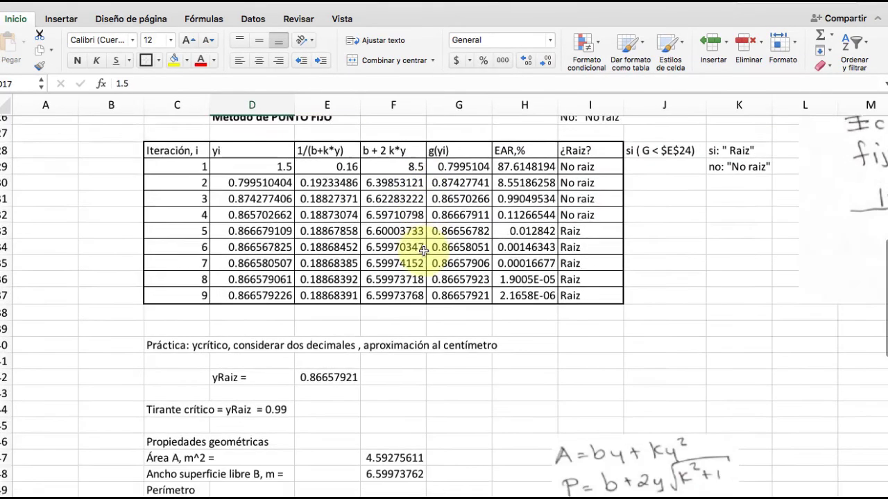
scroll(423, 251, down, 3)
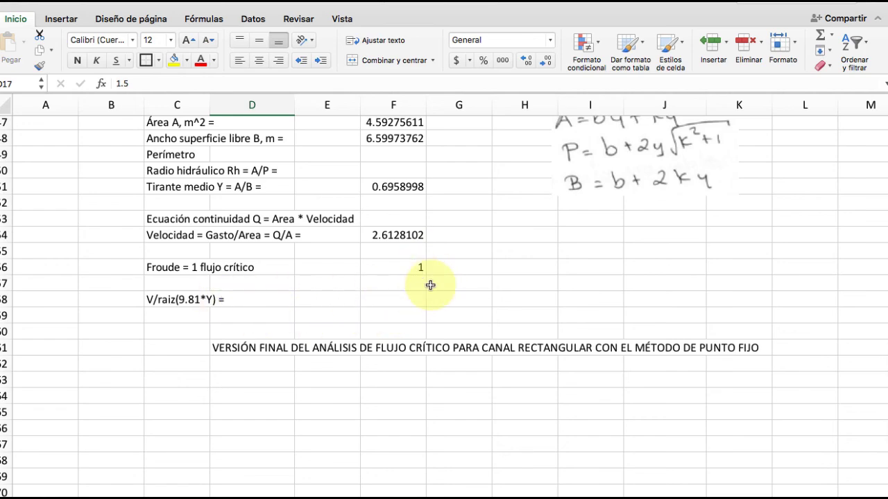
Step: Set the side slope K in D17 to 0 and review the recalculated iterations, flow results and worksheet header
scroll(430, 285, up, 10)
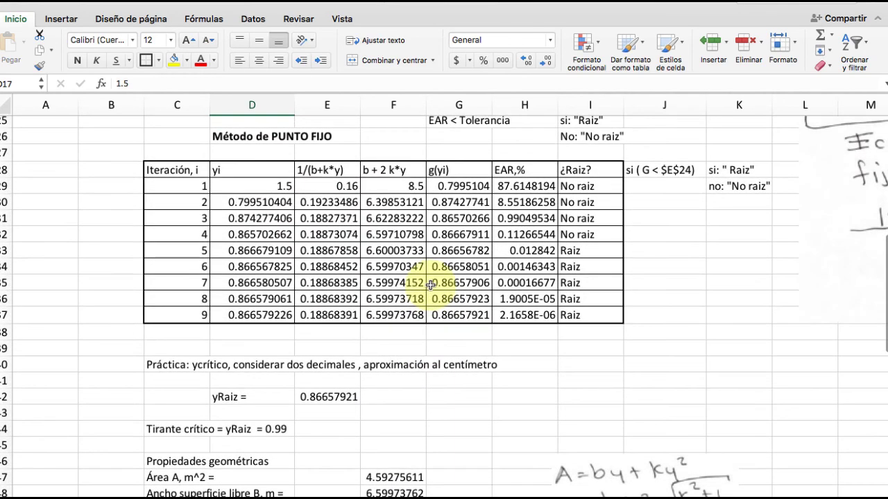
scroll(429, 285, up, 6)
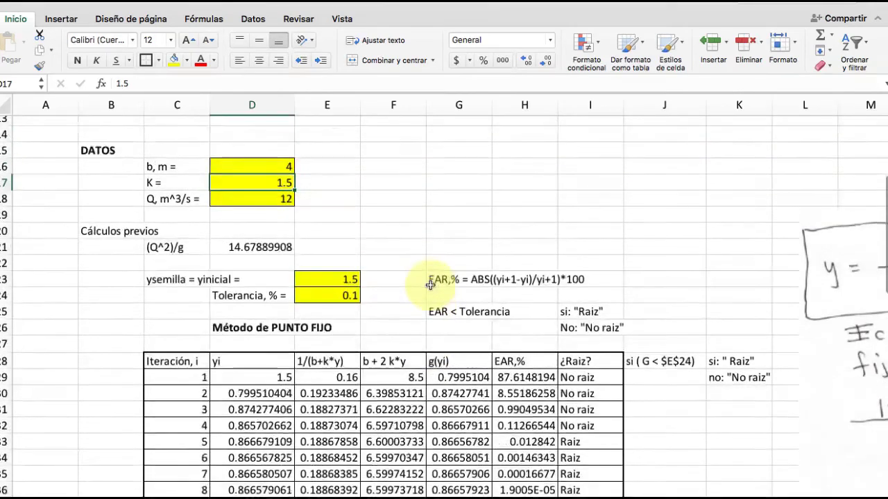
scroll(430, 285, up, 3)
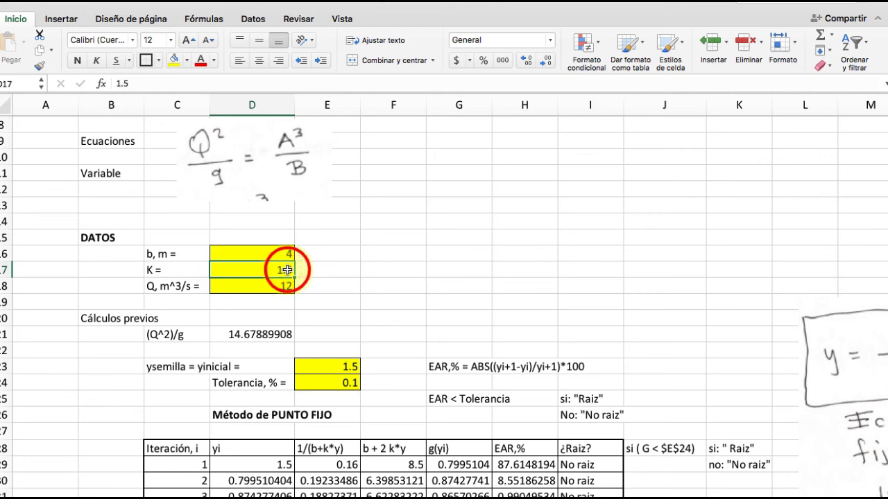
text(0)
key(Return)
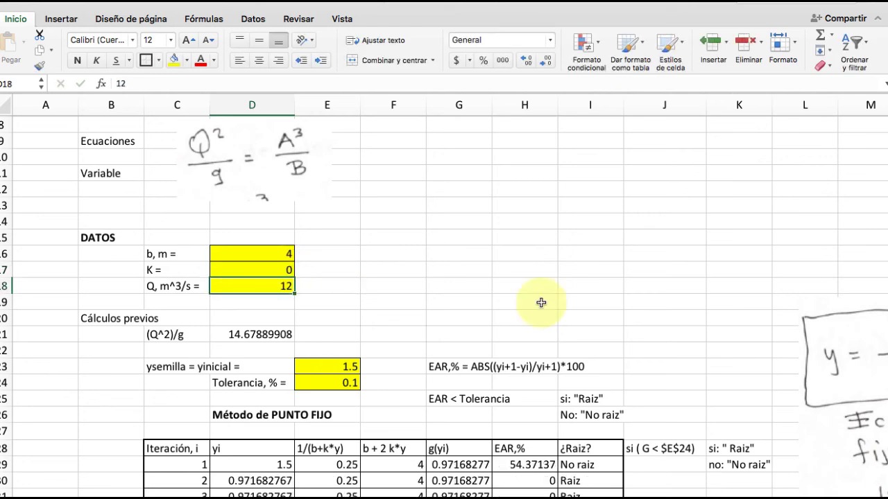
scroll(580, 341, down, 5)
scroll(656, 356, down, 10)
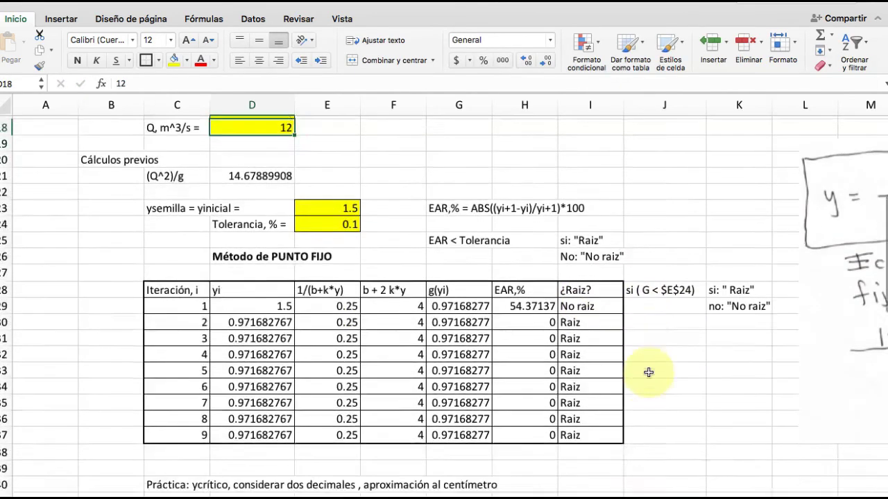
scroll(648, 372, down, 1)
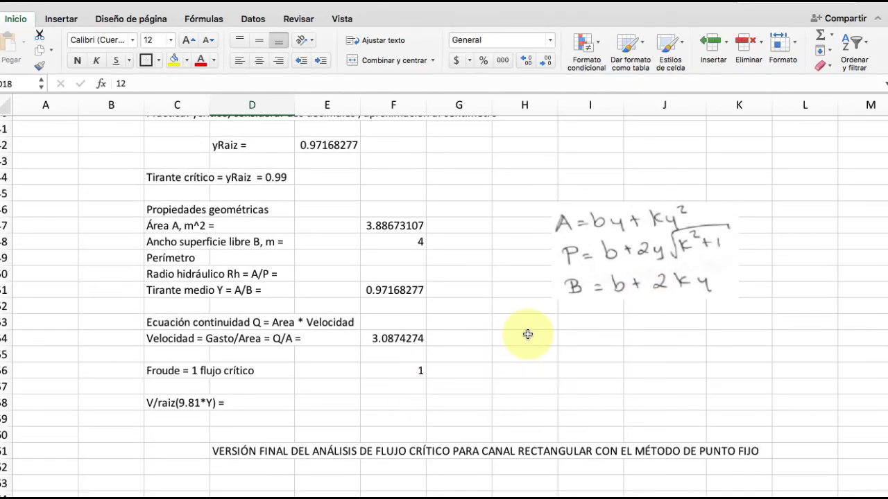
scroll(527, 334, up, 15)
scroll(527, 334, up, 4)
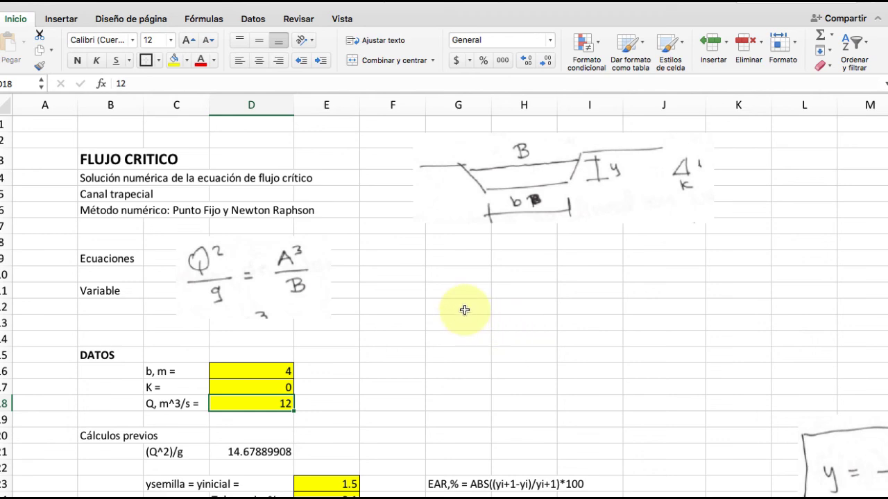
Step: Enter the heading MÉTODO DE NEWTON-RAPHSON in D64, below the final version title
scroll(464, 310, down, 9)
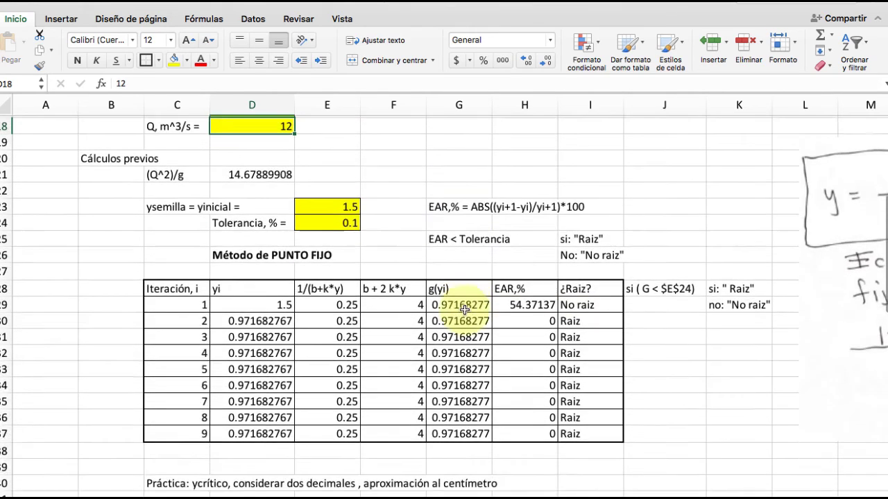
scroll(464, 310, down, 15)
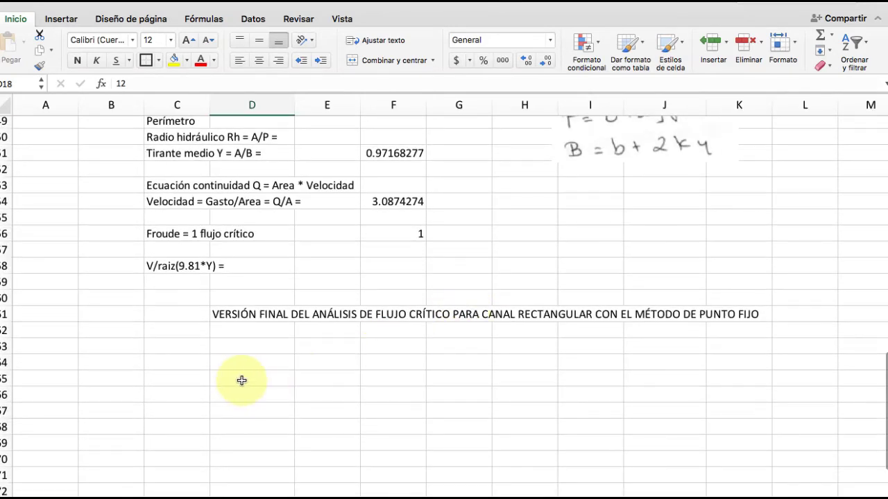
click(222, 364)
text(MÉTODO DE N)
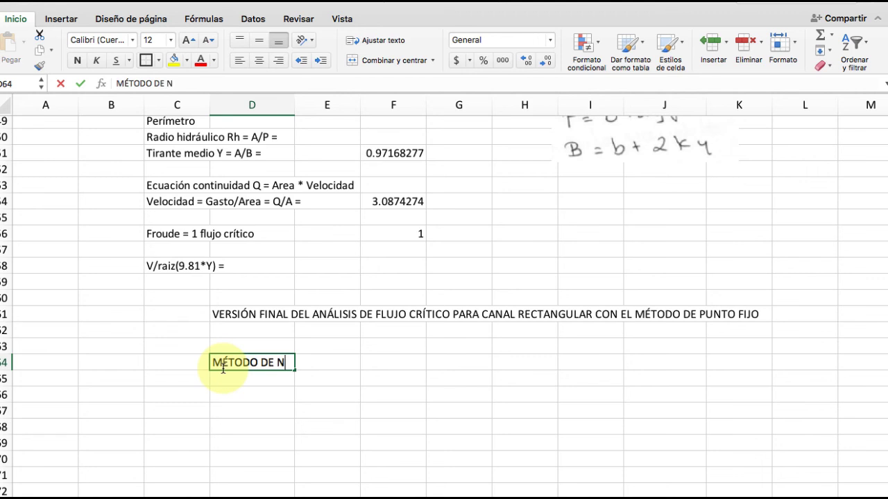
text(EWTON-RAPHSON)
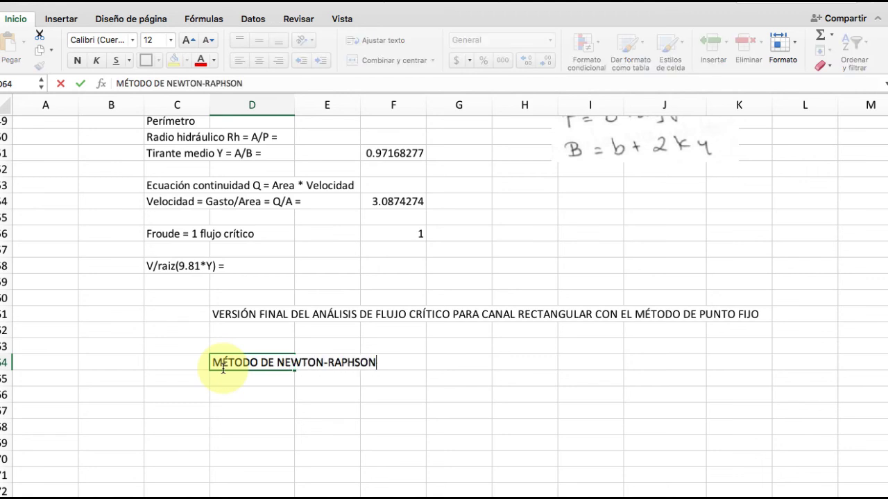
key(Return)
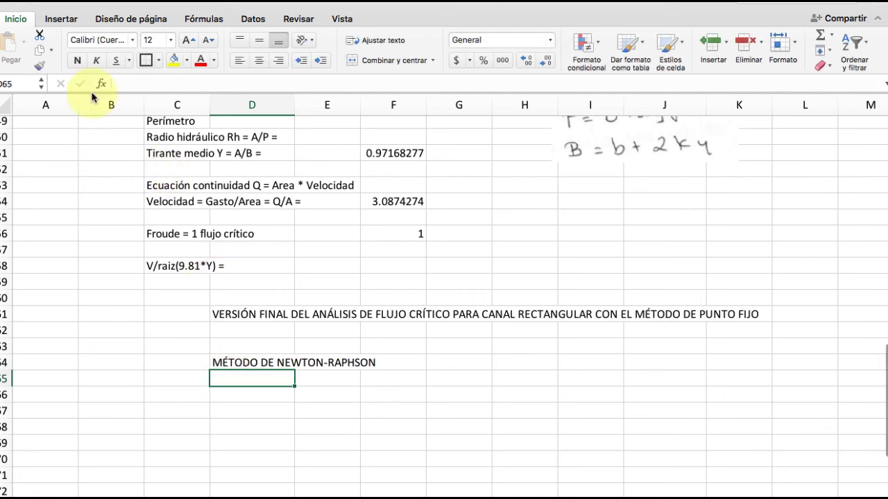
Step: Enter TAREA in D66 and make the MÉTODO DE NEWTON-RAPHSON heading in D64 bold
click(254, 396)
text(TAREA)
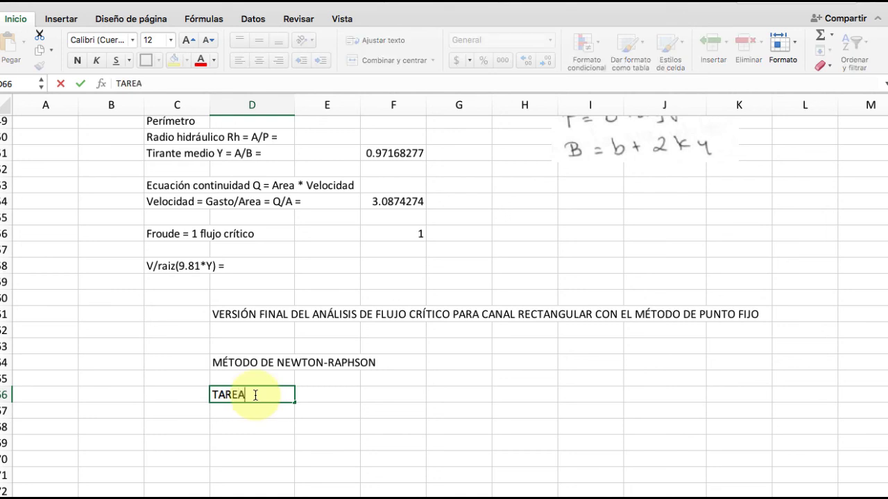
key(Return)
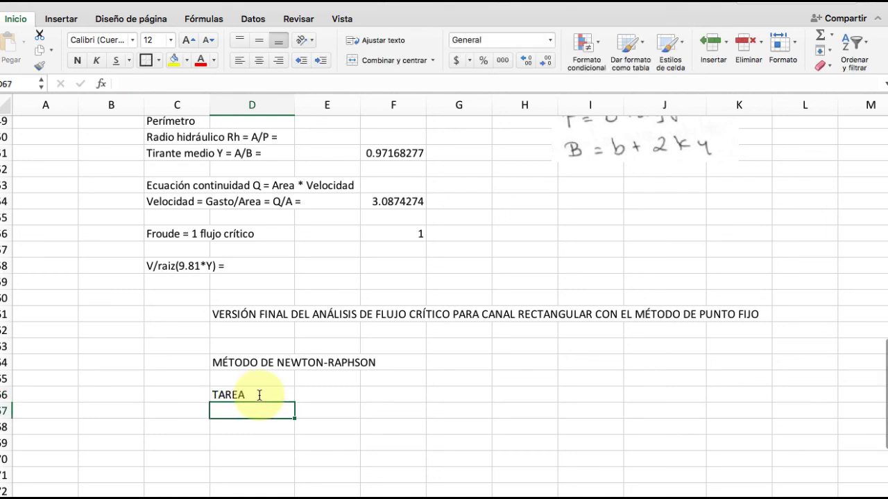
click(224, 363)
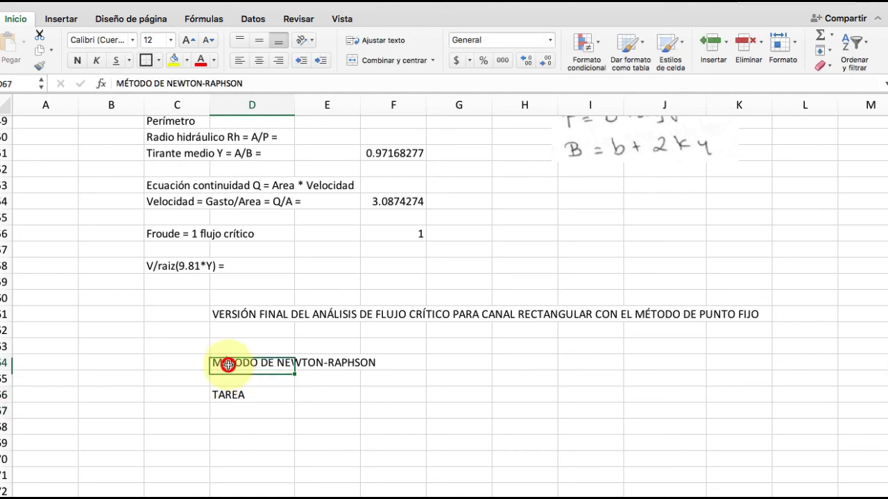
click(77, 61)
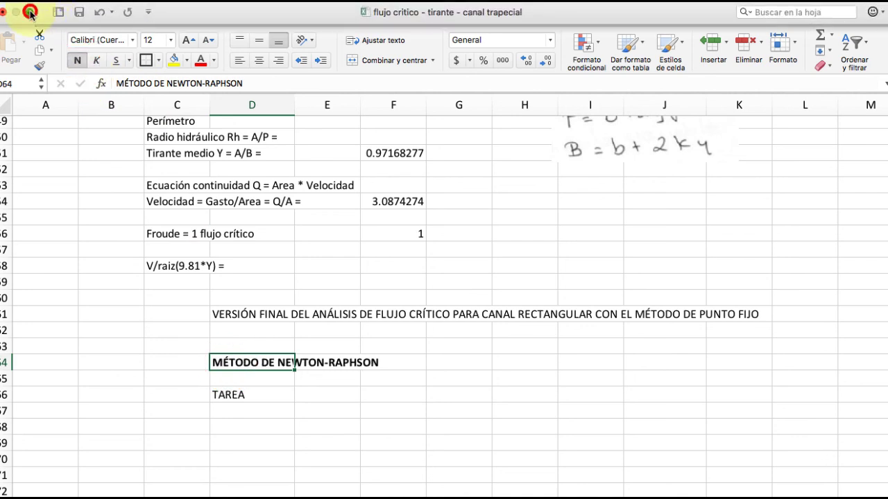
Step: Leave the worksheet's full-screen view, switch to the PDF notes in Adobe Acrobat, and examine the Newton-Raphson derivation of f(yi) and f'(yi)
click(30, 11)
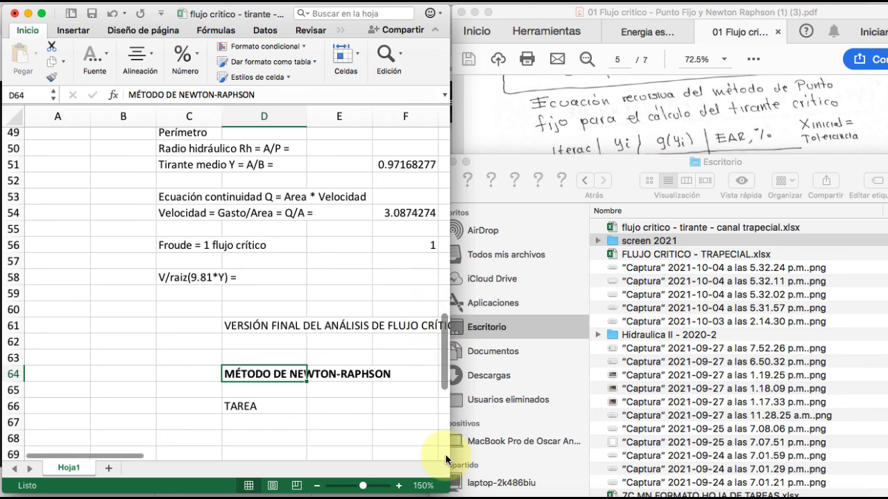
click(420, 498)
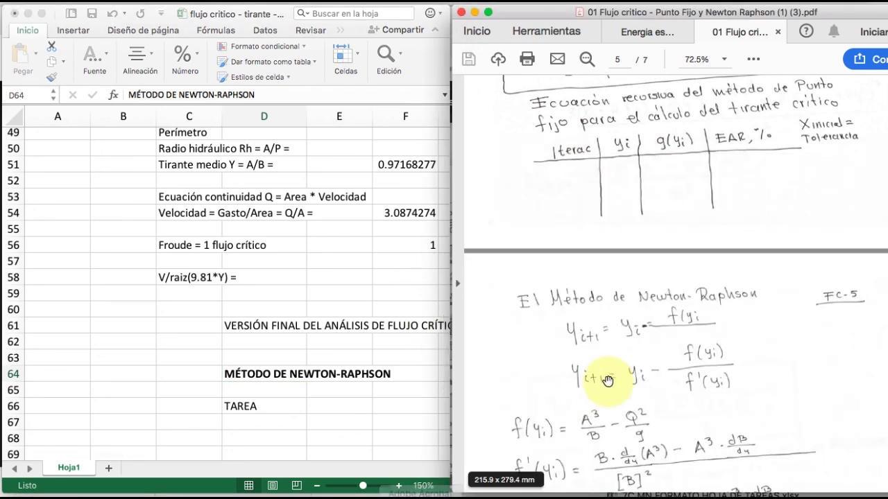
scroll(610, 381, down, 3)
scroll(609, 380, down, 3)
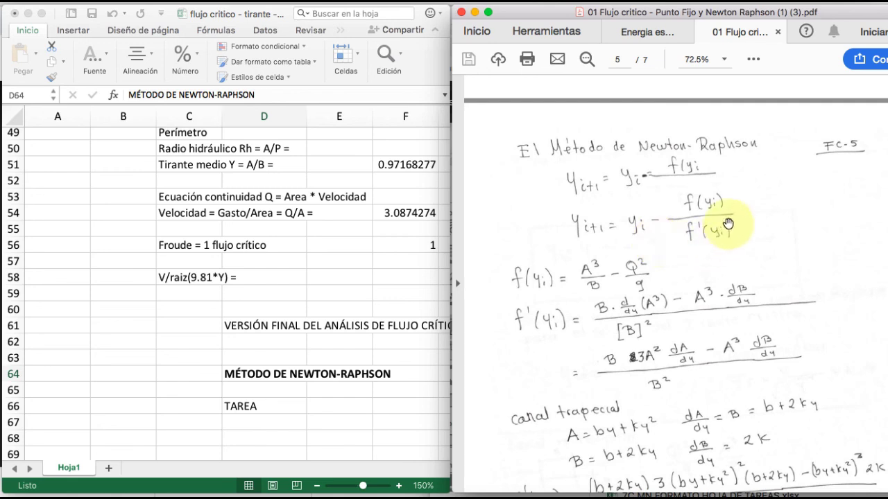
scroll(718, 227, down, 1)
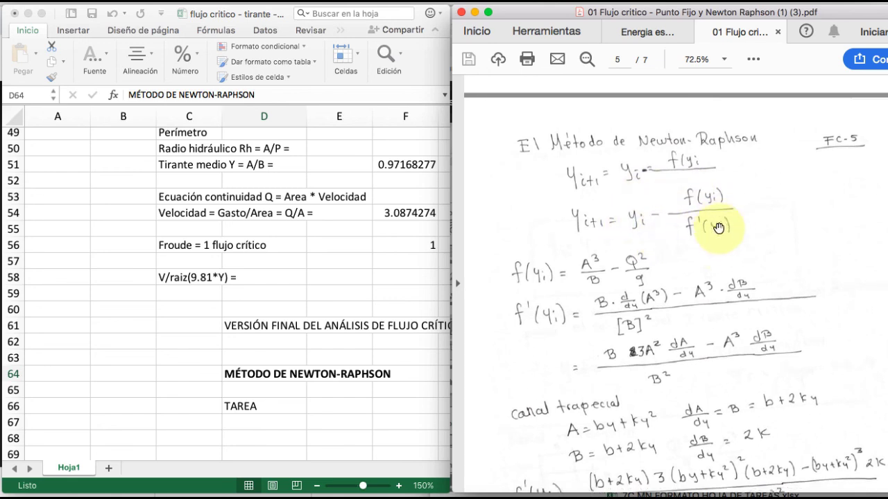
scroll(719, 228, down, 3)
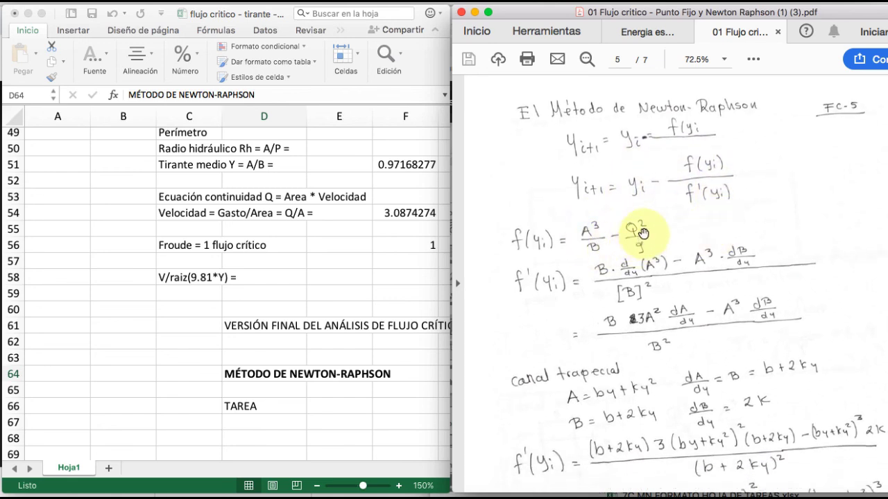
scroll(573, 230, down, 2)
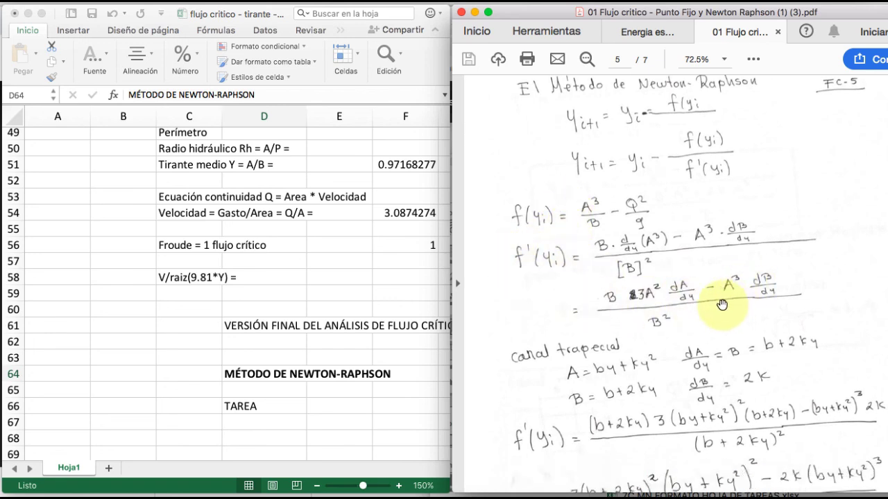
scroll(722, 305, down, 8)
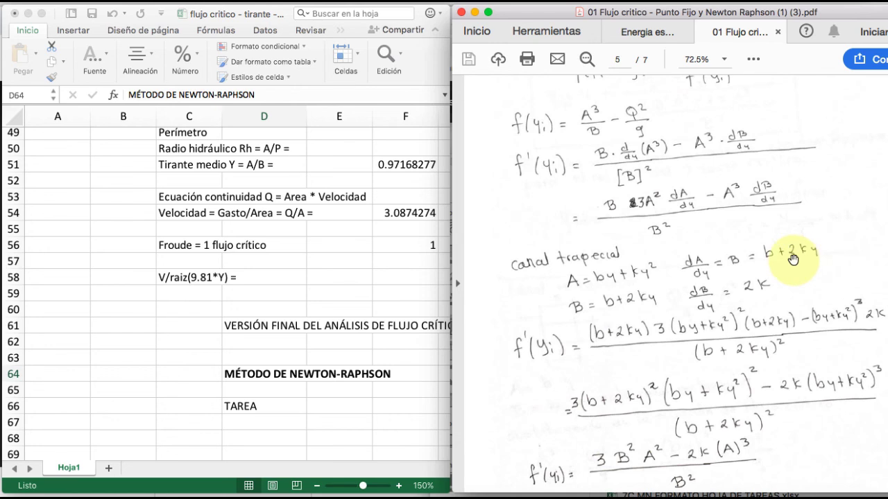
scroll(793, 259, down, 5)
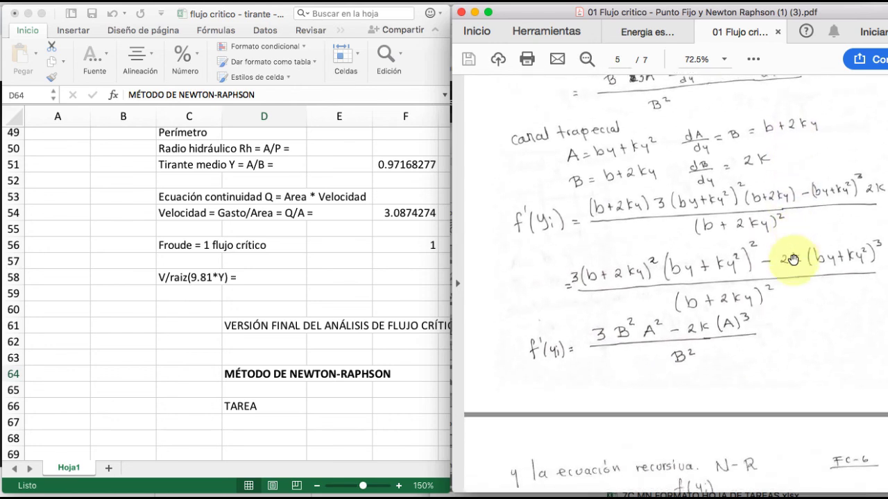
Step: Examine the boxed Newton-Raphson recursive equation, the Froude verification and the rectangular channel equations in the PDF notes
scroll(792, 259, down, 7)
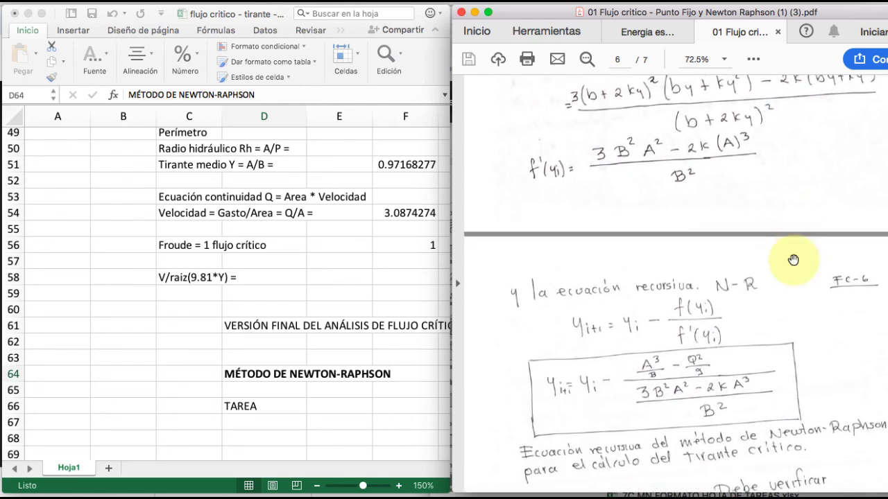
scroll(793, 260, down, 2)
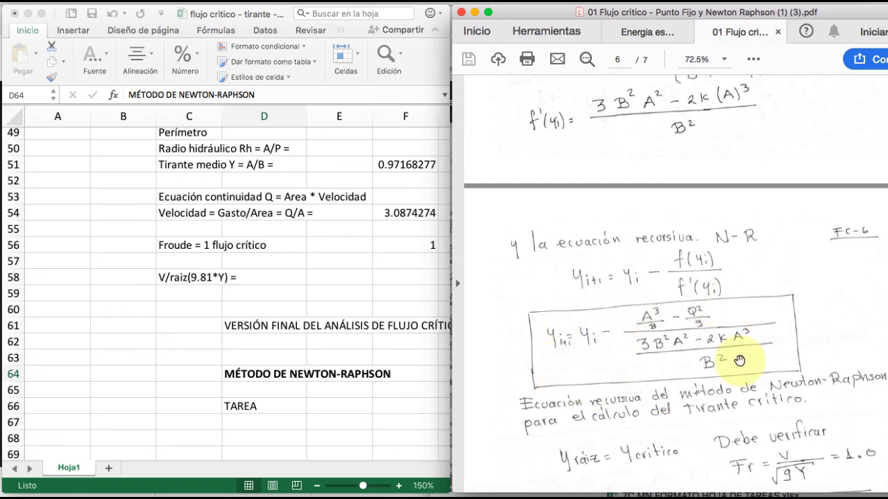
scroll(739, 360, down, 3)
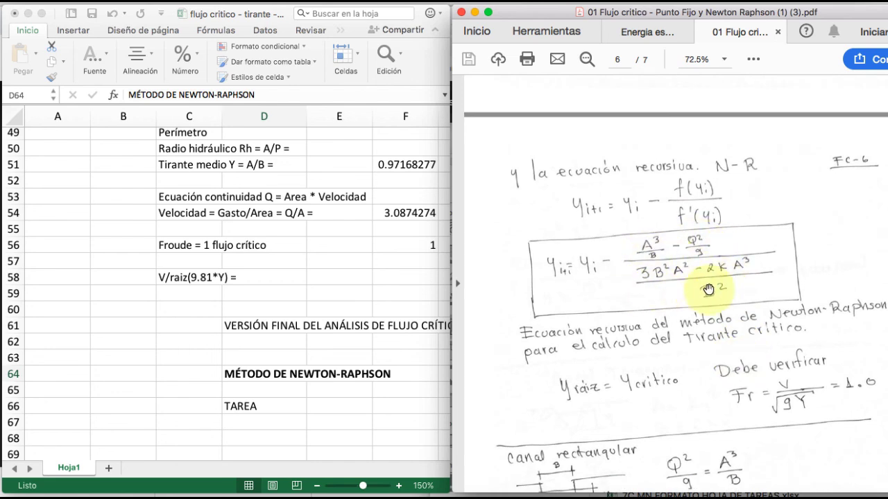
scroll(687, 290, down, 2)
scroll(707, 289, down, 1)
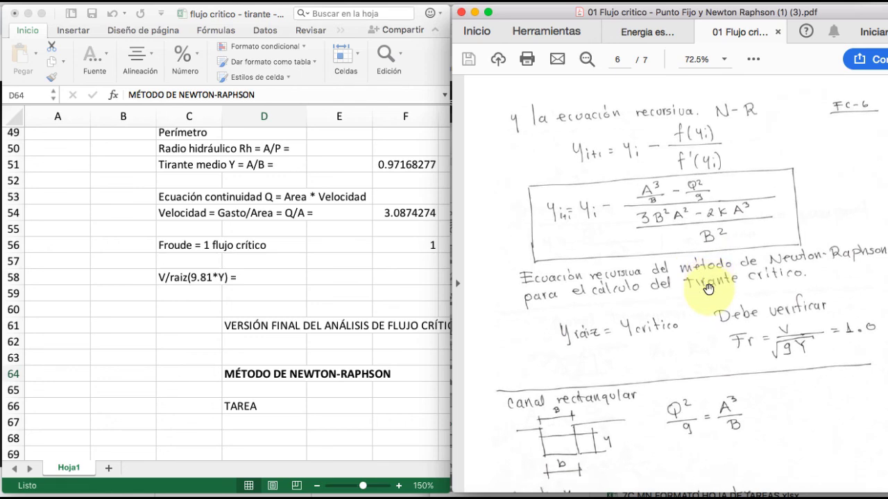
scroll(595, 278, down, 4)
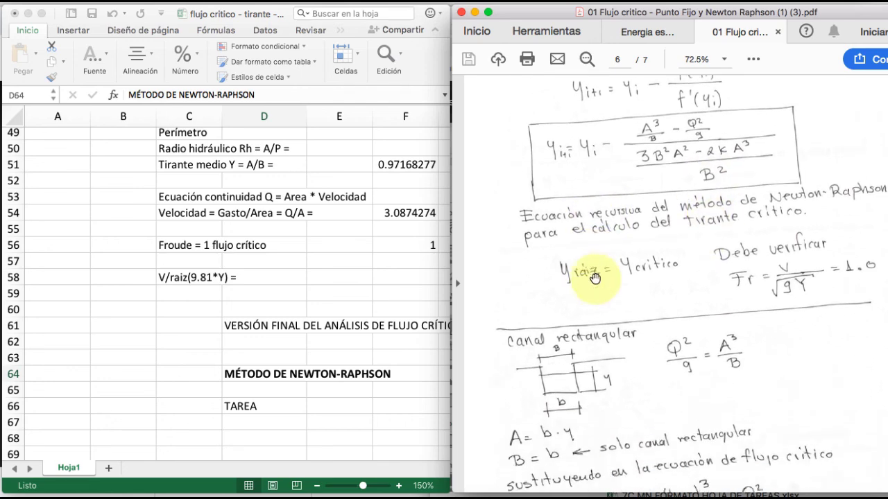
Step: Switch to the Excel worksheet and enter the headings Iteración , i, yi, A and B in C68 through F68, below TAREA
scroll(314, 406, down, 1)
scroll(314, 406, down, 4)
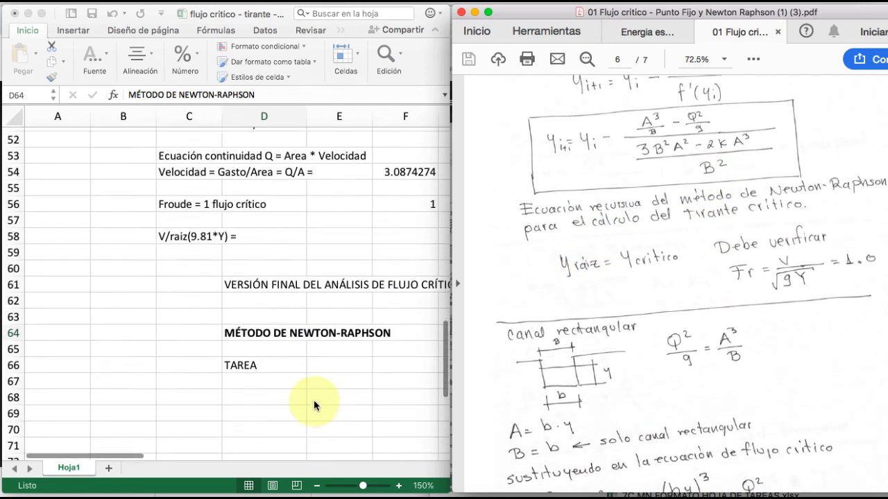
click(178, 365)
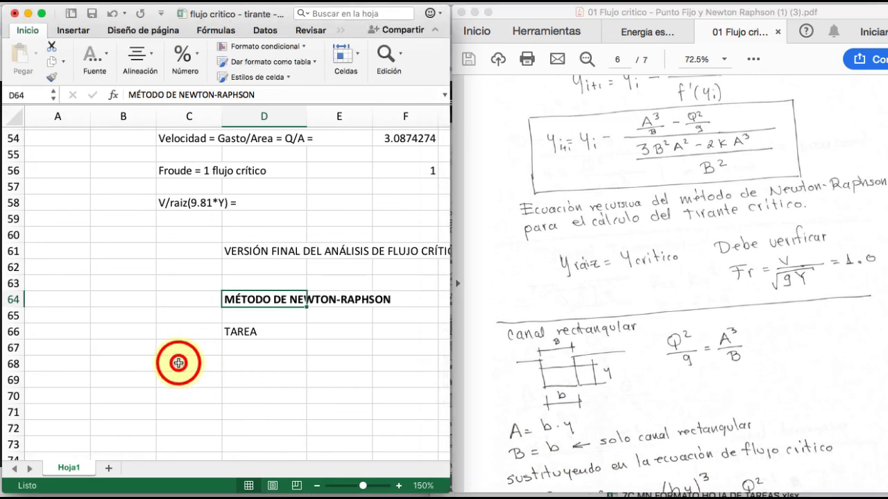
click(179, 363)
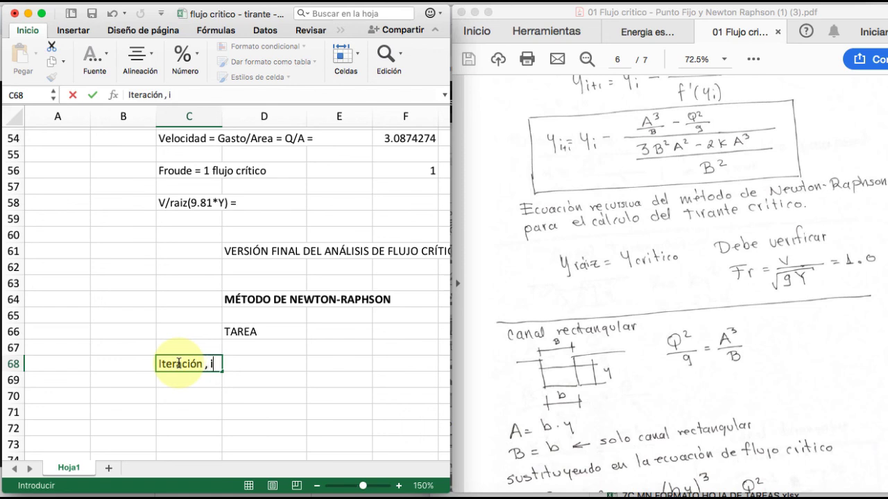
text(Iteración , i)
key(Tab)
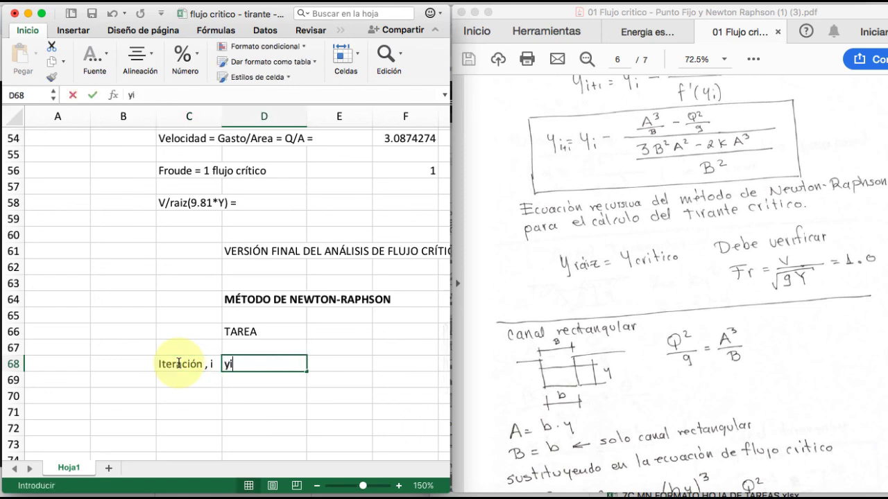
key(Tab)
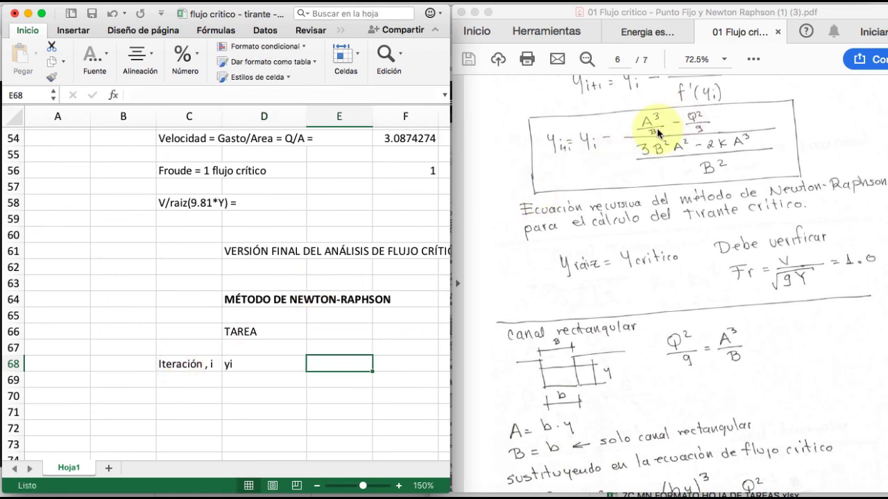
text(A)
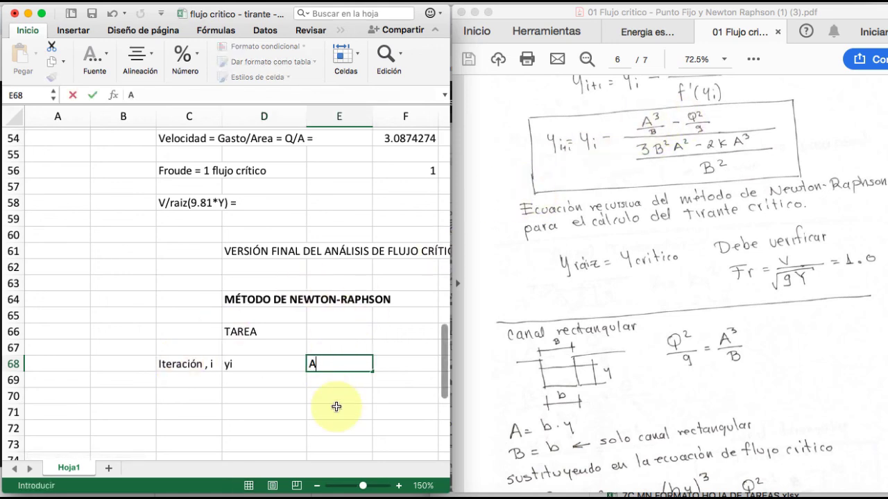
key(Tab)
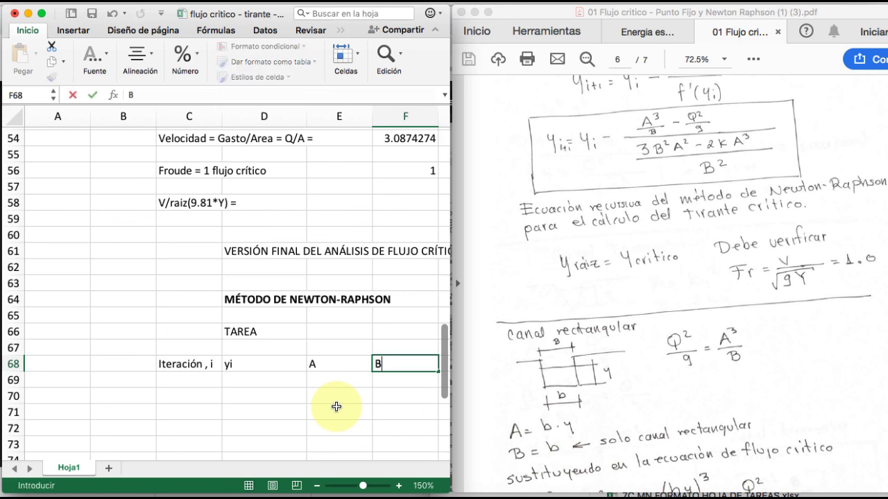
key(Tab)
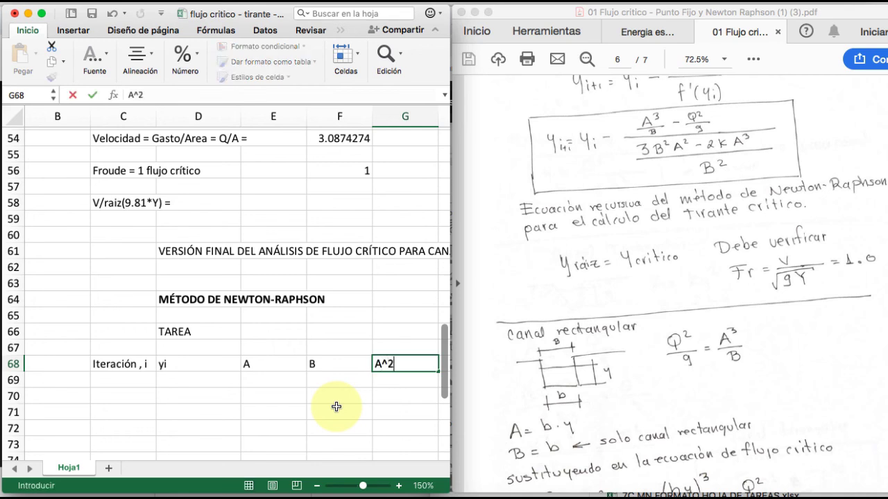
Step: Continue the row 68 headings with A^2, A^3, B^2 and función in G68 through J68
text(A^2)
key(Tab)
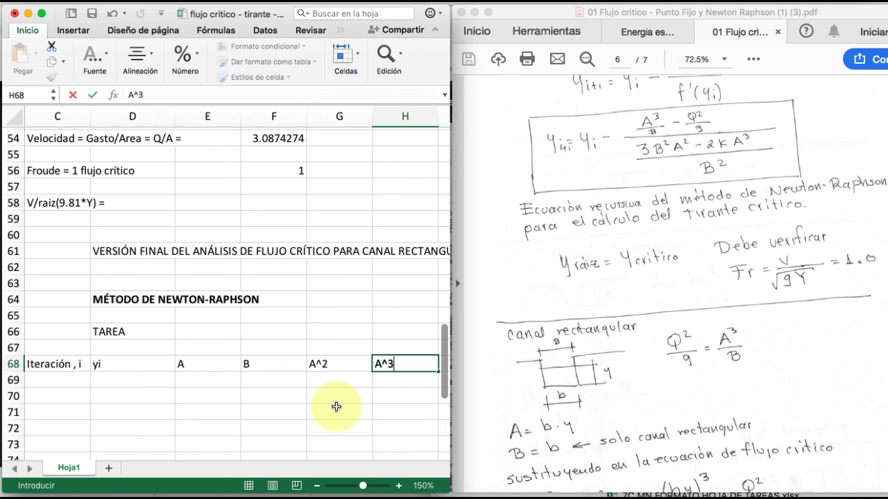
key(Tab)
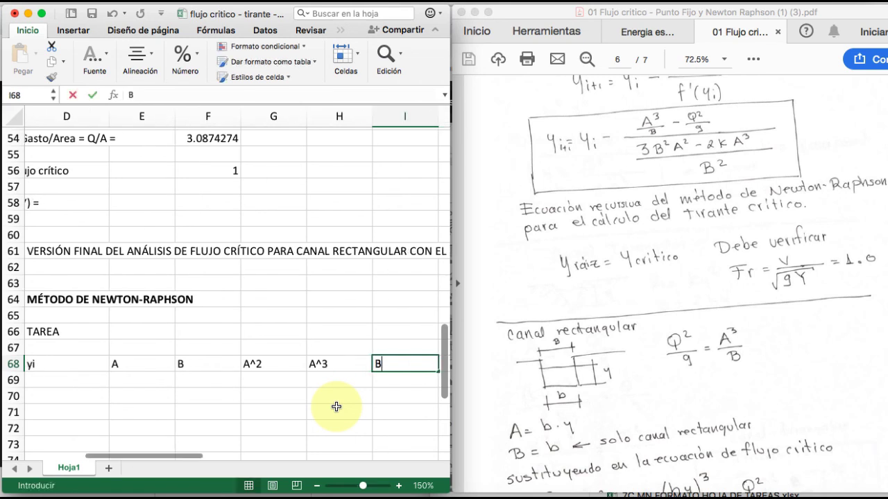
key(Tab)
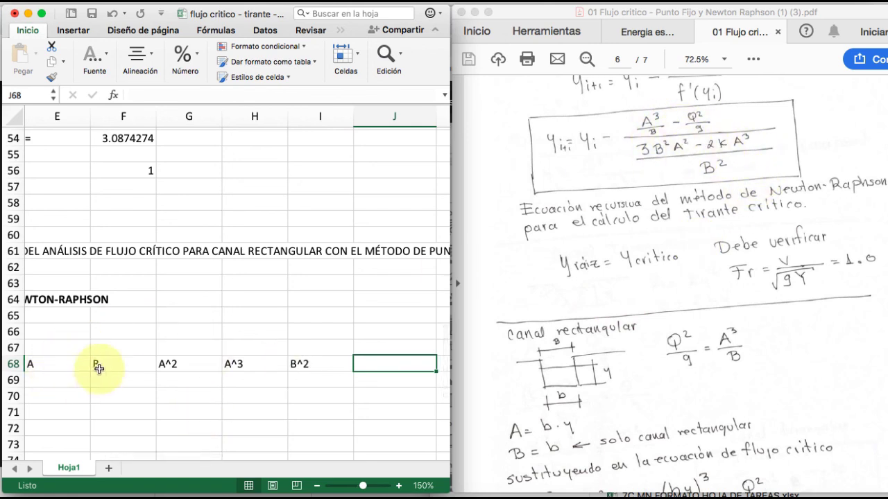
scroll(264, 376, right, 5)
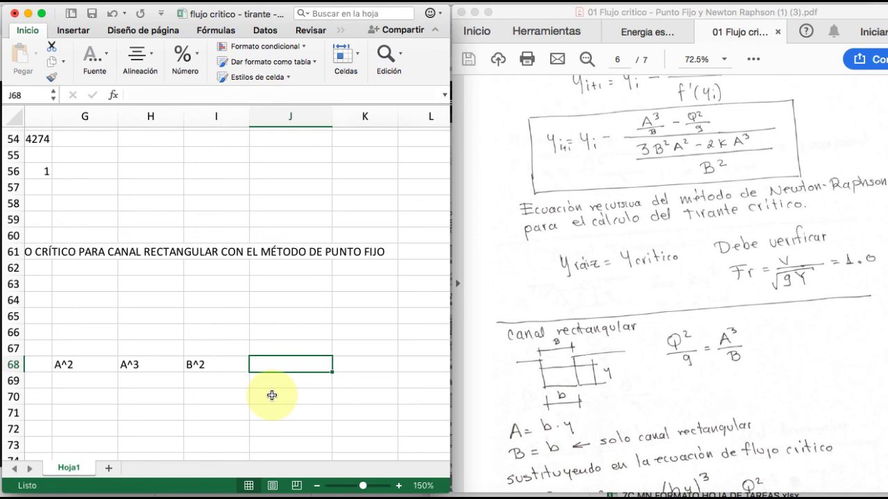
text(ión)
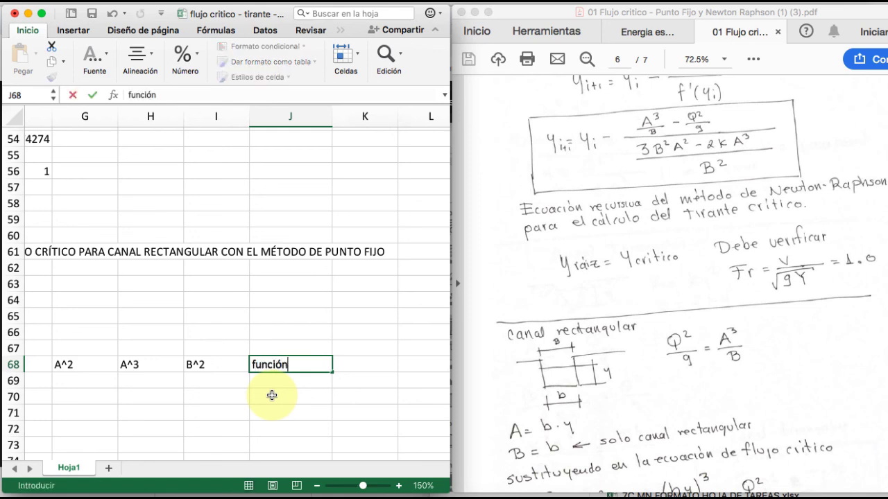
key(Return)
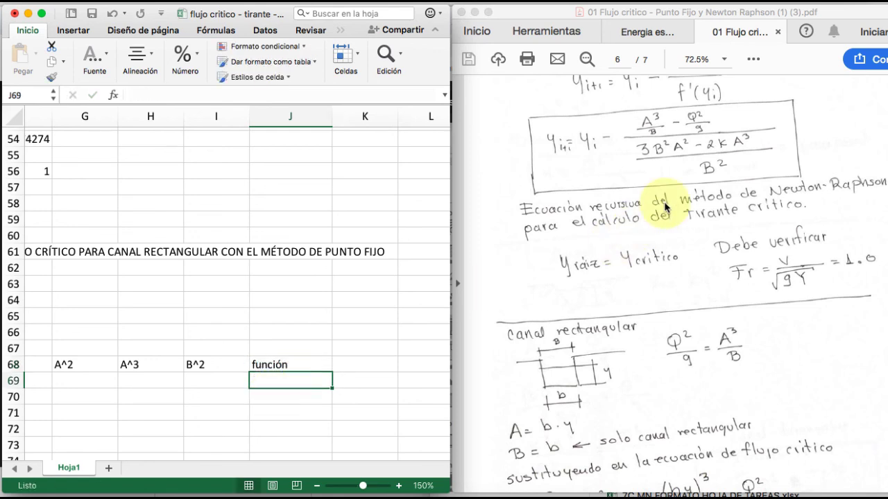
Step: Examine the definitions of f(yi) and f'(yi) in the PDF notes against the worksheet's row 68 headings
scroll(664, 207, up, 4)
scroll(664, 206, up, 8)
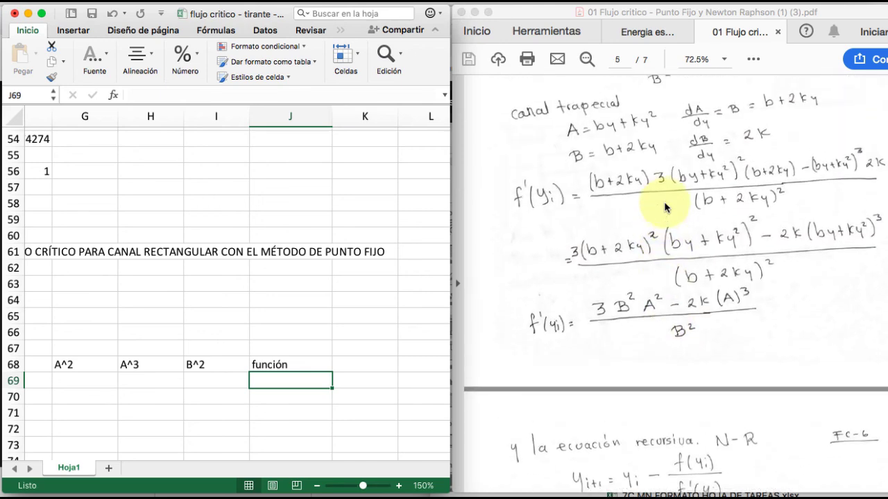
scroll(664, 207, up, 3)
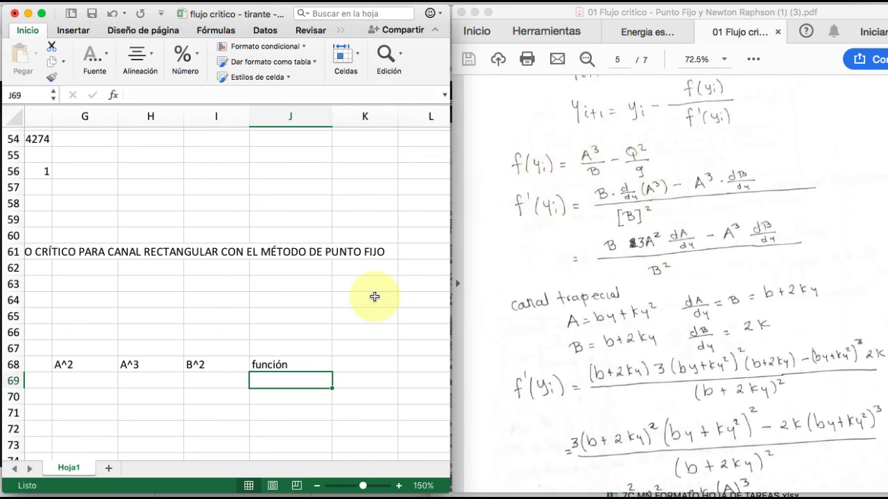
scroll(374, 297, left, 2)
scroll(375, 297, down, 1)
scroll(374, 297, left, 1)
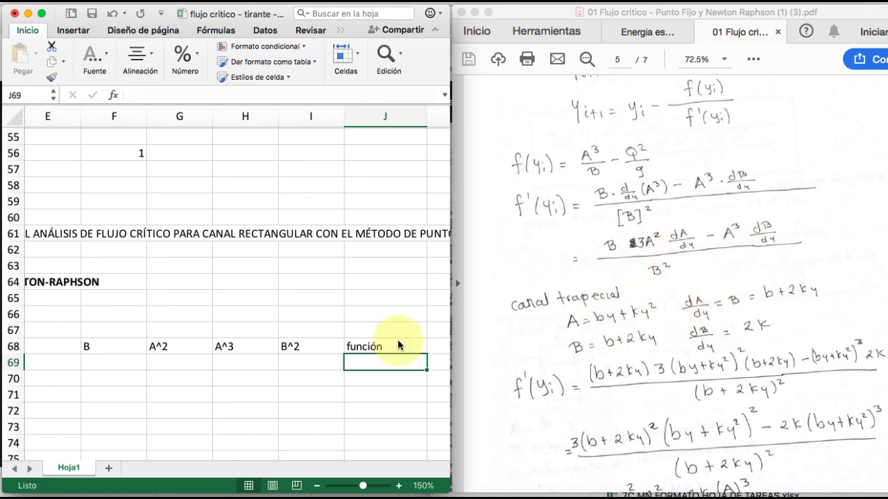
scroll(345, 337, left, 3)
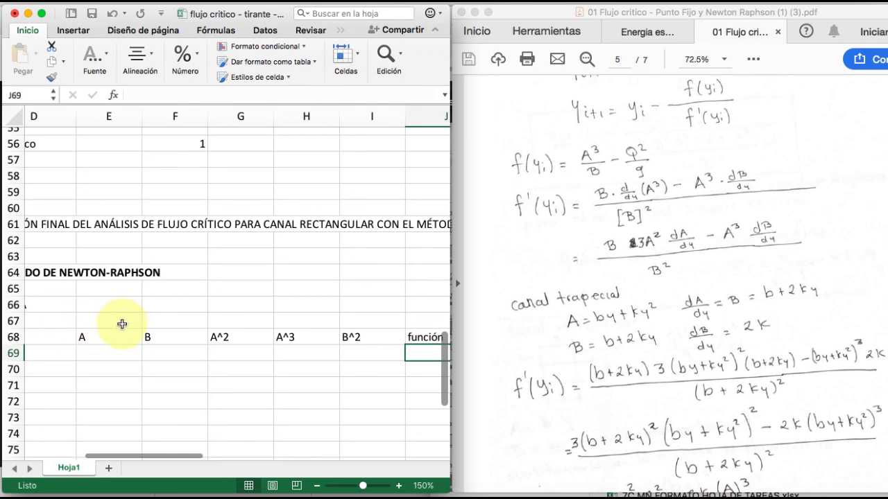
Step: Show the worksheet full screen and add the headings Derivada in K68 and yi+1 = y1 `funcion/Derivada in L68
click(41, 15)
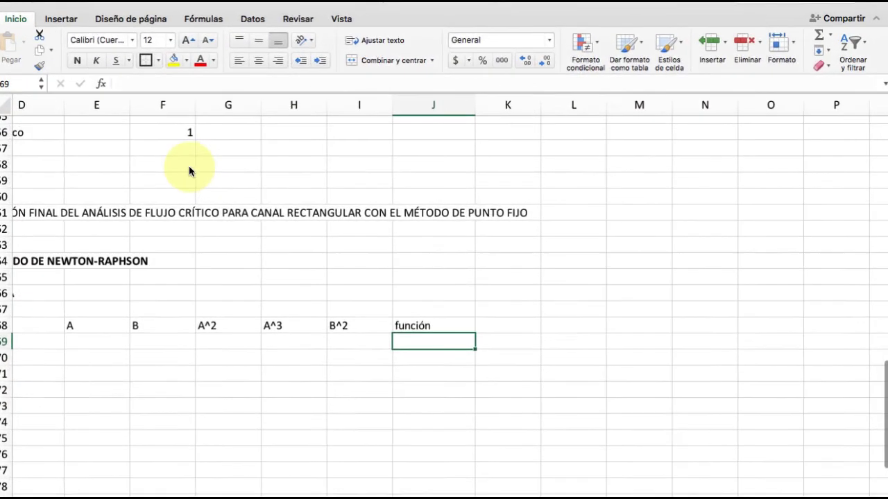
scroll(347, 303, left, 2)
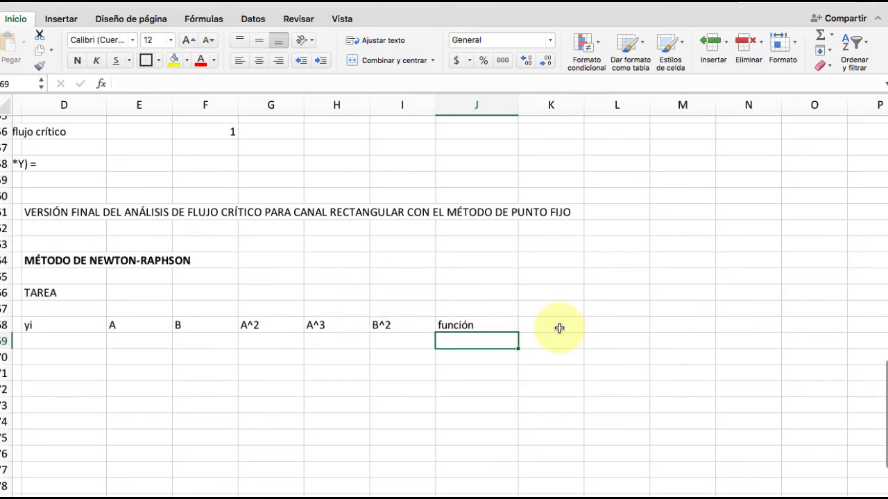
click(558, 328)
text(Derivada)
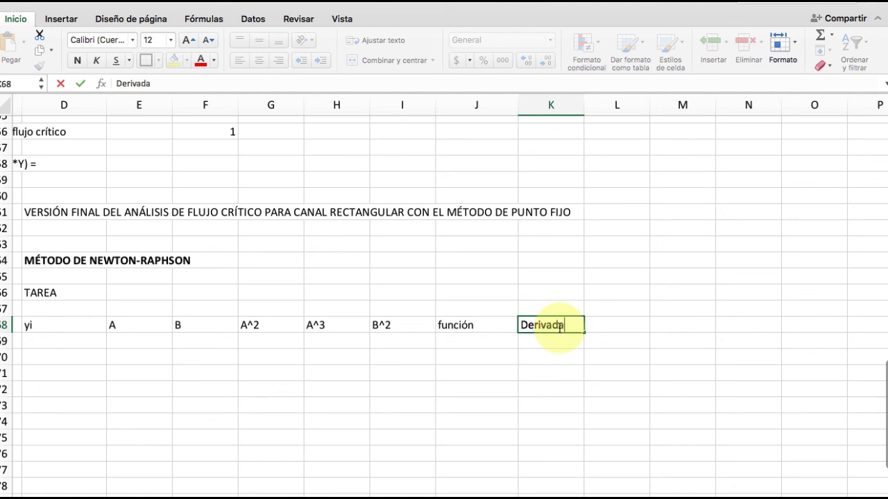
key(Tab)
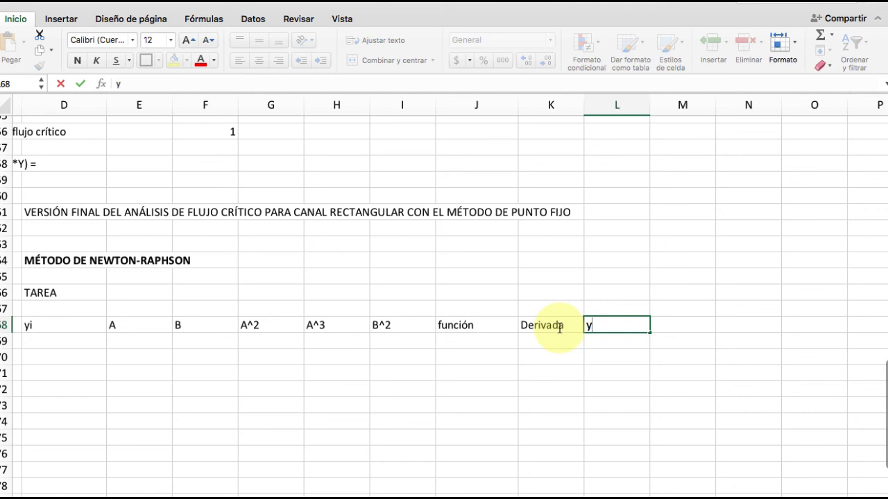
text(+1 = y1 `funcio)
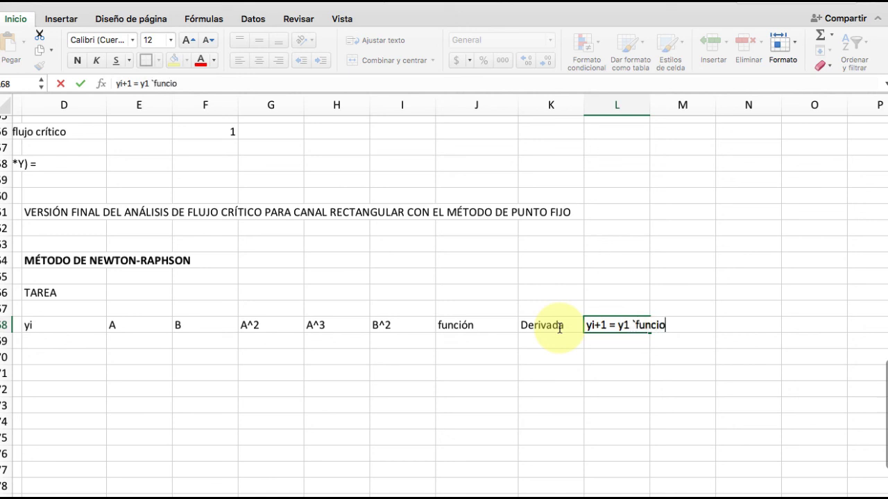
text(n/Deri)
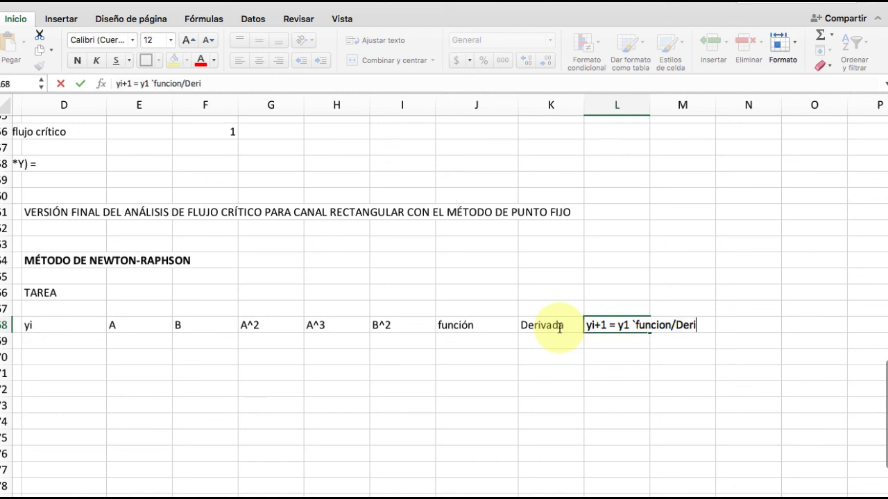
text(vada)
key(Return)
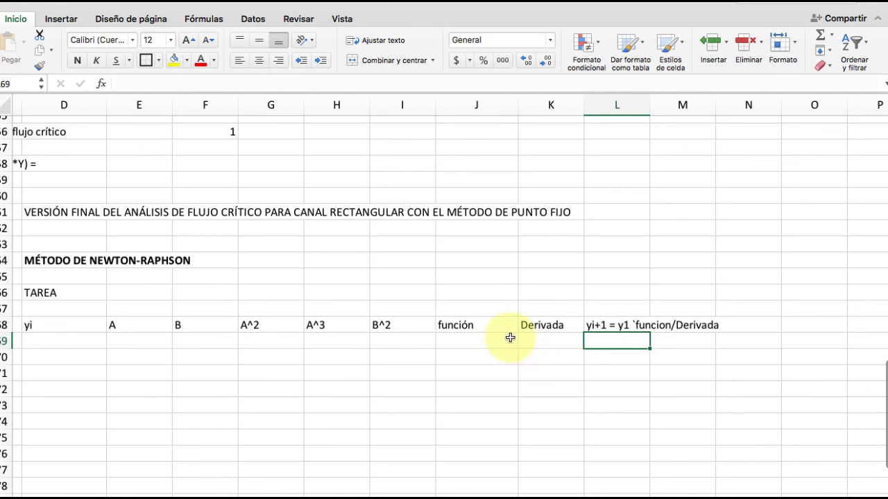
Step: Fill the cells D69, J69 and K69 below yi, función and Derivada with light green
scroll(246, 351, left, 1)
scroll(246, 351, down, 1)
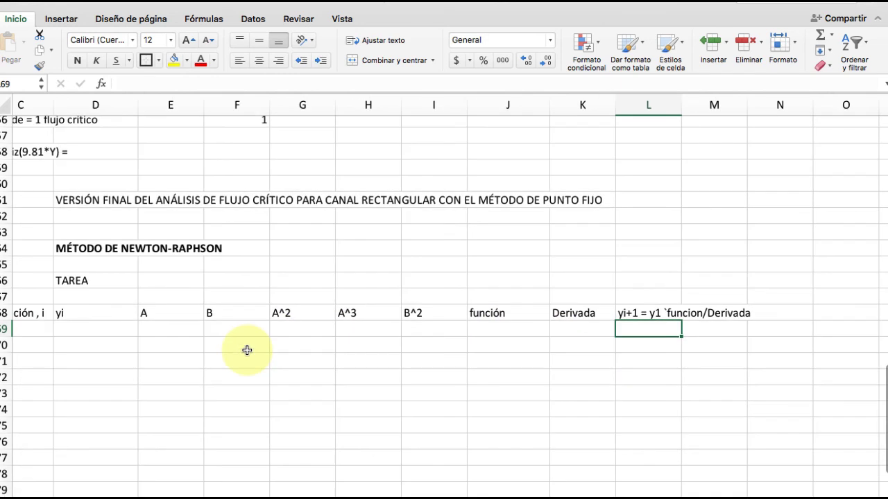
click(89, 329)
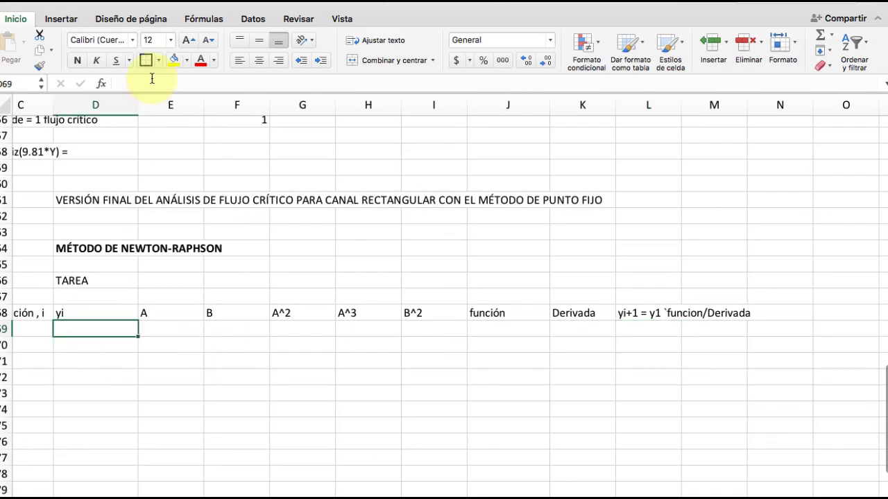
click(186, 61)
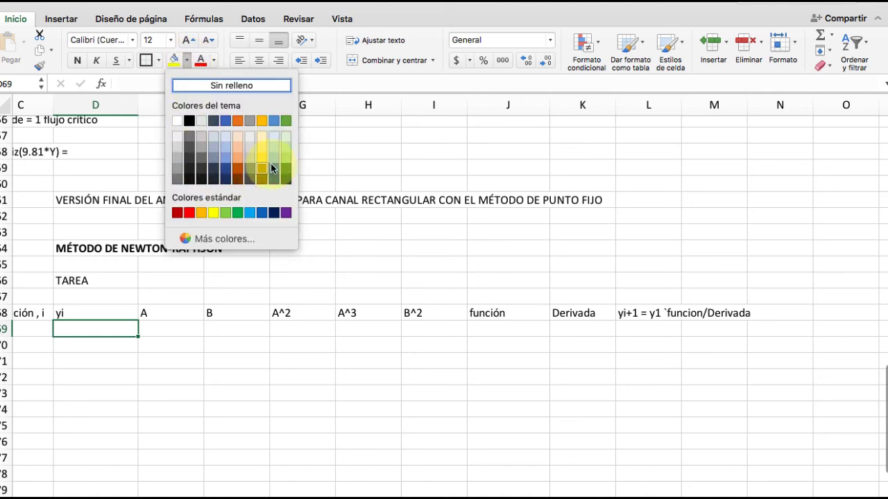
click(287, 153)
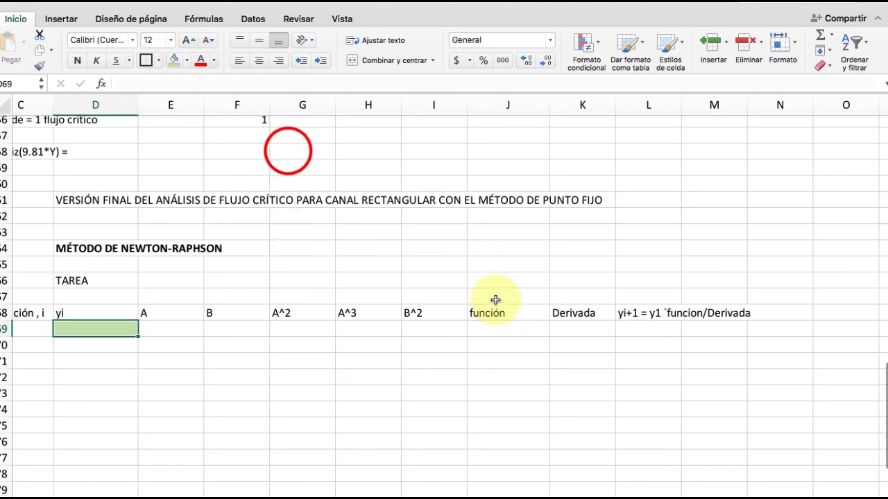
click(495, 331)
click(173, 59)
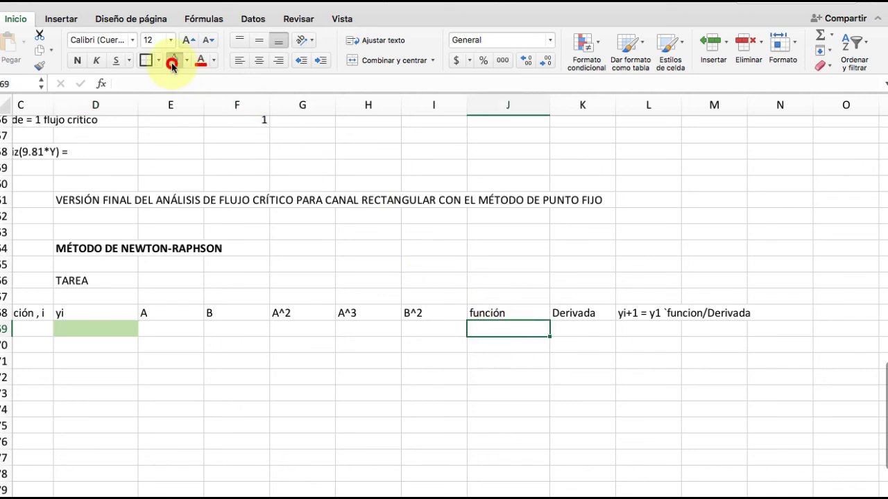
click(580, 330)
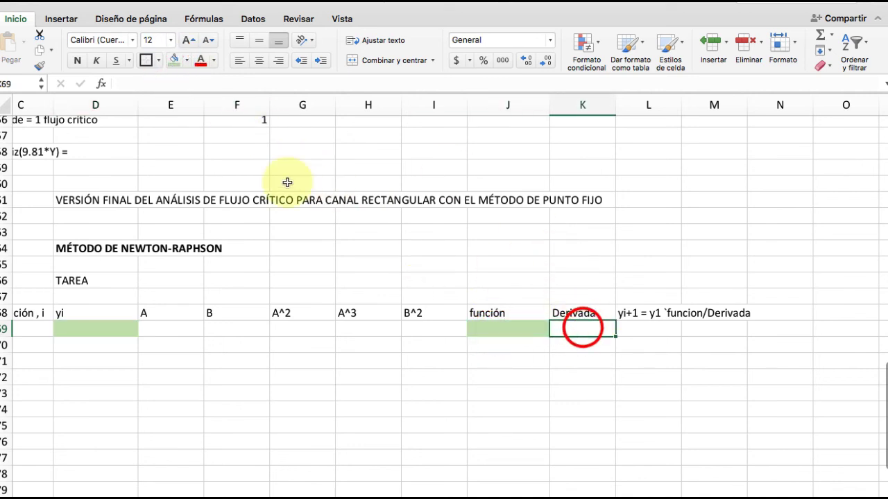
click(175, 61)
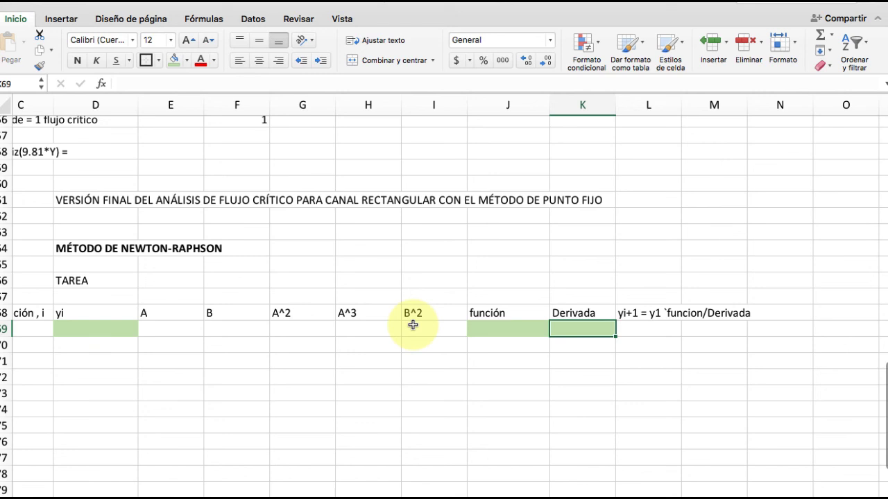
Step: Apply all borders to the Newton-Raphson table range C68:M76, covering the headings and eight rows below them
scroll(527, 312, left, 3)
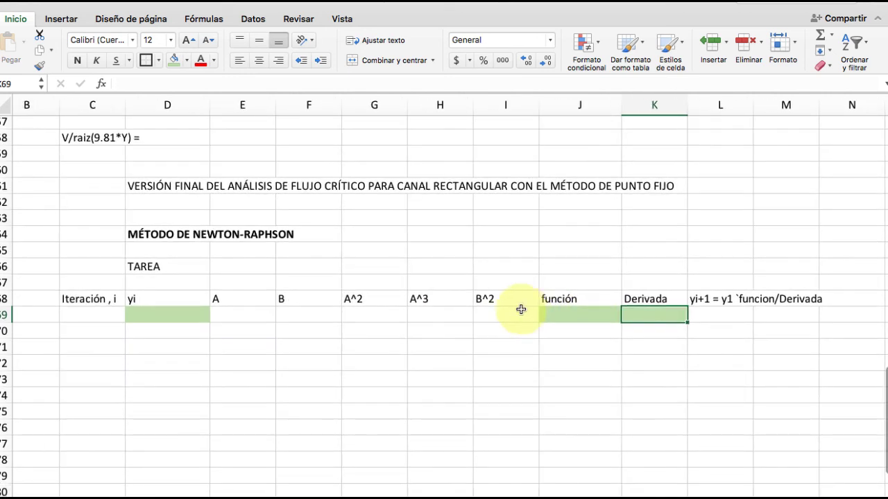
click(93, 301)
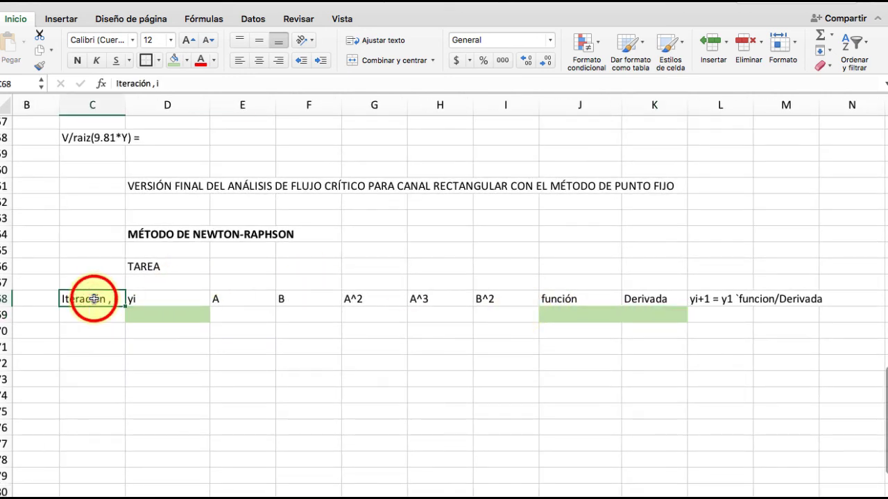
key(shift+Right)
key(shift+Right)
key(shift+Right)
key(shift+Right)
key(shift+Right)
key(shift+Right)
key(shift+Right)
key(shift+Right)
key(shift+Right)
key(shift+Right)
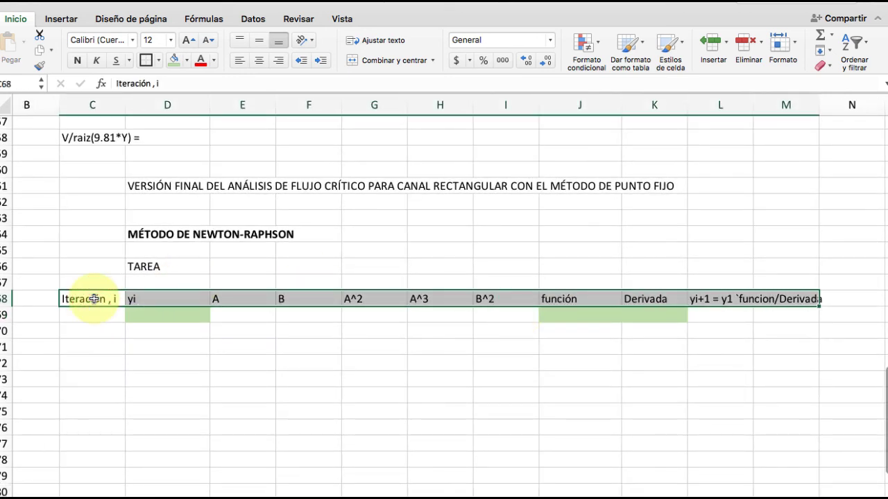
key(shift+Down)
key(shift+Down)
key(shift+Down)
key(shift+Down)
key(shift+Down)
key(shift+Down)
key(shift+Down)
key(shift+Down)
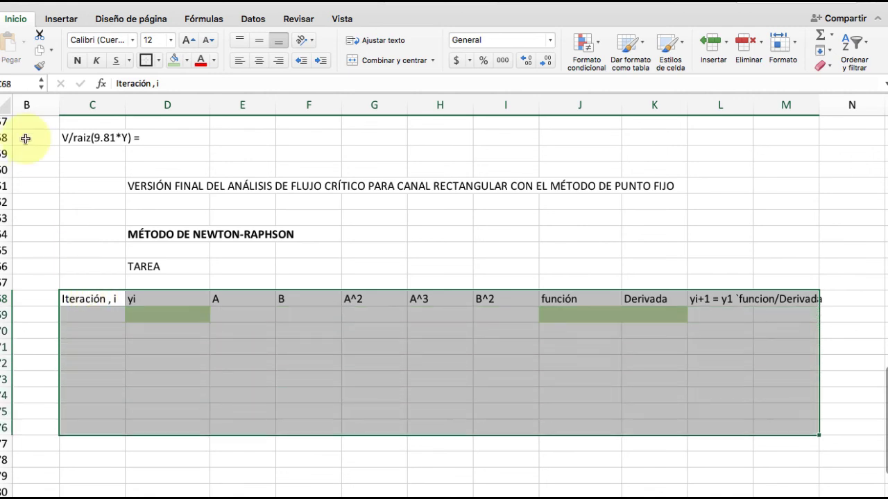
click(159, 60)
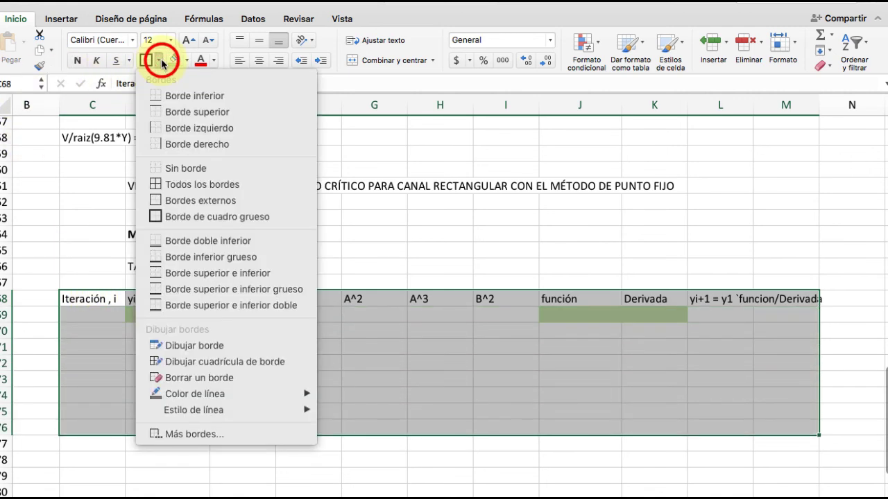
click(179, 185)
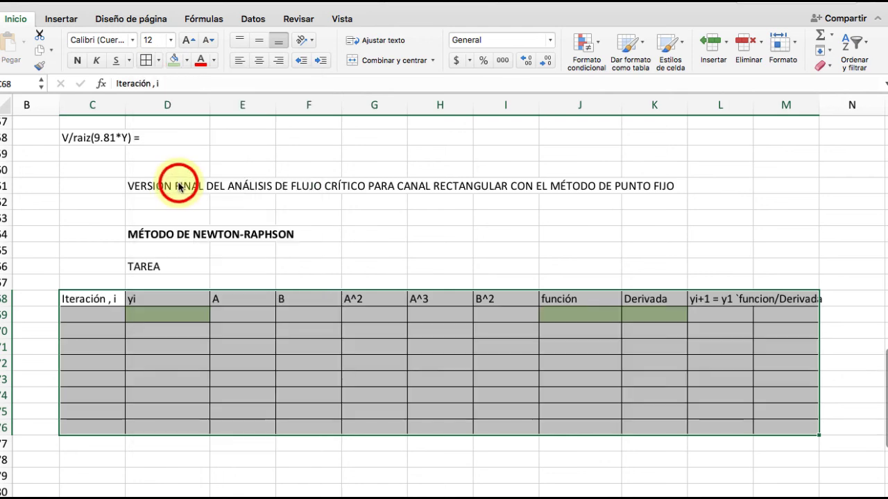
Step: Add a thick box border around the outside of the Newton-Raphson table C68:M76
click(159, 60)
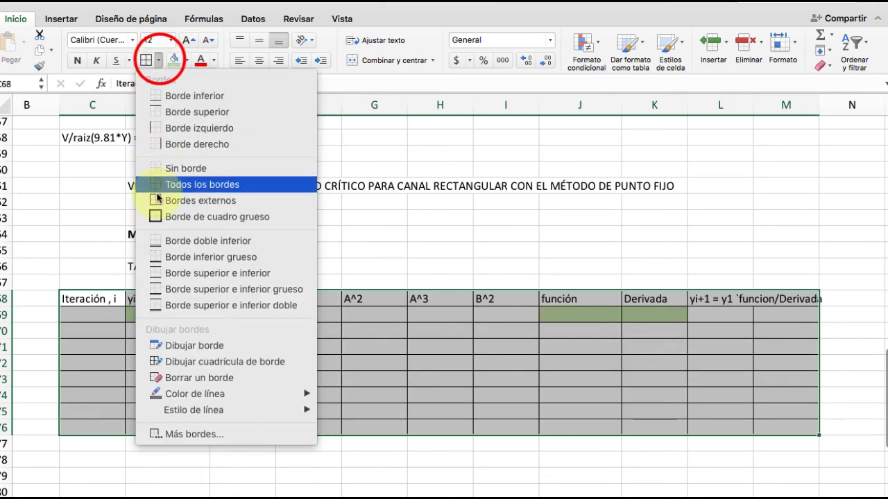
click(161, 216)
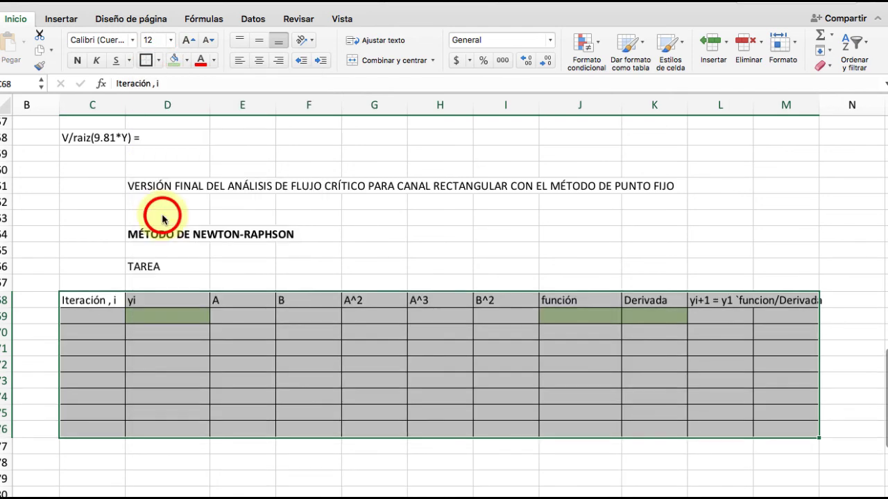
click(35, 2)
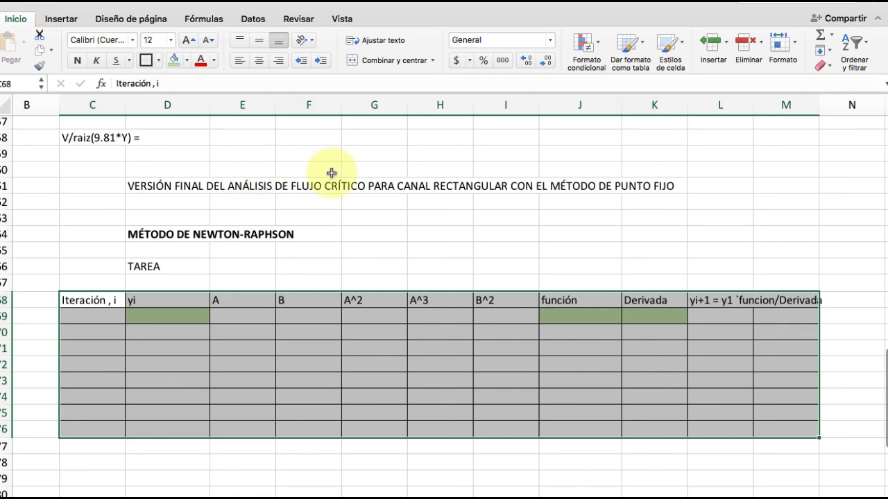